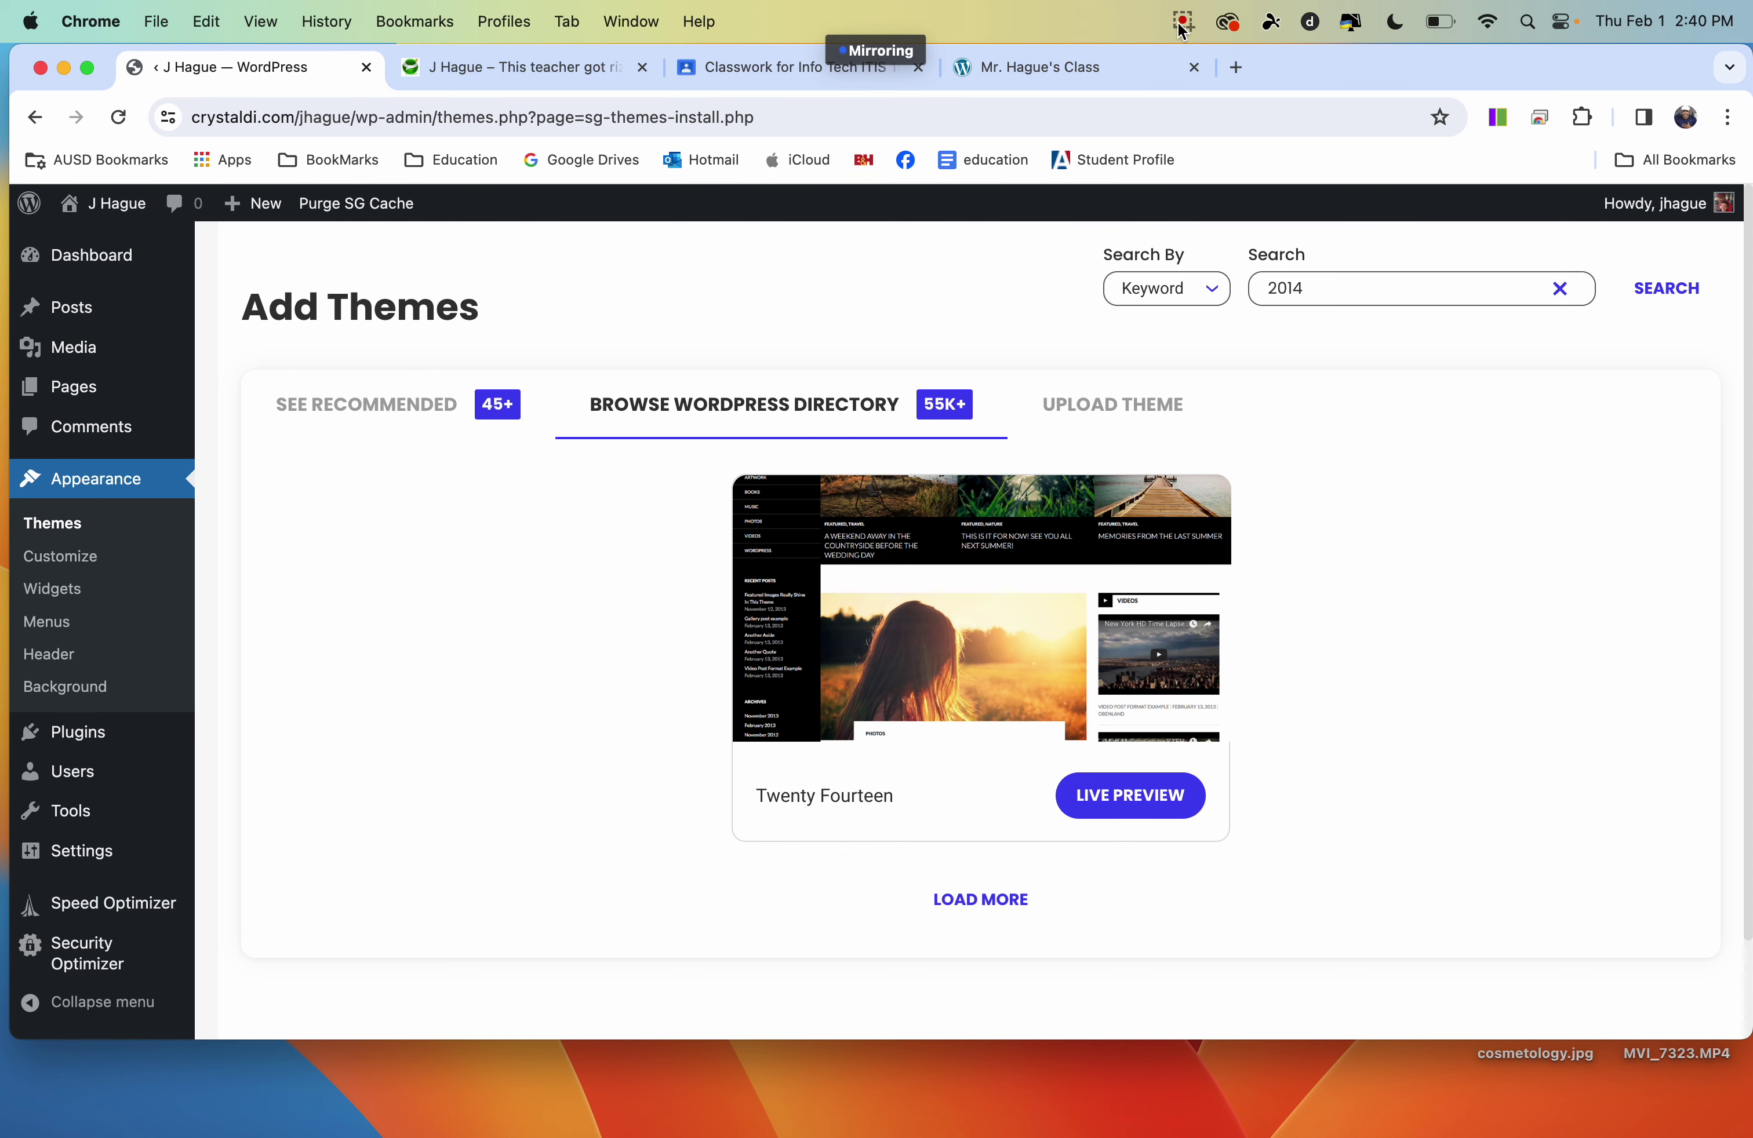
{"action": "left_click", "coordinate": [1181, 22]}
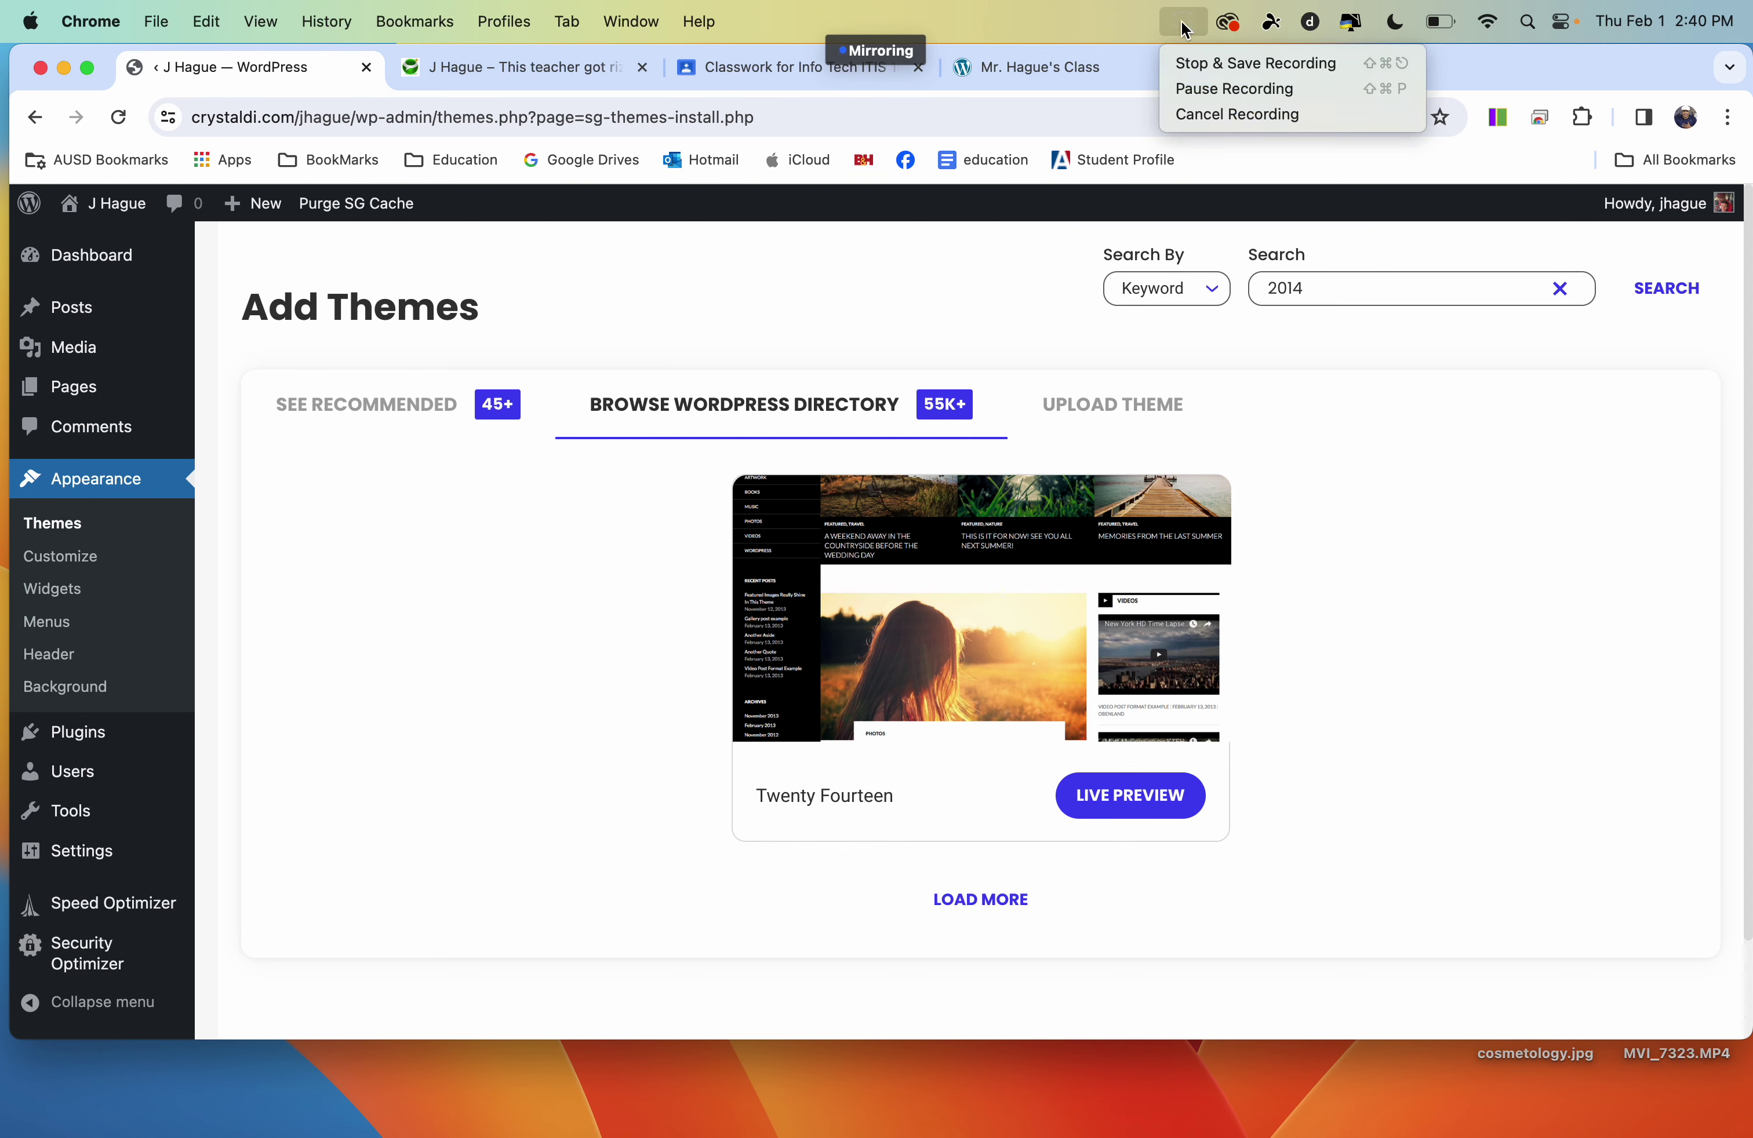
{"action": "left_click", "coordinate": [1212, 85]}
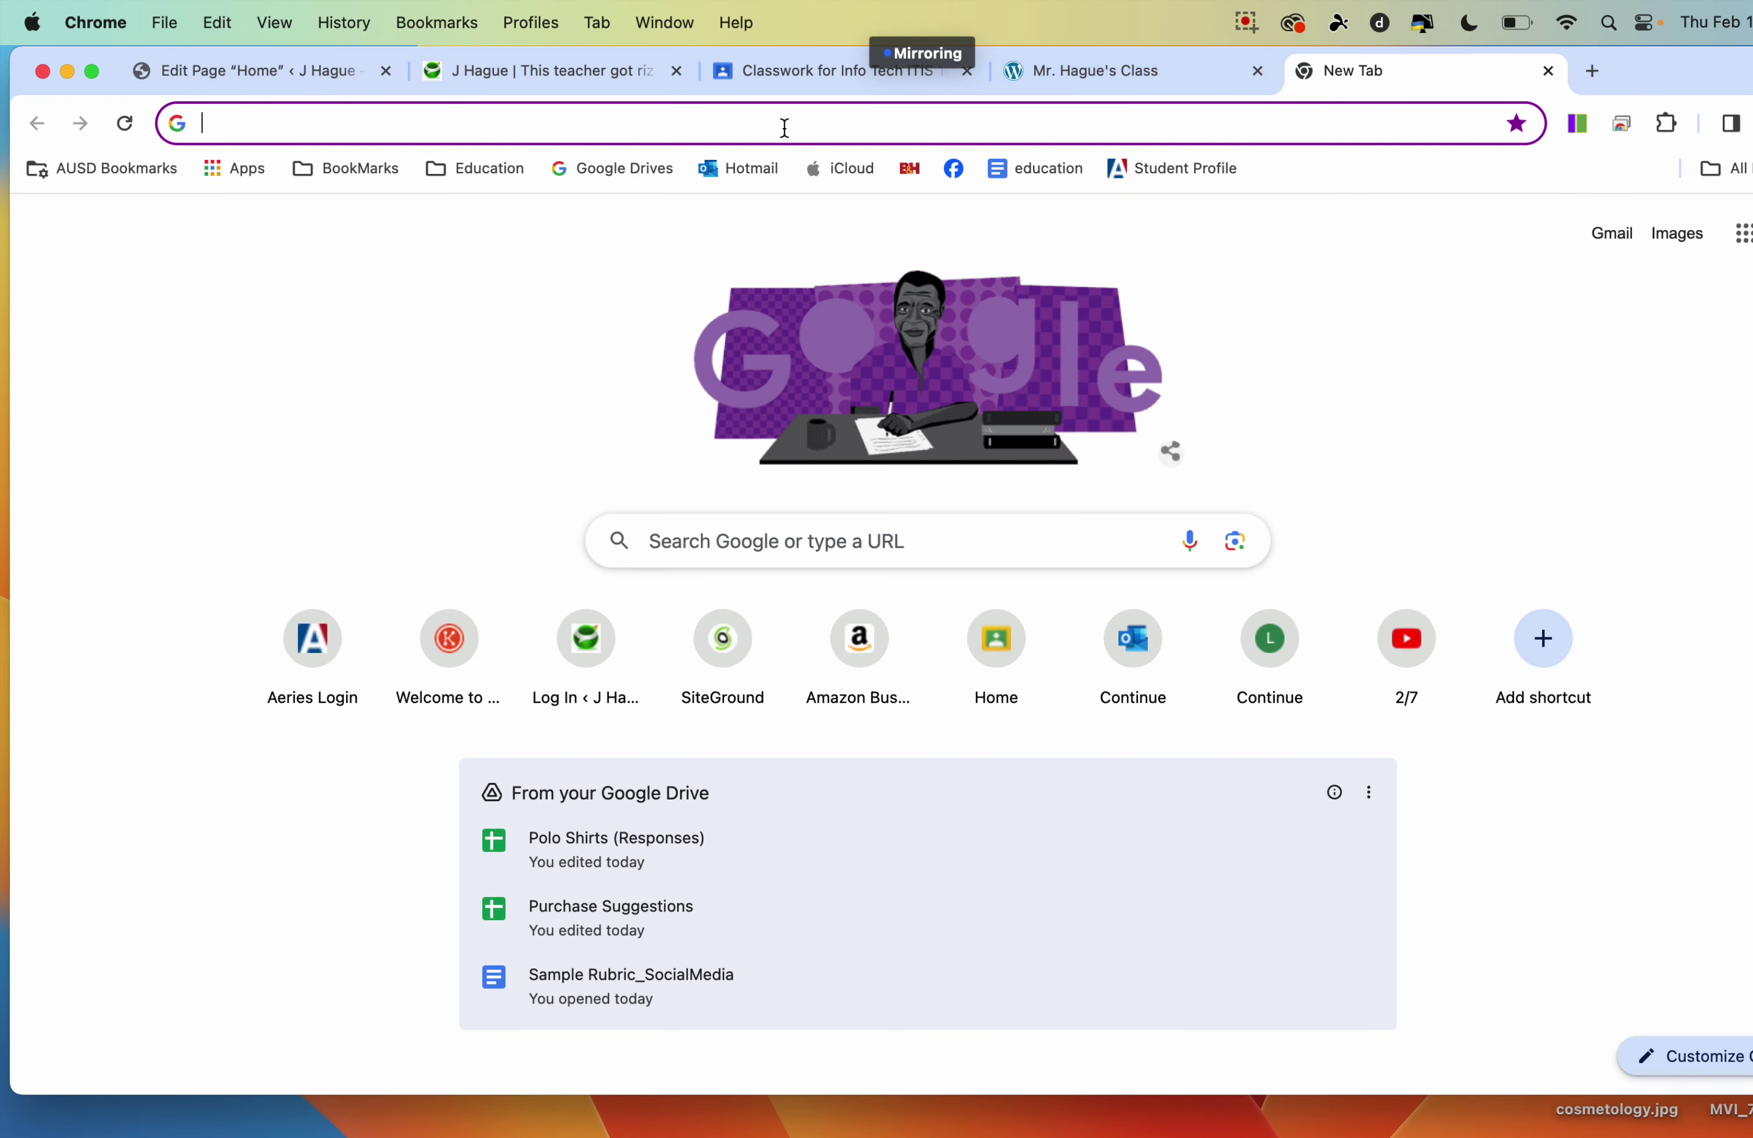
Review the heading and opening paragraph of the live Home page, and return to its page editor
{"action": "left_click", "coordinate": [581, 85]}
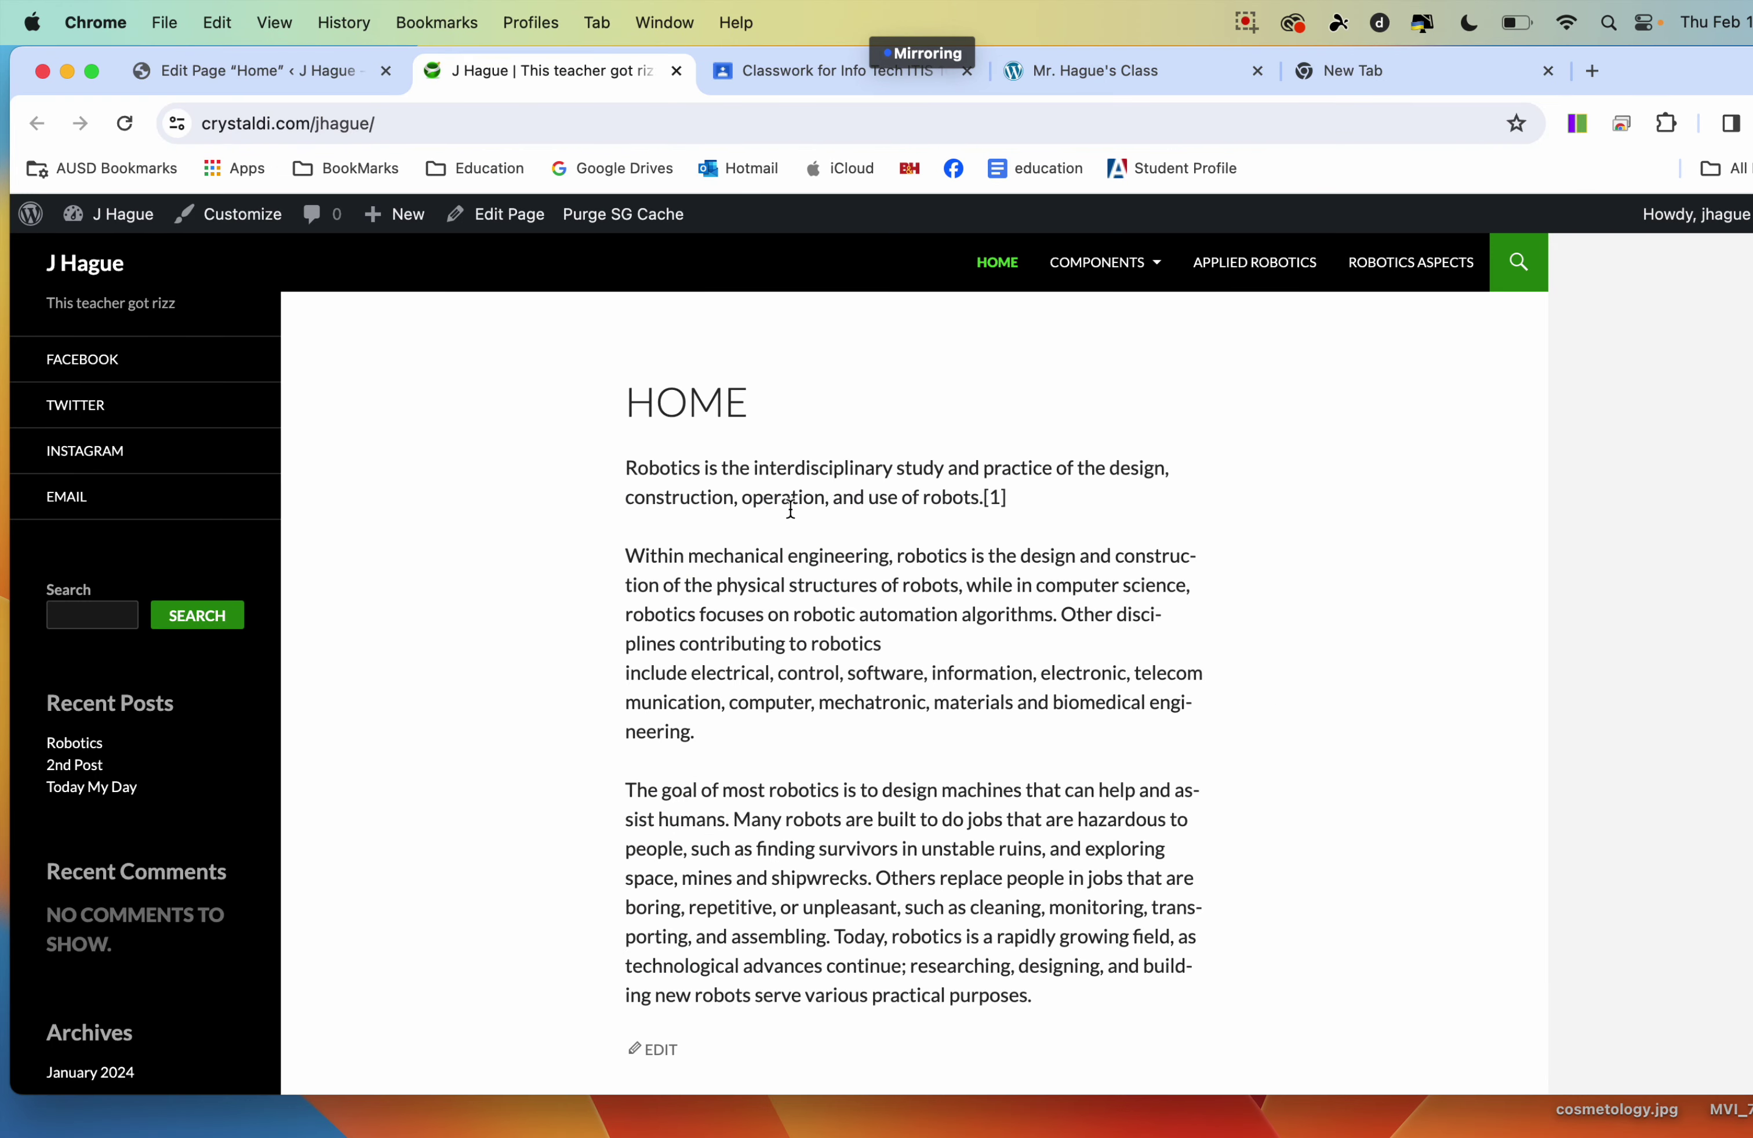
{"action": "left_click_drag", "start_coordinate": [643, 392], "coordinate": [811, 545]}
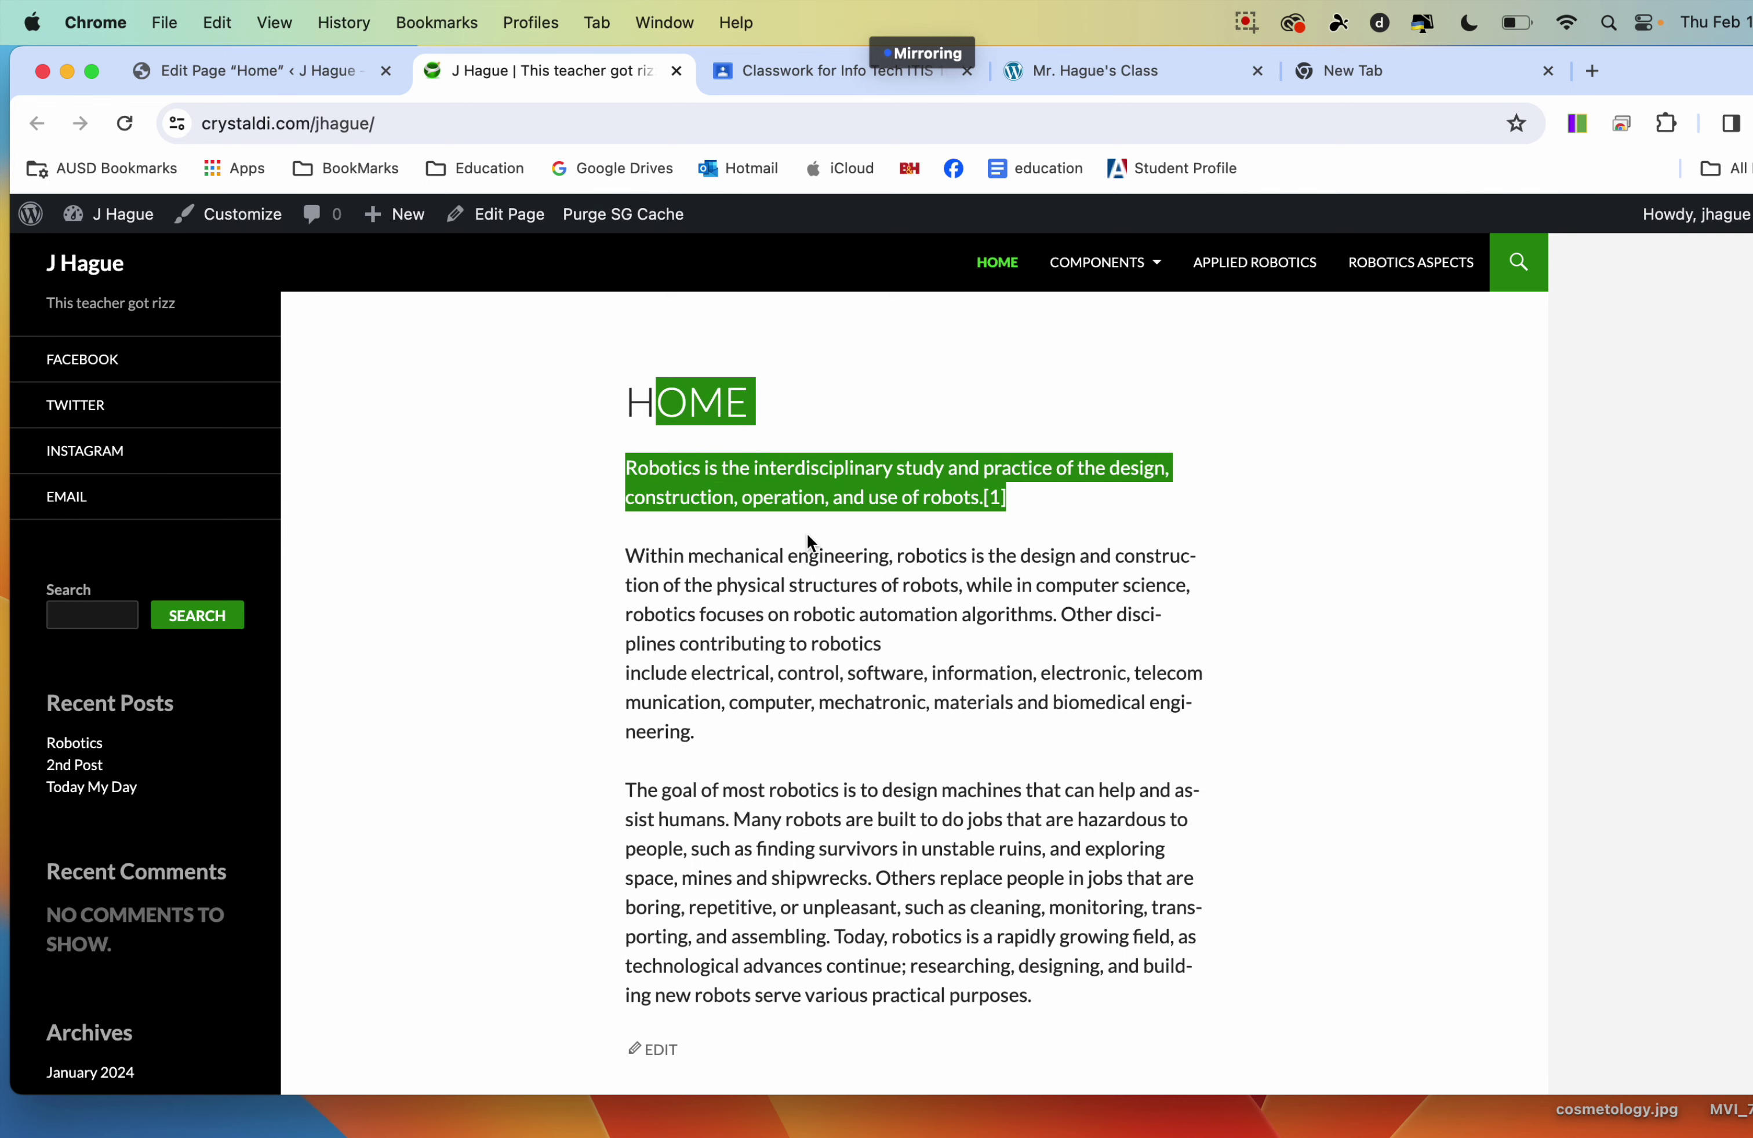
{"action": "left_click", "coordinate": [812, 545]}
{"action": "left_click", "coordinate": [311, 74]}
Open youtube.com in the empty browser tab and search for "robotic"
{"action": "left_click", "coordinate": [1382, 72]}
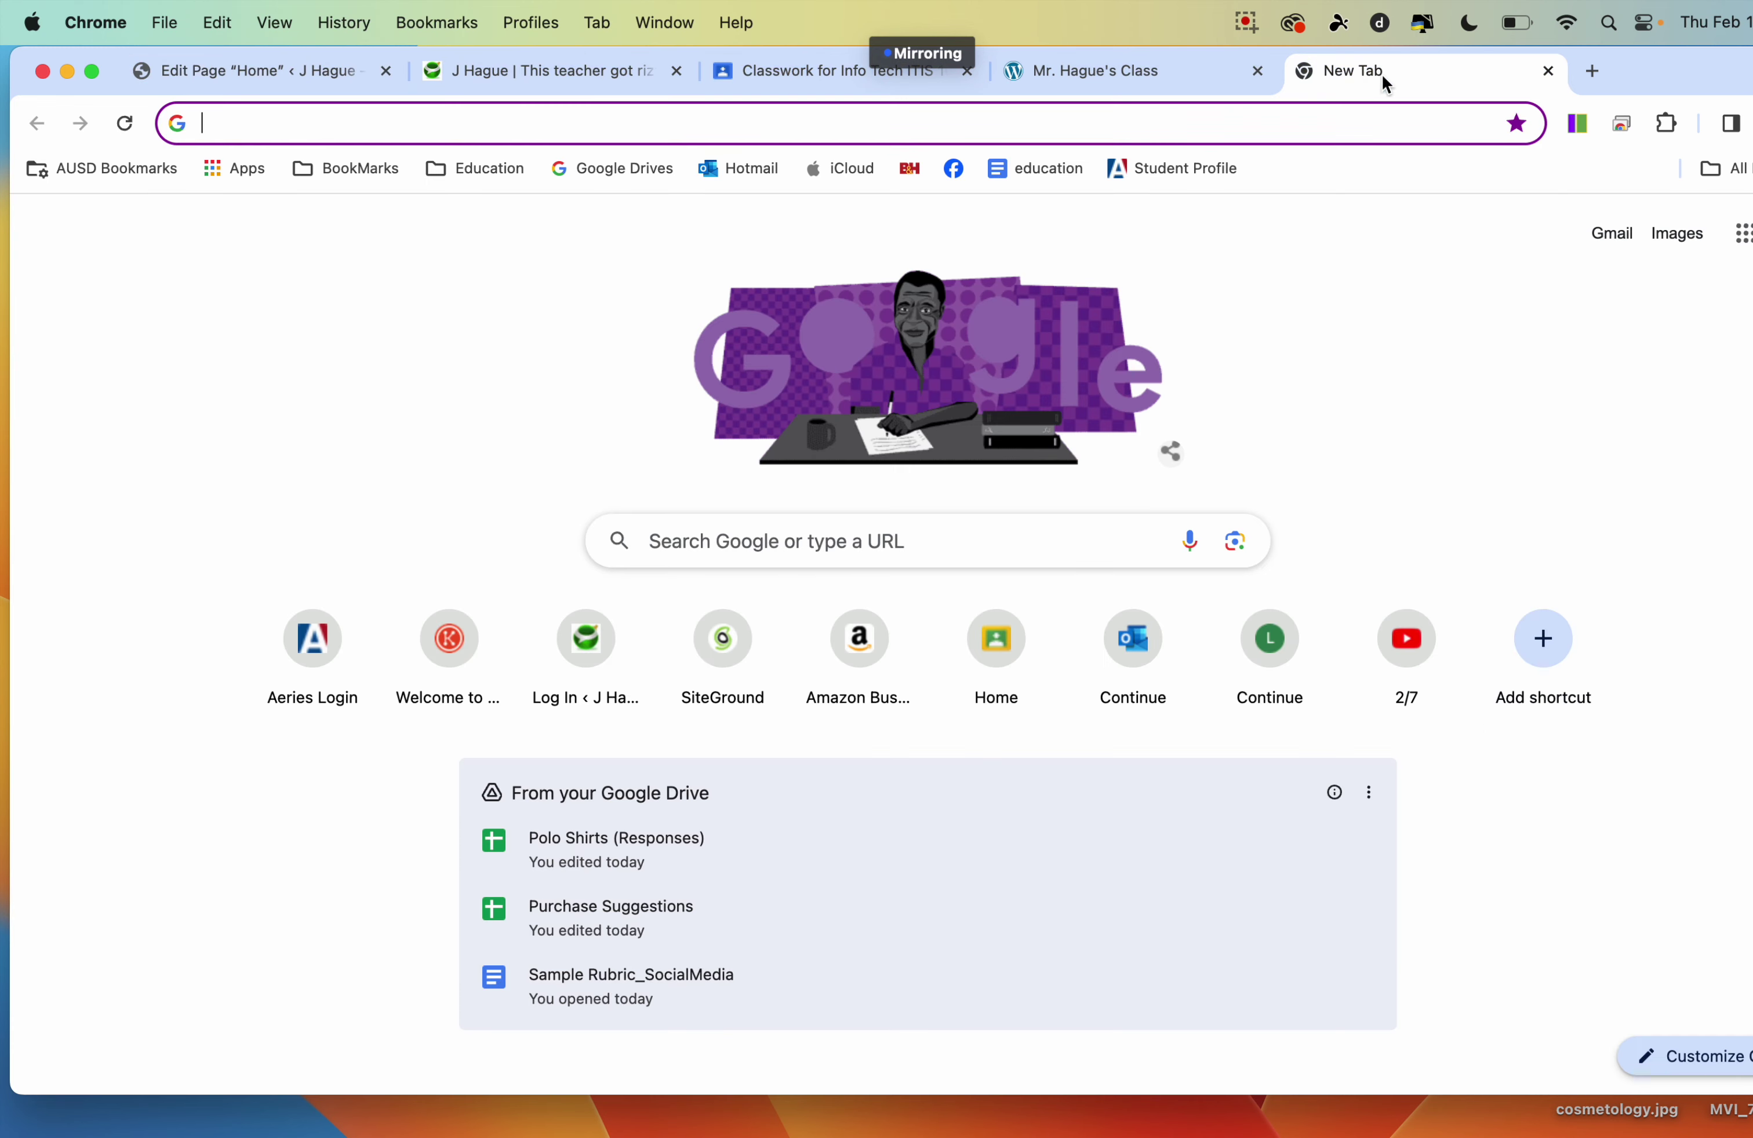
{"action": "type", "text": "youtube."}
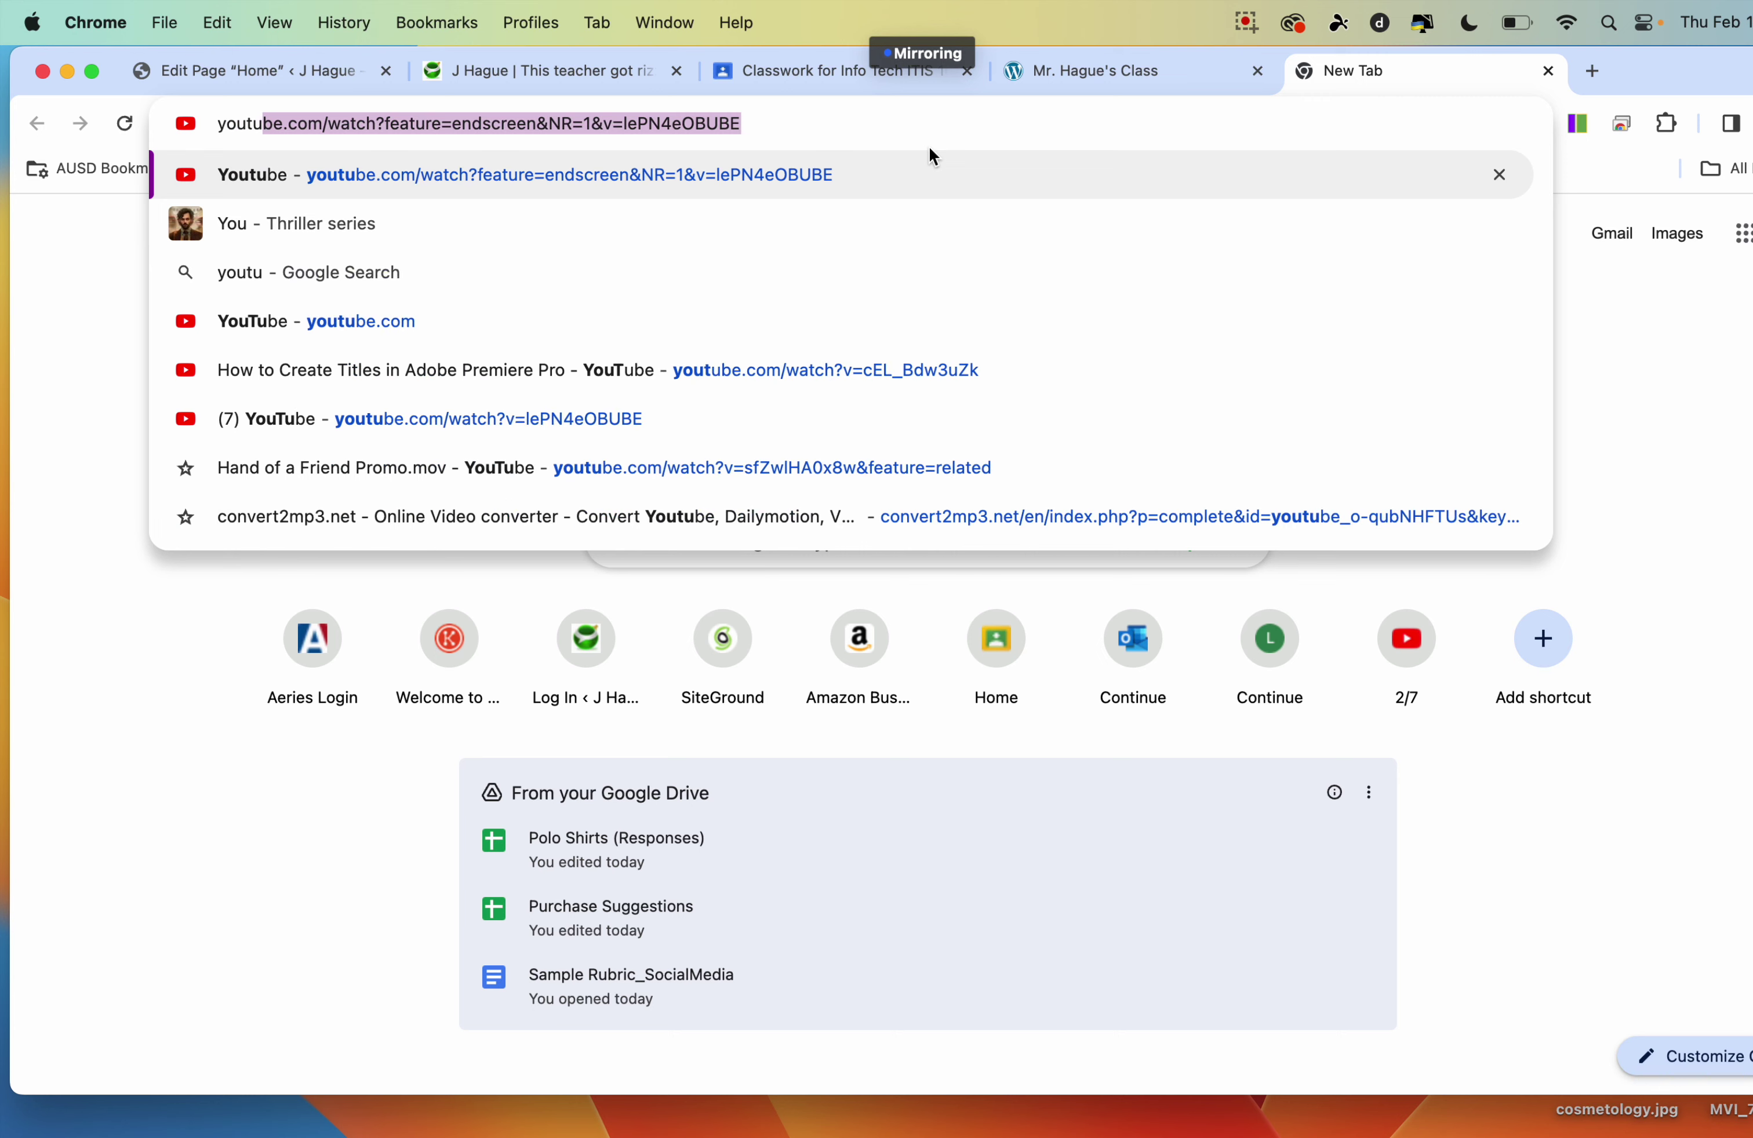
{"action": "type", "text": "com"}
{"action": "key", "text": "Return"}
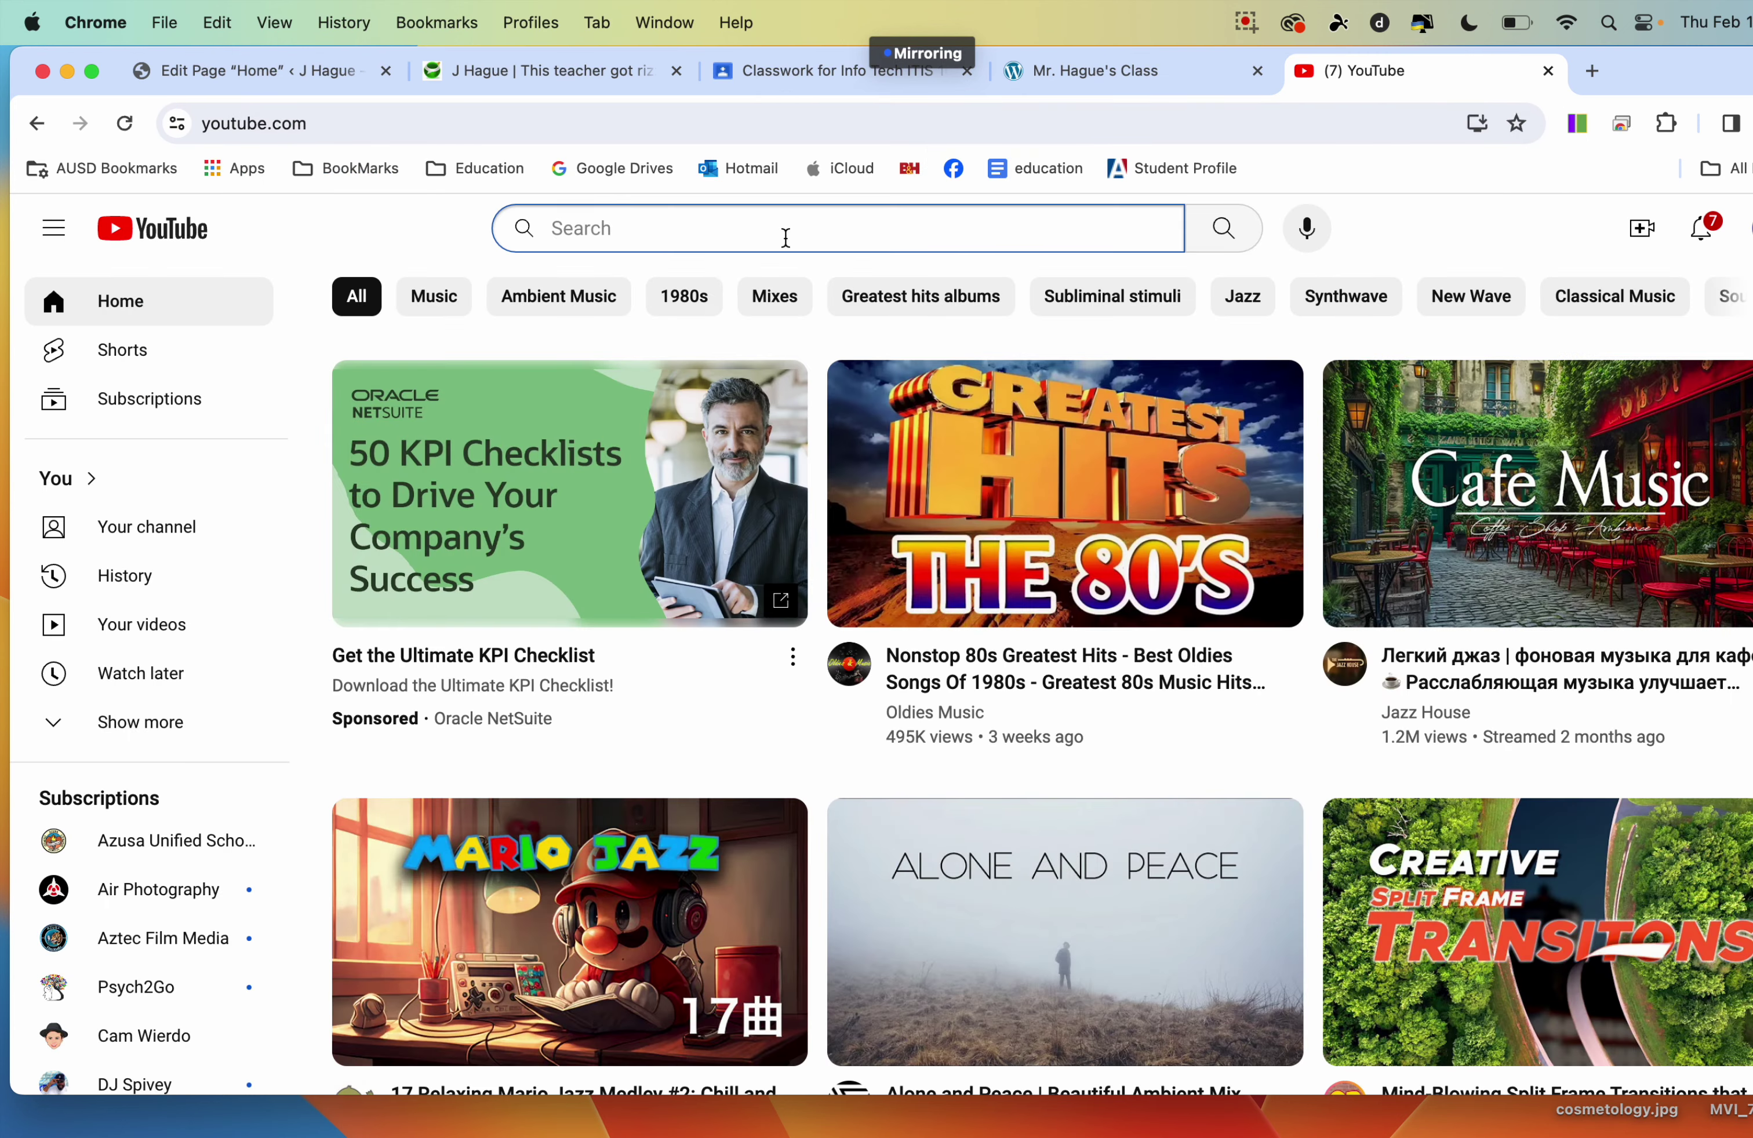
{"action": "type", "text": "robotic"}
{"action": "key", "text": "Return"}
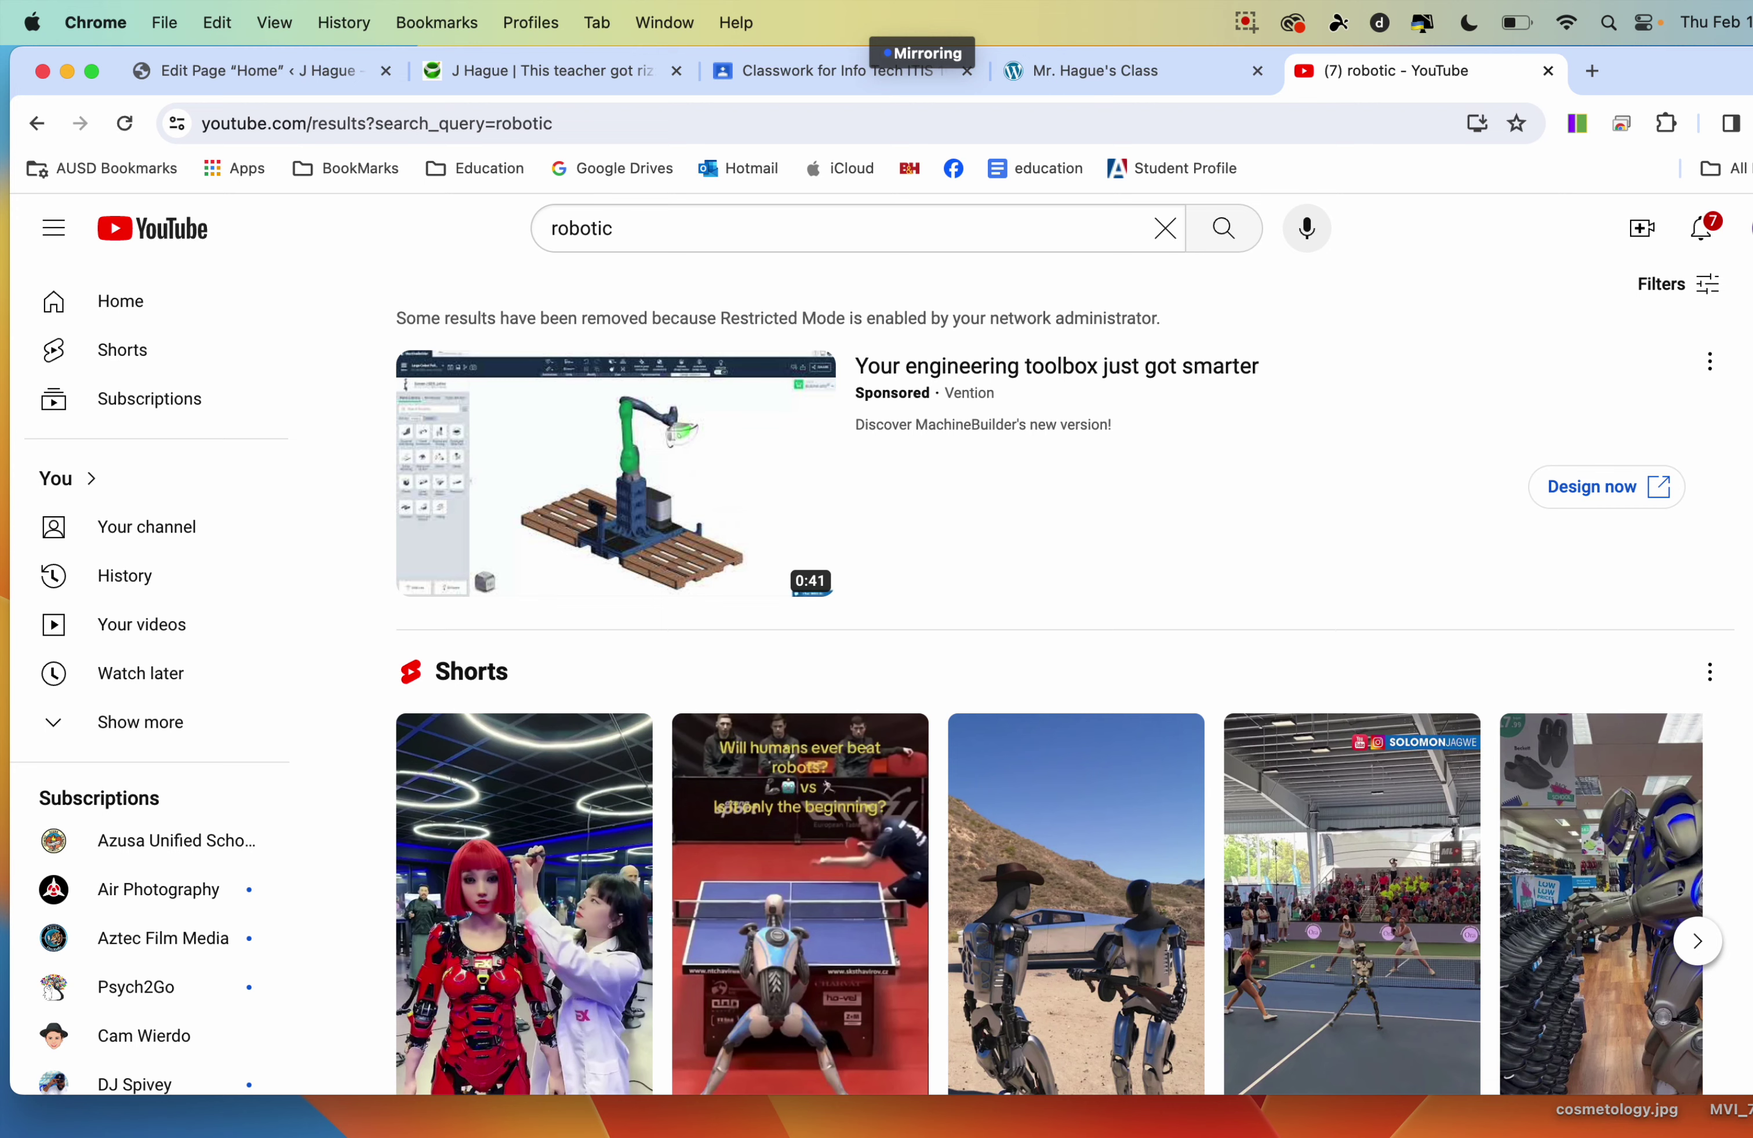
Browse the YouTube shorts and videos listed for "robotic" to find one suitable for the Home page
{"action": "scroll", "coordinate": [728, 465], "scroll_direction": "down", "scroll_amount": 6}
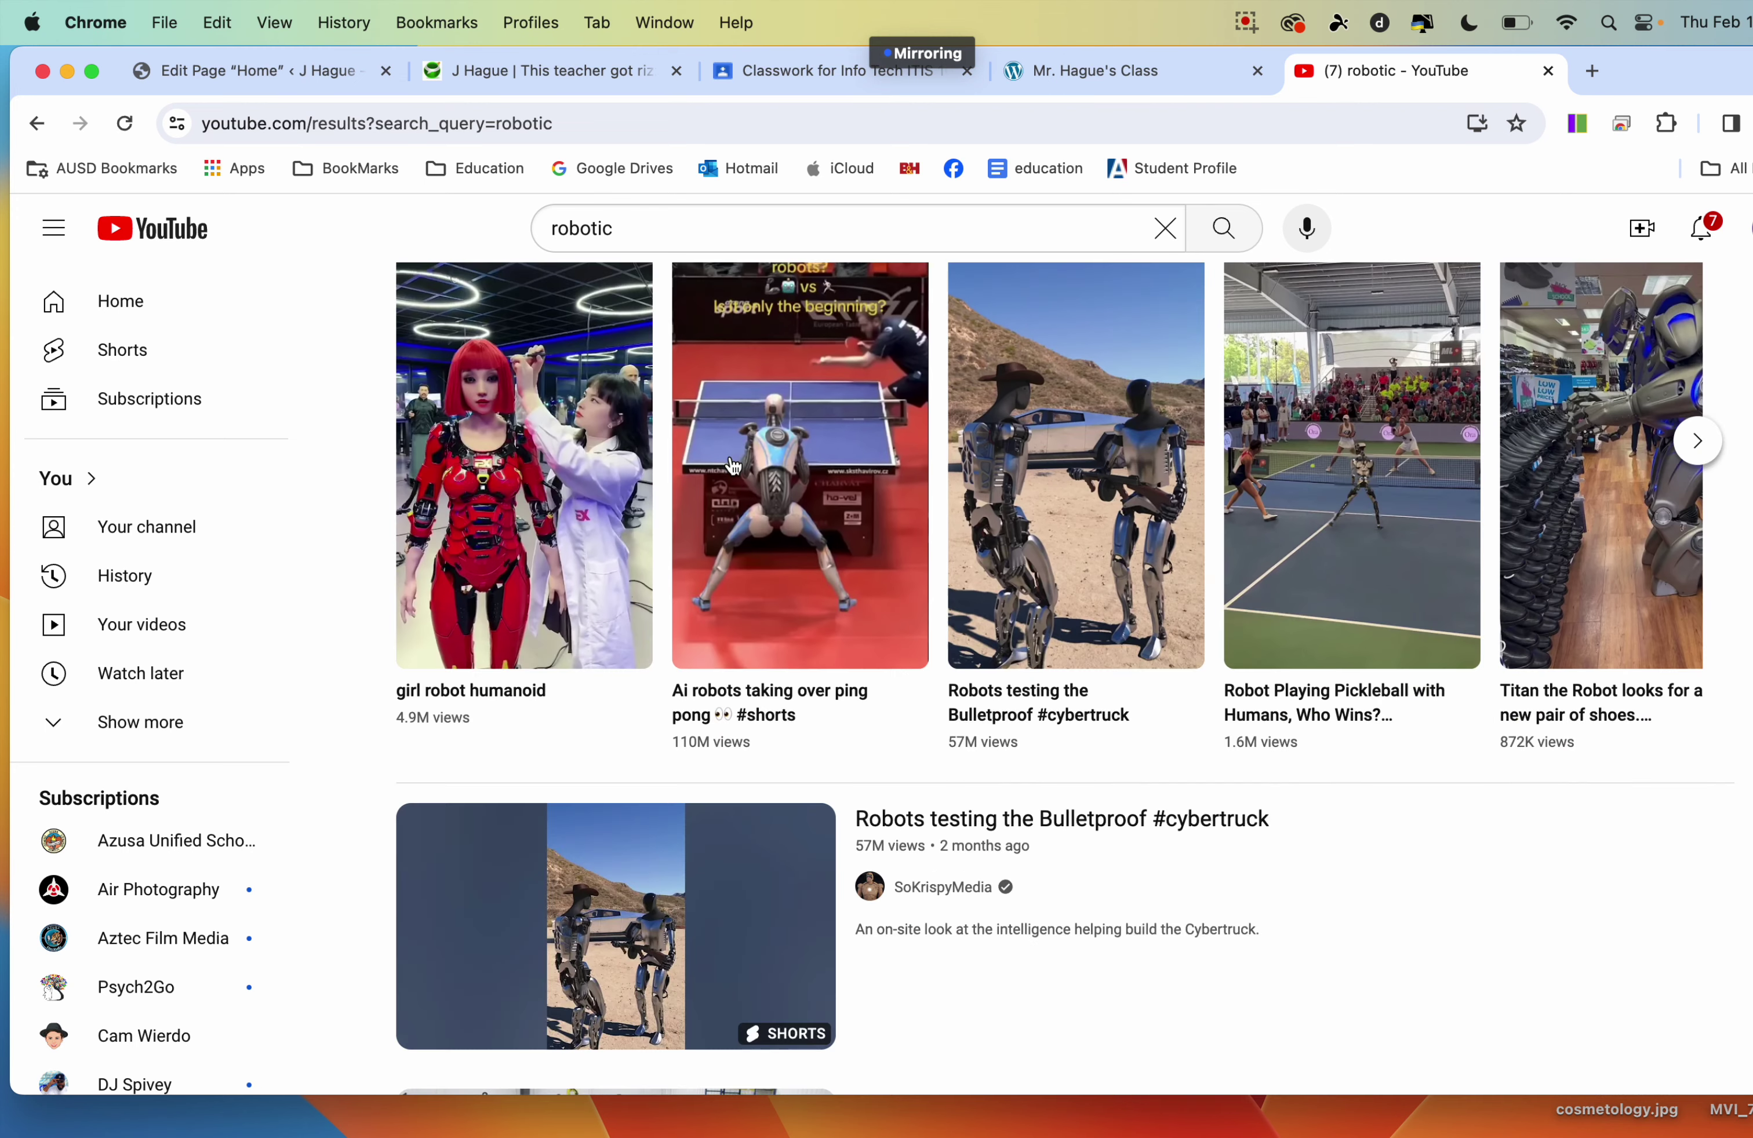
{"action": "scroll", "coordinate": [733, 464], "scroll_direction": "down", "scroll_amount": 6}
{"action": "scroll", "coordinate": [732, 462], "scroll_direction": "down", "scroll_amount": 3}
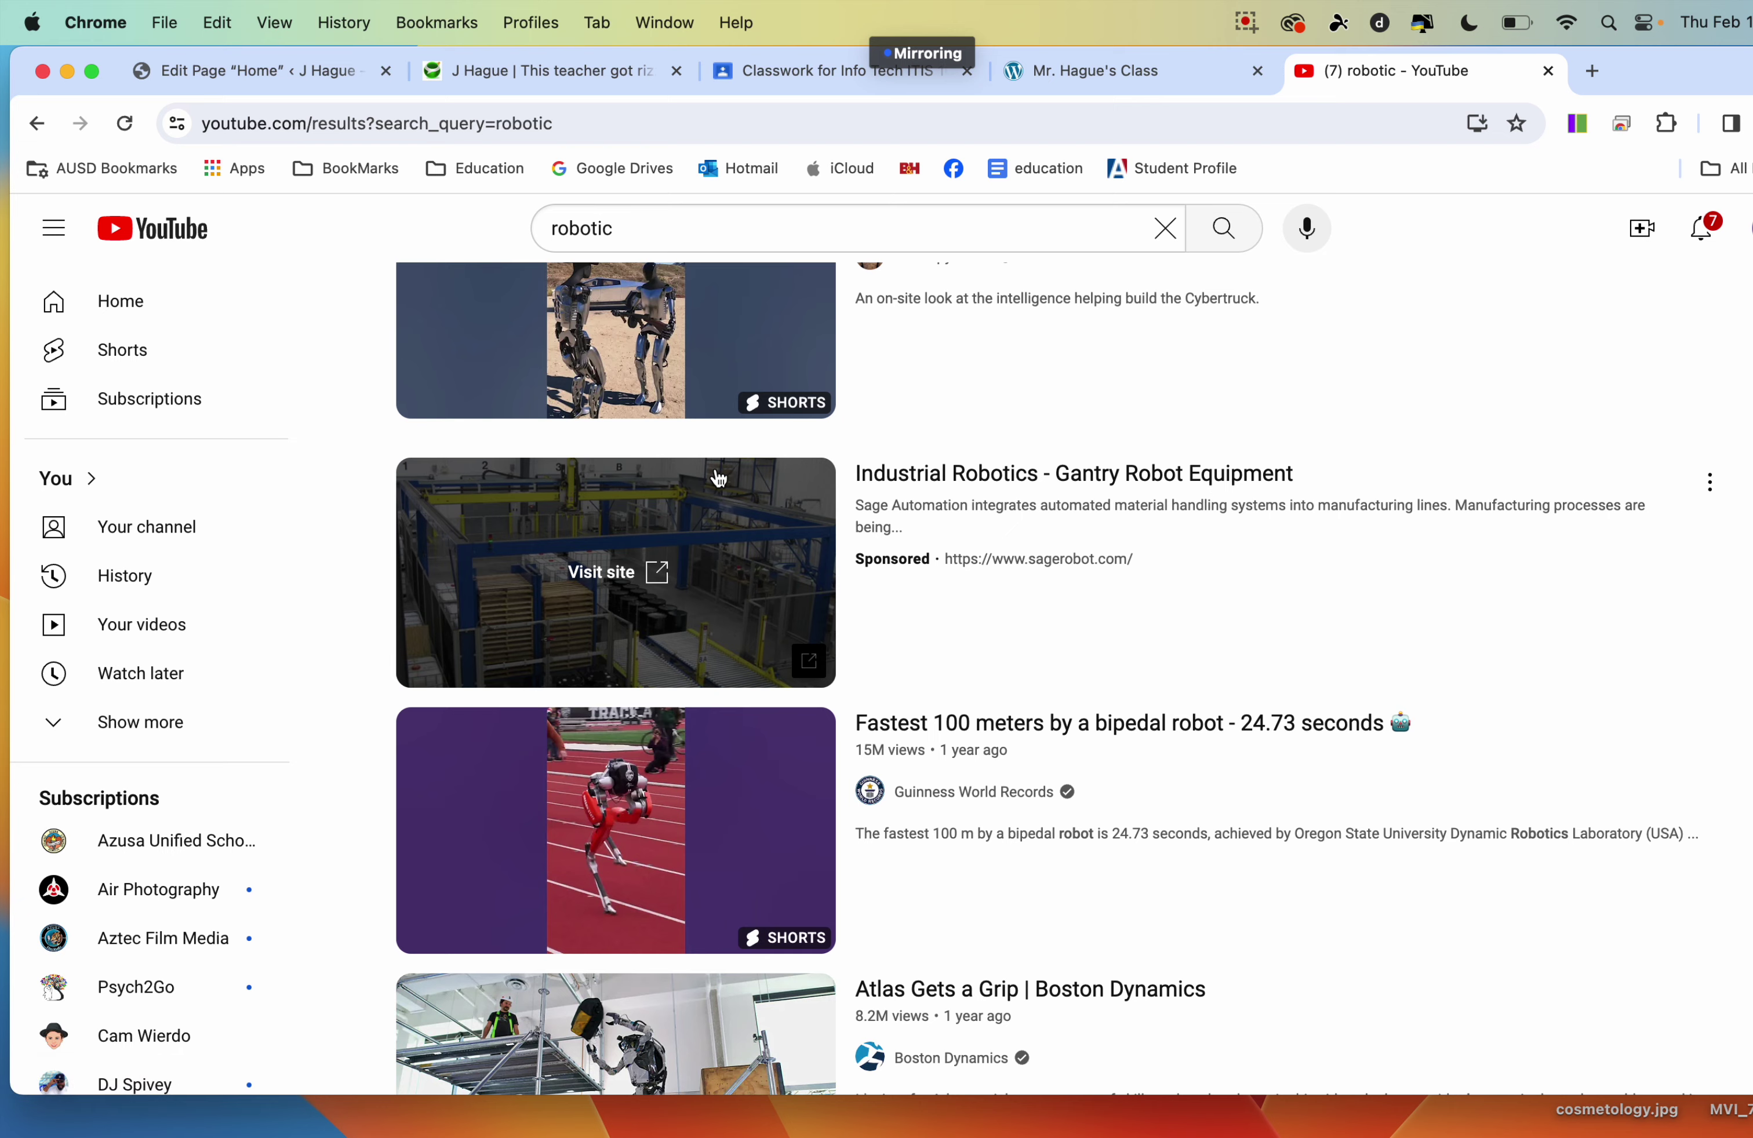
{"action": "scroll", "coordinate": [718, 473], "scroll_direction": "up", "scroll_amount": 15}
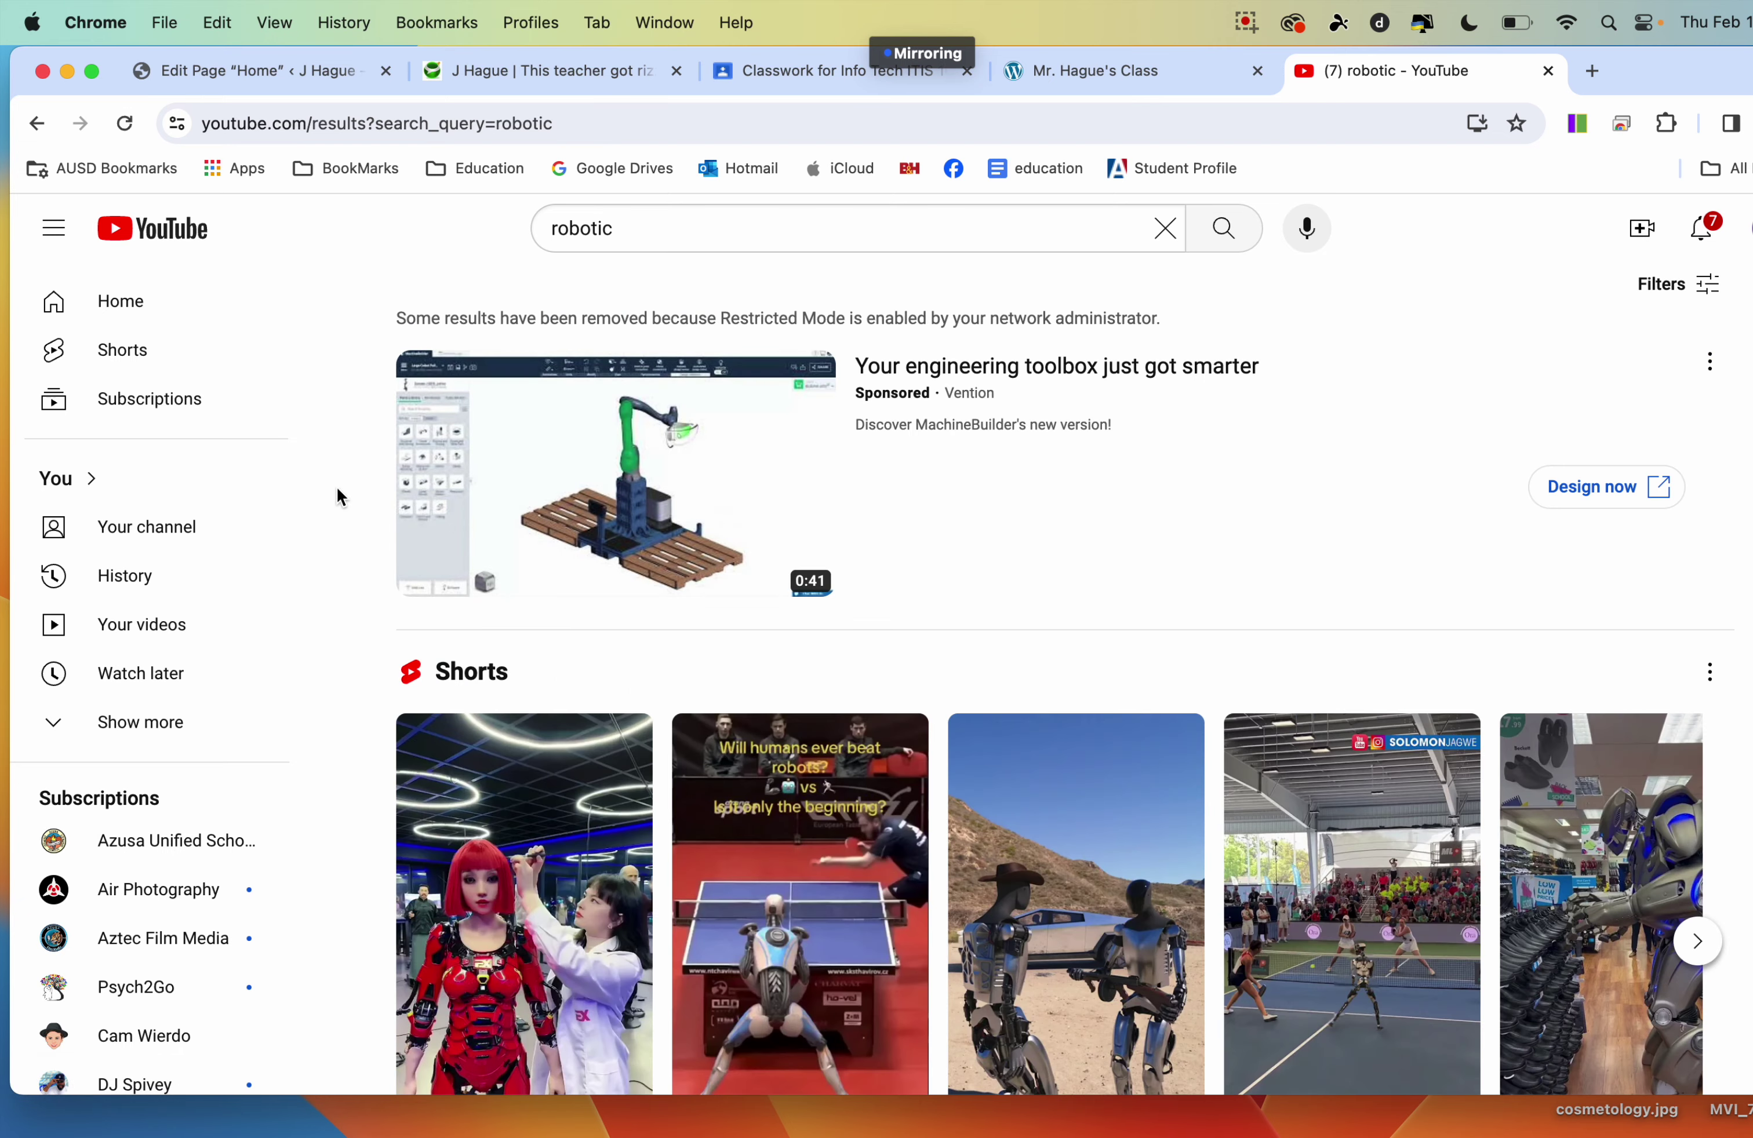
{"action": "scroll", "coordinate": [515, 767], "scroll_direction": "down", "scroll_amount": 6}
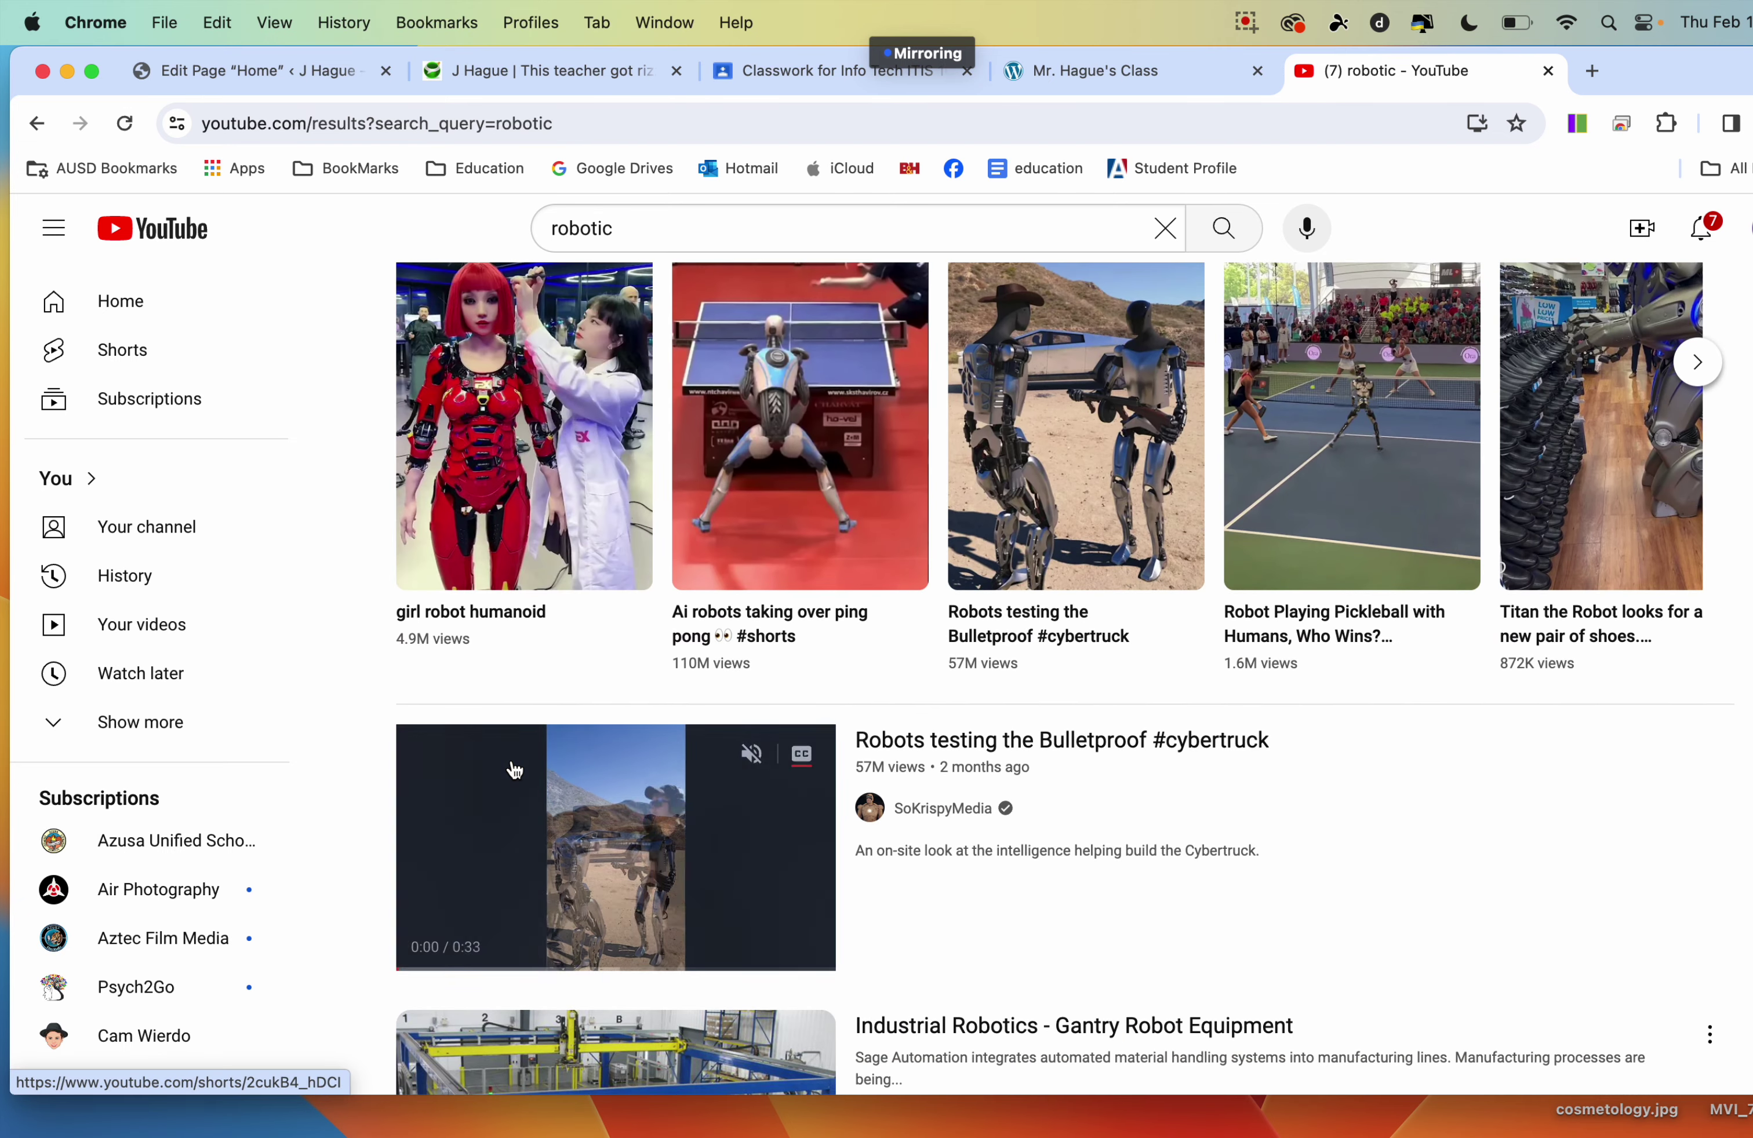
{"action": "scroll", "coordinate": [841, 550], "scroll_direction": "up", "scroll_amount": 4}
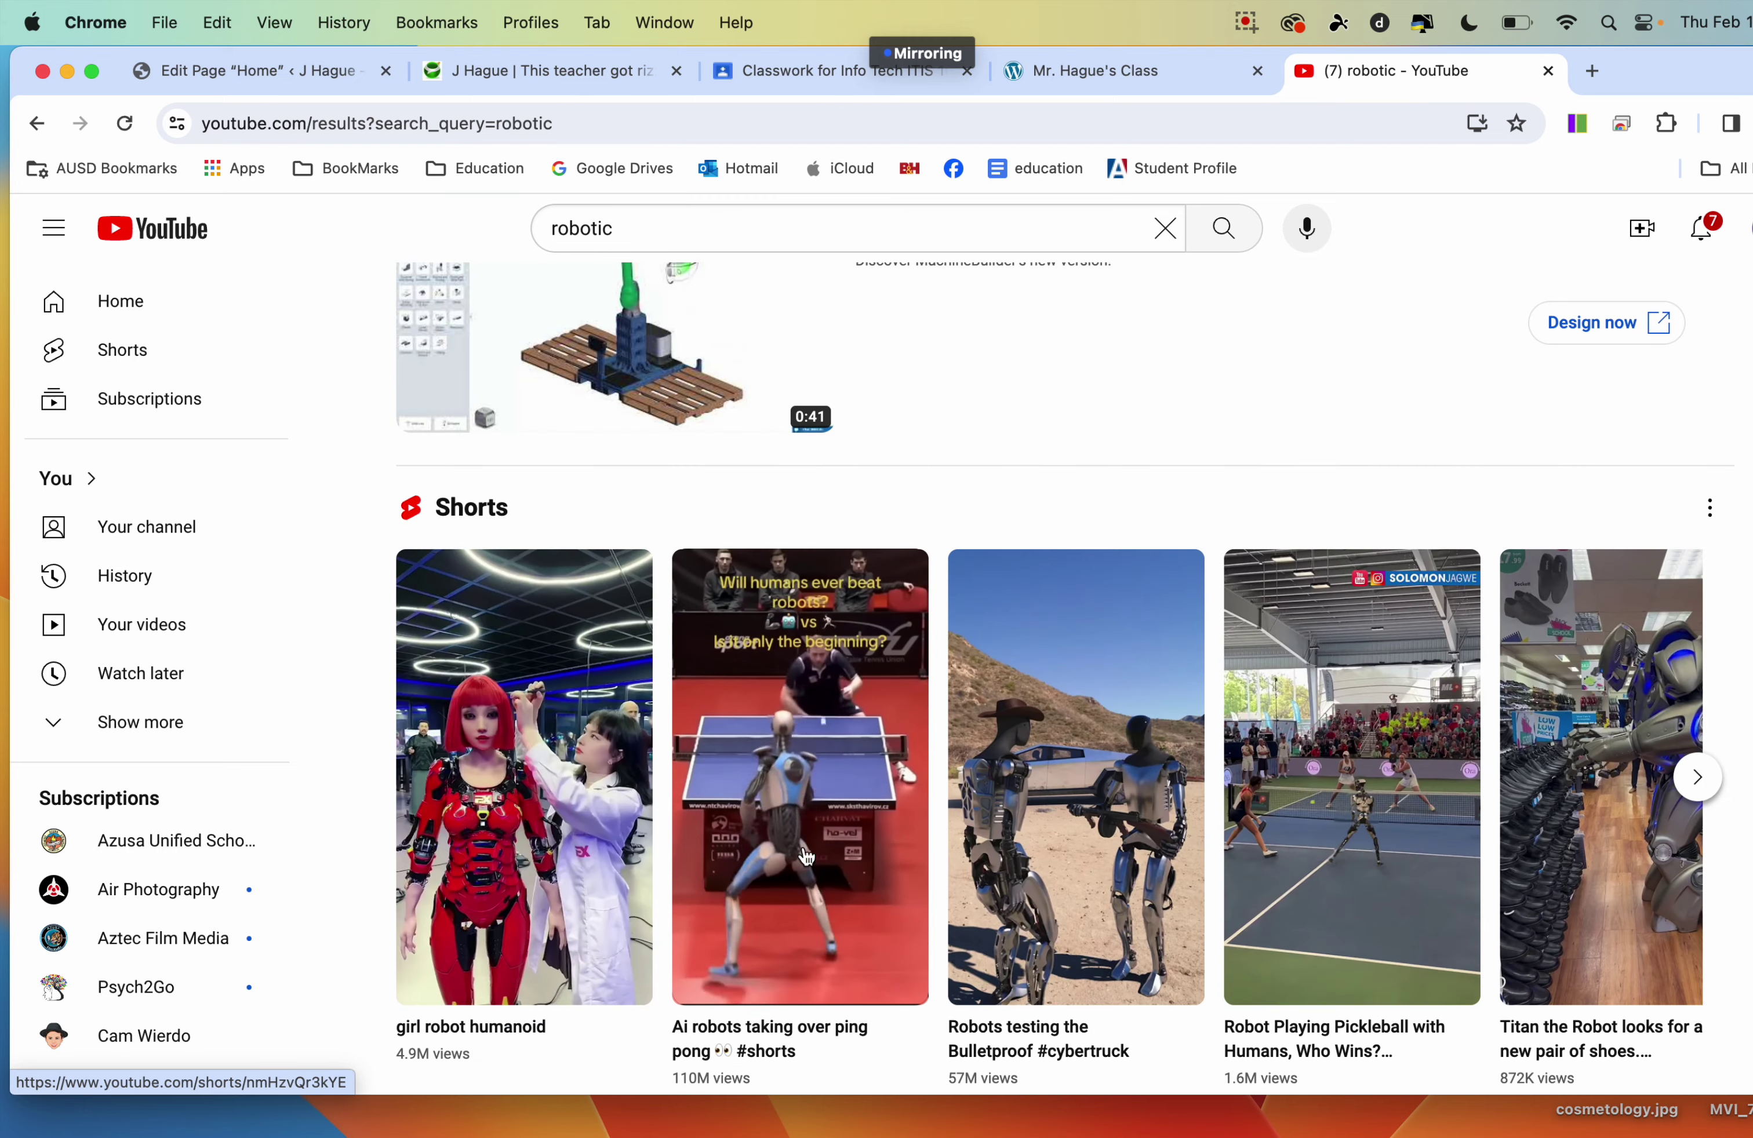
{"action": "scroll", "coordinate": [764, 949], "scroll_direction": "down", "scroll_amount": 3}
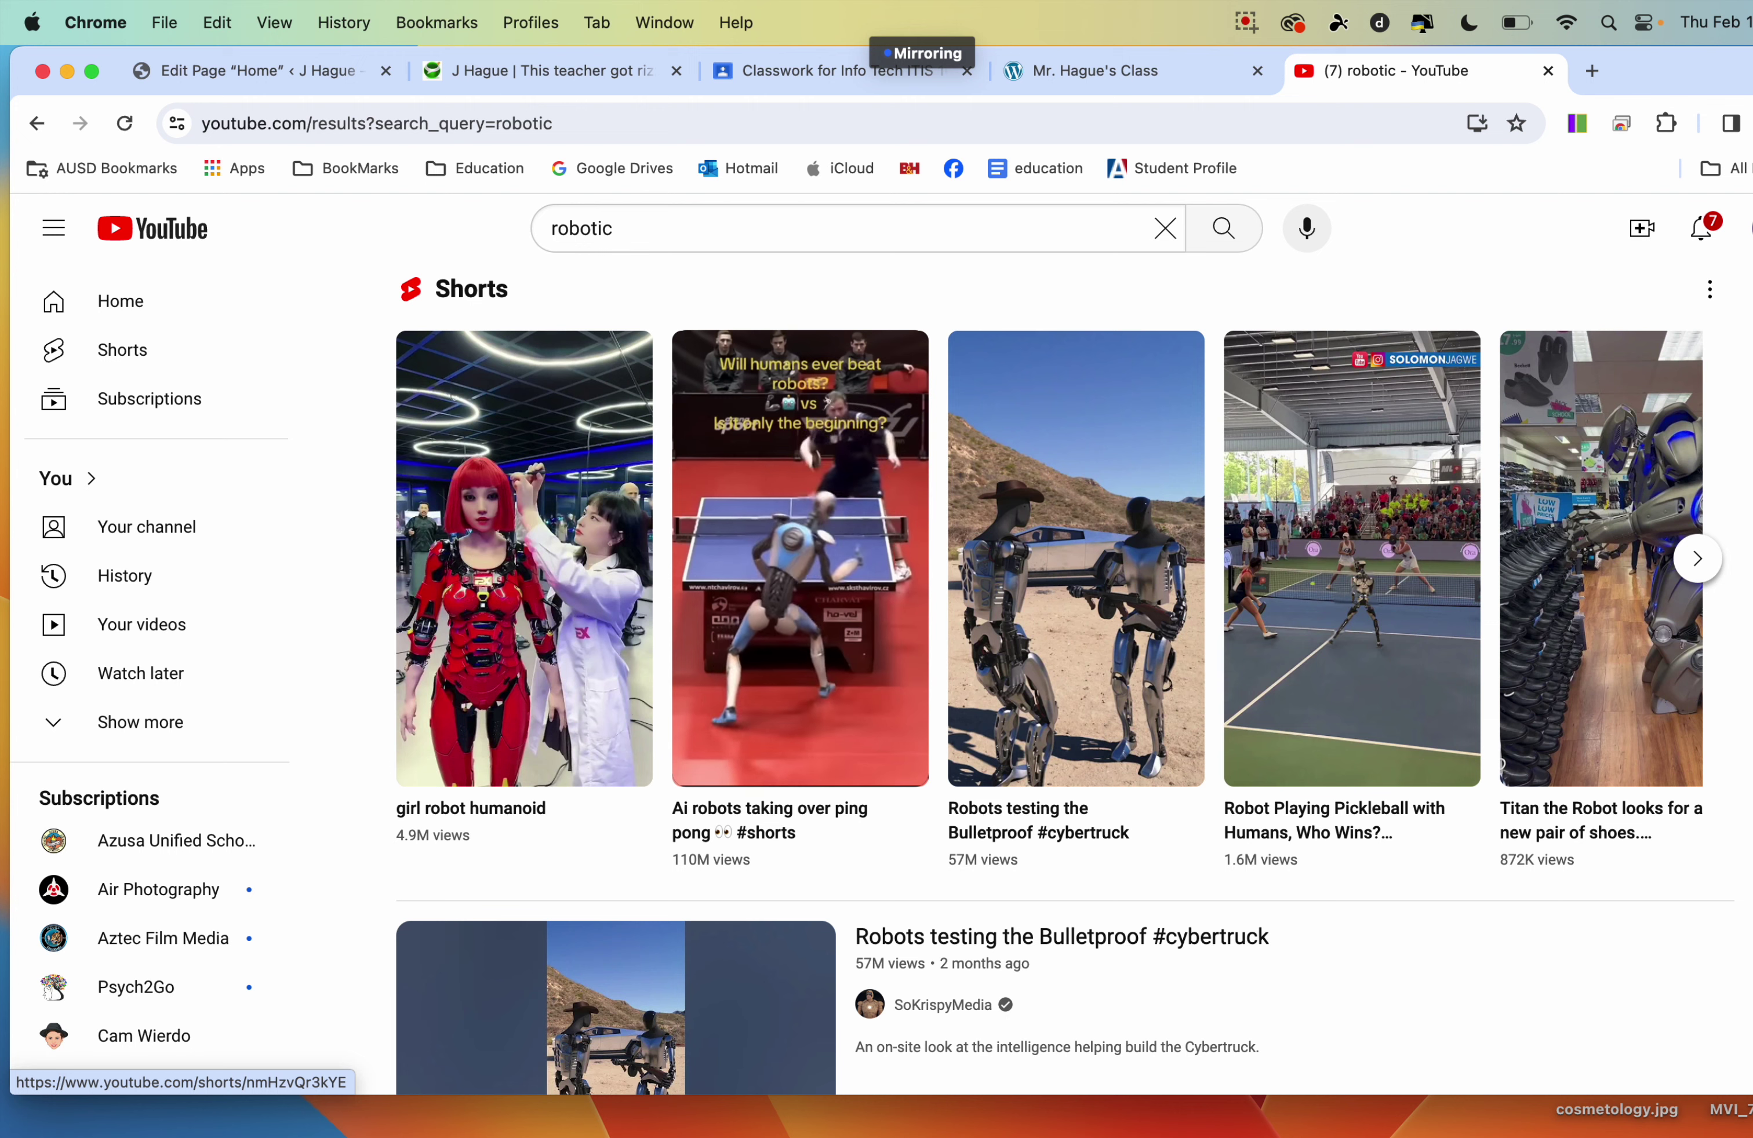
Open the Cybertruck robot short, move on to "Robot Playing Pickleball with Humans, Who Wins?" and copy that short's share link
{"action": "left_click", "coordinate": [1083, 542]}
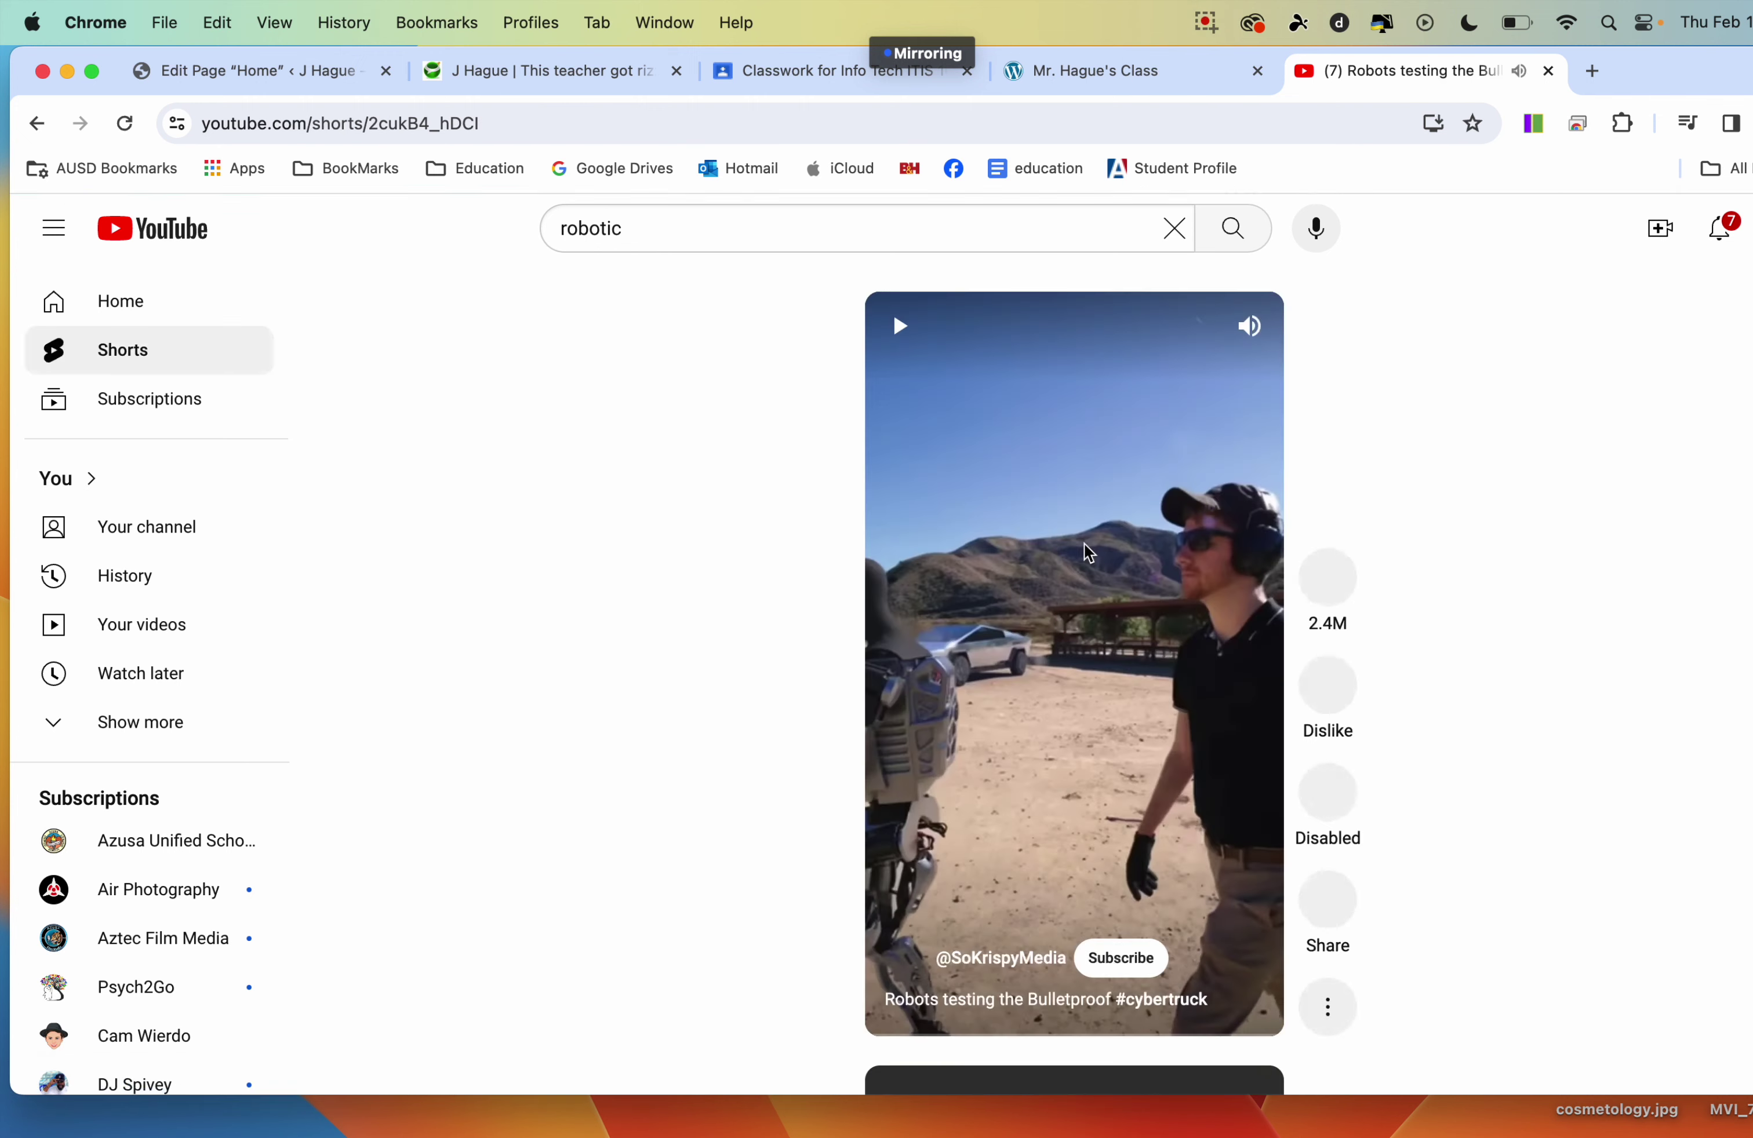
{"action": "scroll", "coordinate": [763, 684], "scroll_direction": "down", "scroll_amount": 3}
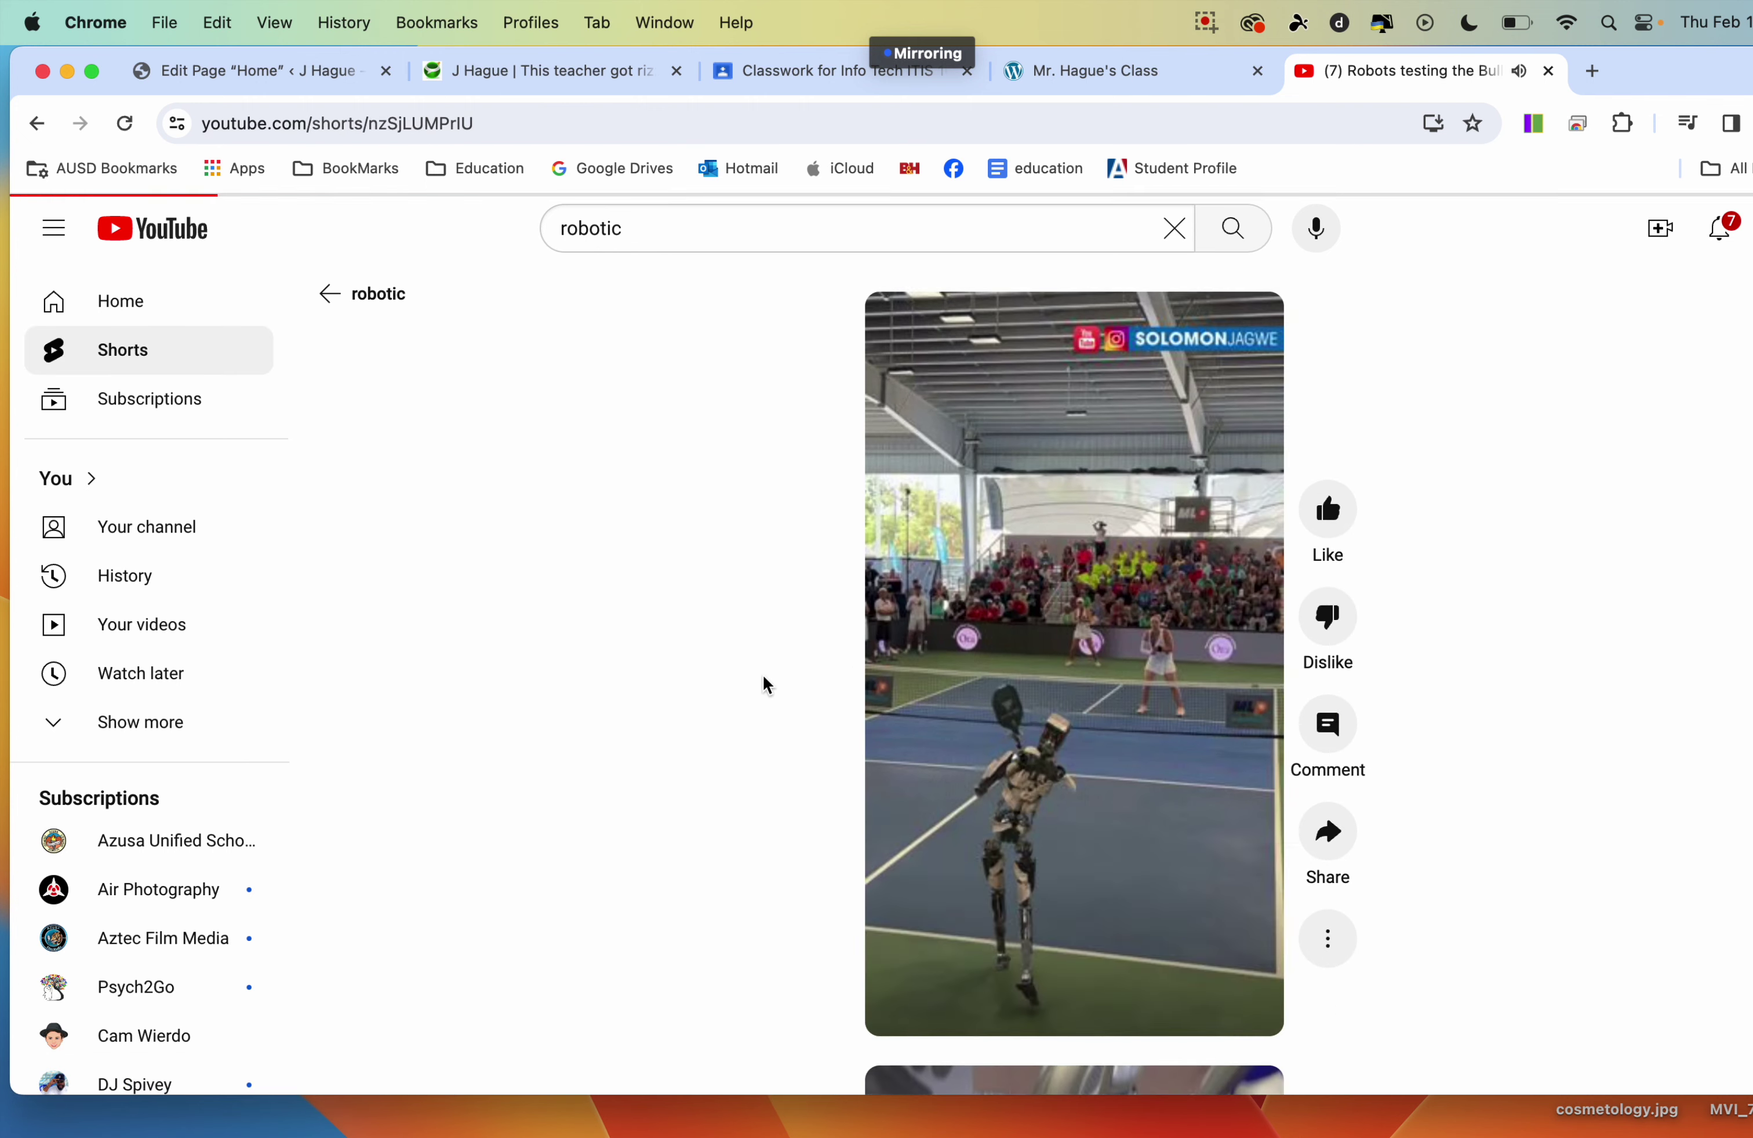
{"action": "scroll", "coordinate": [1127, 576], "scroll_direction": "up", "scroll_amount": 3}
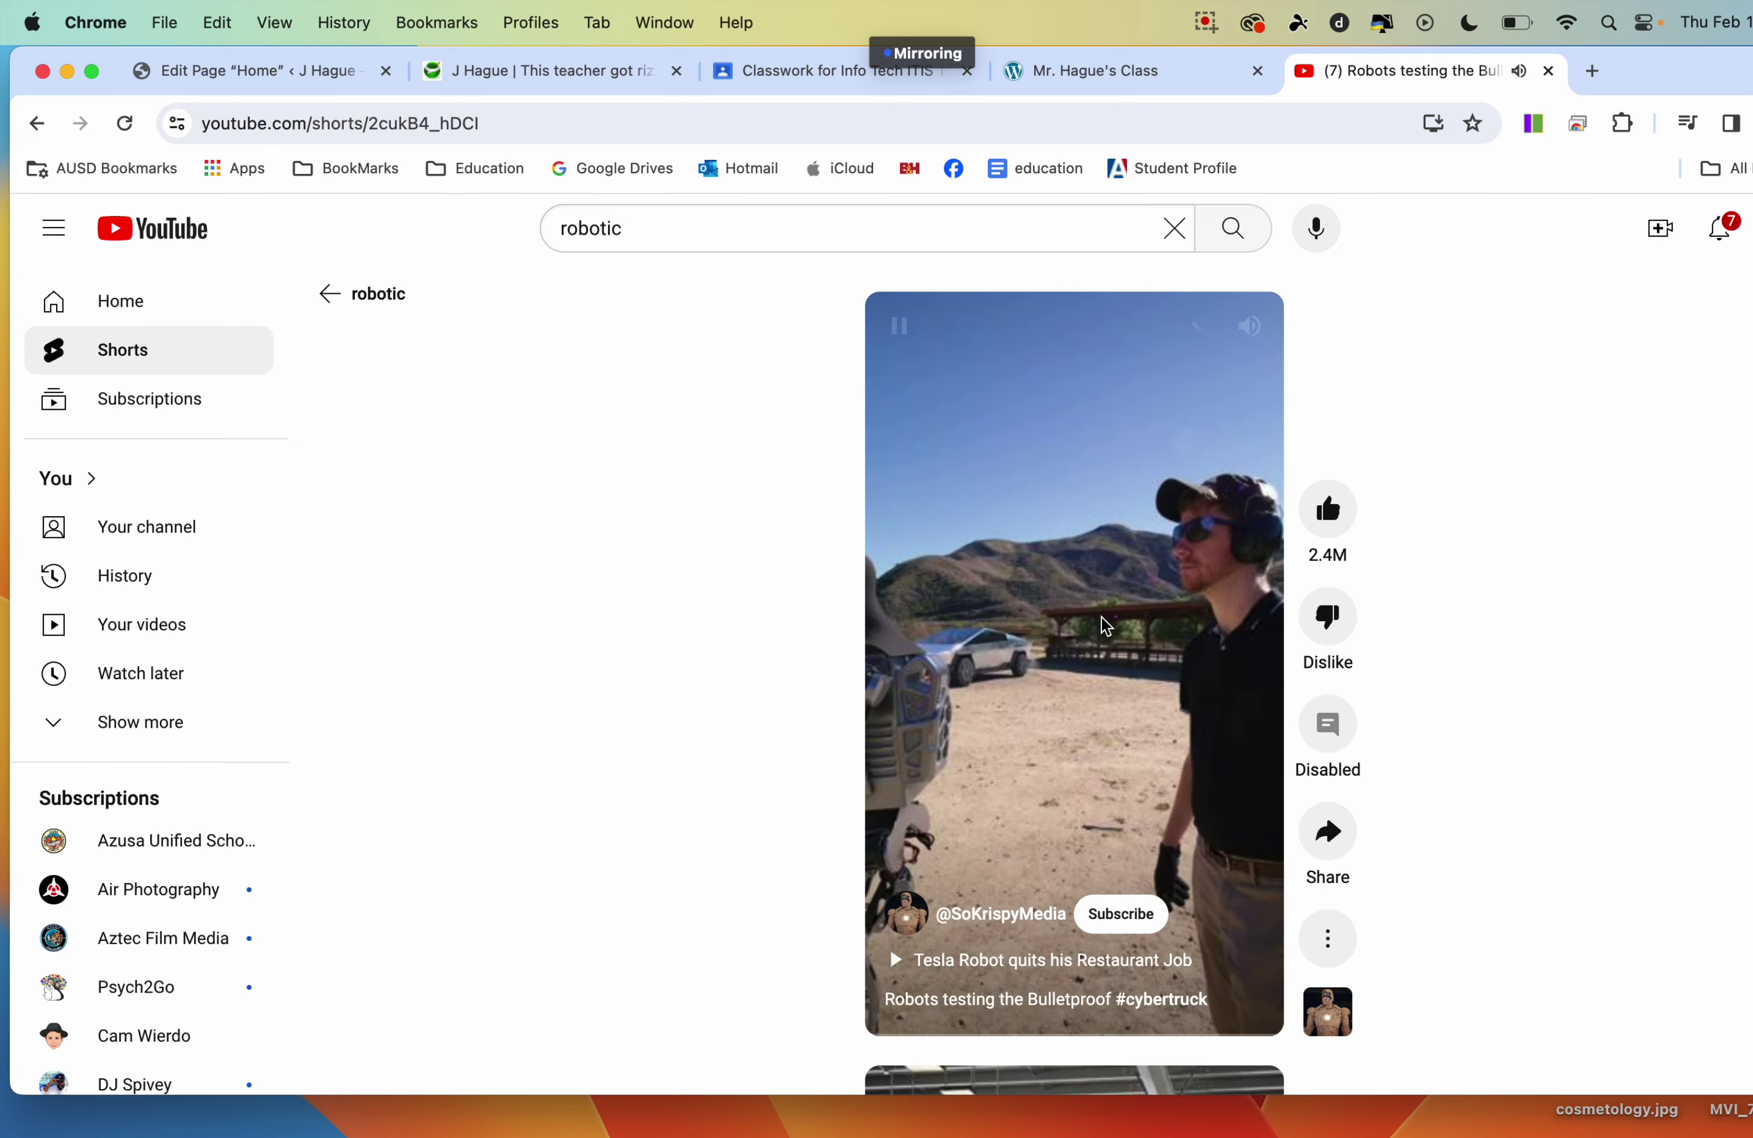
{"action": "scroll", "coordinate": [1197, 716], "scroll_direction": "down", "scroll_amount": 5}
{"action": "scroll", "coordinate": [1175, 695], "scroll_direction": "up", "scroll_amount": 3}
{"action": "left_click", "coordinate": [1331, 834]}
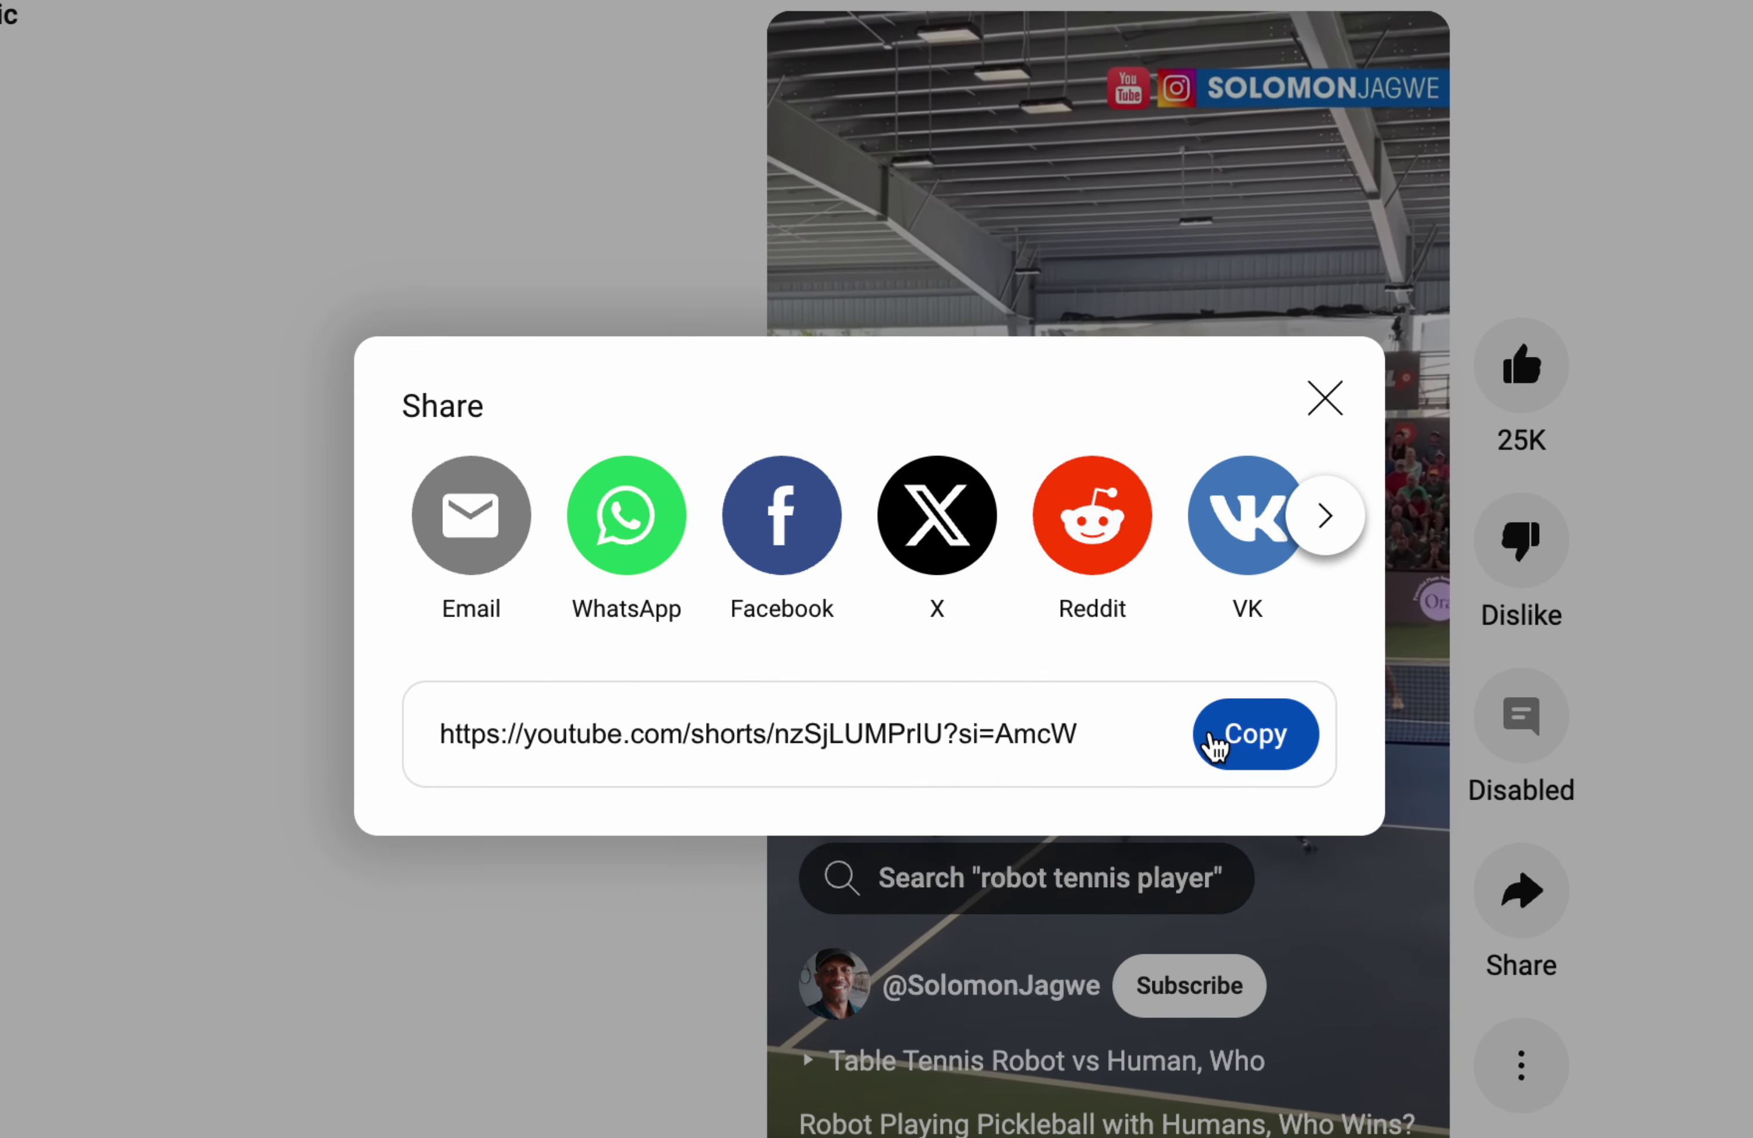
{"action": "left_click", "coordinate": [1243, 739]}
{"action": "left_click", "coordinate": [1324, 399]}
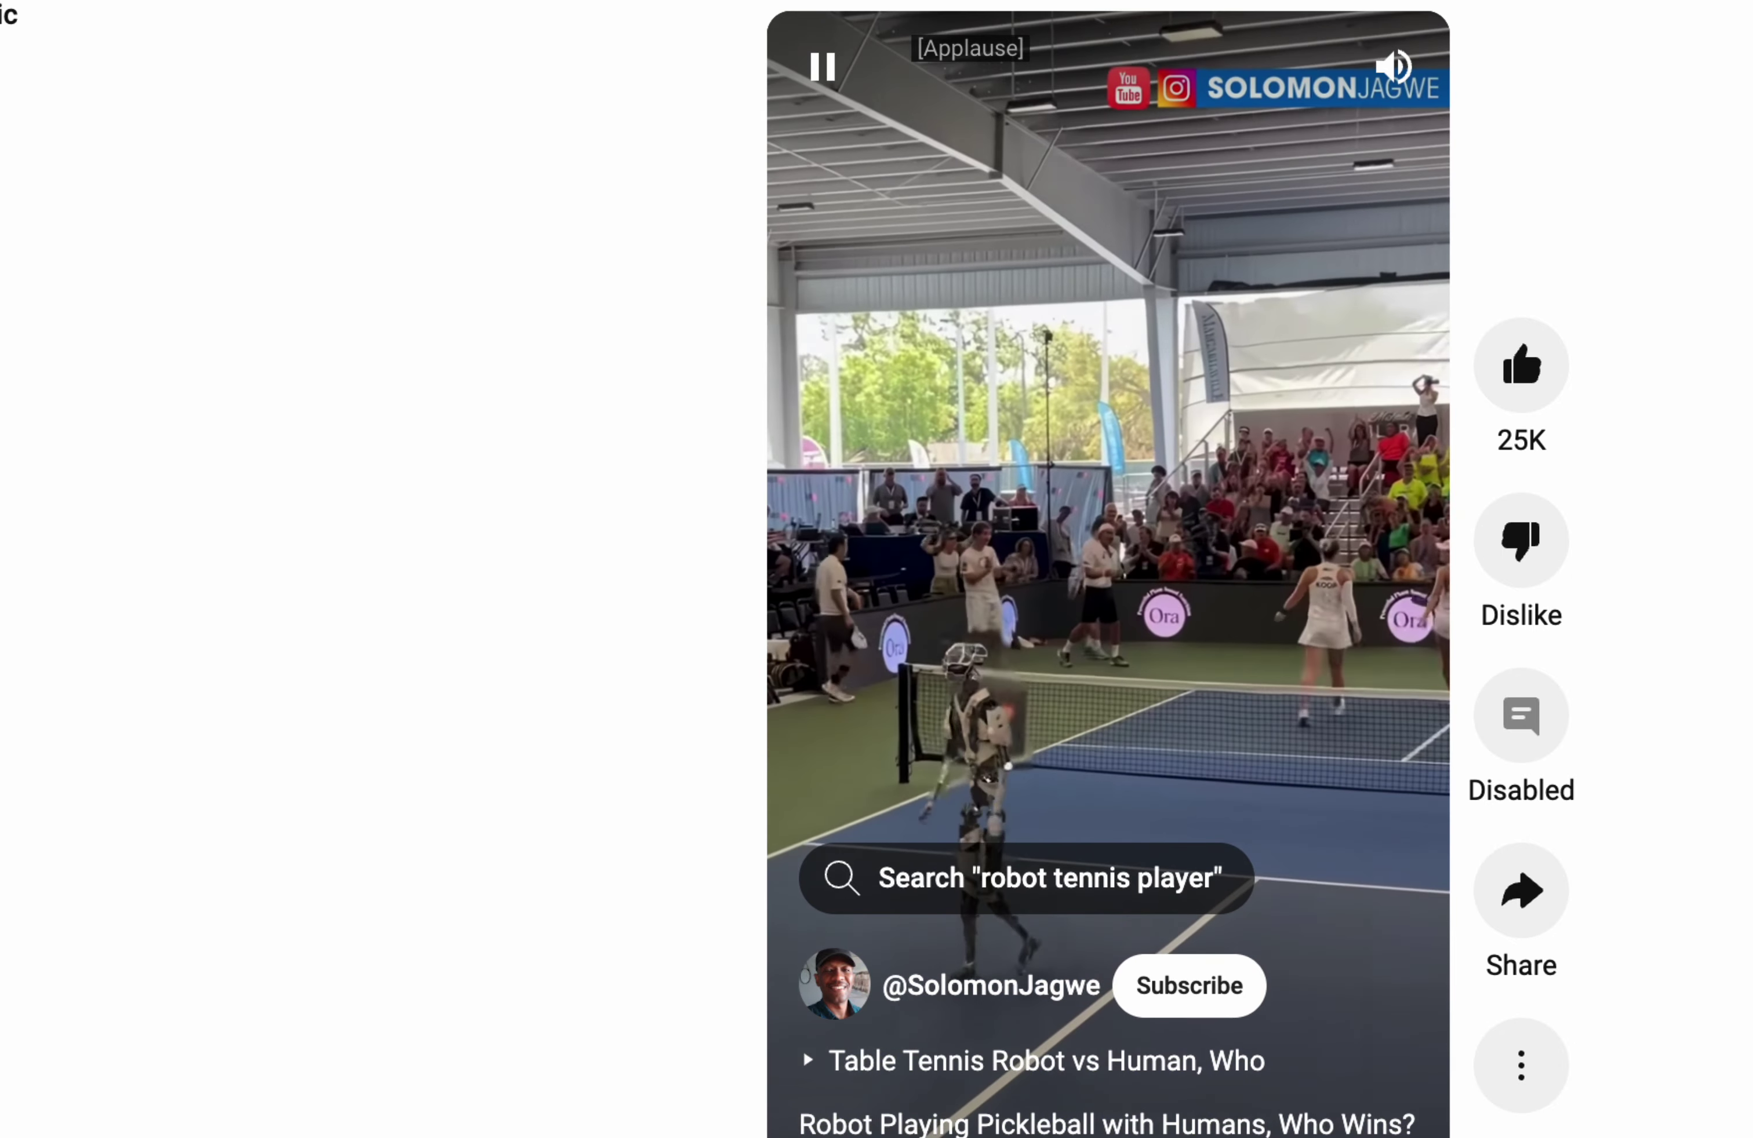
Return to the robotic results, open the short "Ai robots taking over ping pong" and copy its share link
{"action": "scroll", "coordinate": [766, 787], "scroll_direction": "down", "scroll_amount": 3}
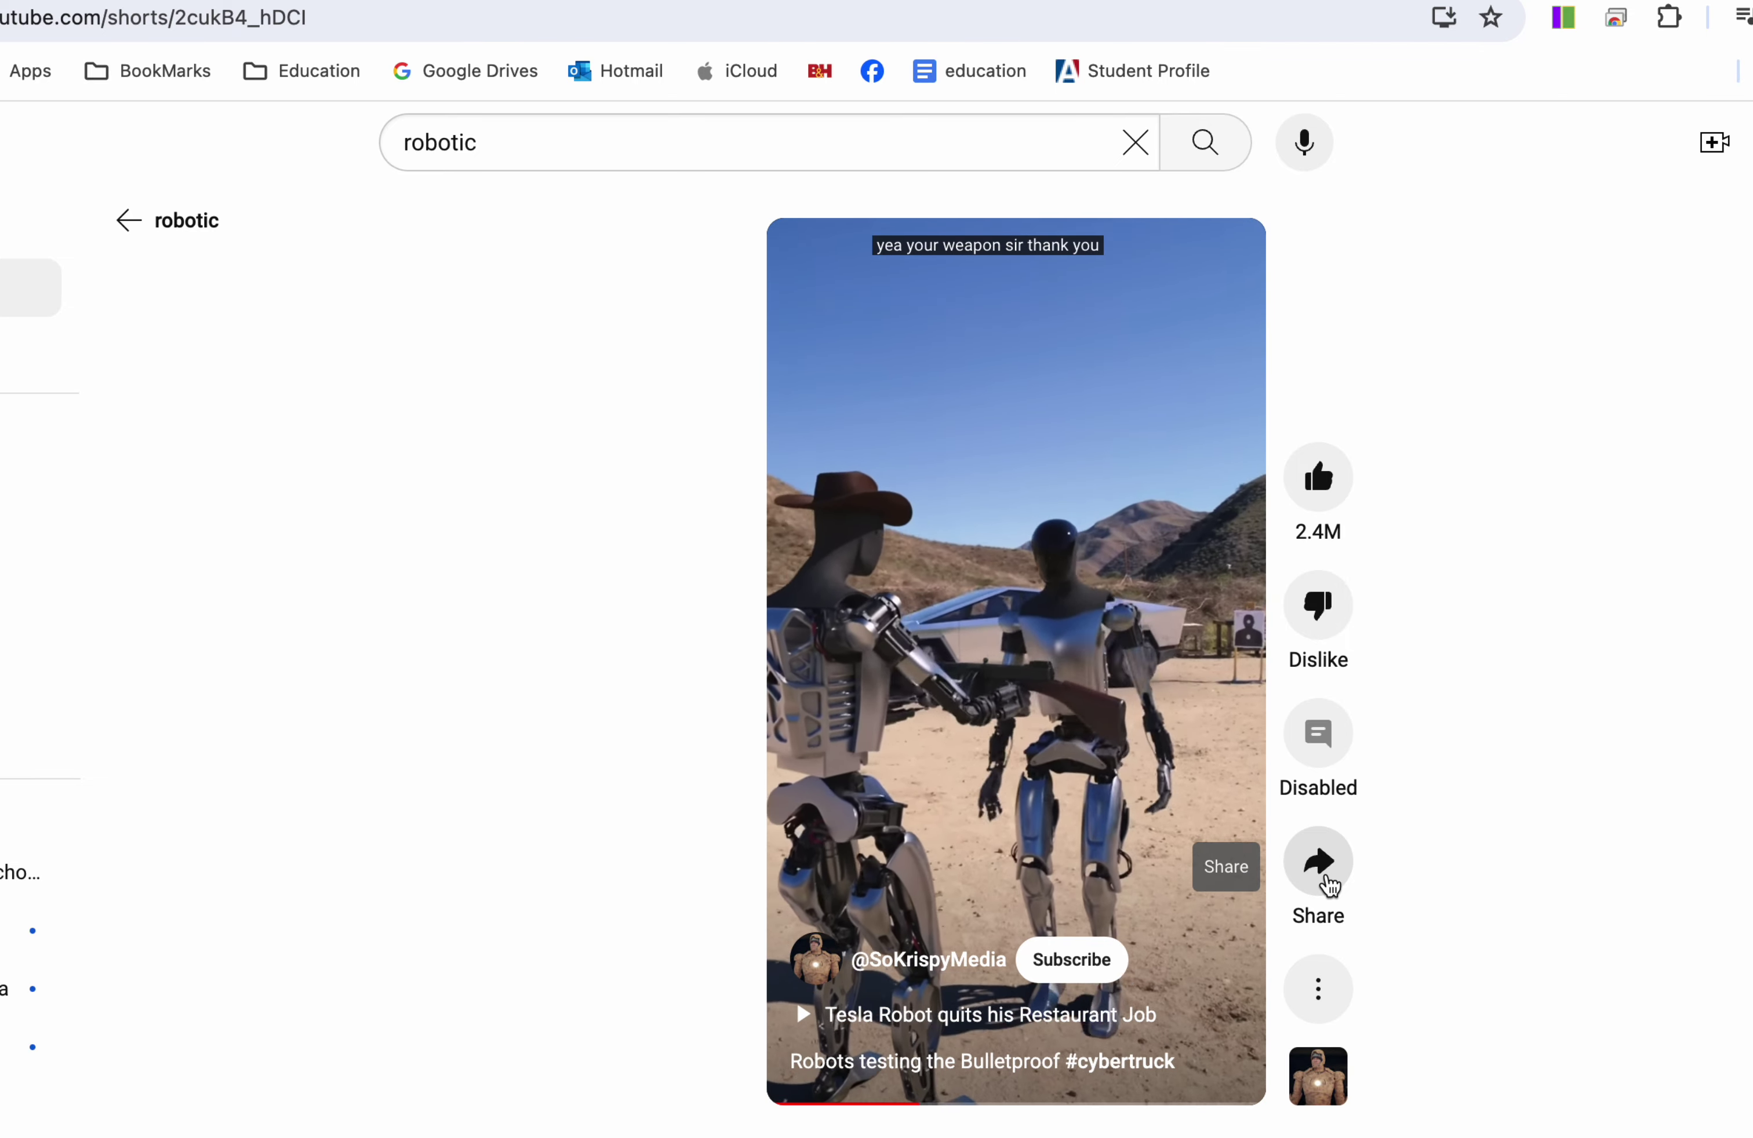
{"action": "left_click", "coordinate": [140, 220]}
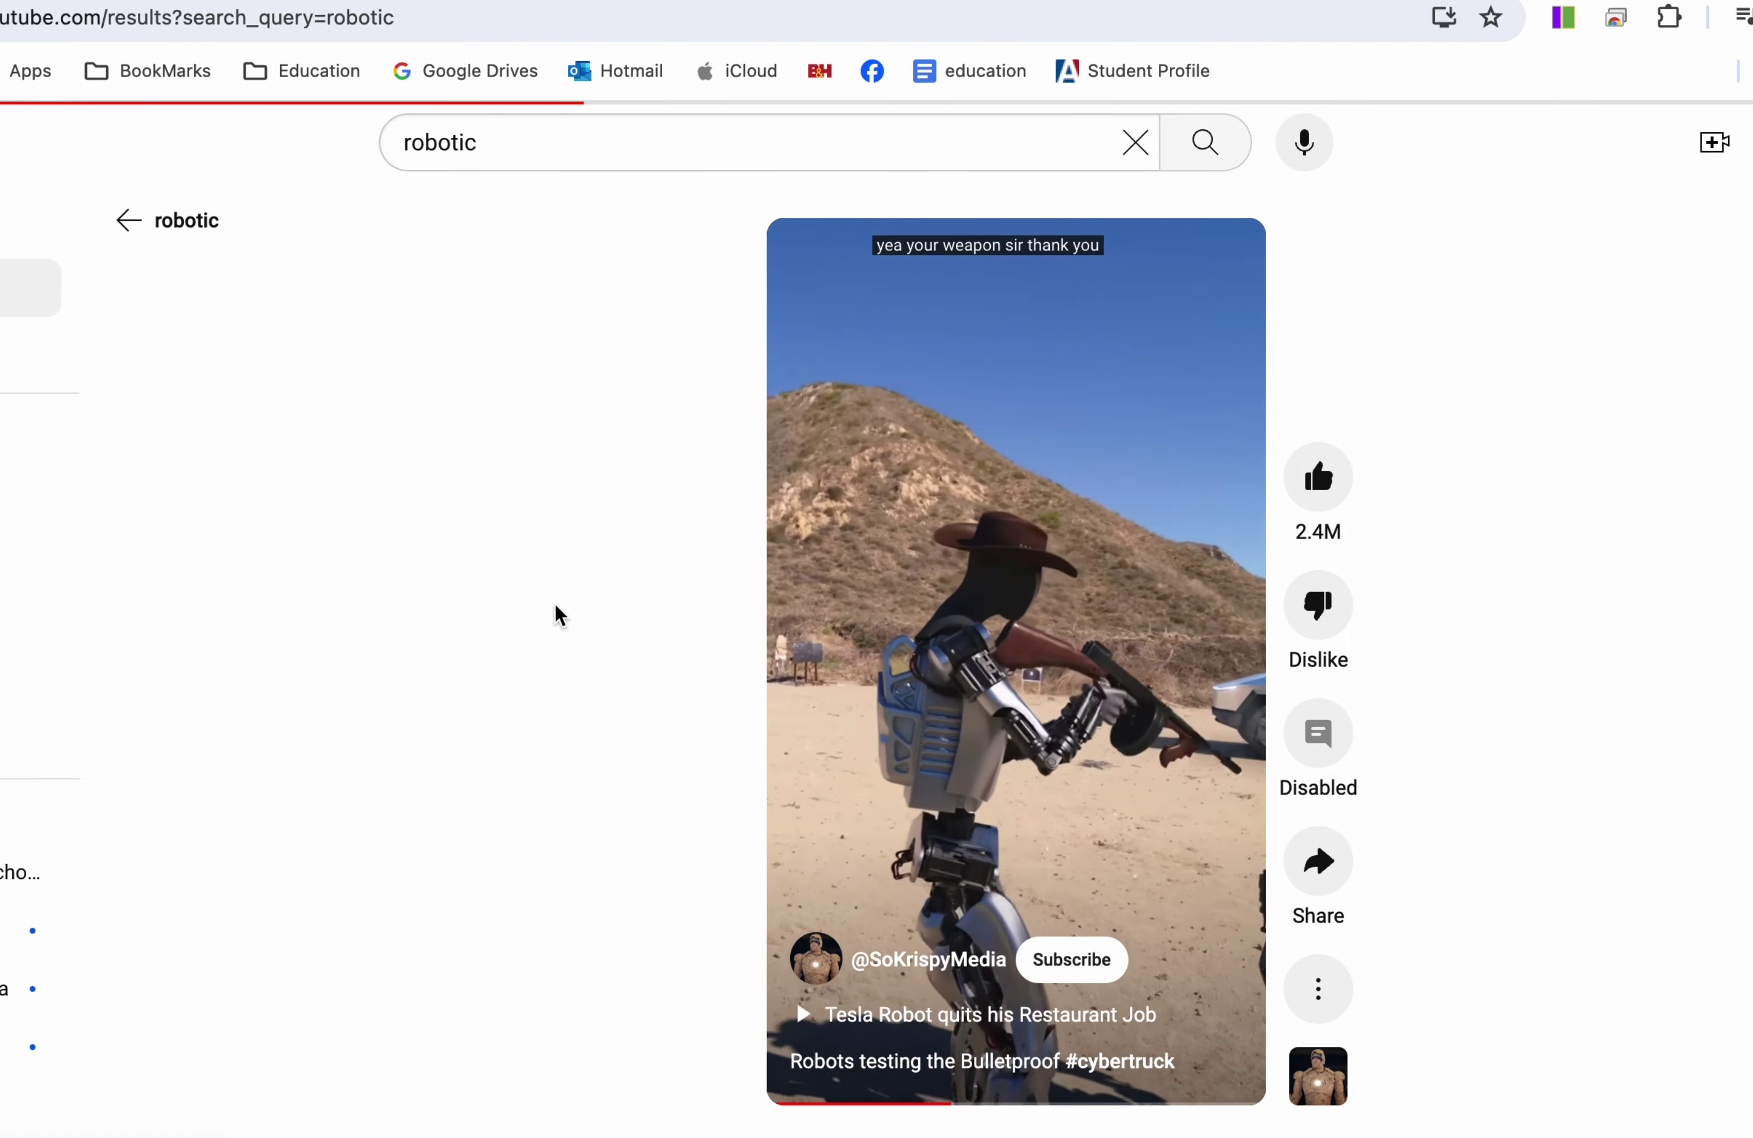
{"action": "scroll", "coordinate": [705, 695], "scroll_direction": "down", "scroll_amount": 7}
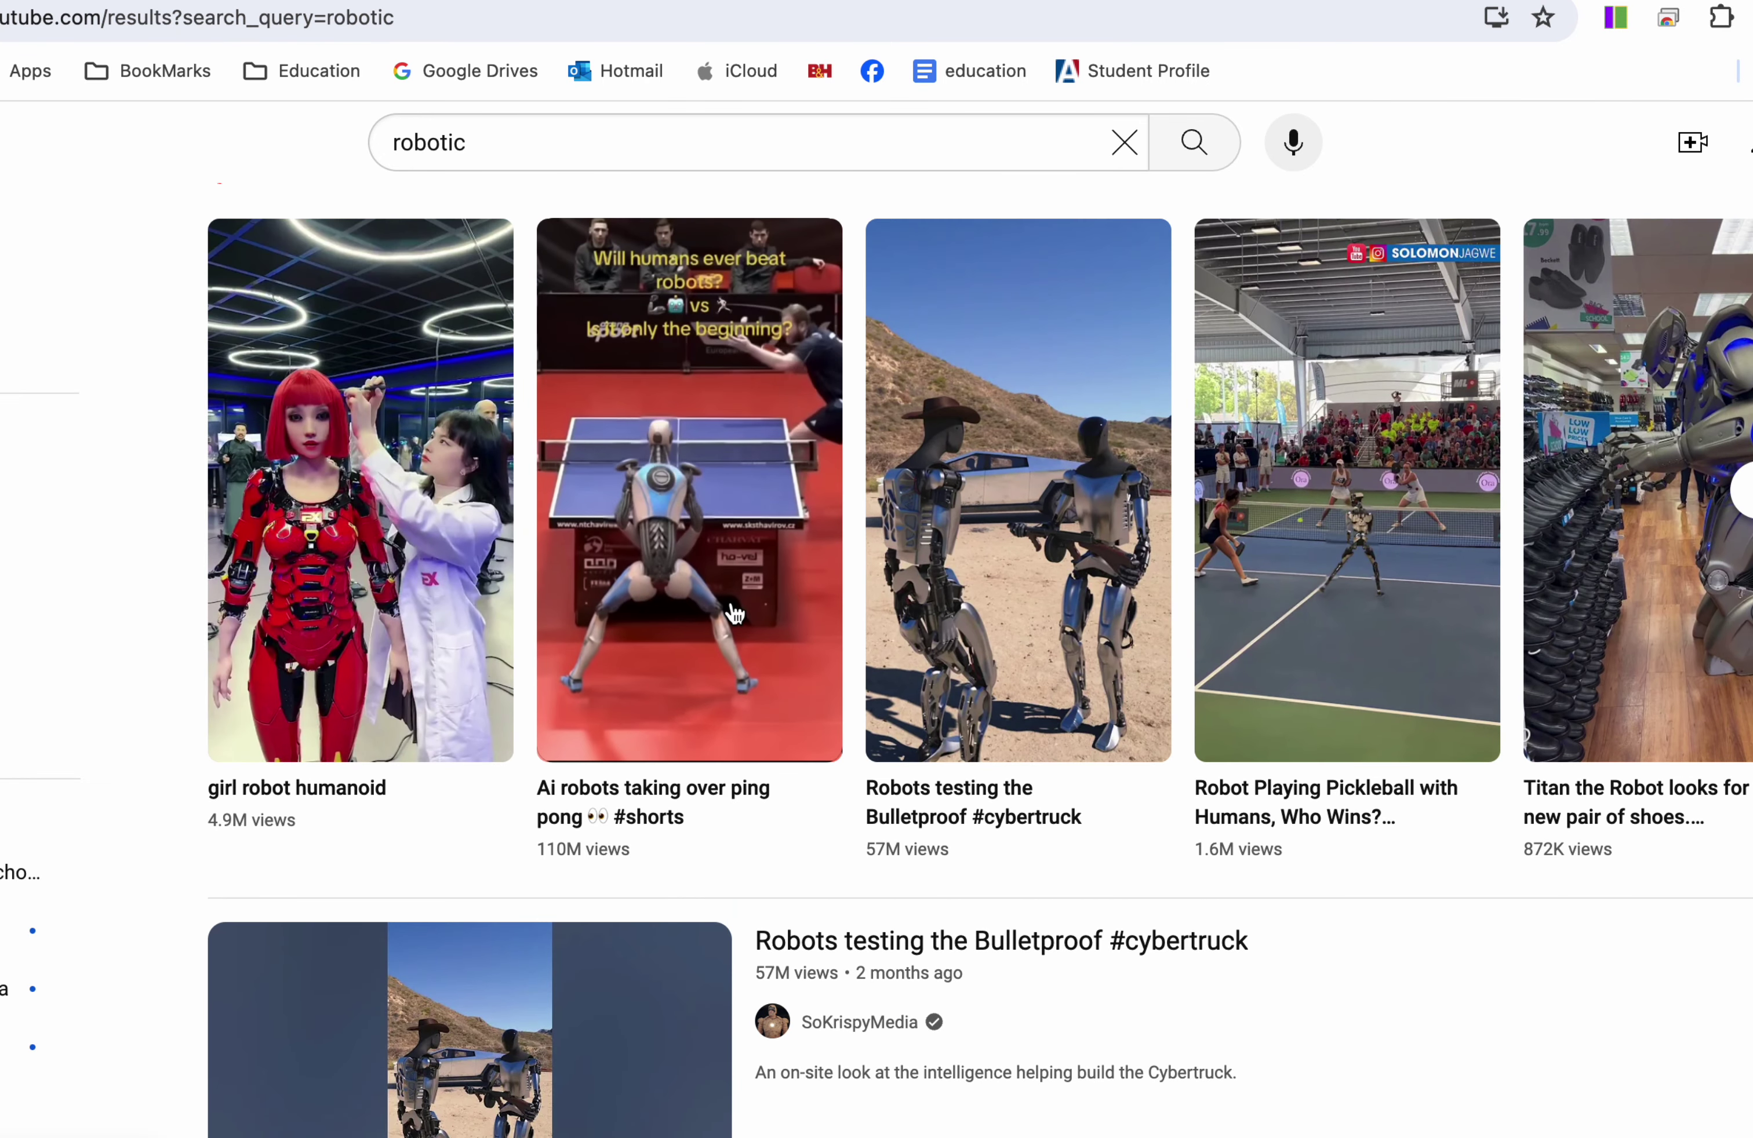
{"action": "left_click", "coordinate": [753, 553]}
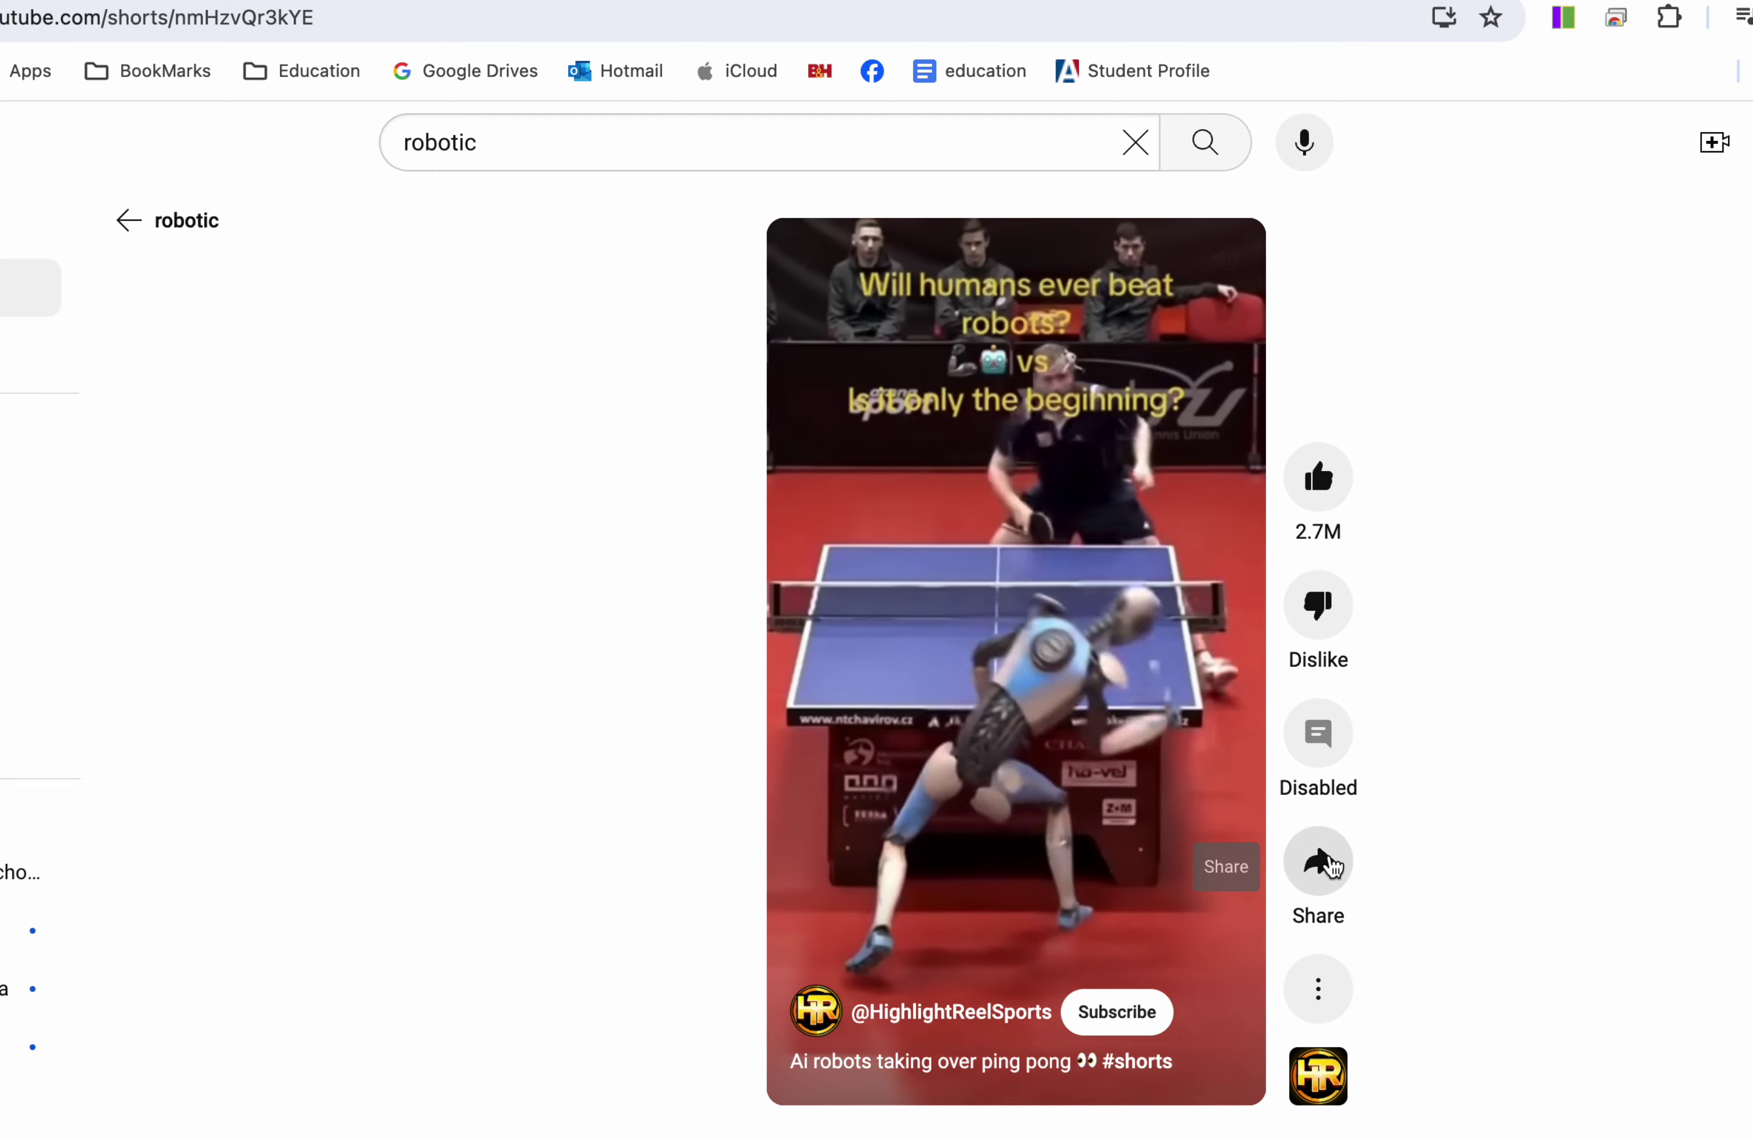
{"action": "left_click", "coordinate": [1322, 862]}
{"action": "left_click", "coordinate": [1131, 748]}
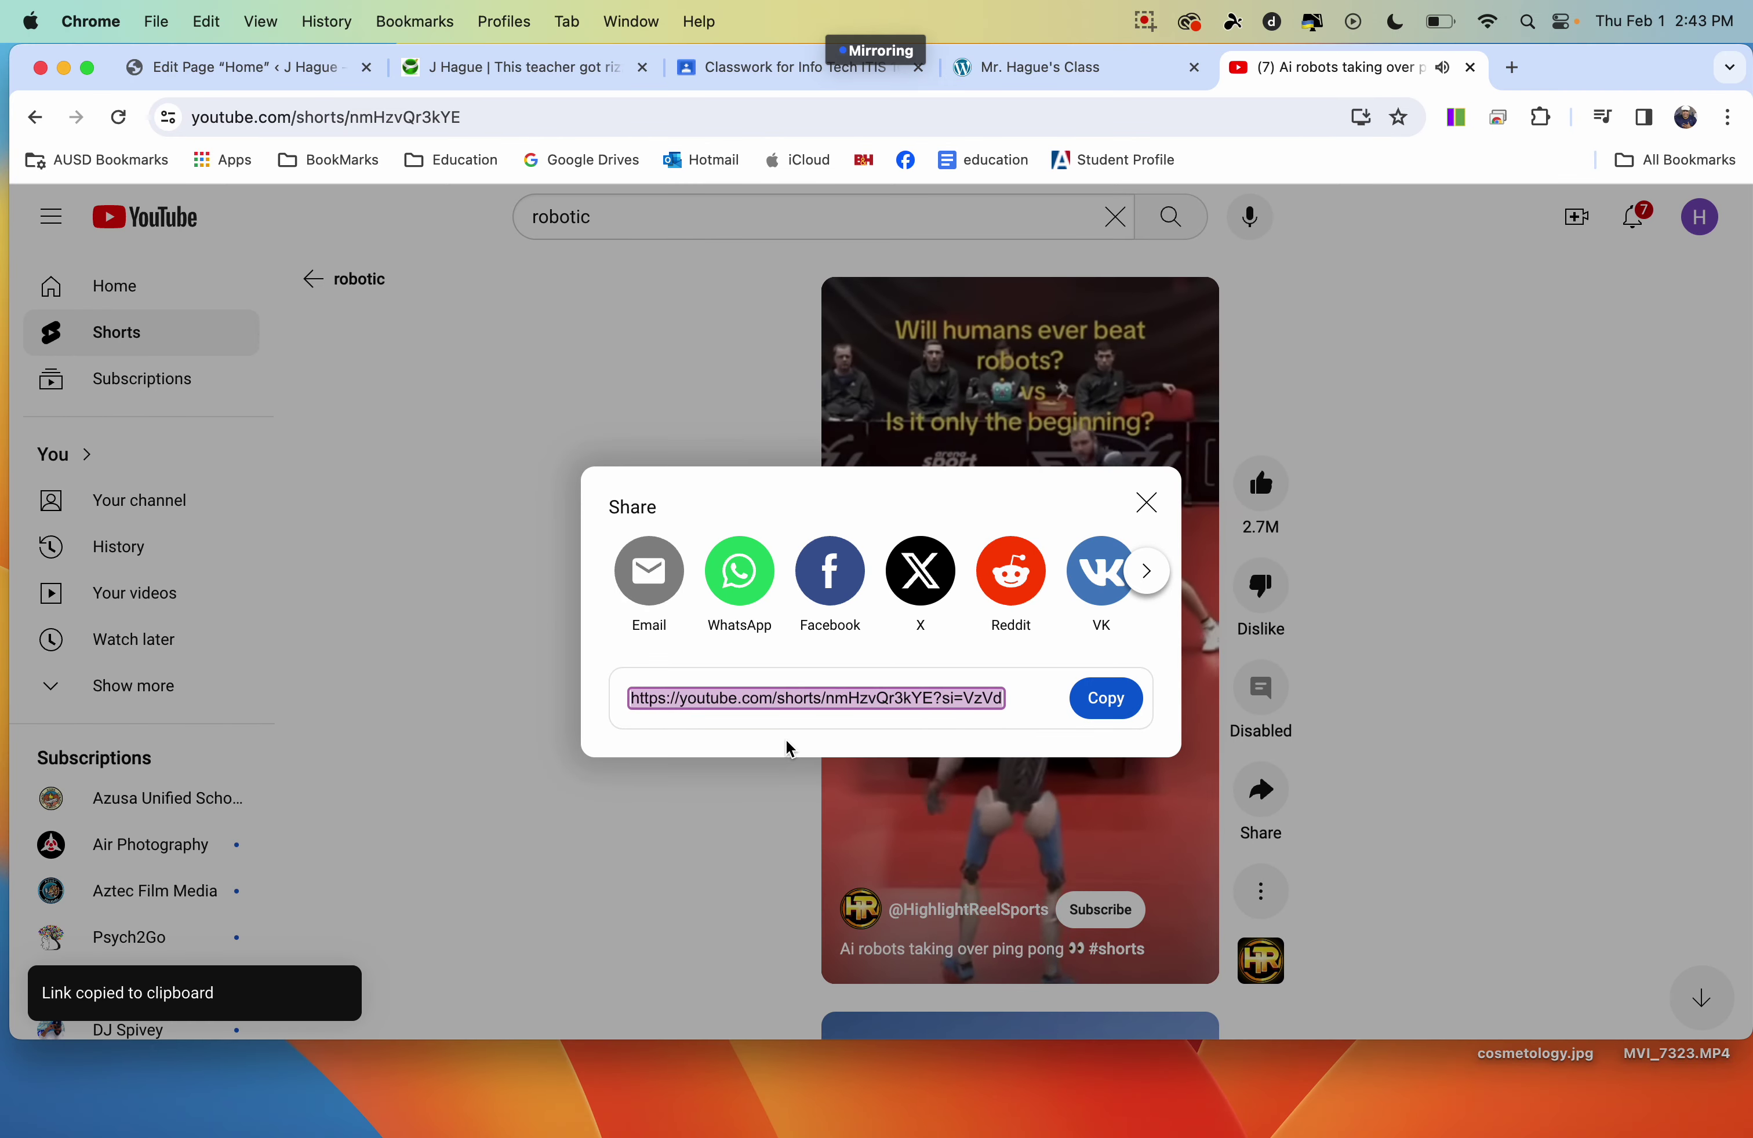
In the WordPress Home page editor, insert the placeholder "<insert here>" before the first paragraph and select it
{"action": "left_click", "coordinate": [262, 74]}
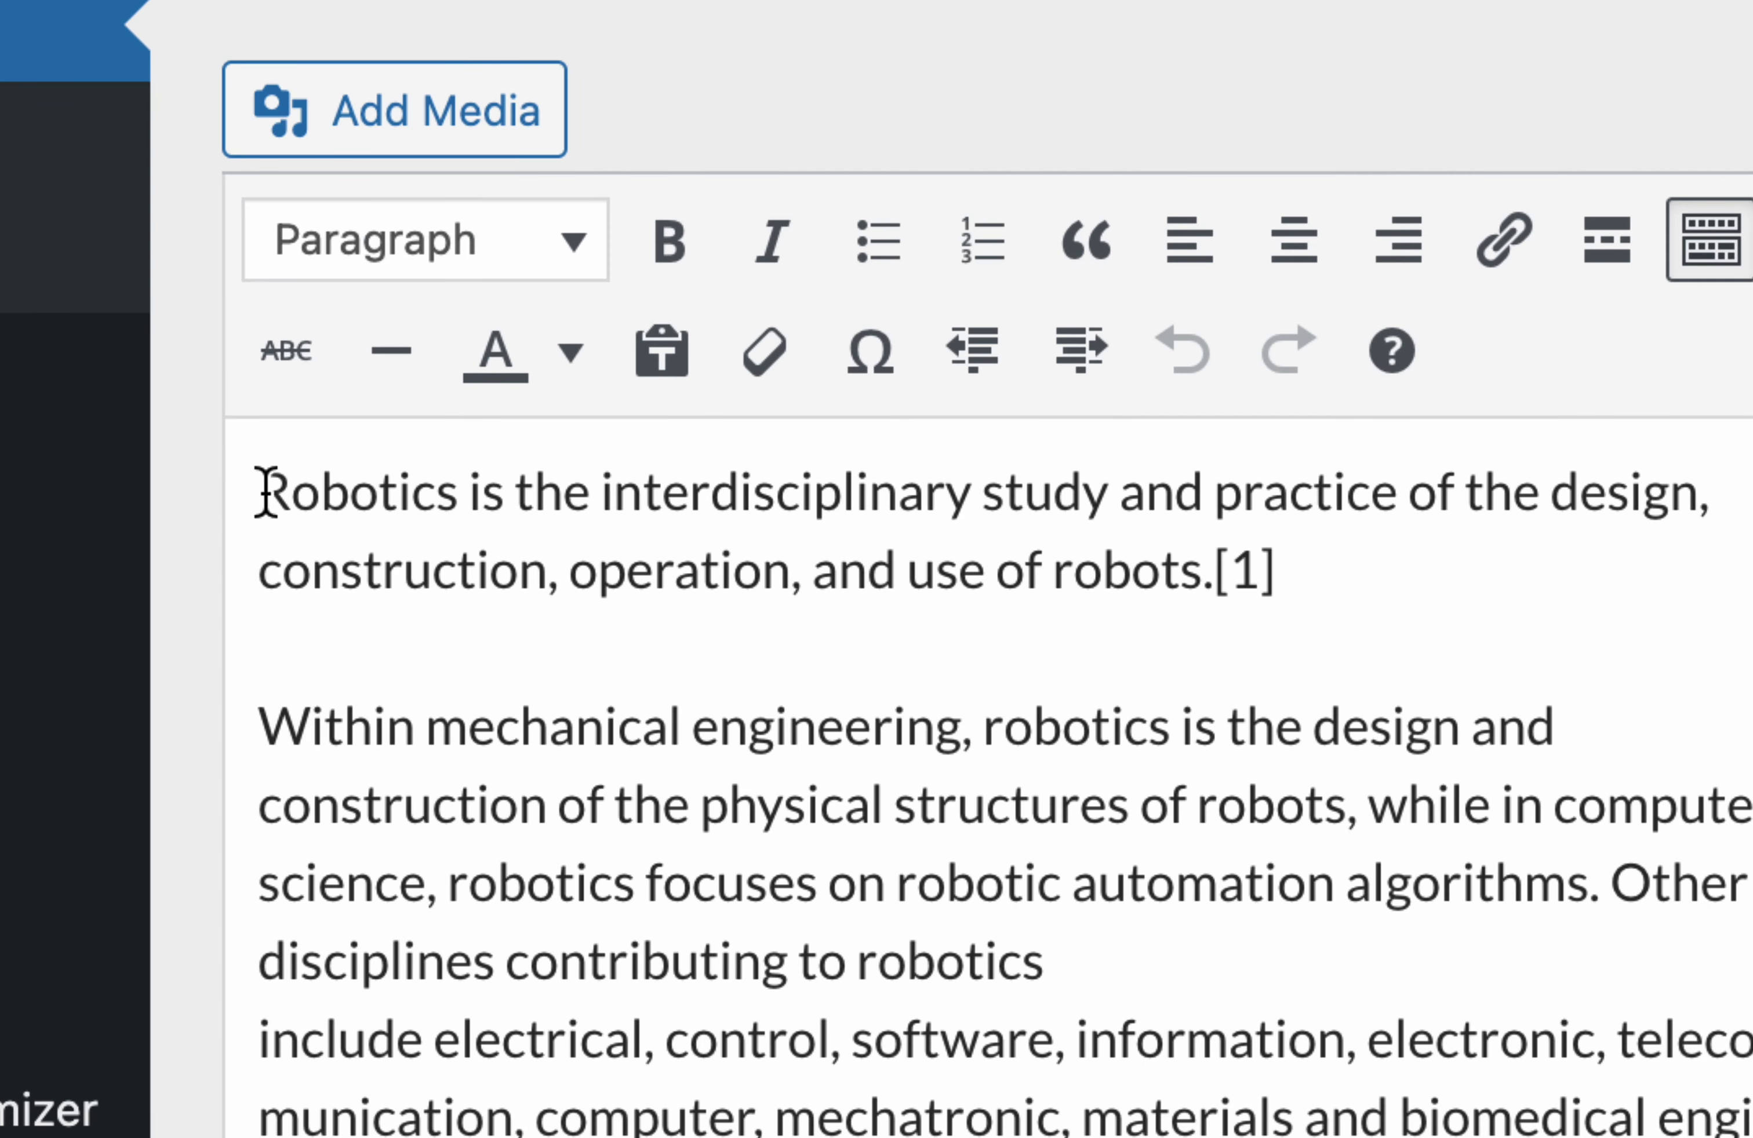
{"action": "left_click", "coordinate": [264, 492]}
{"action": "type", "text": "<insert here"}
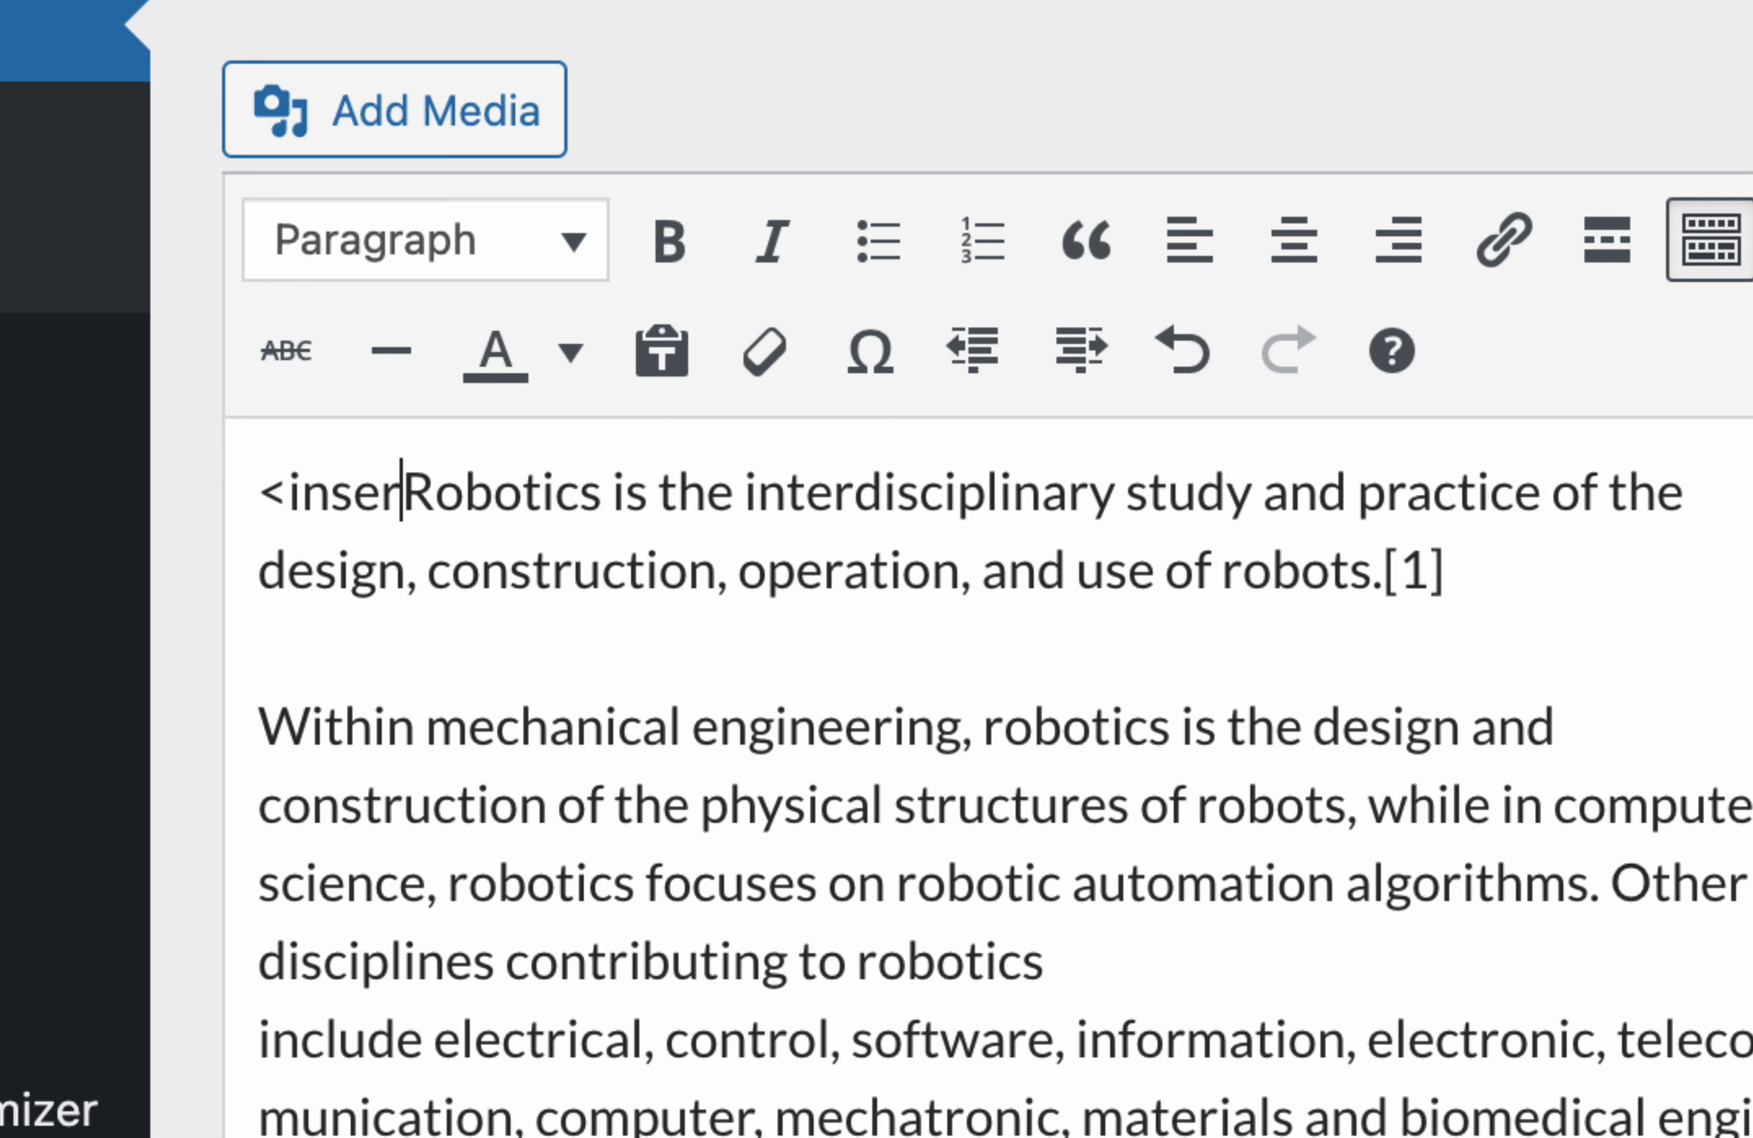
{"action": "type", "text": ">"}
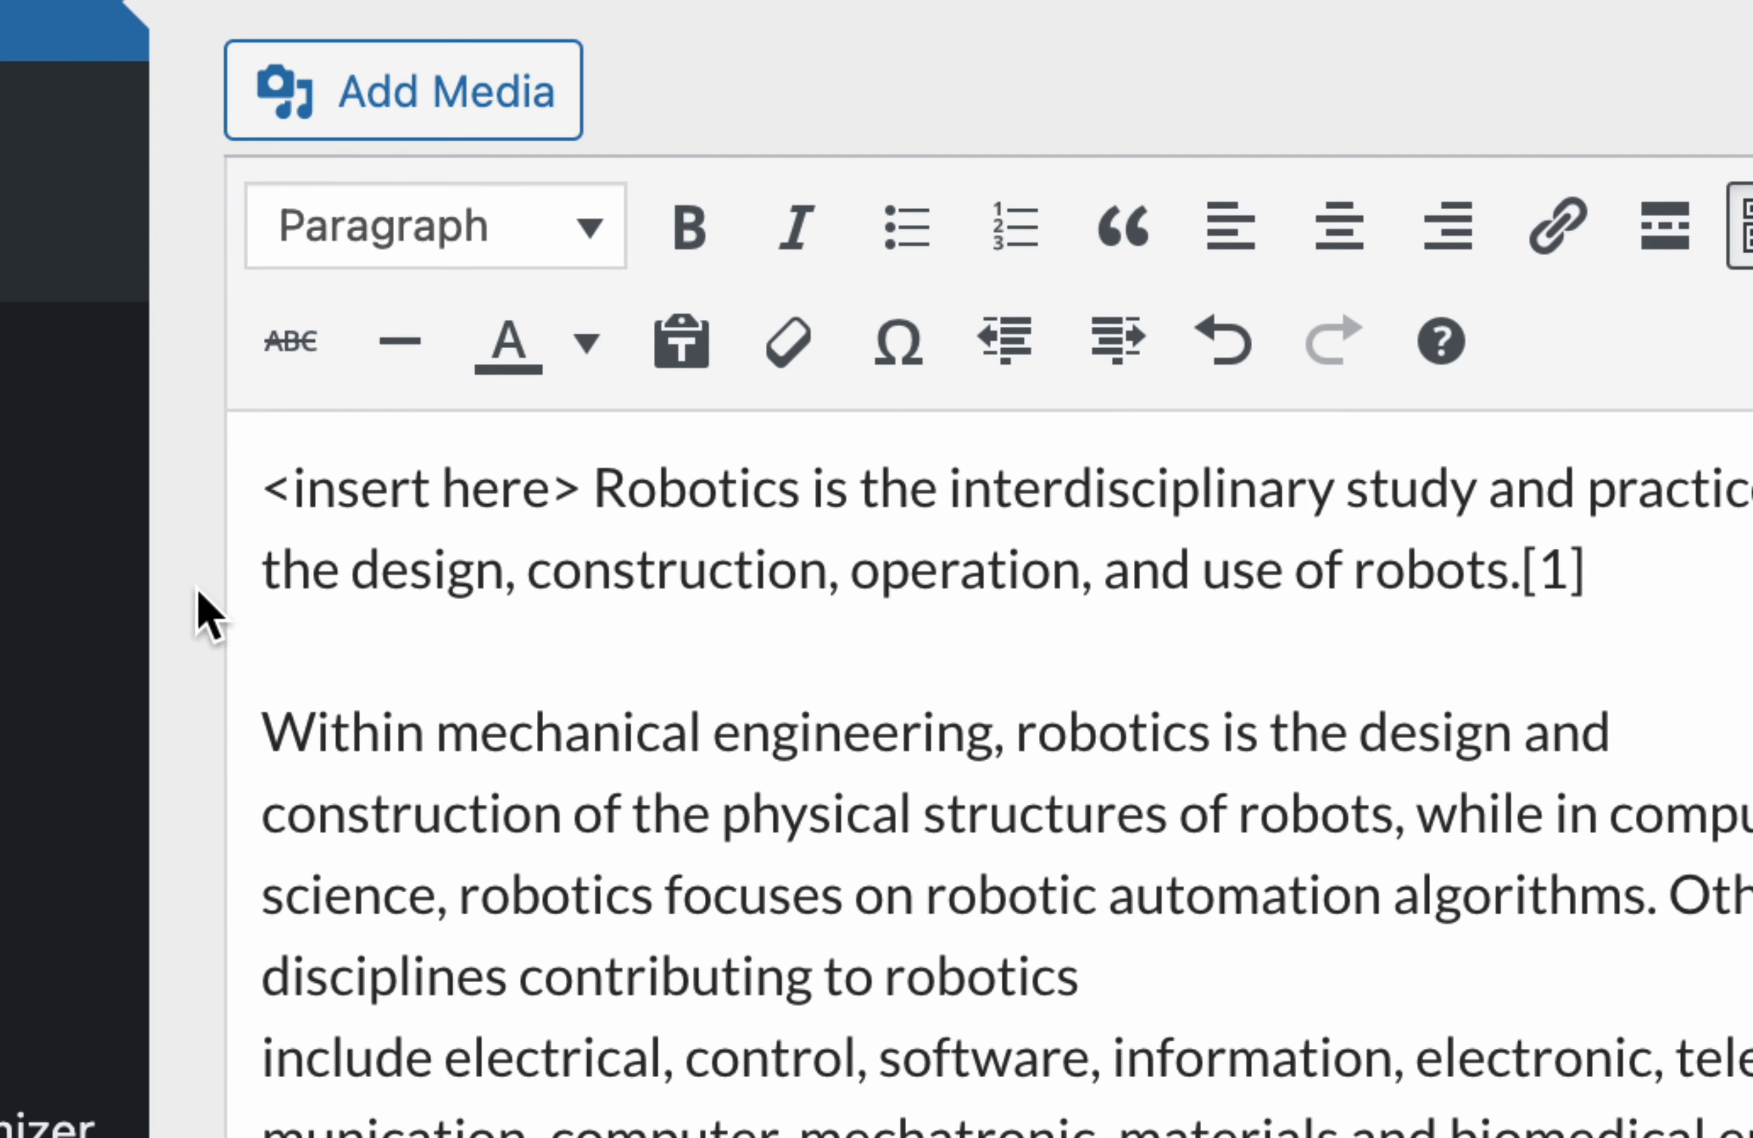
{"action": "left_click_drag", "start_coordinate": [265, 500], "coordinate": [586, 509]}
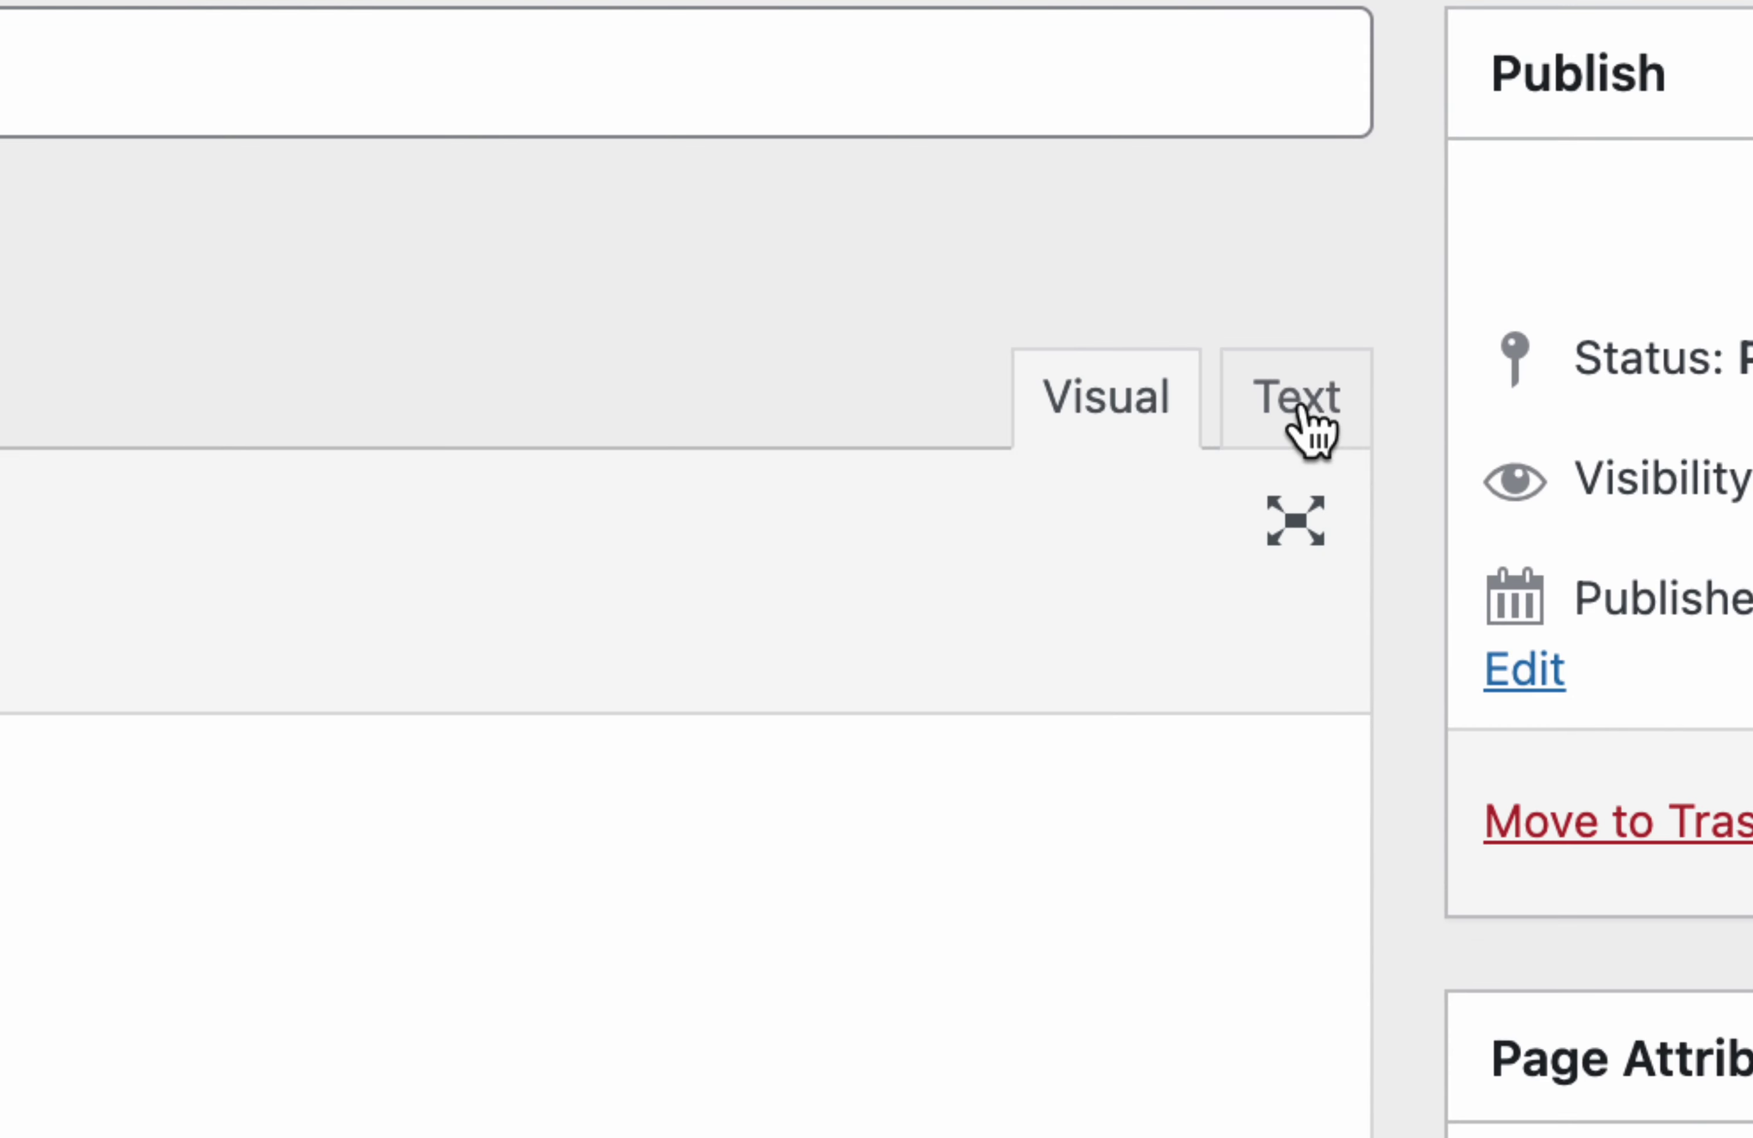
Try pasting the copied link over the placeholder in the page's HTML source, undo it, and return to the visual editor
{"action": "left_click", "coordinate": [1300, 410]}
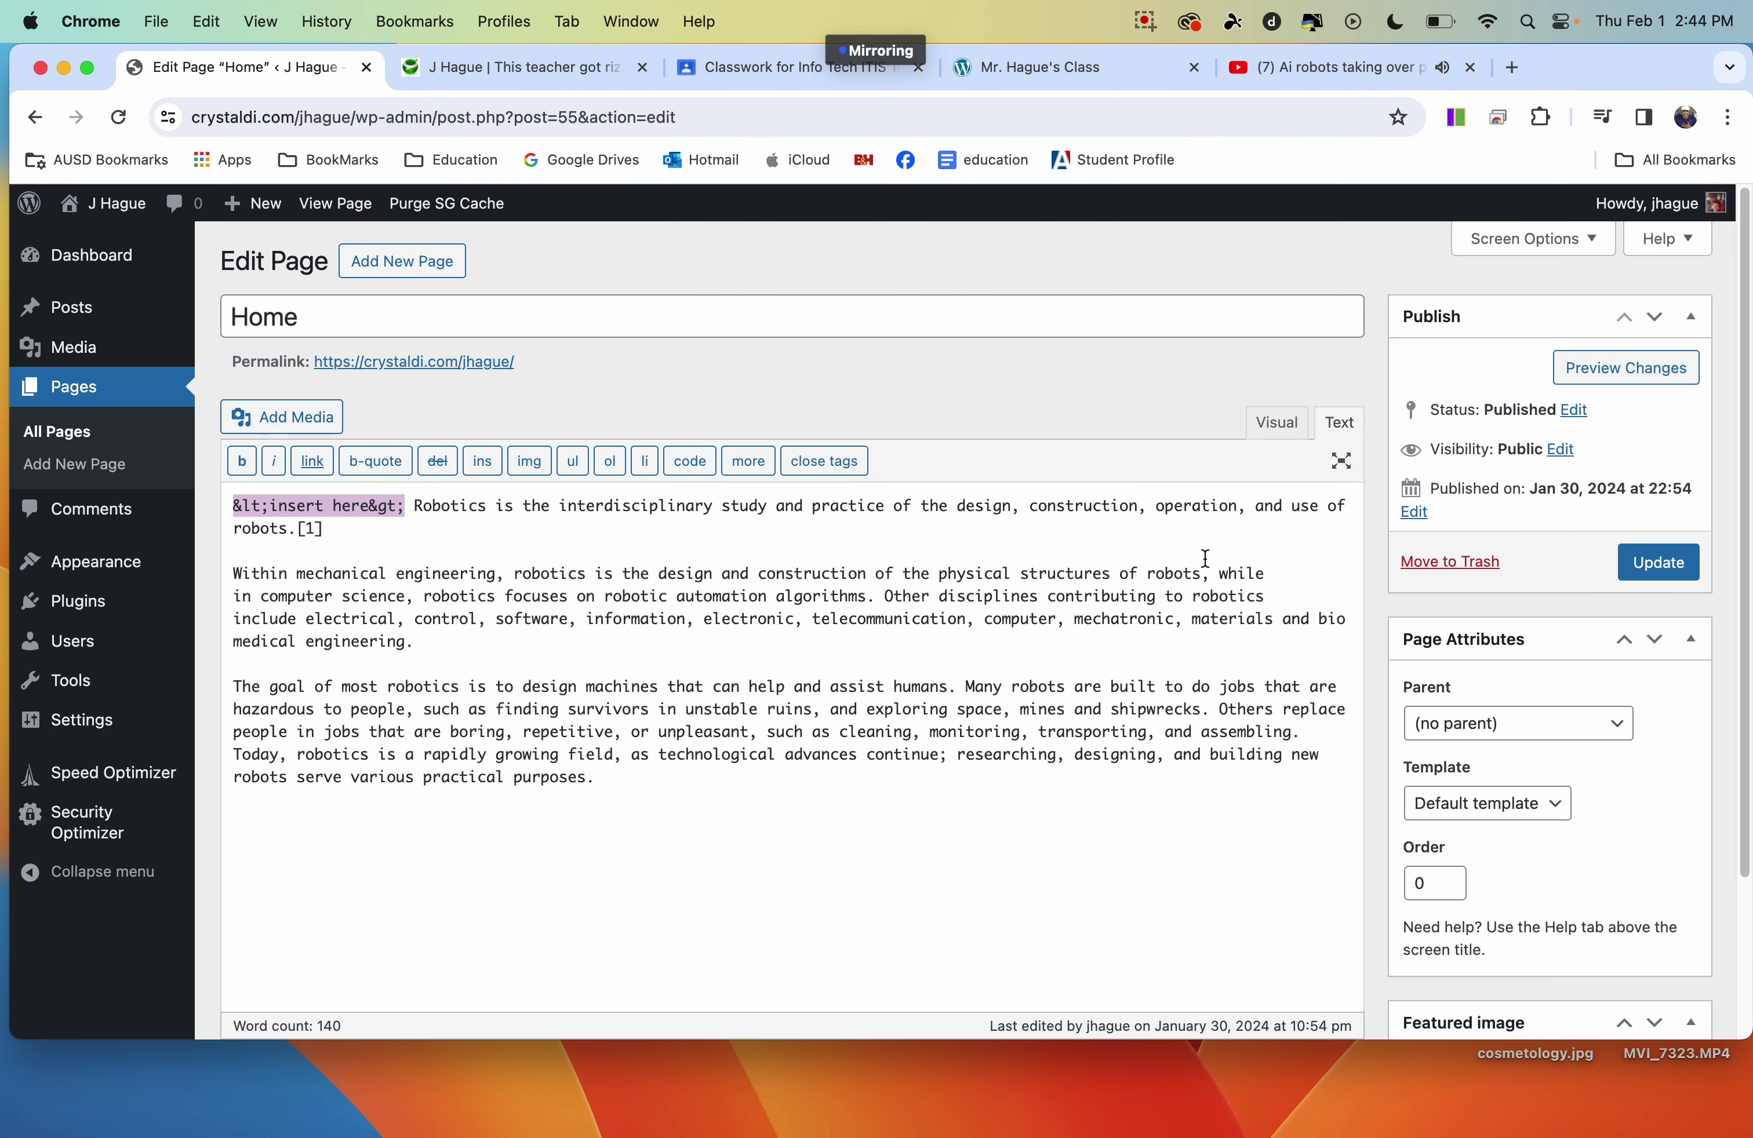
{"action": "left_click", "coordinate": [235, 512]}
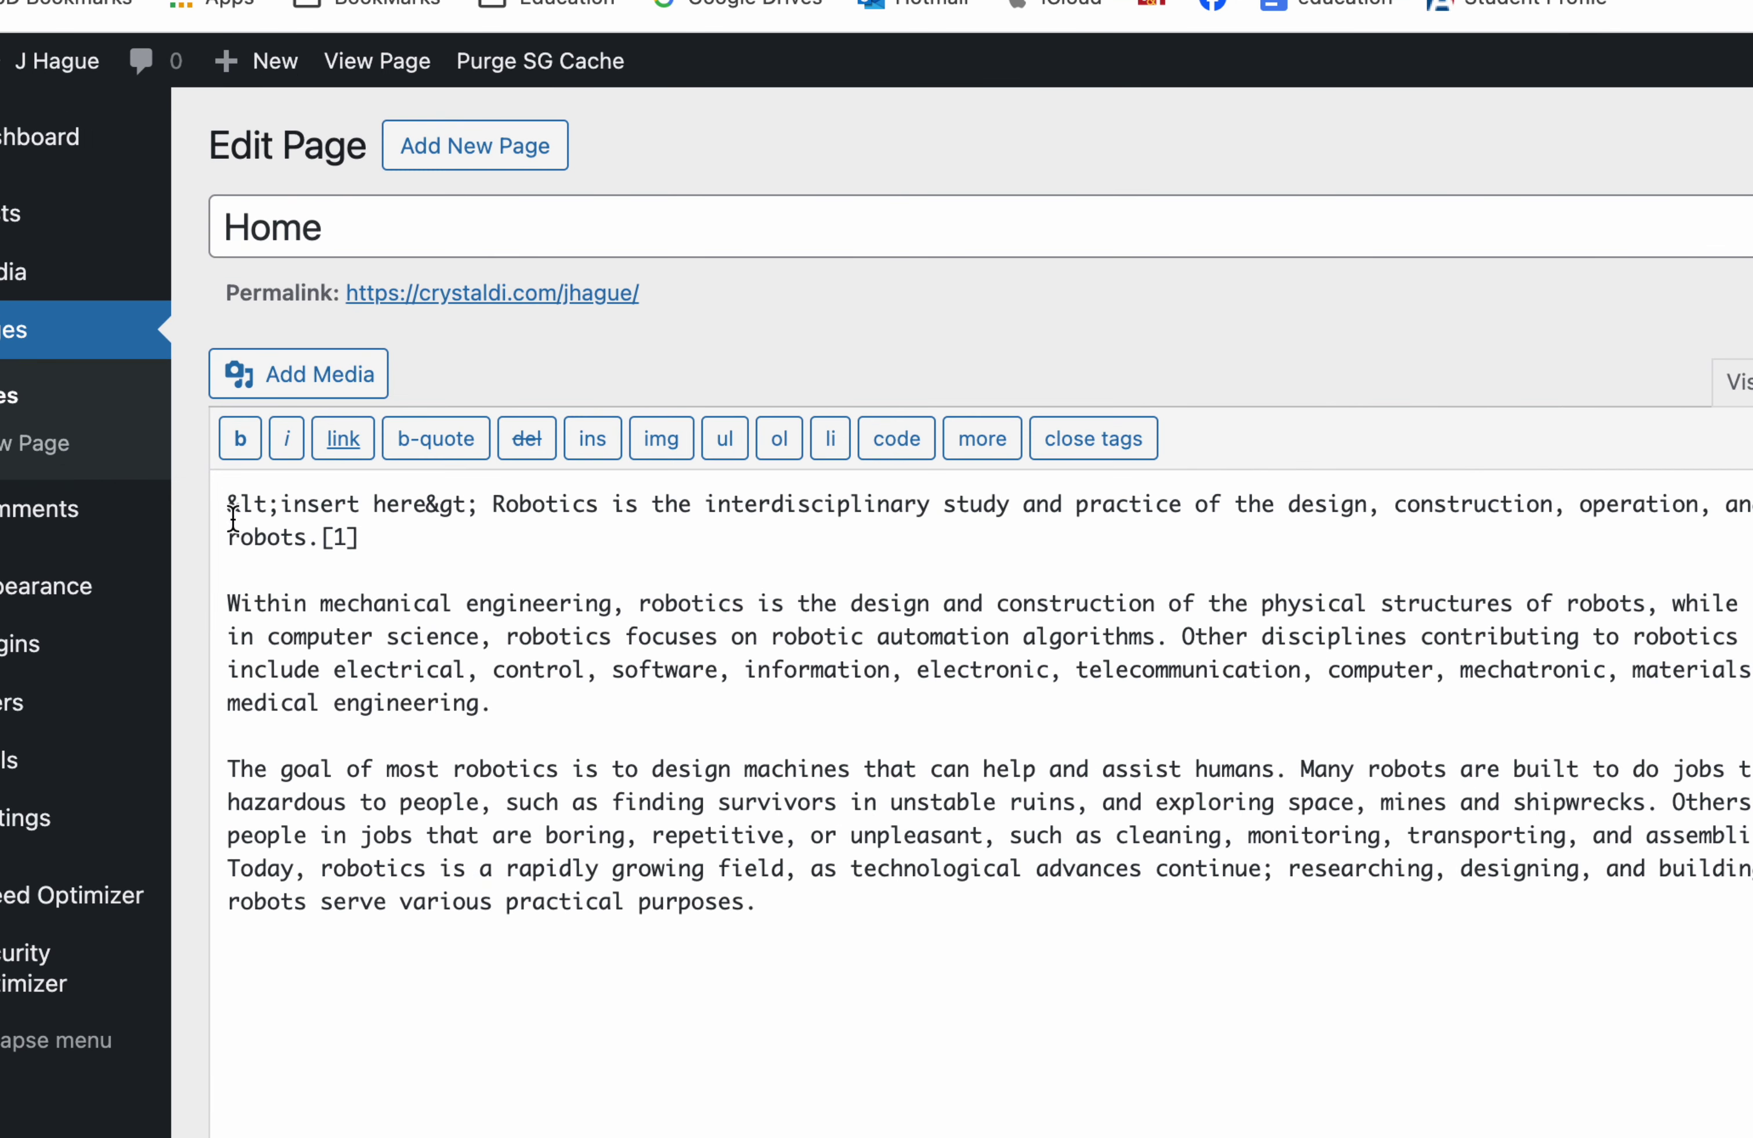
{"action": "left_click_drag", "start_coordinate": [234, 512], "coordinate": [481, 505]}
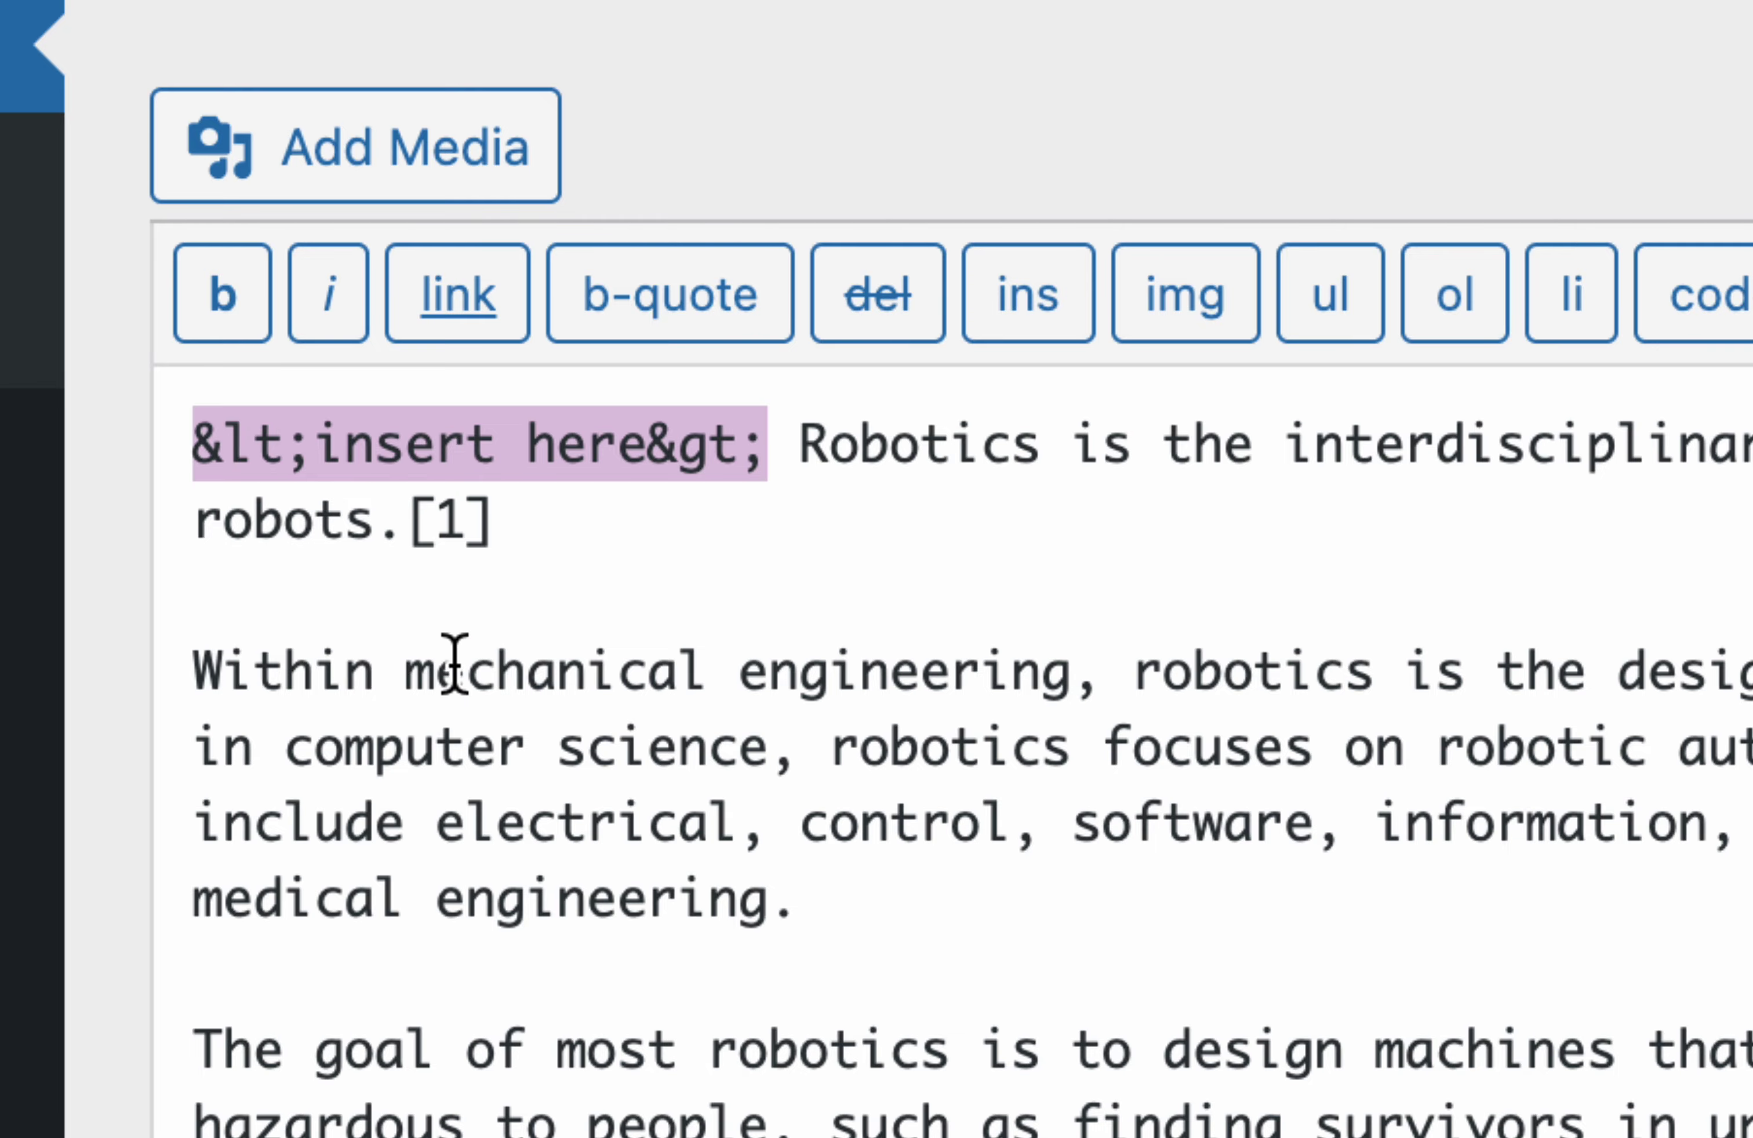
{"action": "key", "text": "ctrl+v"}
{"action": "key", "text": "super+z"}
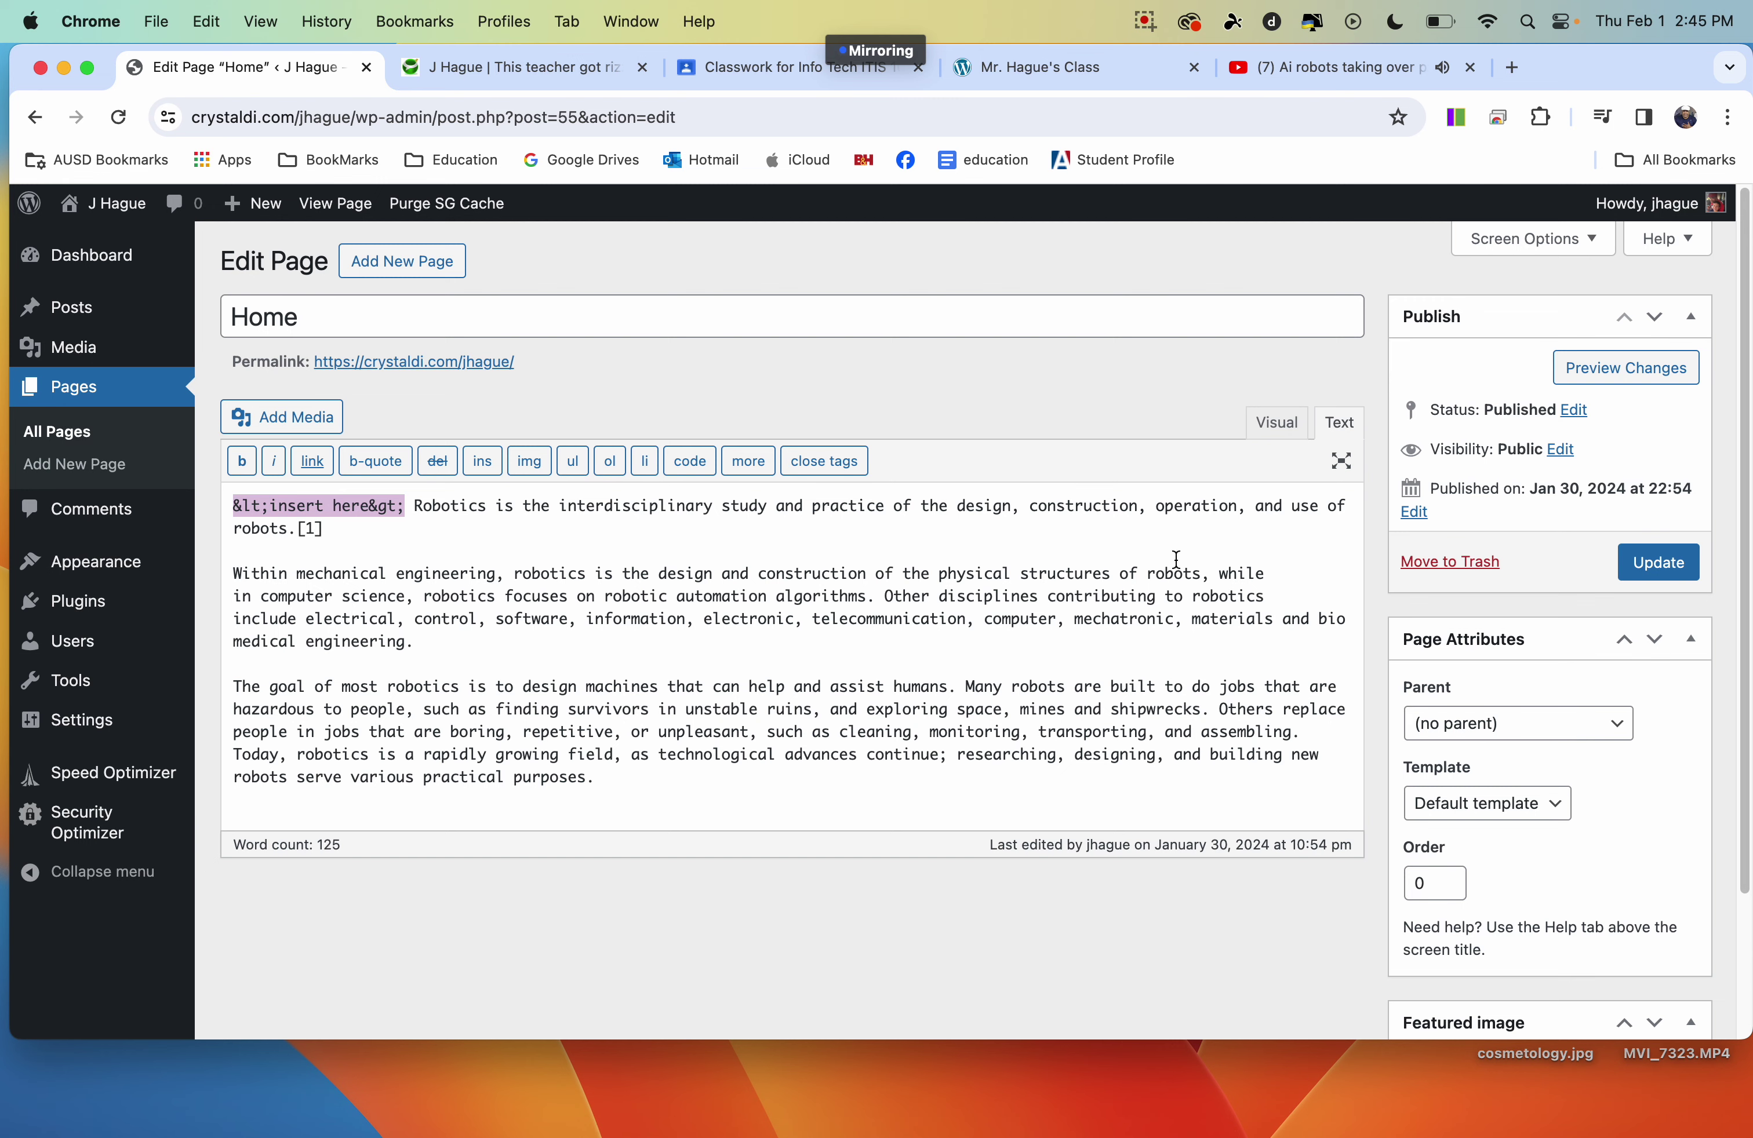
{"action": "left_click", "coordinate": [1297, 418]}
Copy the share link of the ping pong robot short on YouTube again and return to the Home page editor
{"action": "left_click", "coordinate": [1308, 67]}
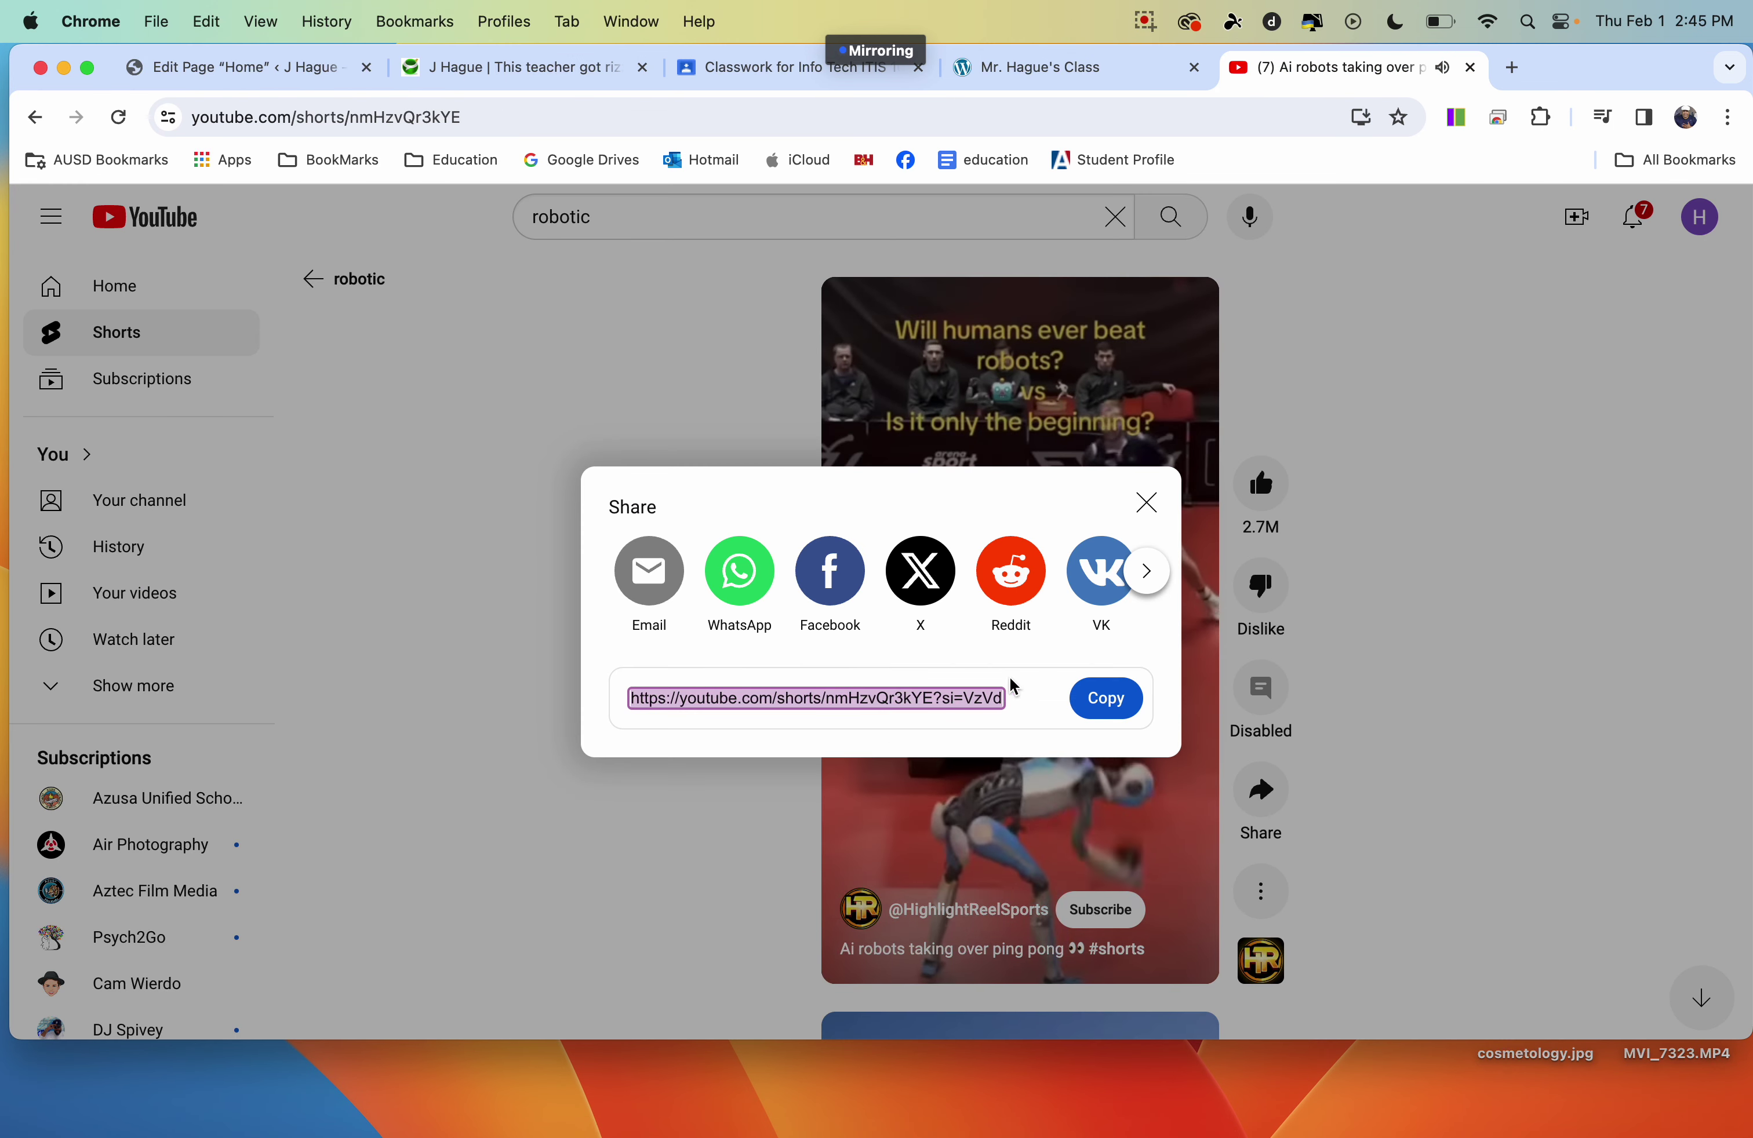
{"action": "left_click", "coordinate": [1112, 703]}
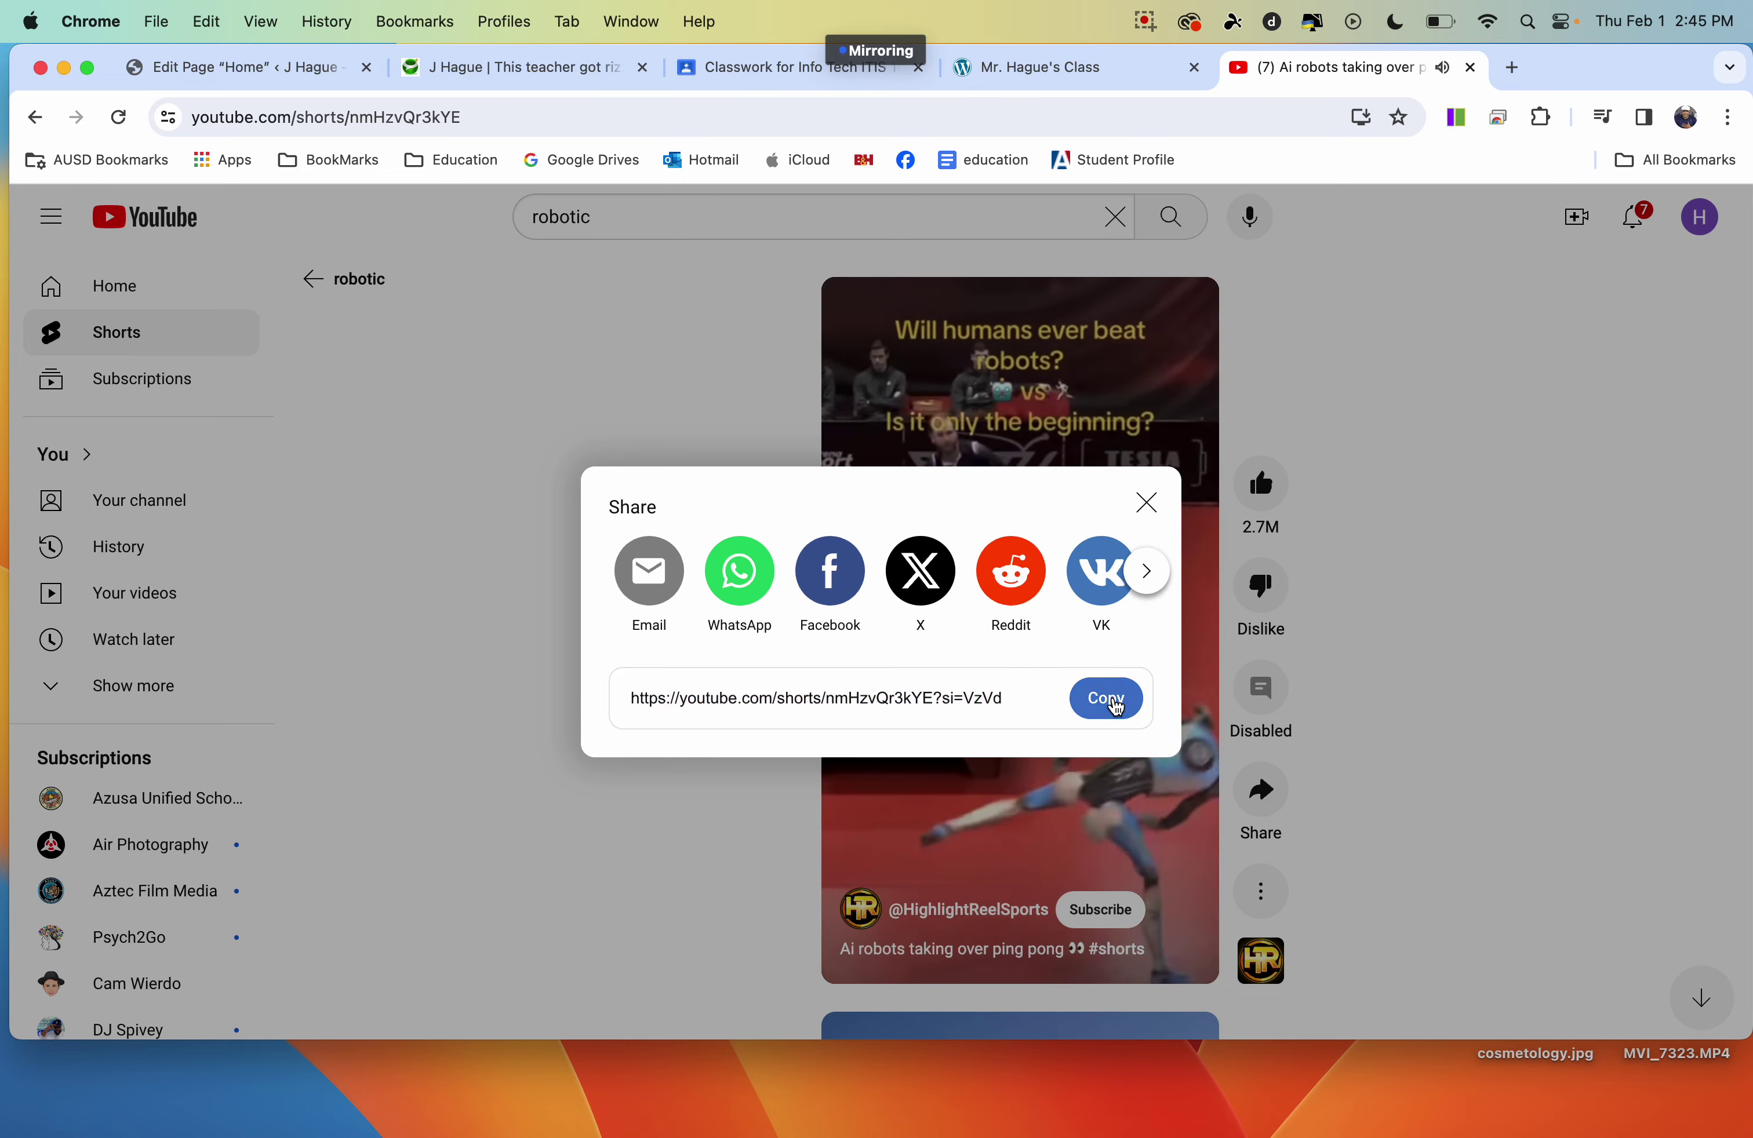
{"action": "left_click", "coordinate": [1046, 70]}
{"action": "left_click", "coordinate": [269, 65]}
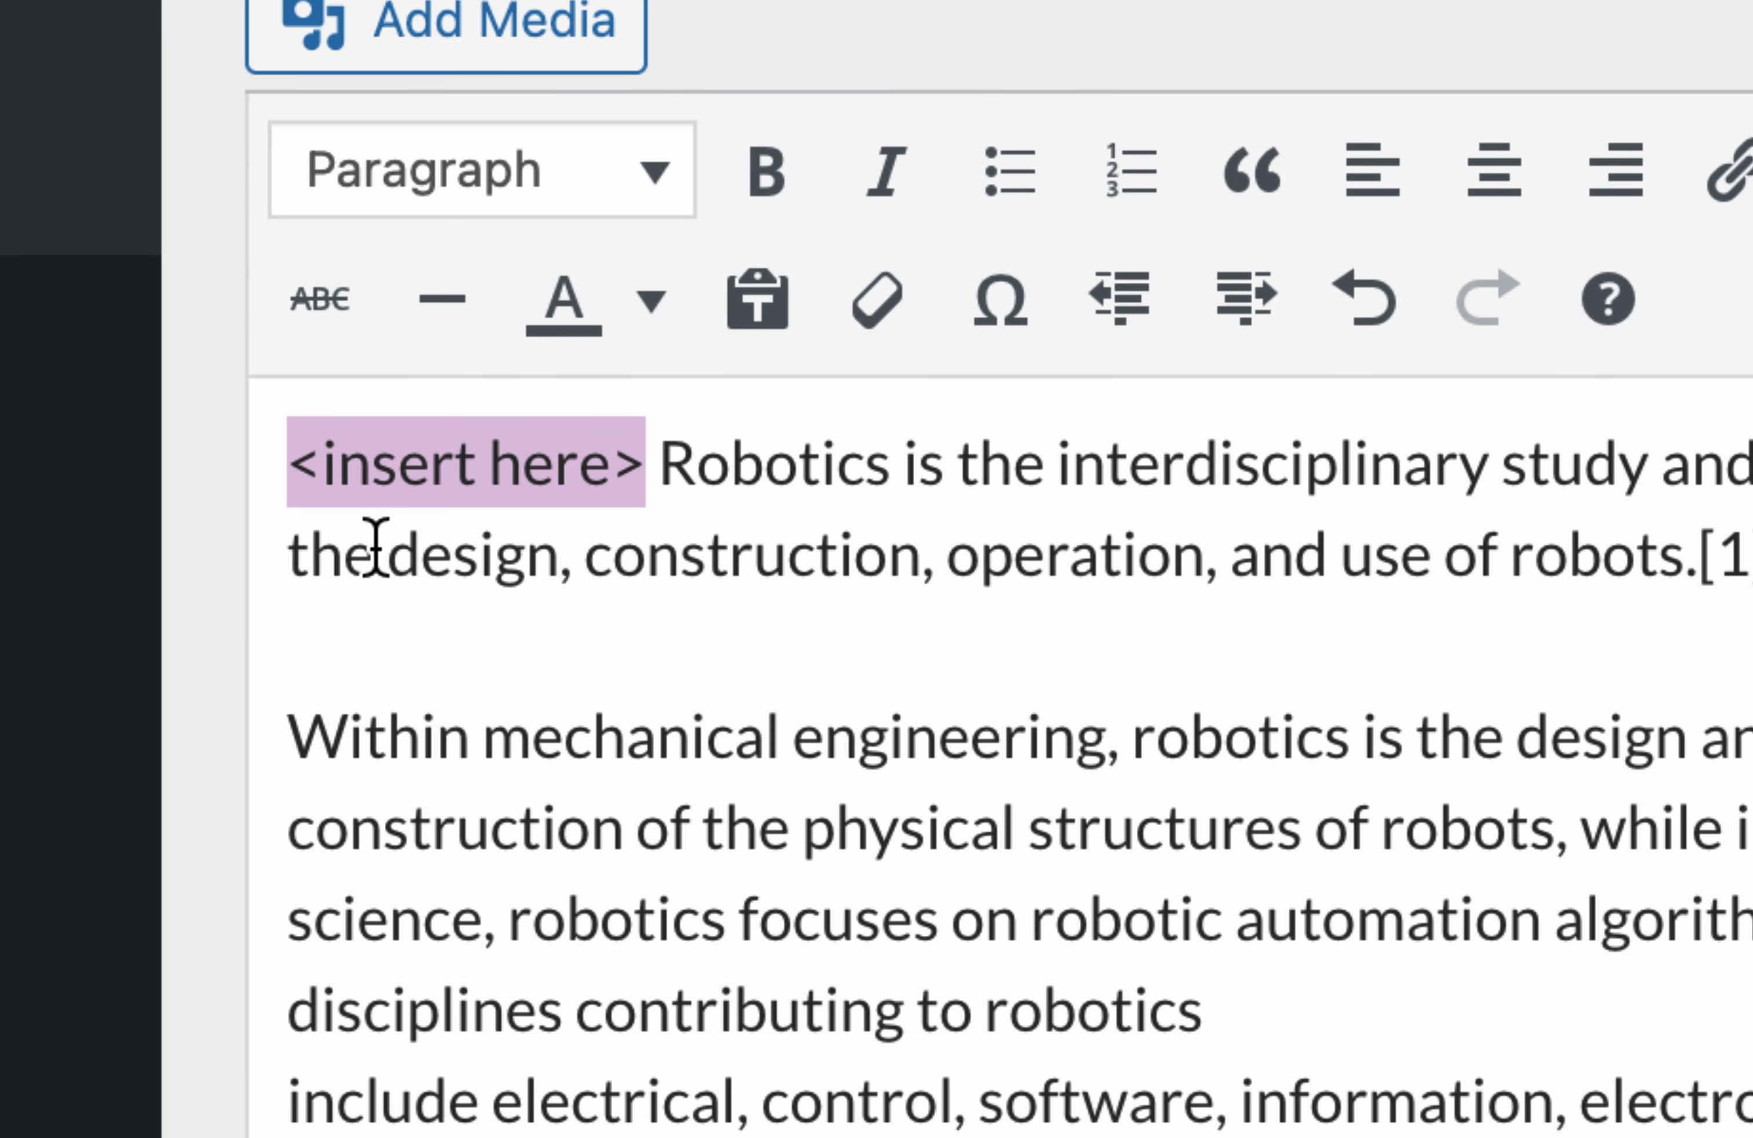
Replace the "<insert here>" placeholder in the Home page's HTML source with the copied short link, check the visual view, and return to the source
{"action": "left_click_drag", "start_coordinate": [393, 543], "coordinate": [312, 538]}
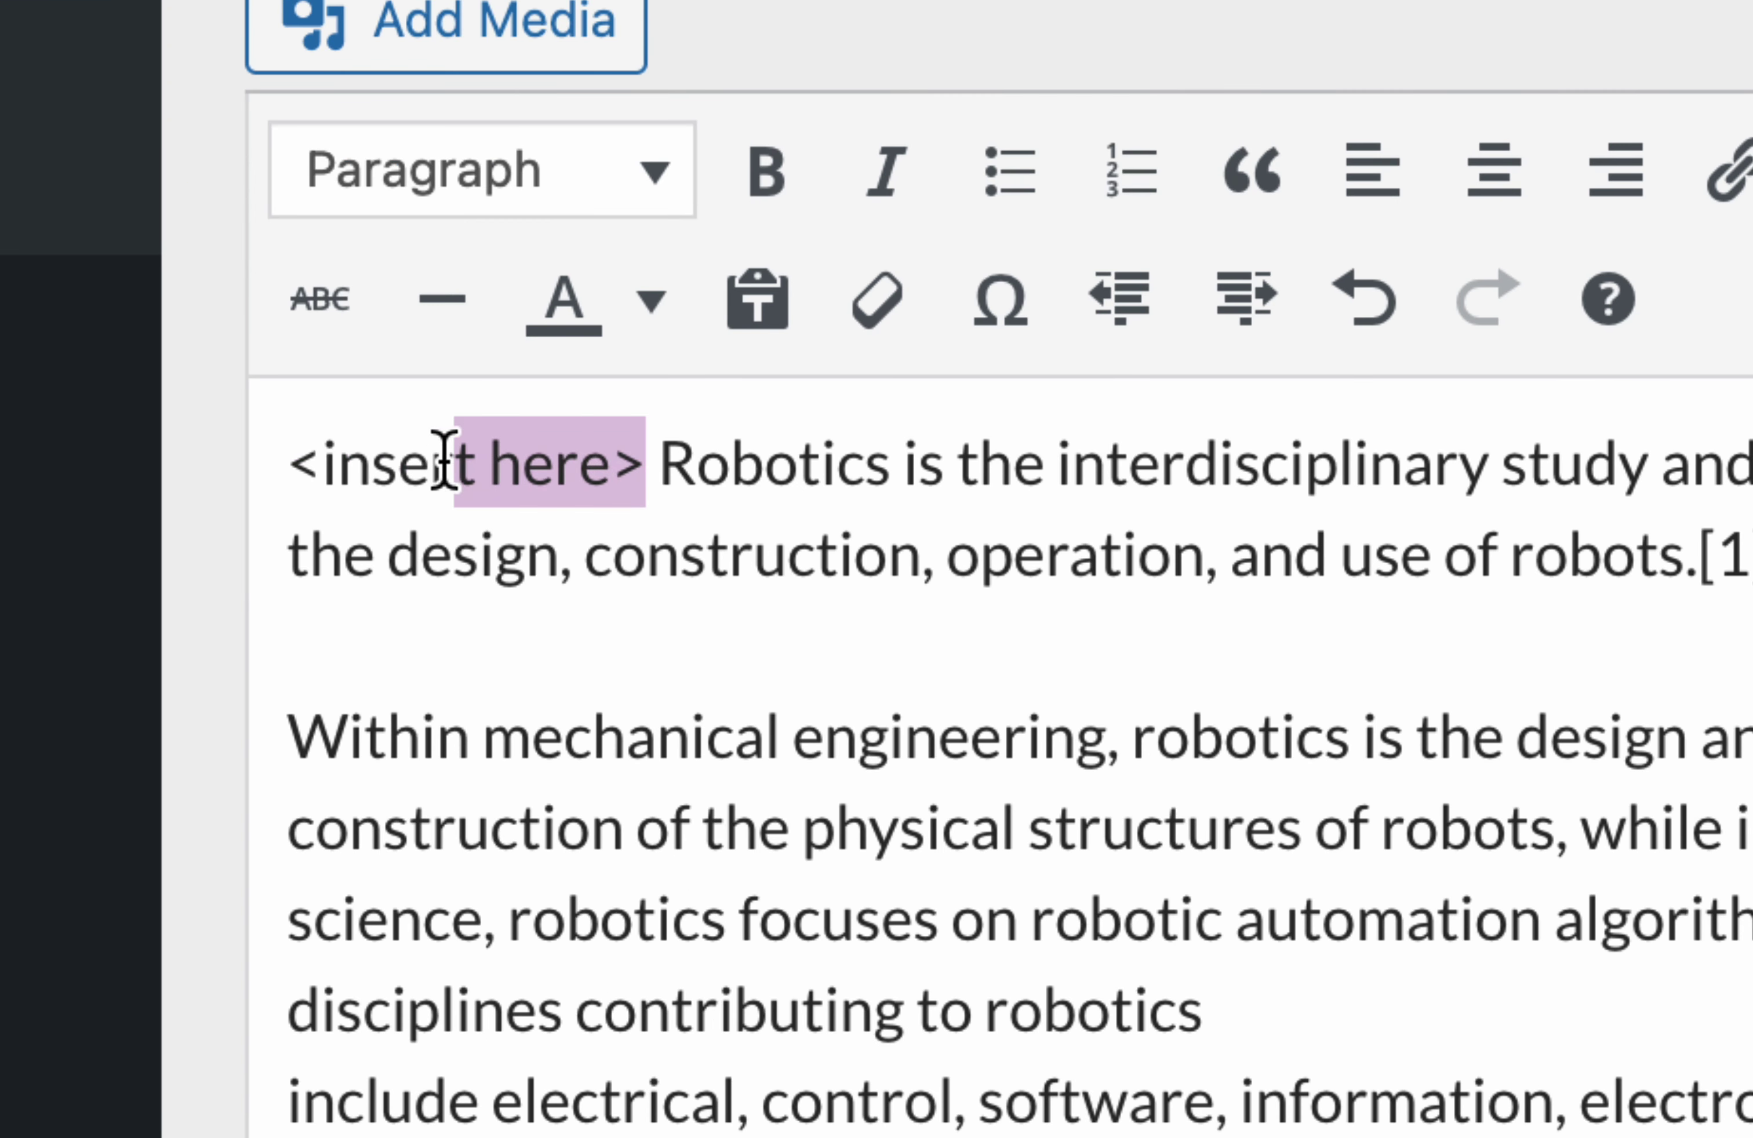
{"action": "left_click_drag", "start_coordinate": [444, 460], "coordinate": [233, 444]}
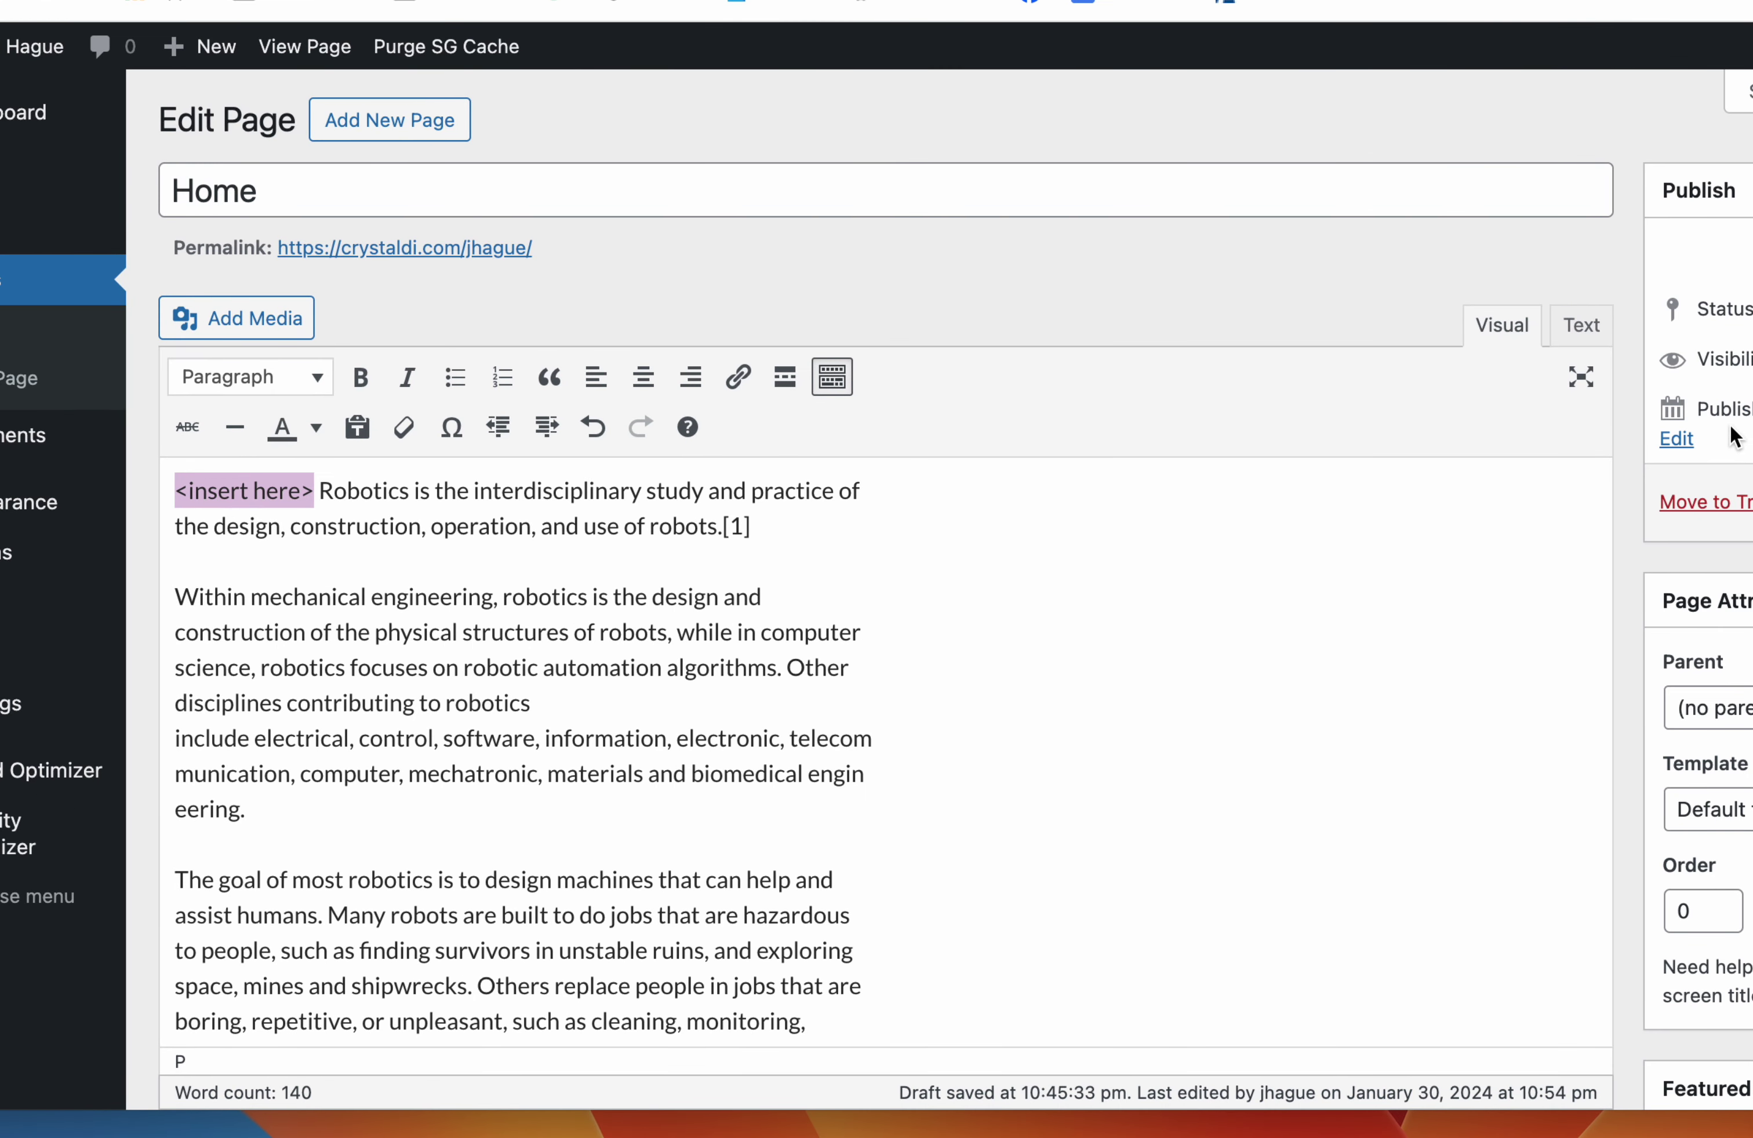
{"action": "left_click", "coordinate": [1579, 331]}
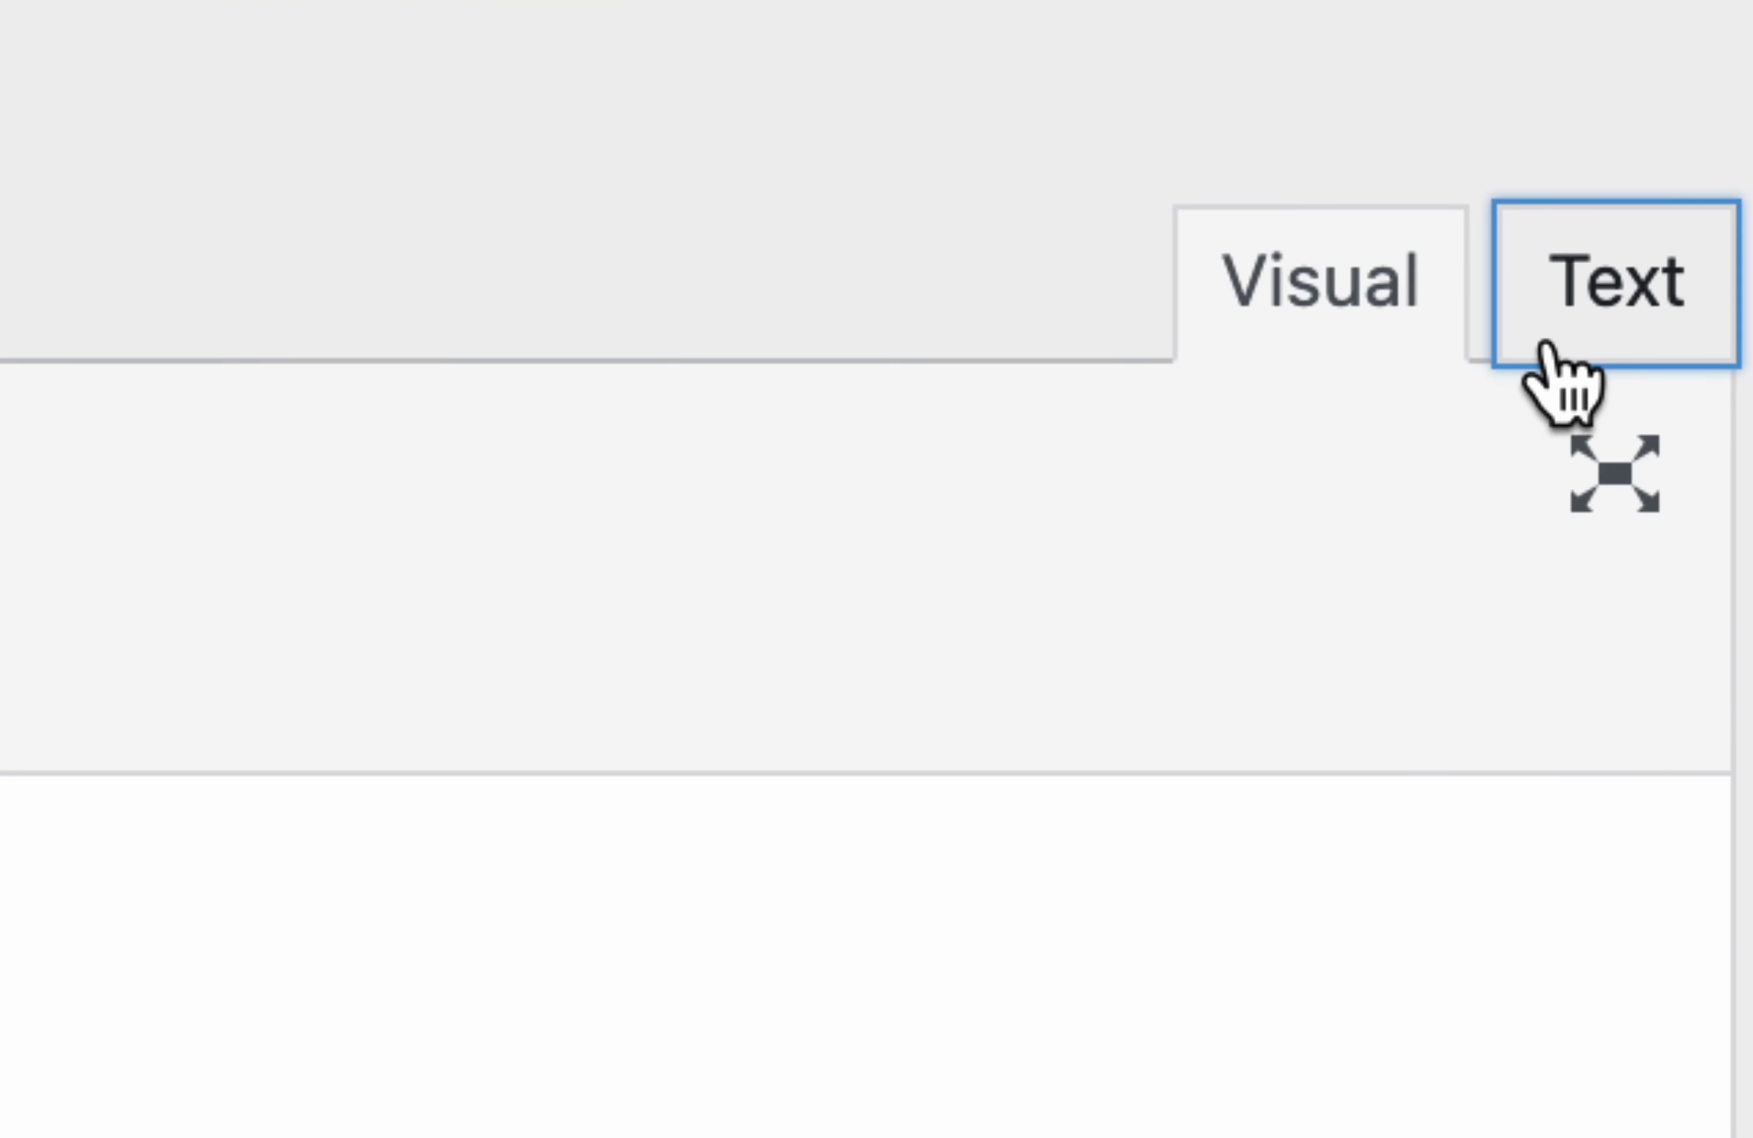
{"action": "left_click", "coordinate": [1589, 336]}
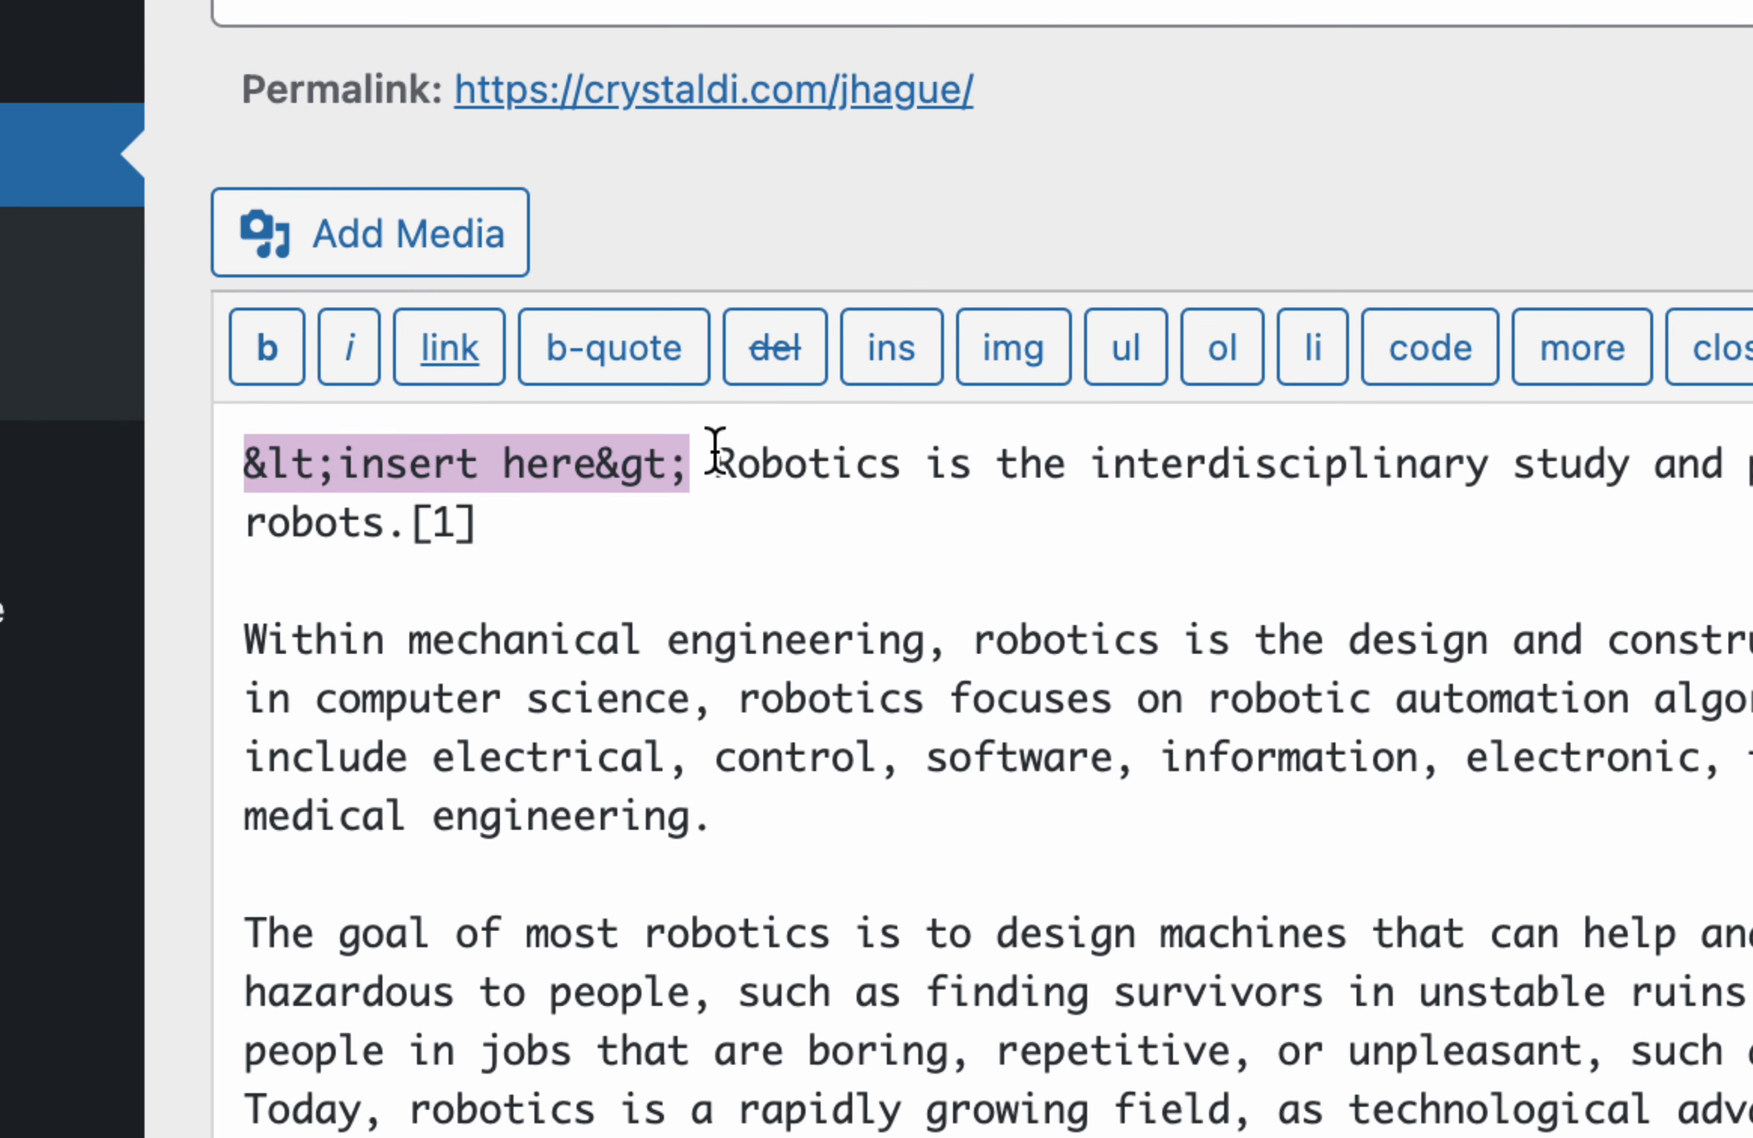
{"action": "left_click", "coordinate": [689, 466]}
{"action": "left_click_drag", "start_coordinate": [689, 465], "coordinate": [223, 469]}
{"action": "key", "text": "super+v"}
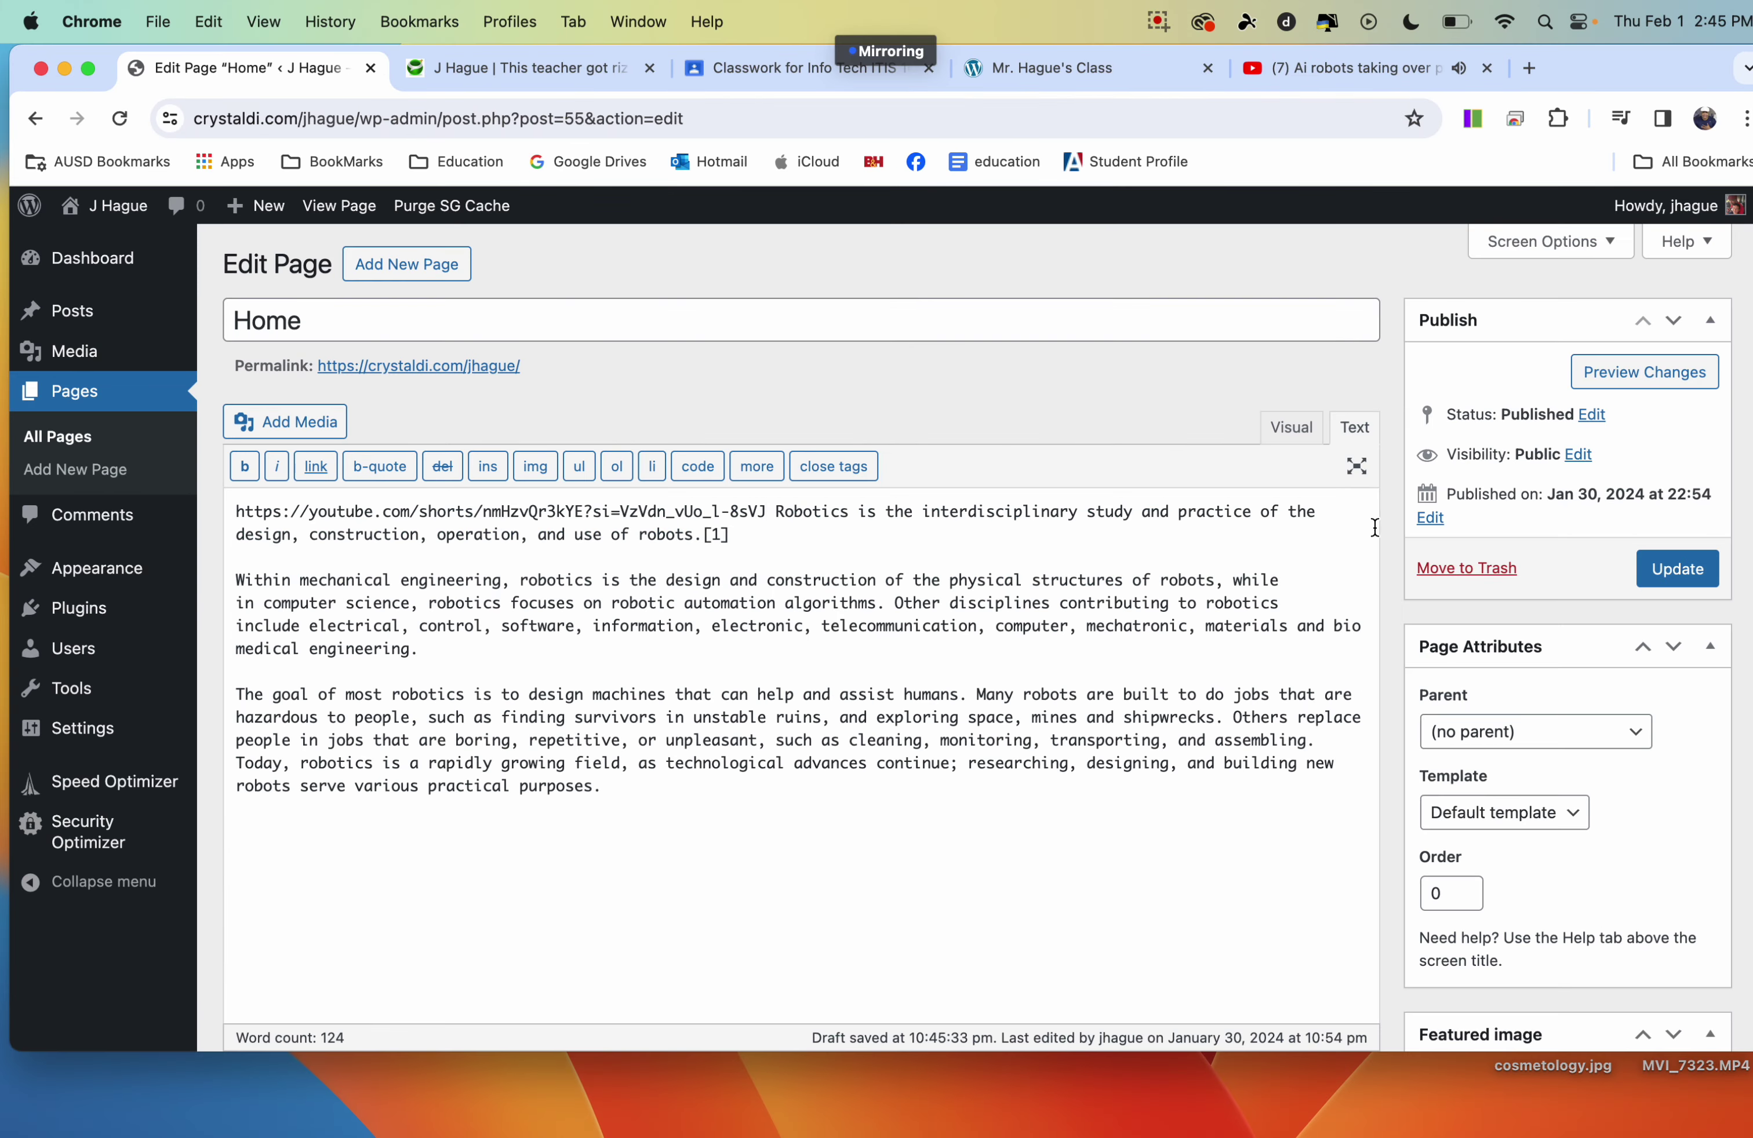
{"action": "left_click", "coordinate": [1290, 429]}
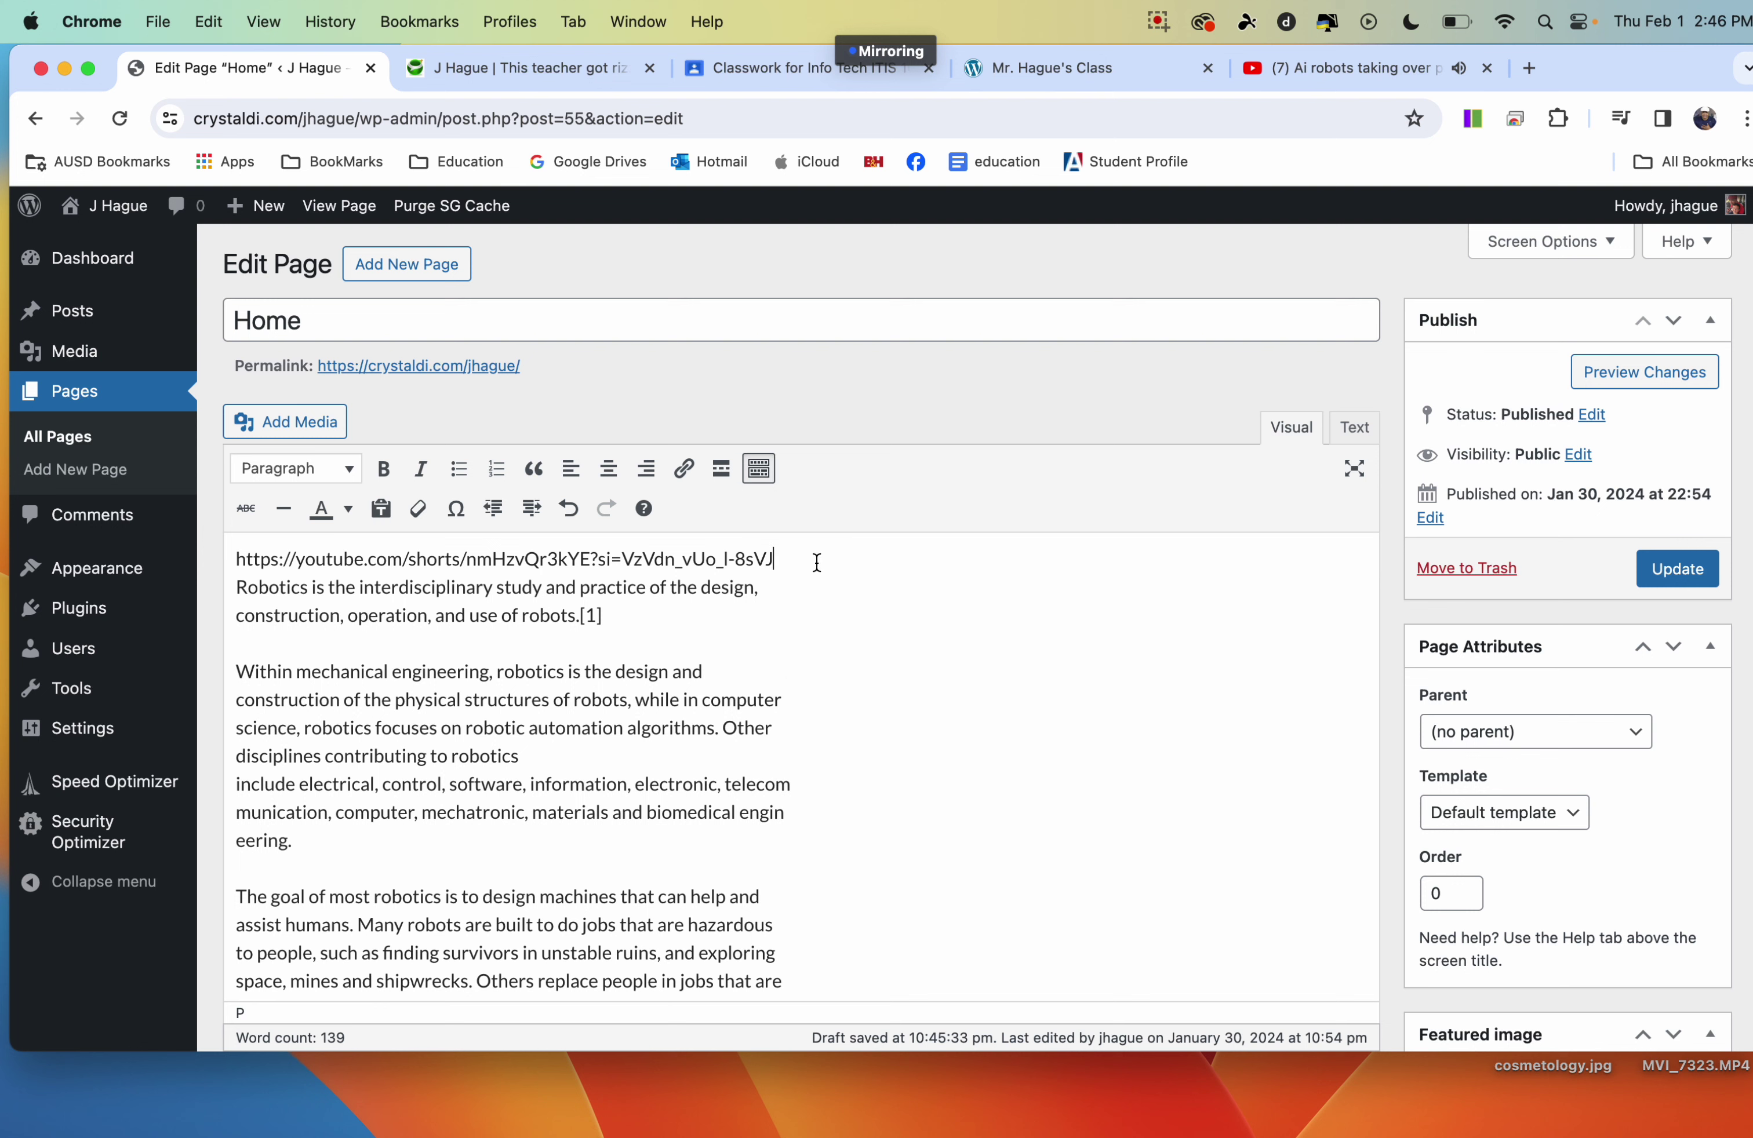
{"action": "left_click", "coordinate": [1355, 429]}
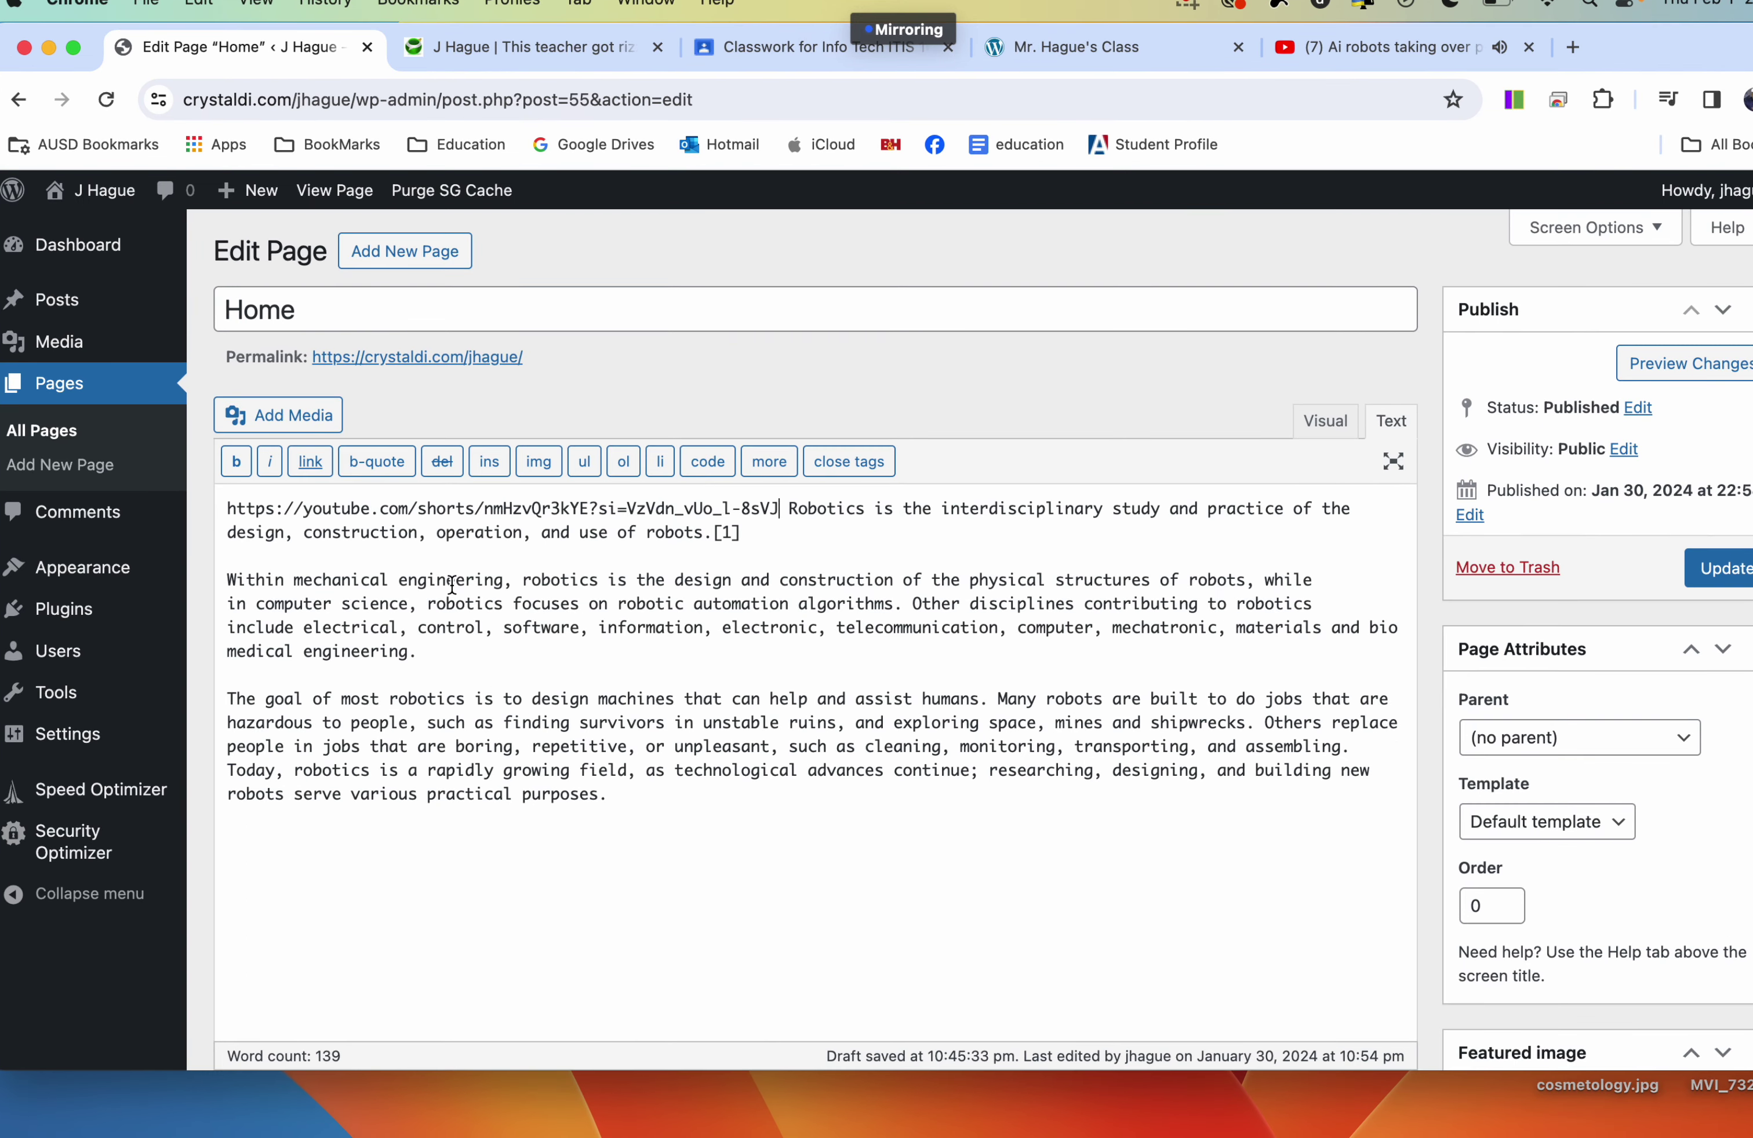
Check the ping pong short's sharing options for an embed choice on YouTube, close them, and go back to the robotic search results
{"action": "left_click", "coordinate": [1374, 46]}
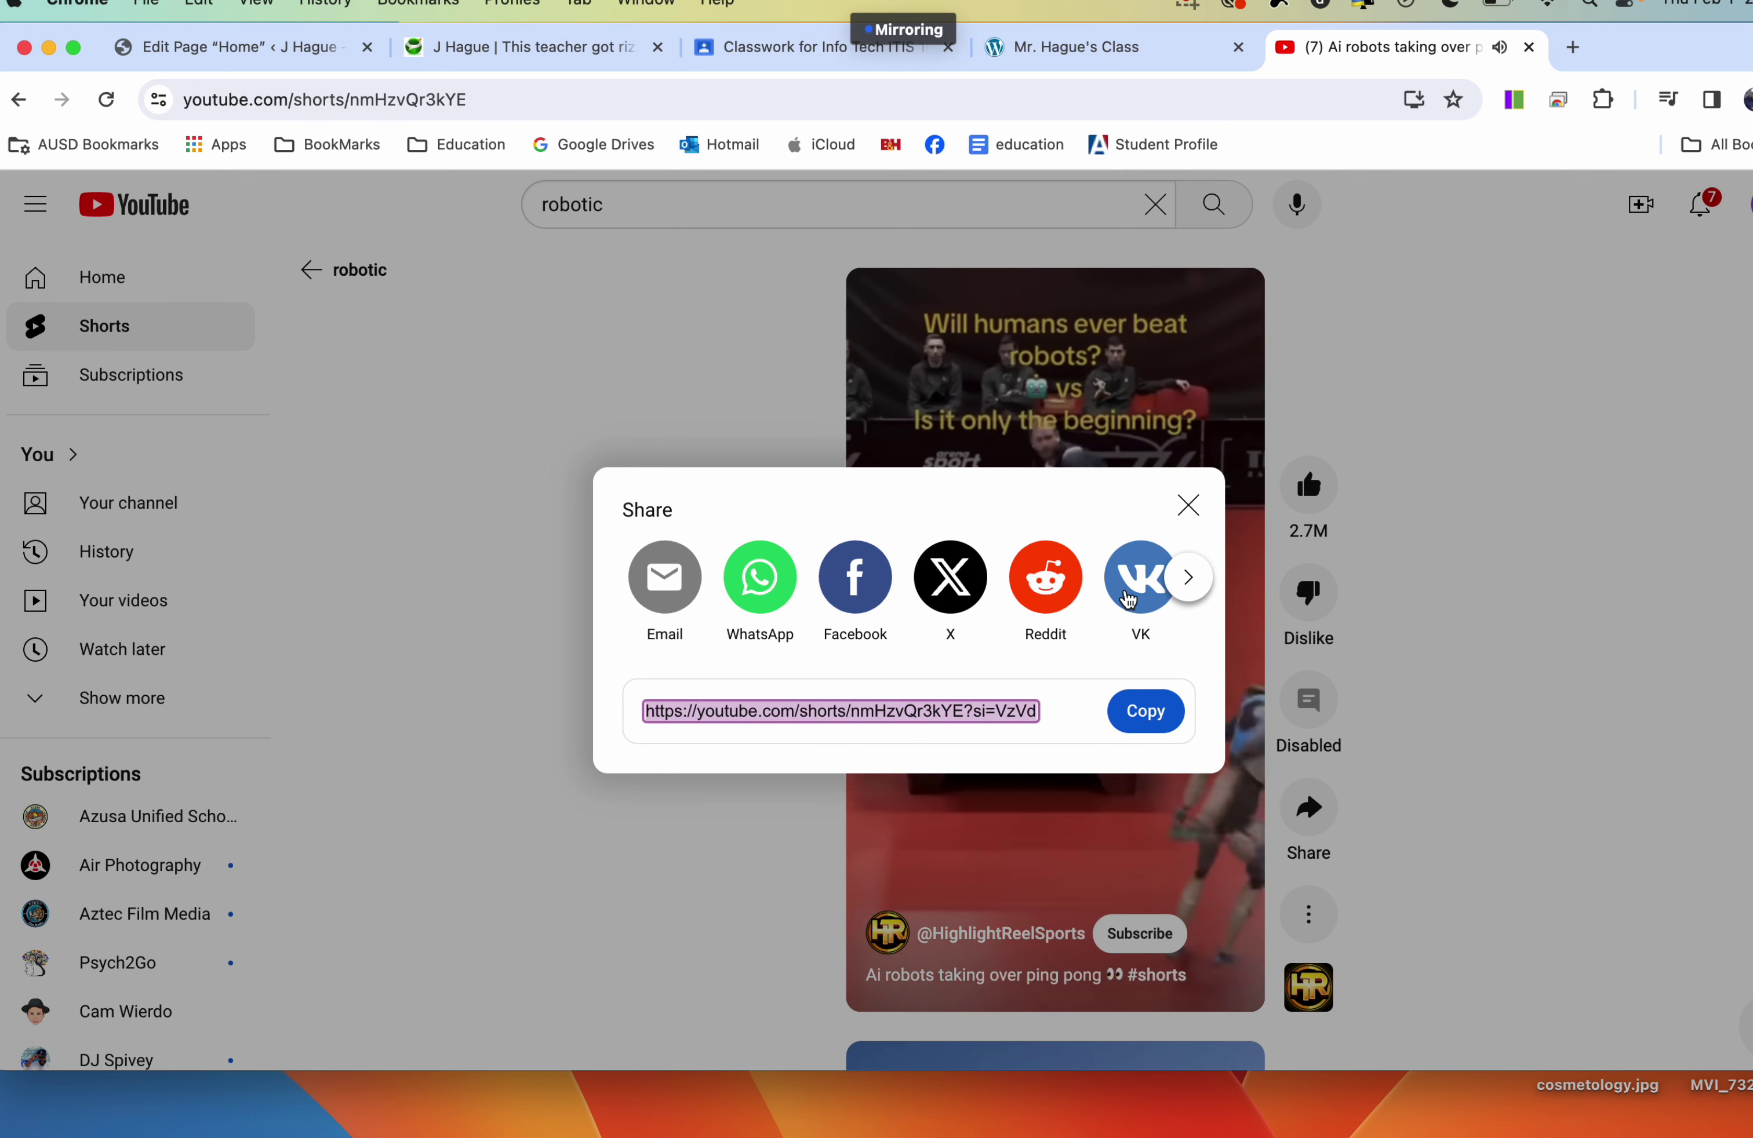
{"action": "left_click", "coordinate": [1192, 581]}
{"action": "left_click", "coordinate": [1192, 581]}
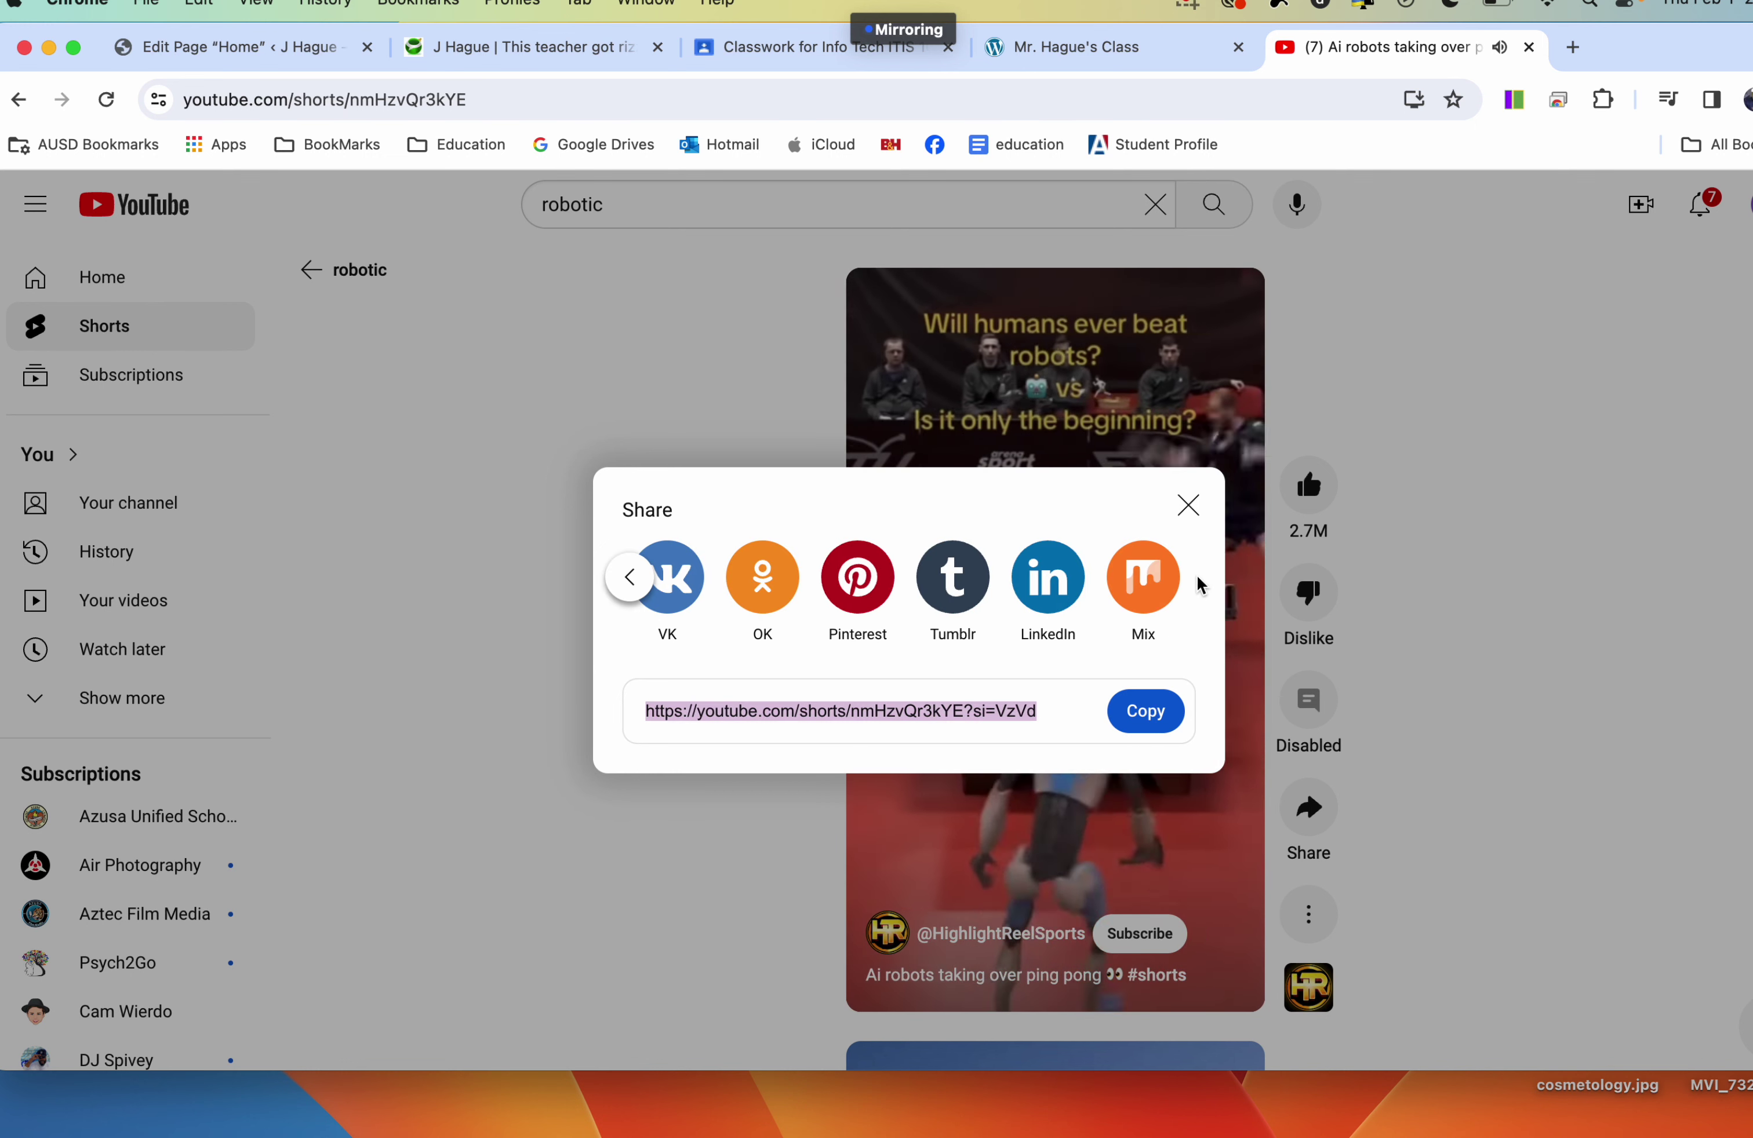
{"action": "left_click", "coordinate": [629, 577]}
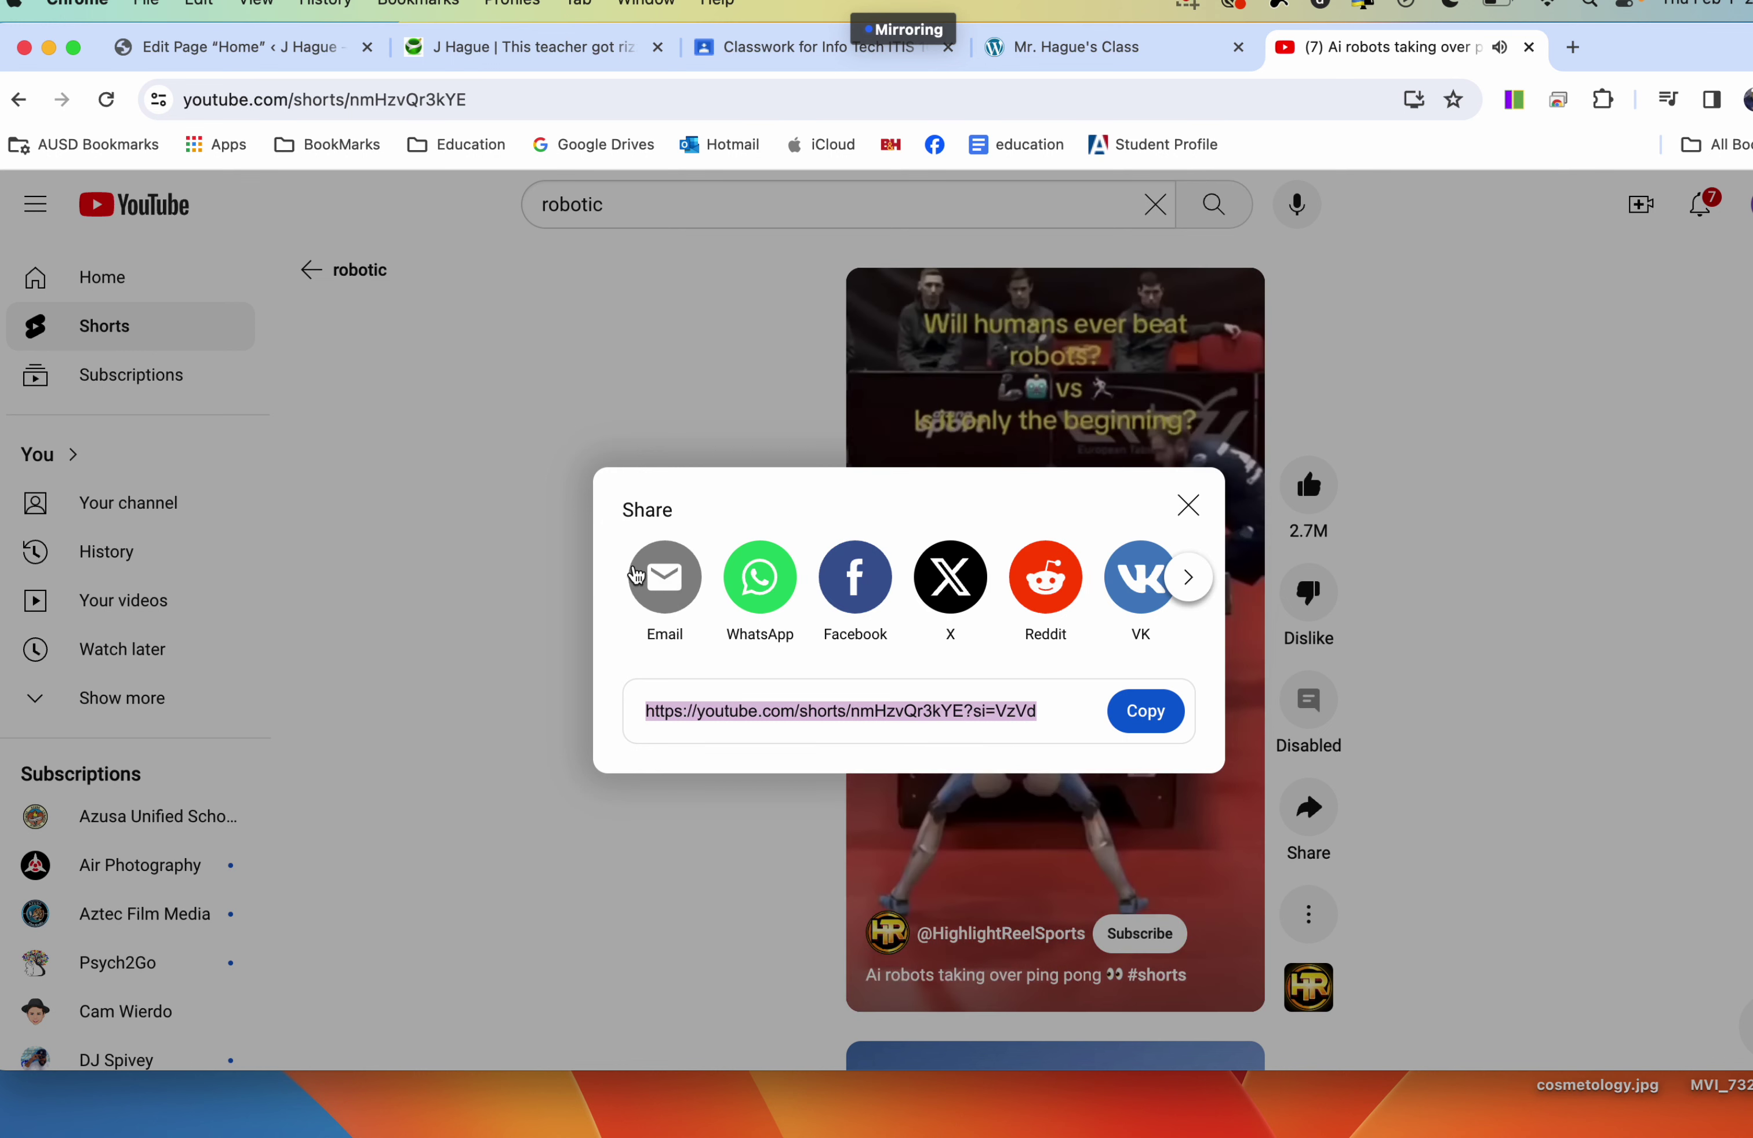
{"action": "left_click", "coordinate": [1192, 584]}
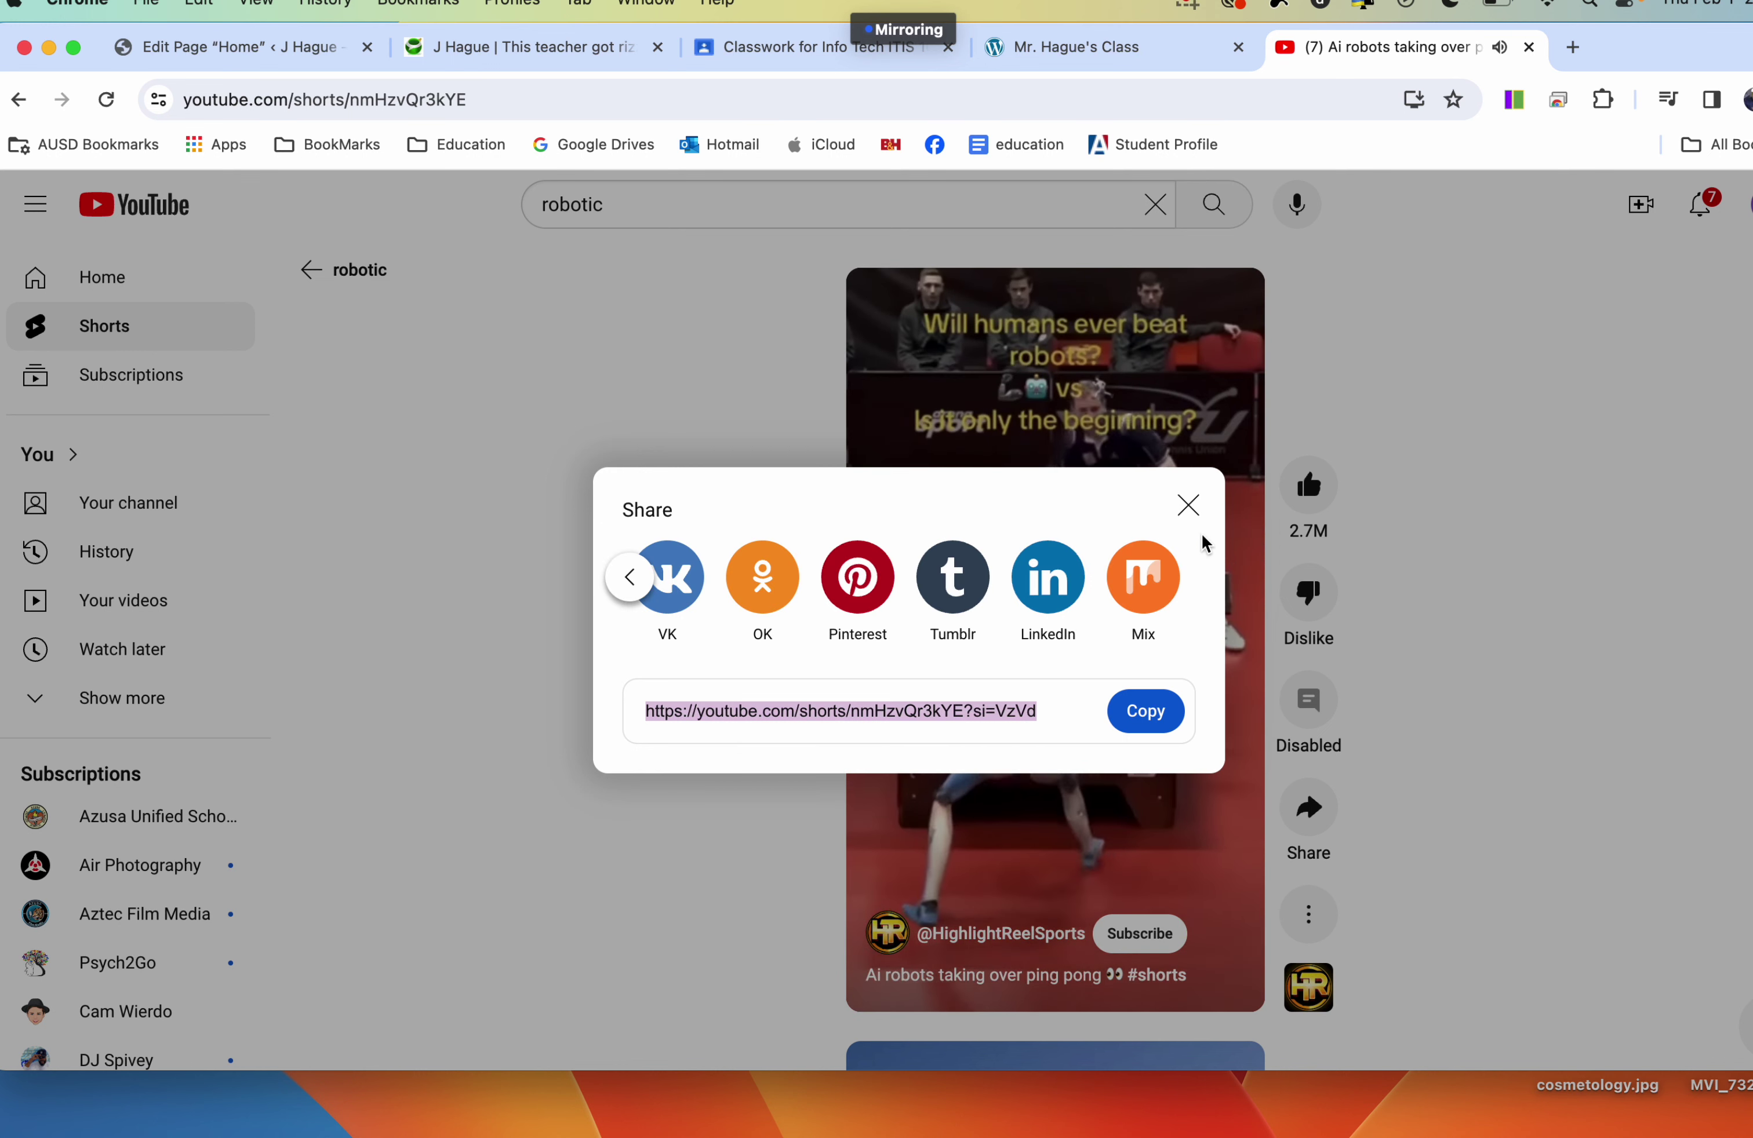
{"action": "left_click", "coordinate": [1188, 507]}
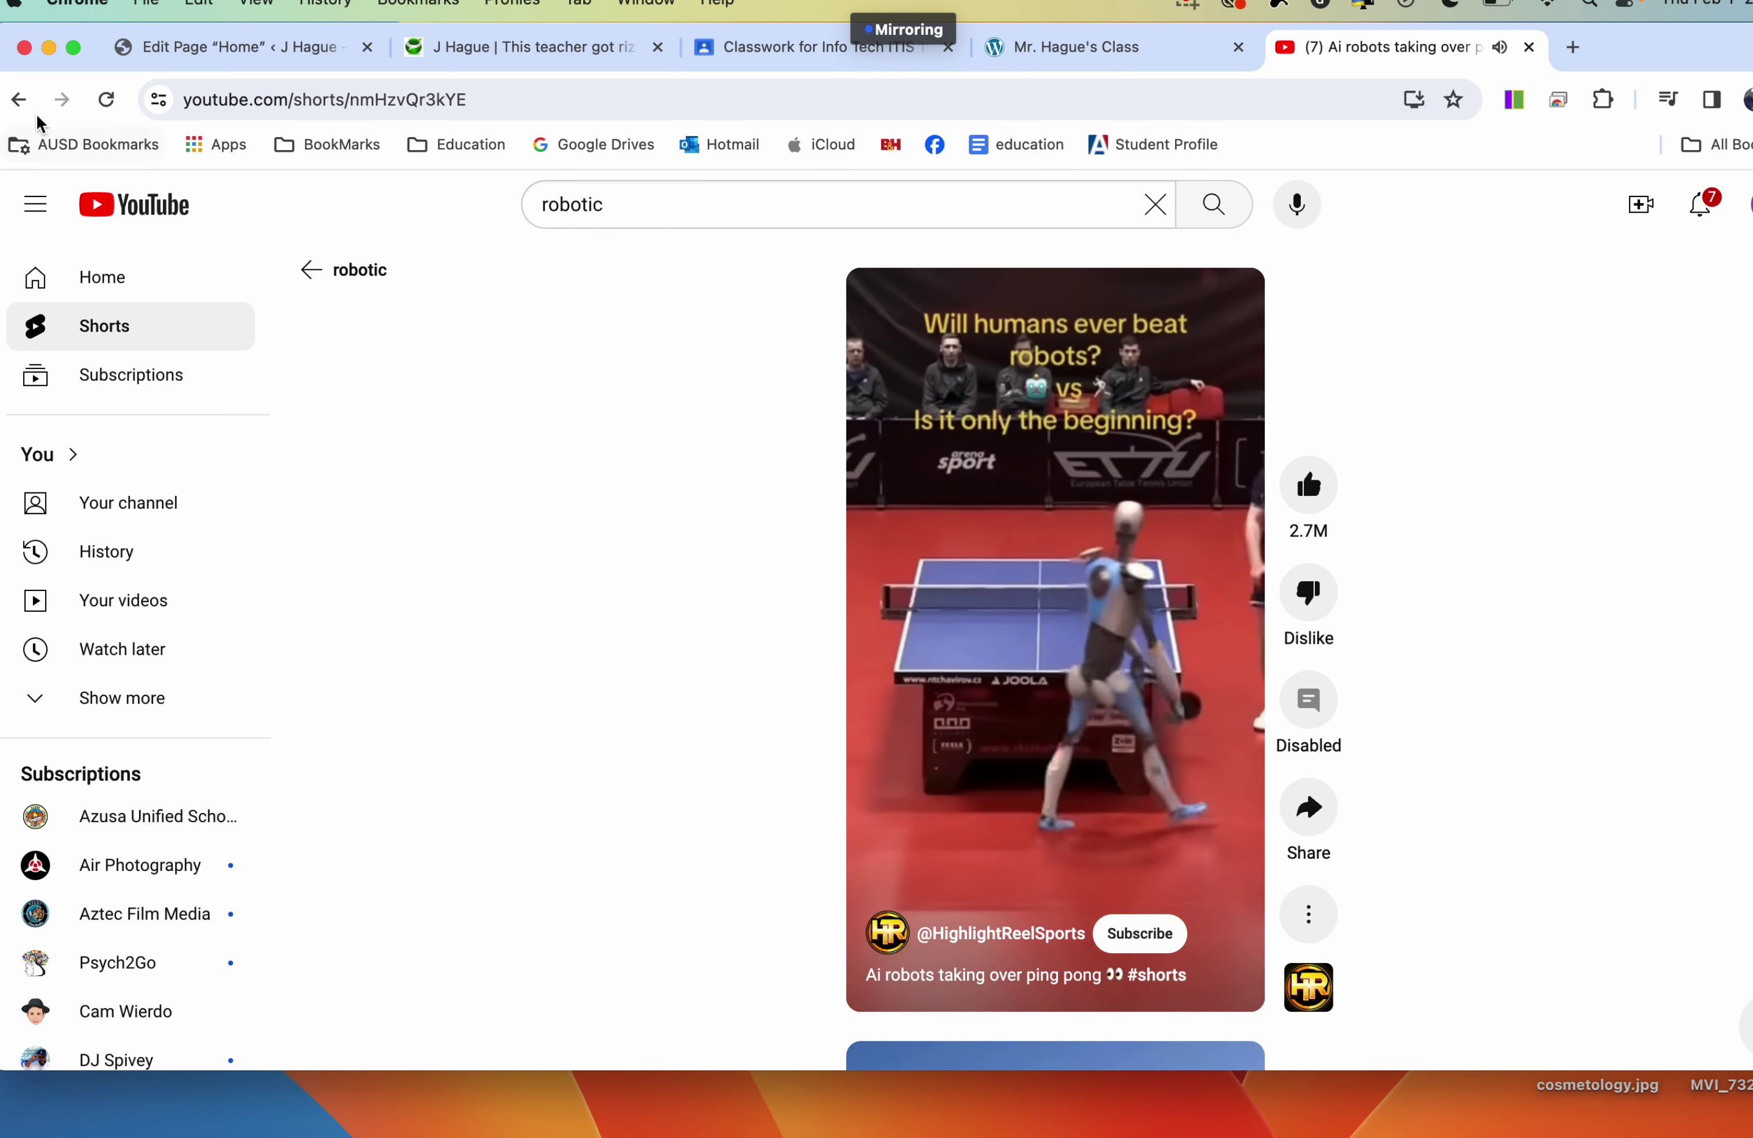
{"action": "left_click", "coordinate": [20, 102]}
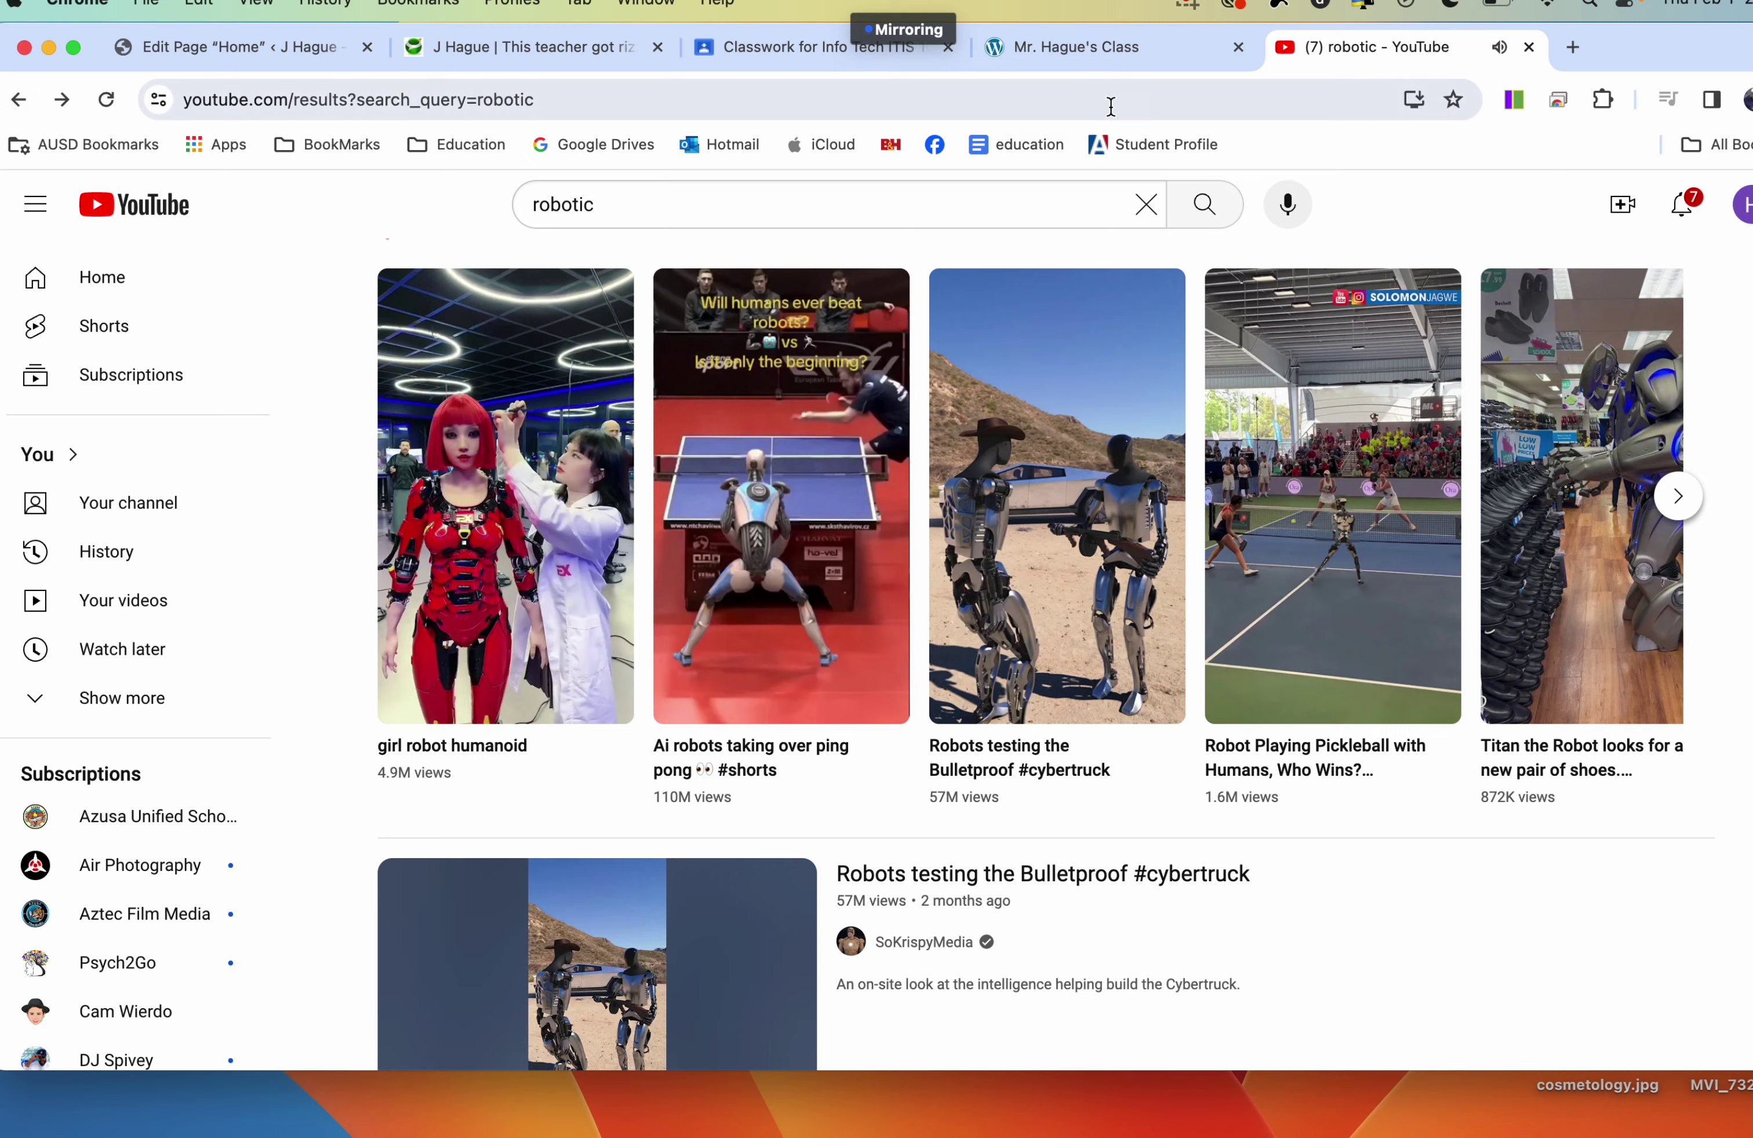
{"action": "left_click", "coordinate": [1150, 48]}
{"action": "left_click", "coordinate": [1355, 49]}
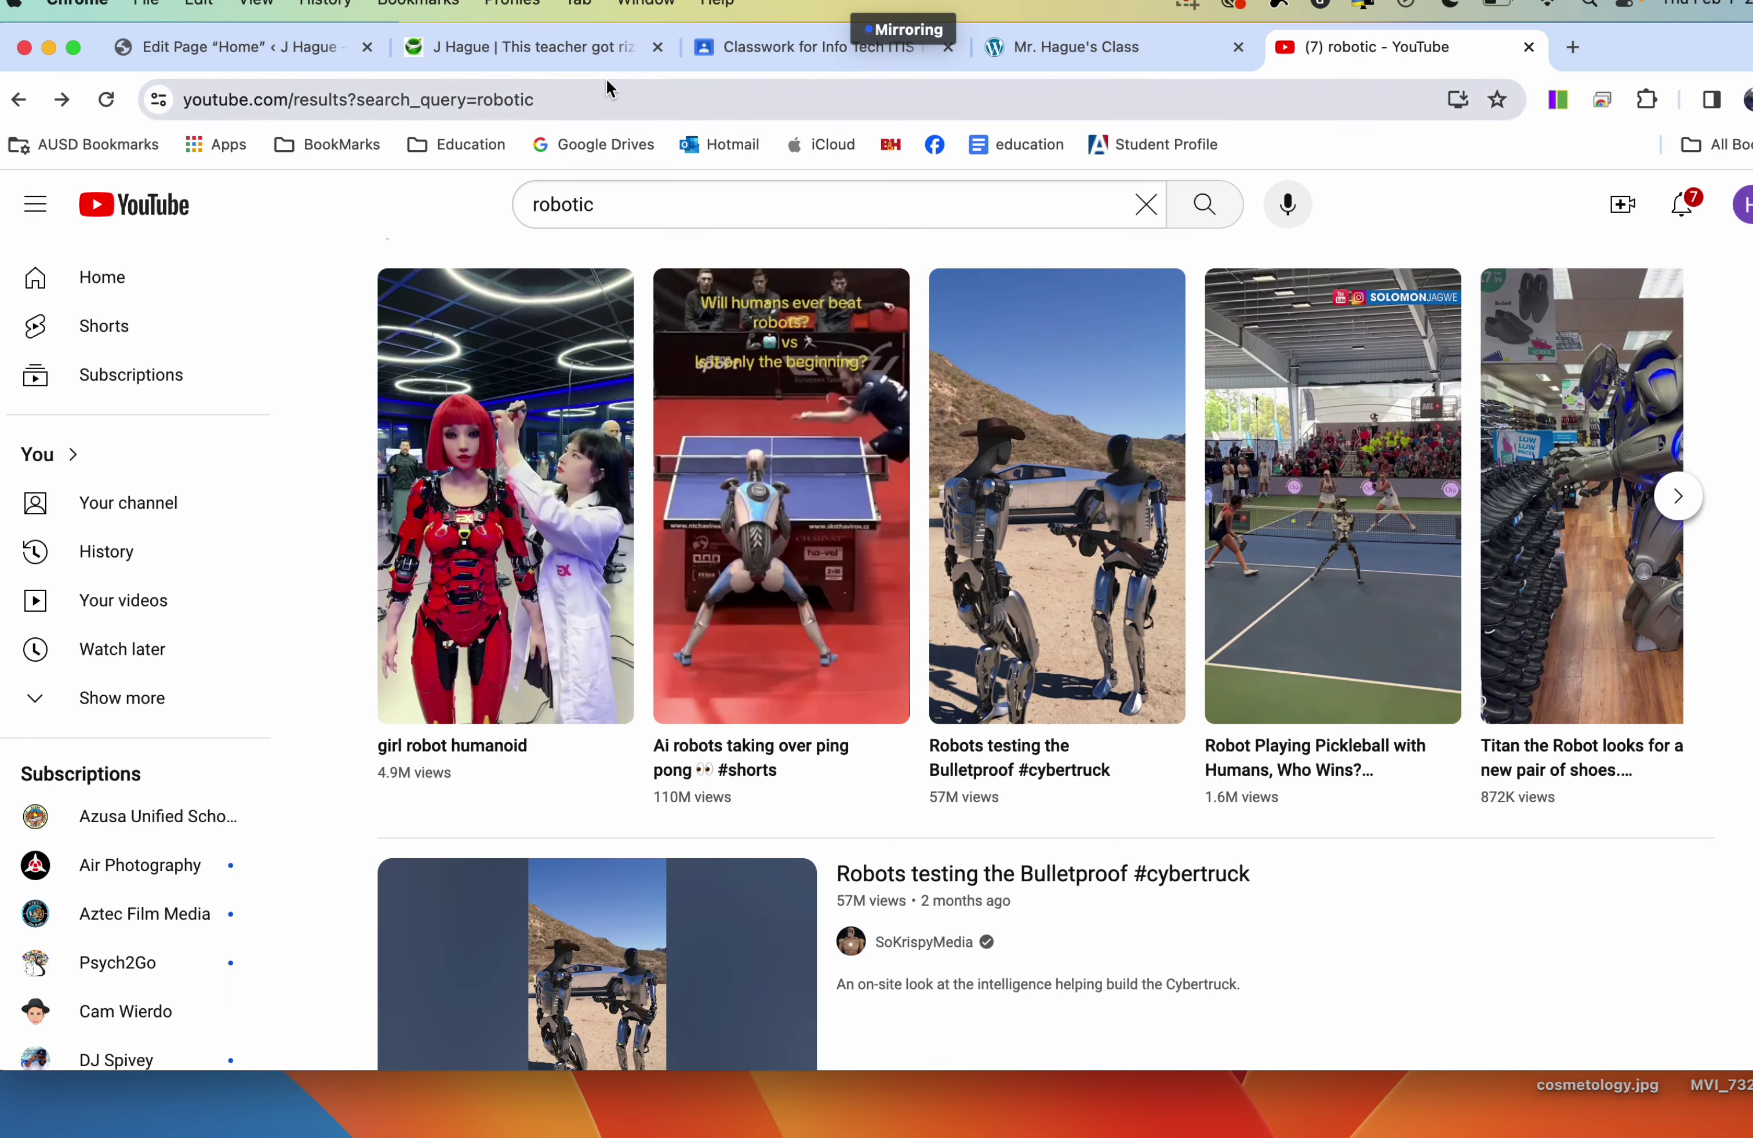
Return to the Home page editor and delete the short link before the first paragraph in the HTML source
{"action": "left_click", "coordinate": [215, 49]}
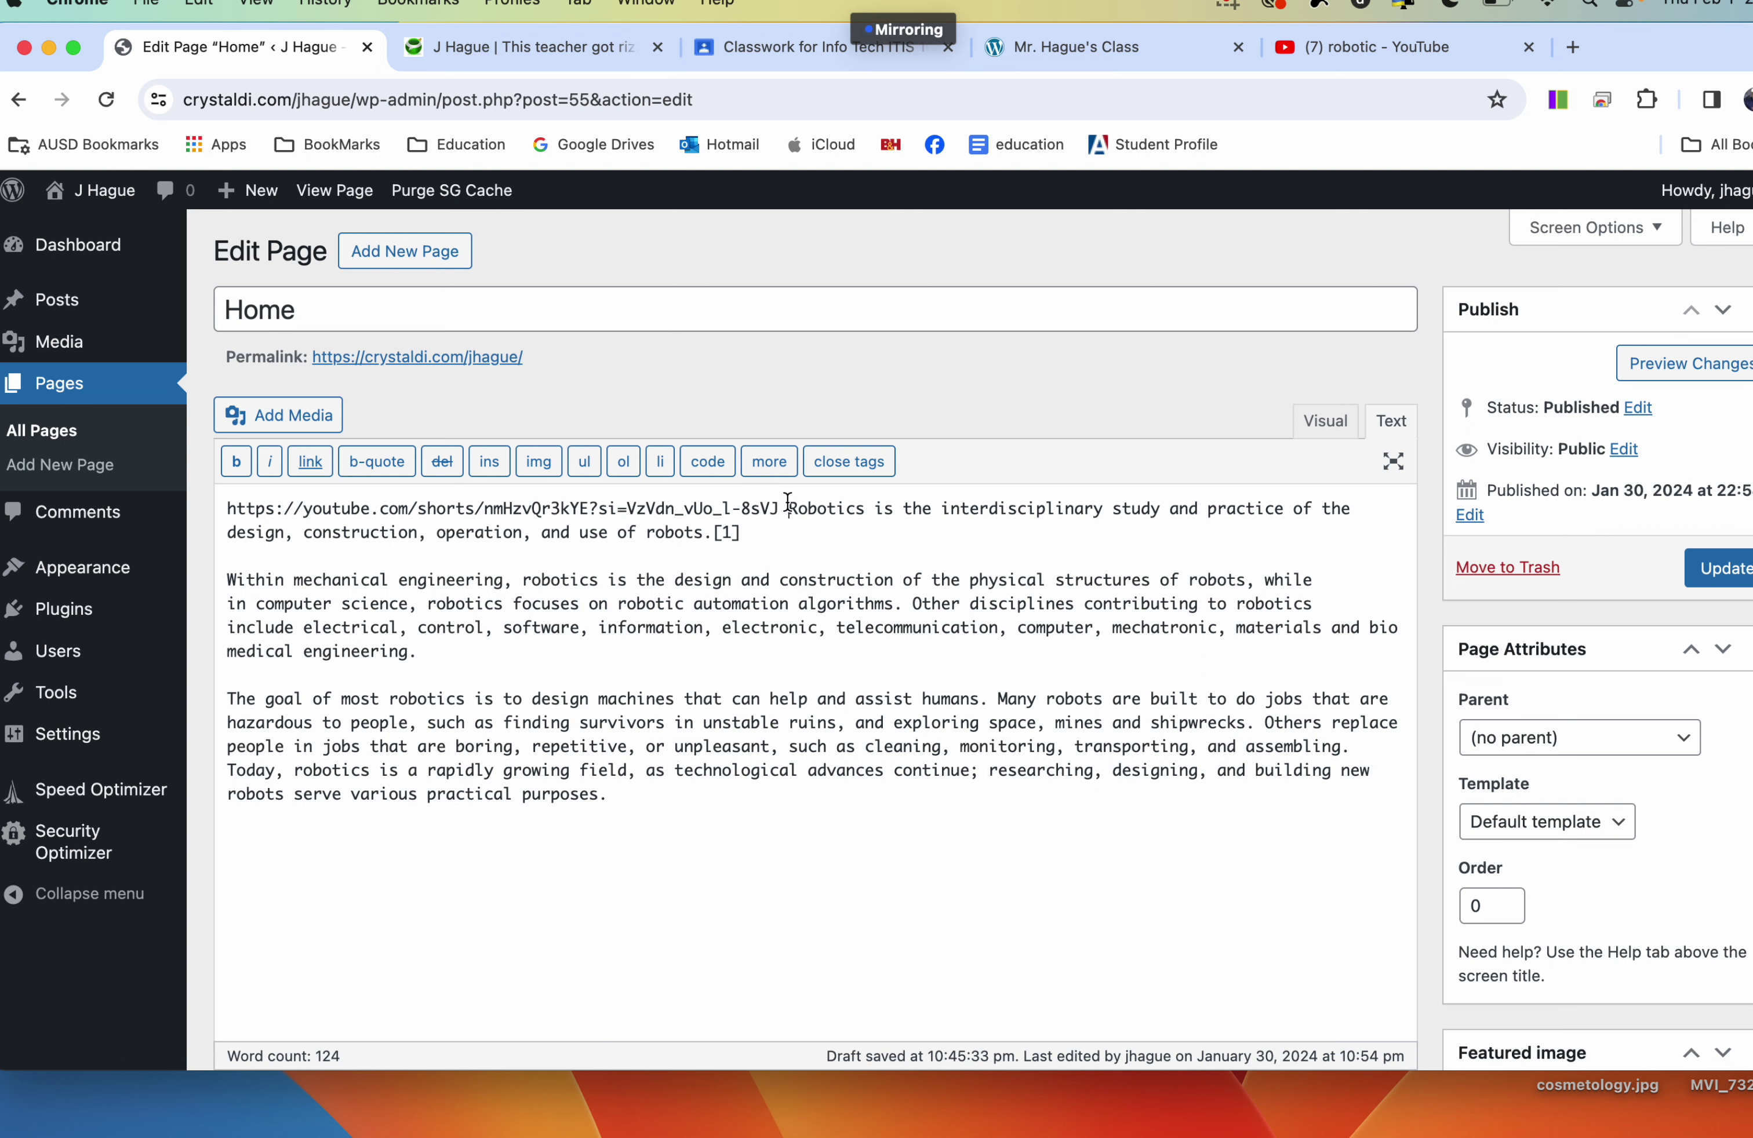
{"action": "left_click_drag", "start_coordinate": [789, 505], "coordinate": [208, 491]}
{"action": "key", "text": "BackSpace"}
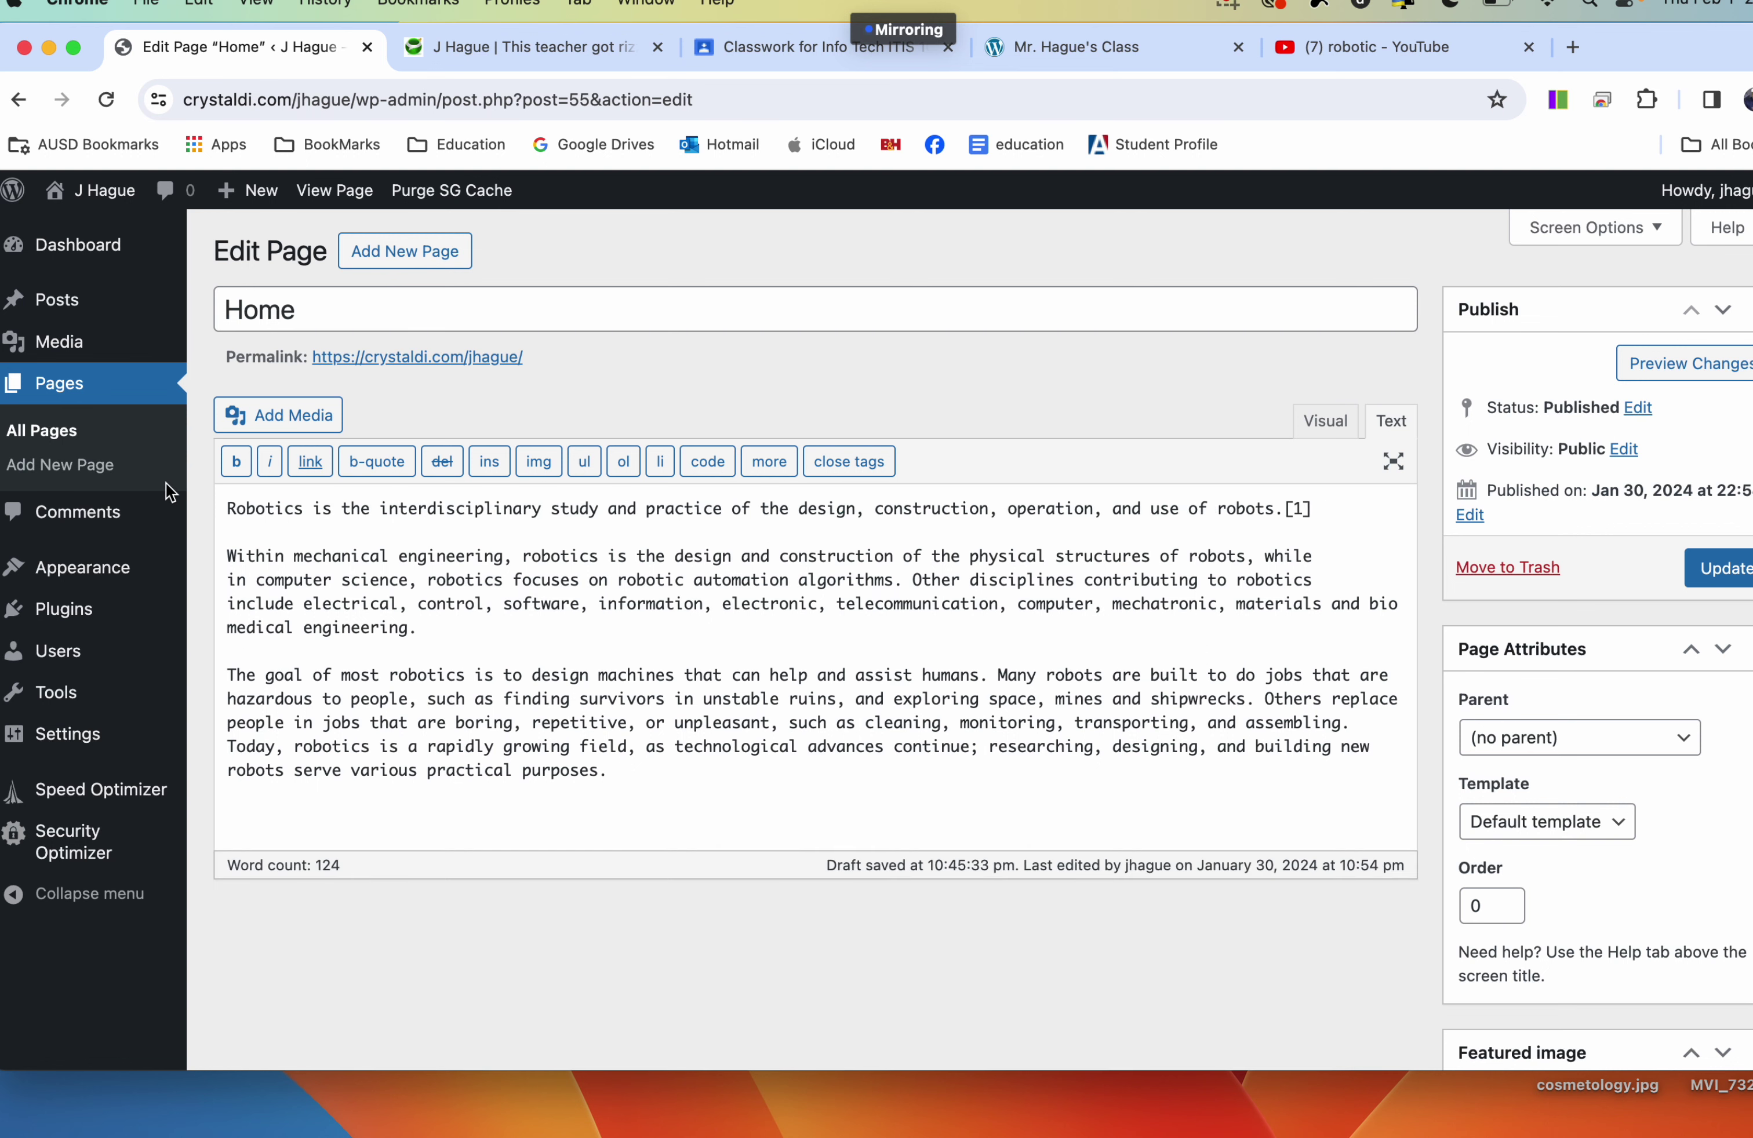
Switch to YouTube, go to its home page and search for "robotics"
{"action": "left_click", "coordinate": [1330, 48]}
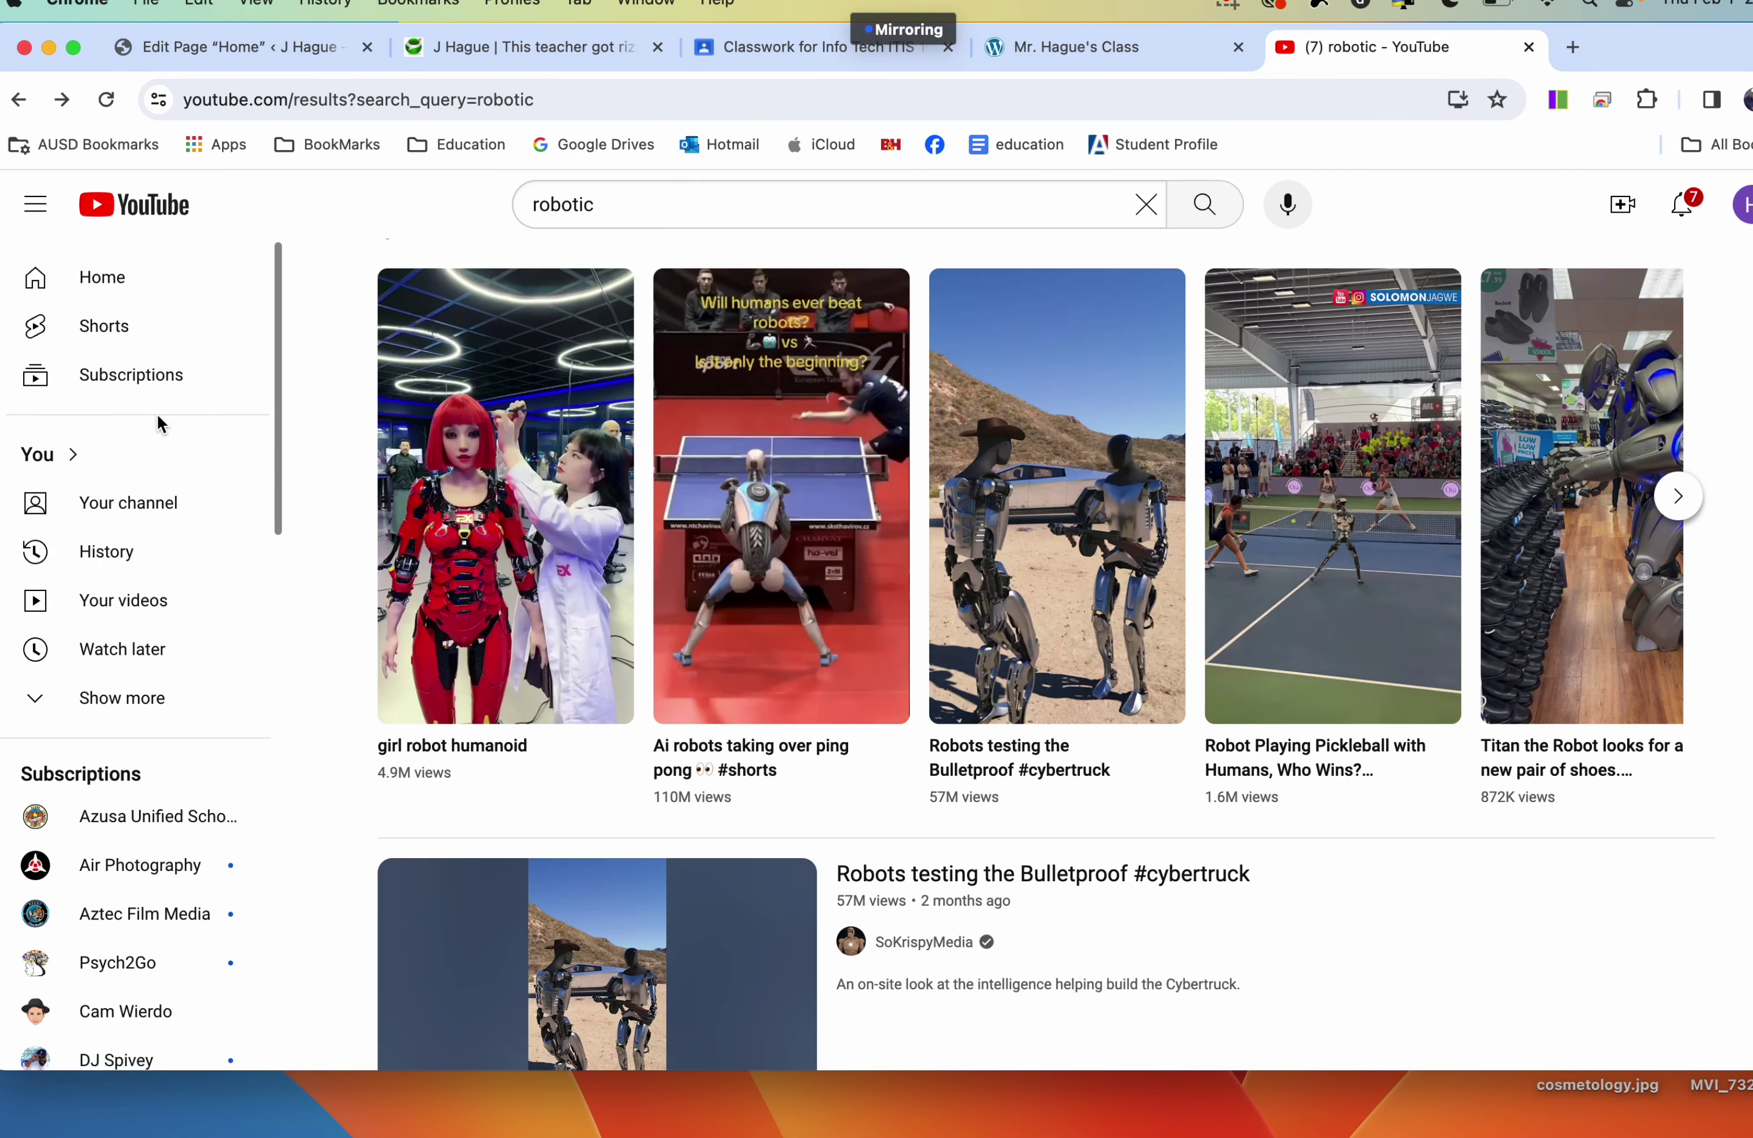
{"action": "left_click", "coordinate": [103, 278]}
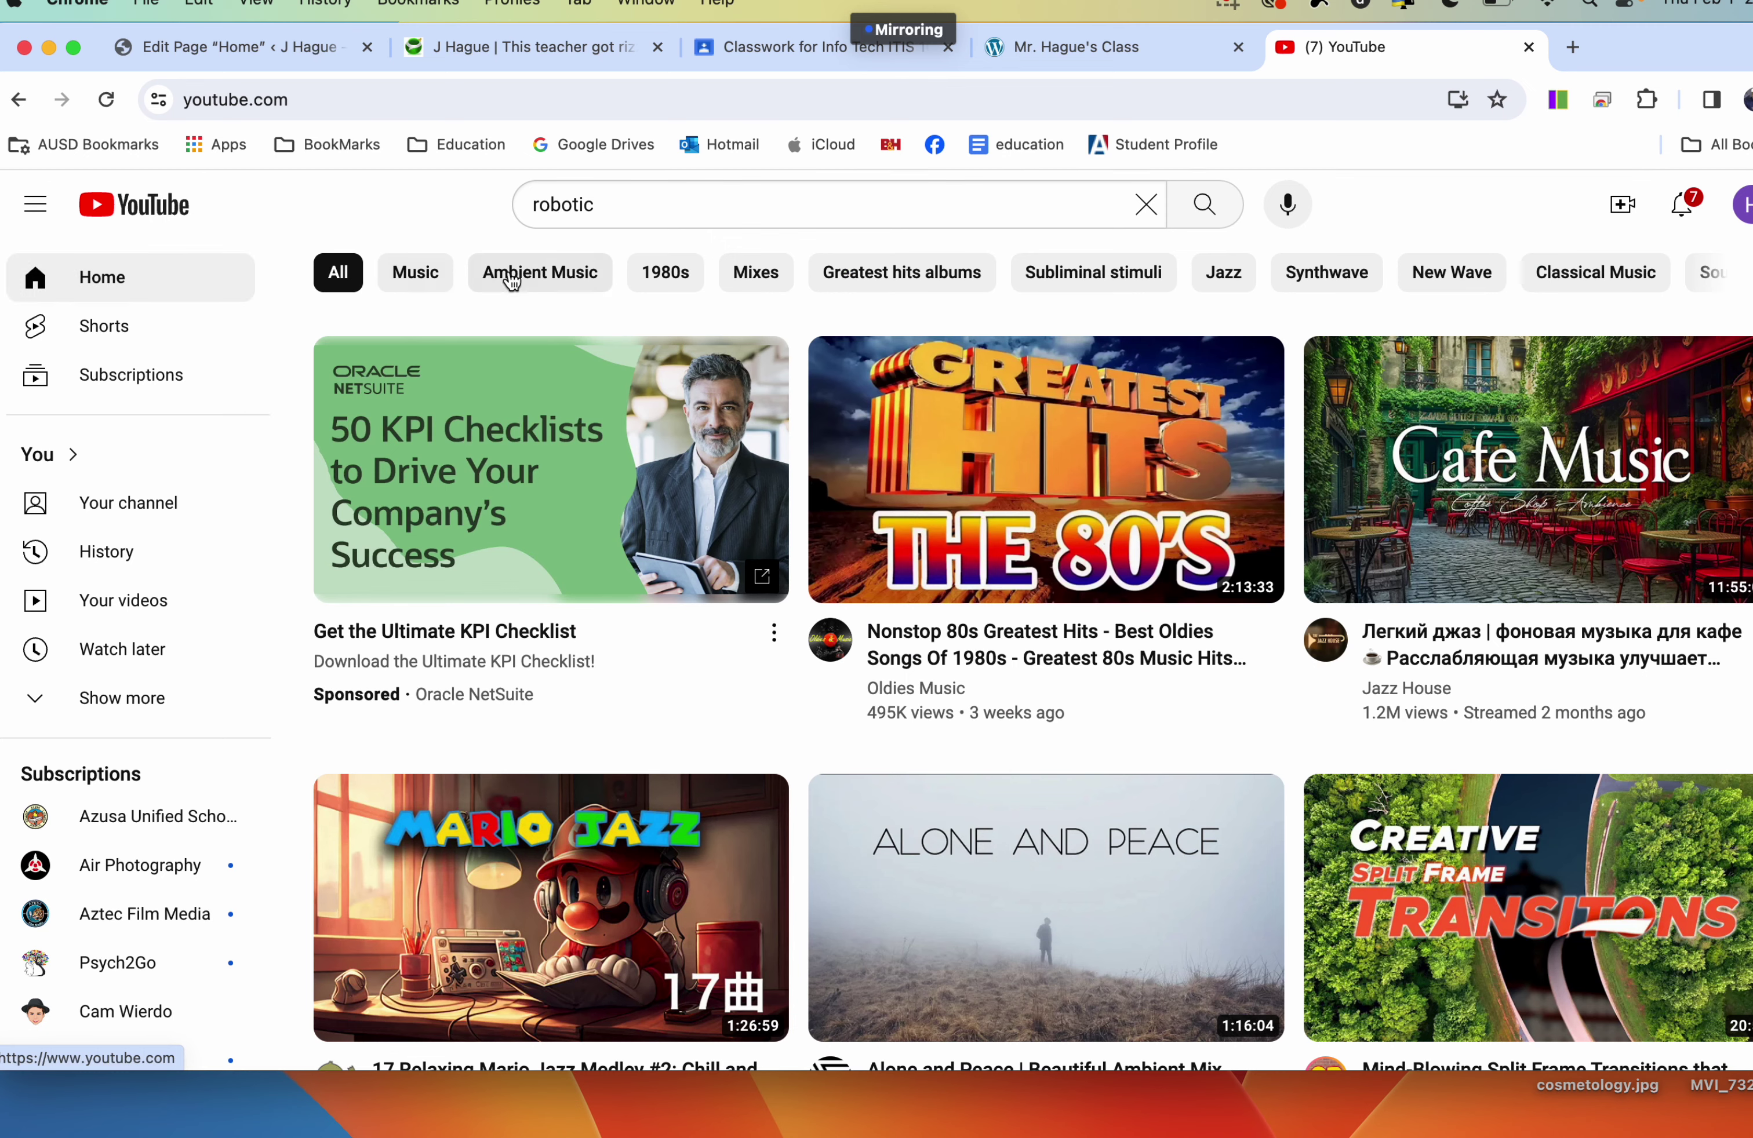
{"action": "left_click", "coordinate": [615, 204]}
{"action": "type", "text": "s"}
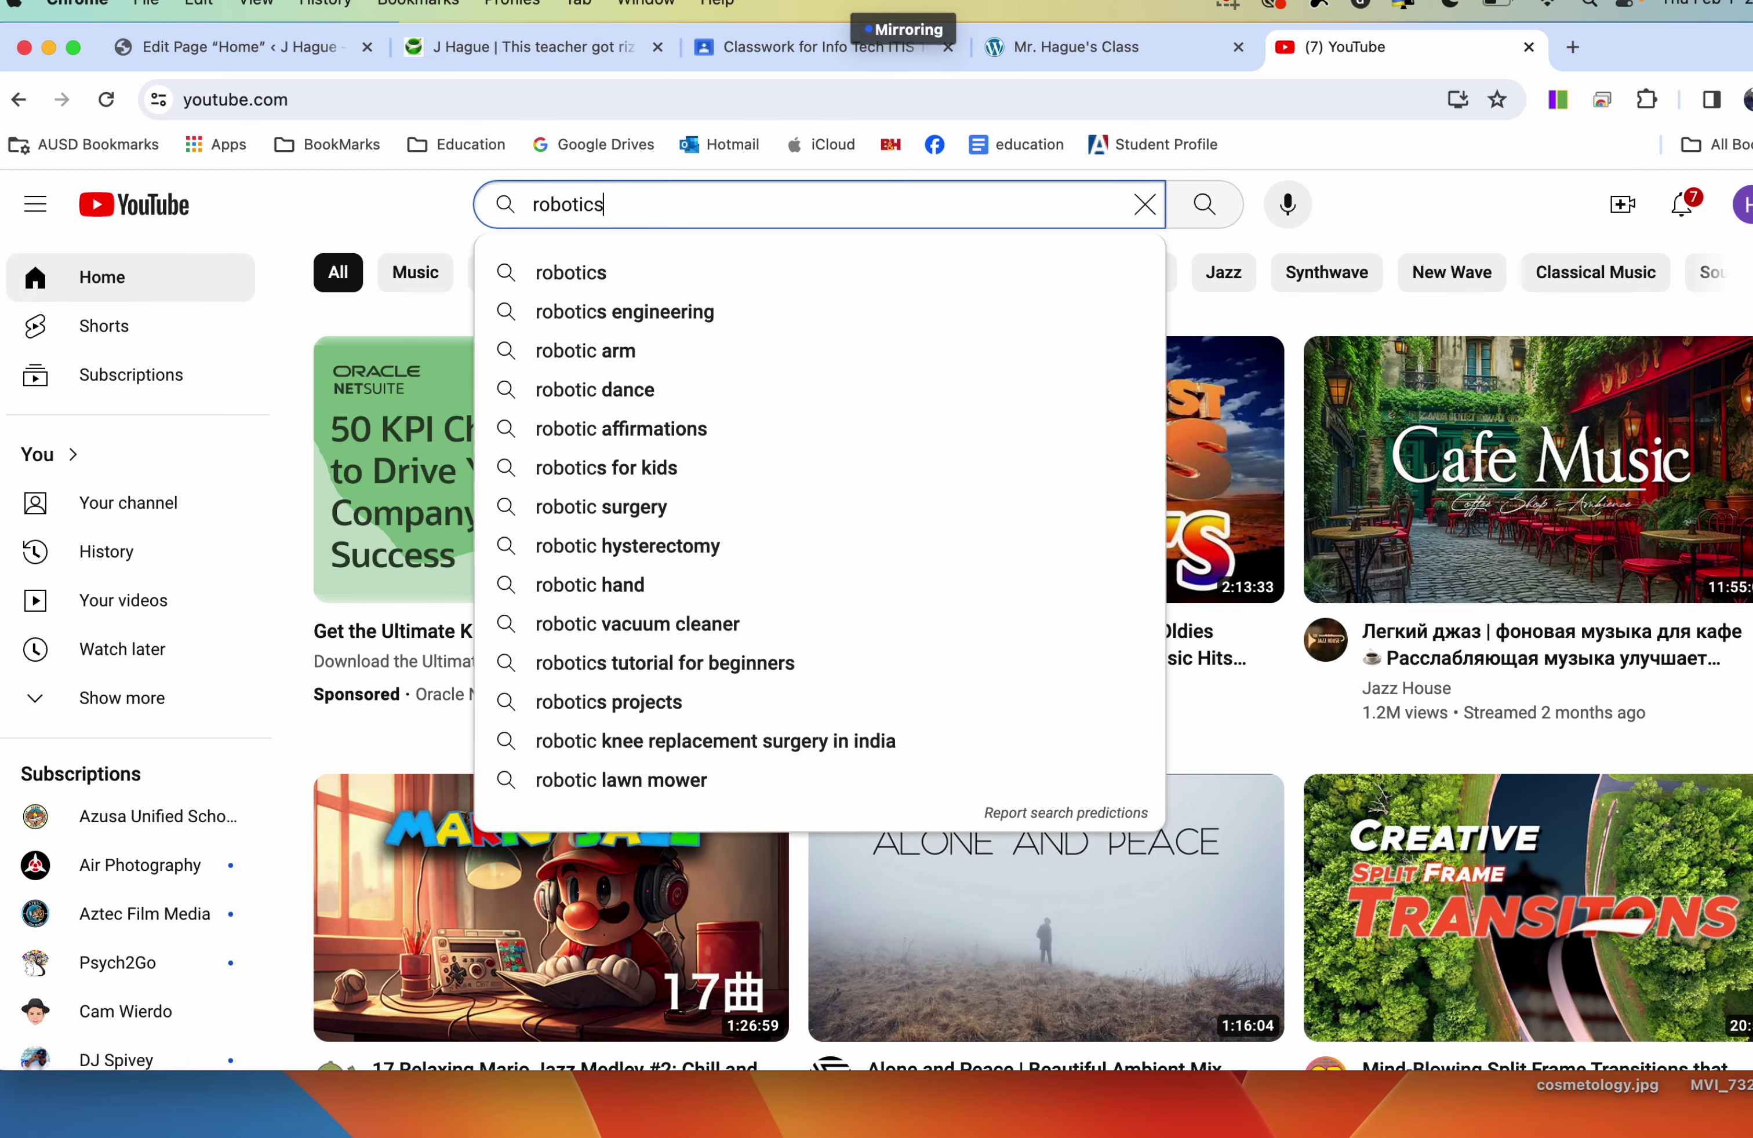
{"action": "key", "text": "Return"}
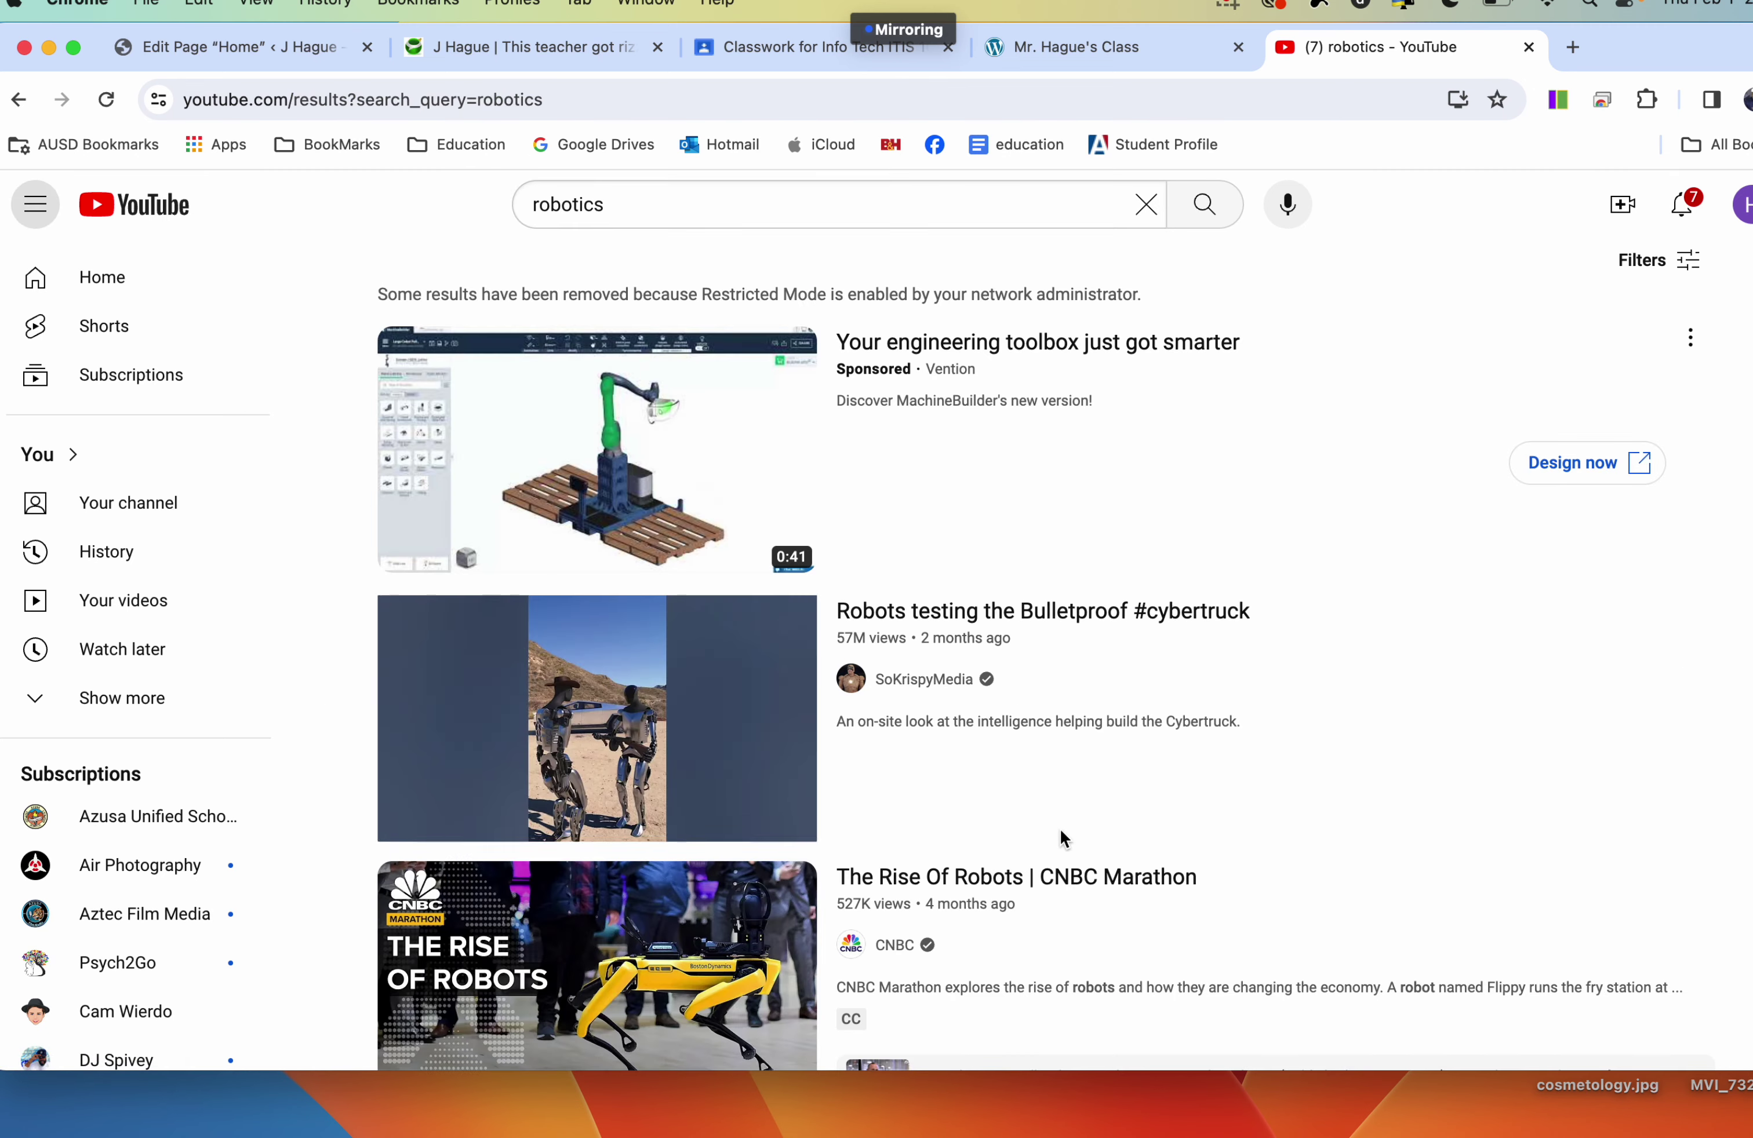
Browse the robotics results and open the regular video "Boston Dynamics' amazing robots Atlas and Handle"
{"action": "scroll", "coordinate": [1061, 829], "scroll_direction": "down", "scroll_amount": 6}
{"action": "scroll", "coordinate": [1059, 830], "scroll_direction": "up", "scroll_amount": 4}
{"action": "mouse_move", "coordinate": [632, 762]}
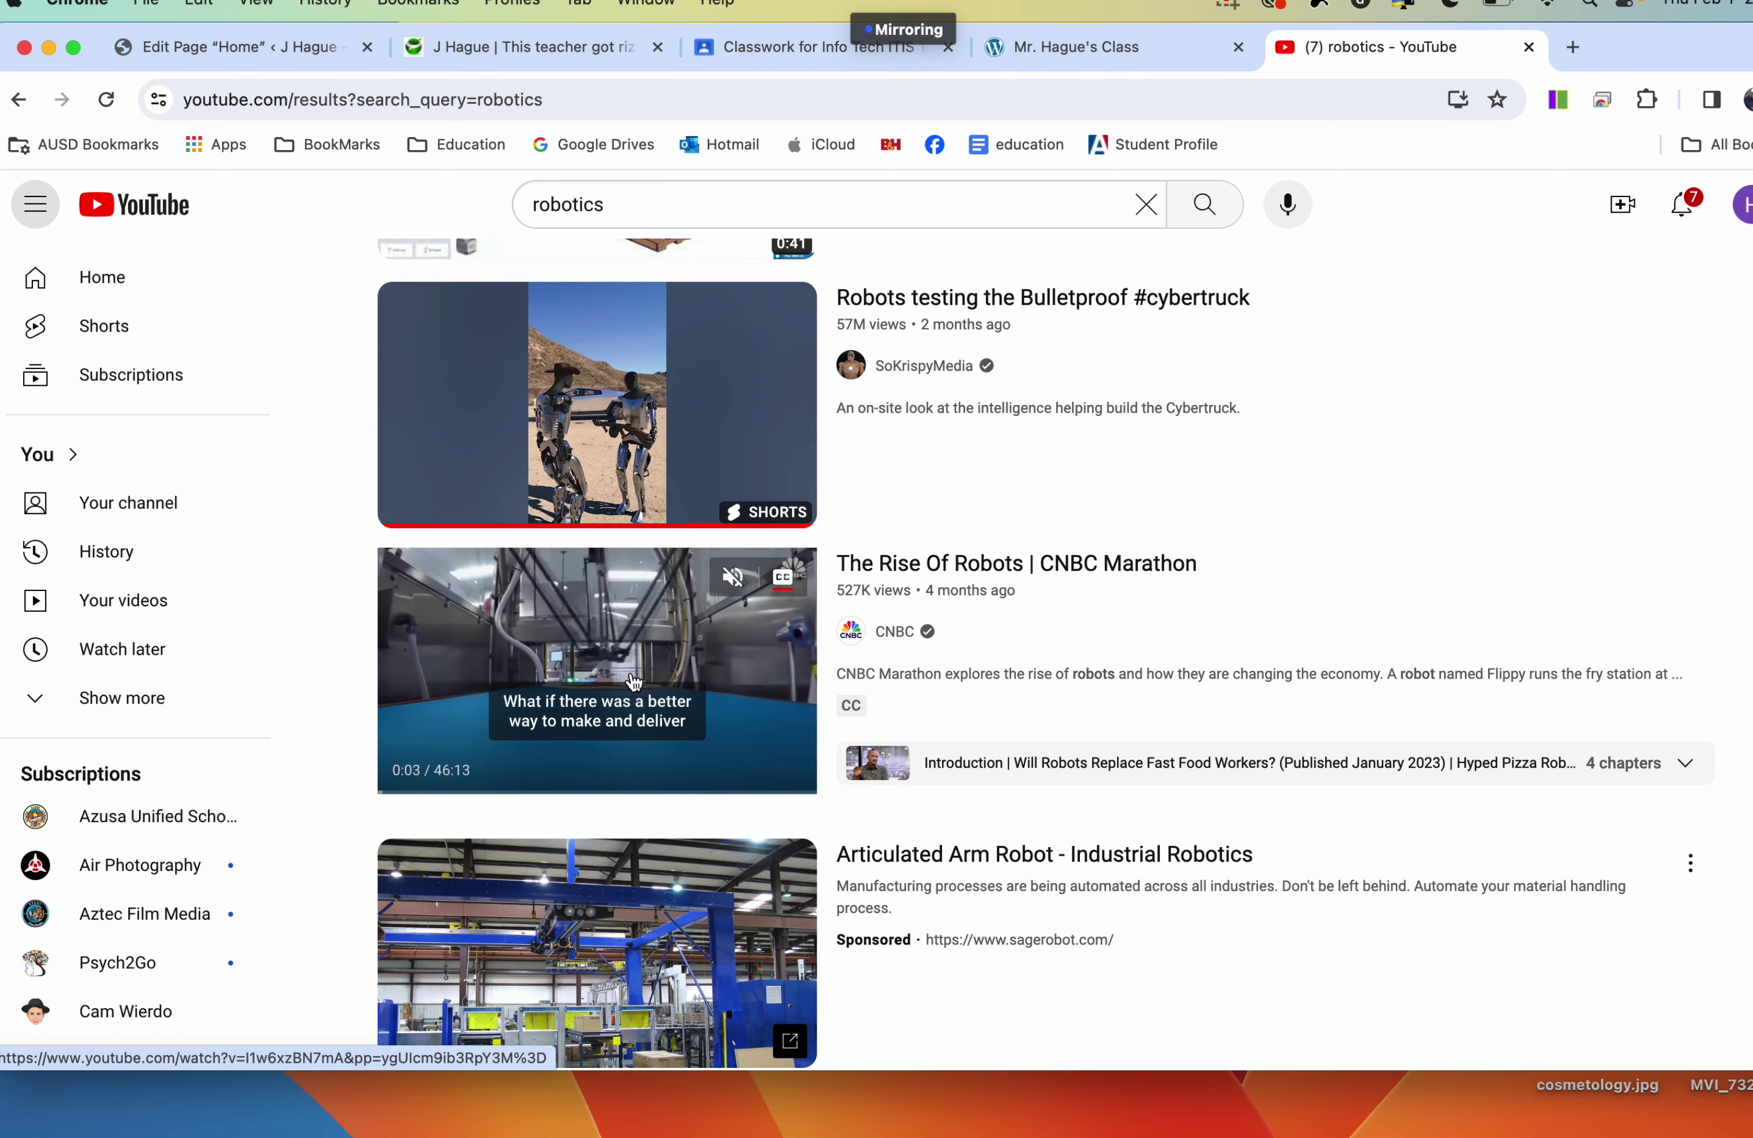
{"action": "scroll", "coordinate": [635, 677], "scroll_direction": "down", "scroll_amount": 10}
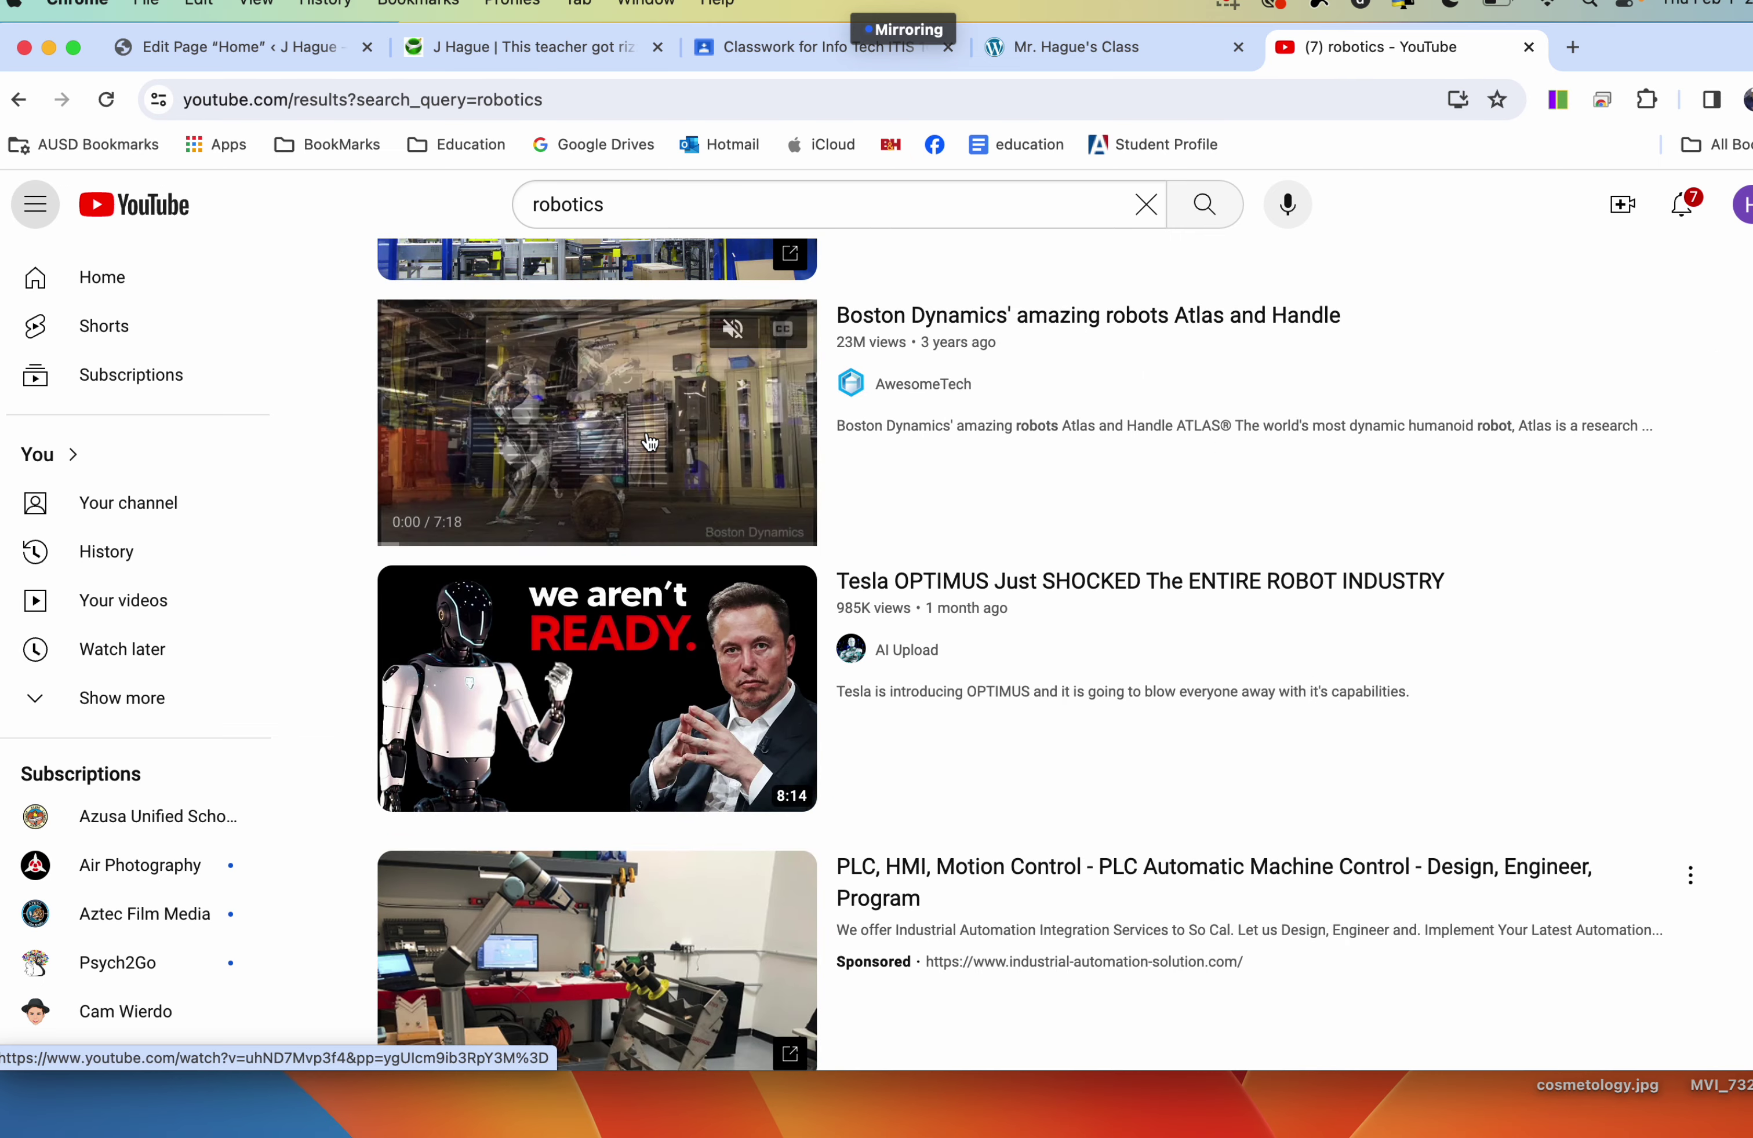
{"action": "left_click", "coordinate": [701, 435]}
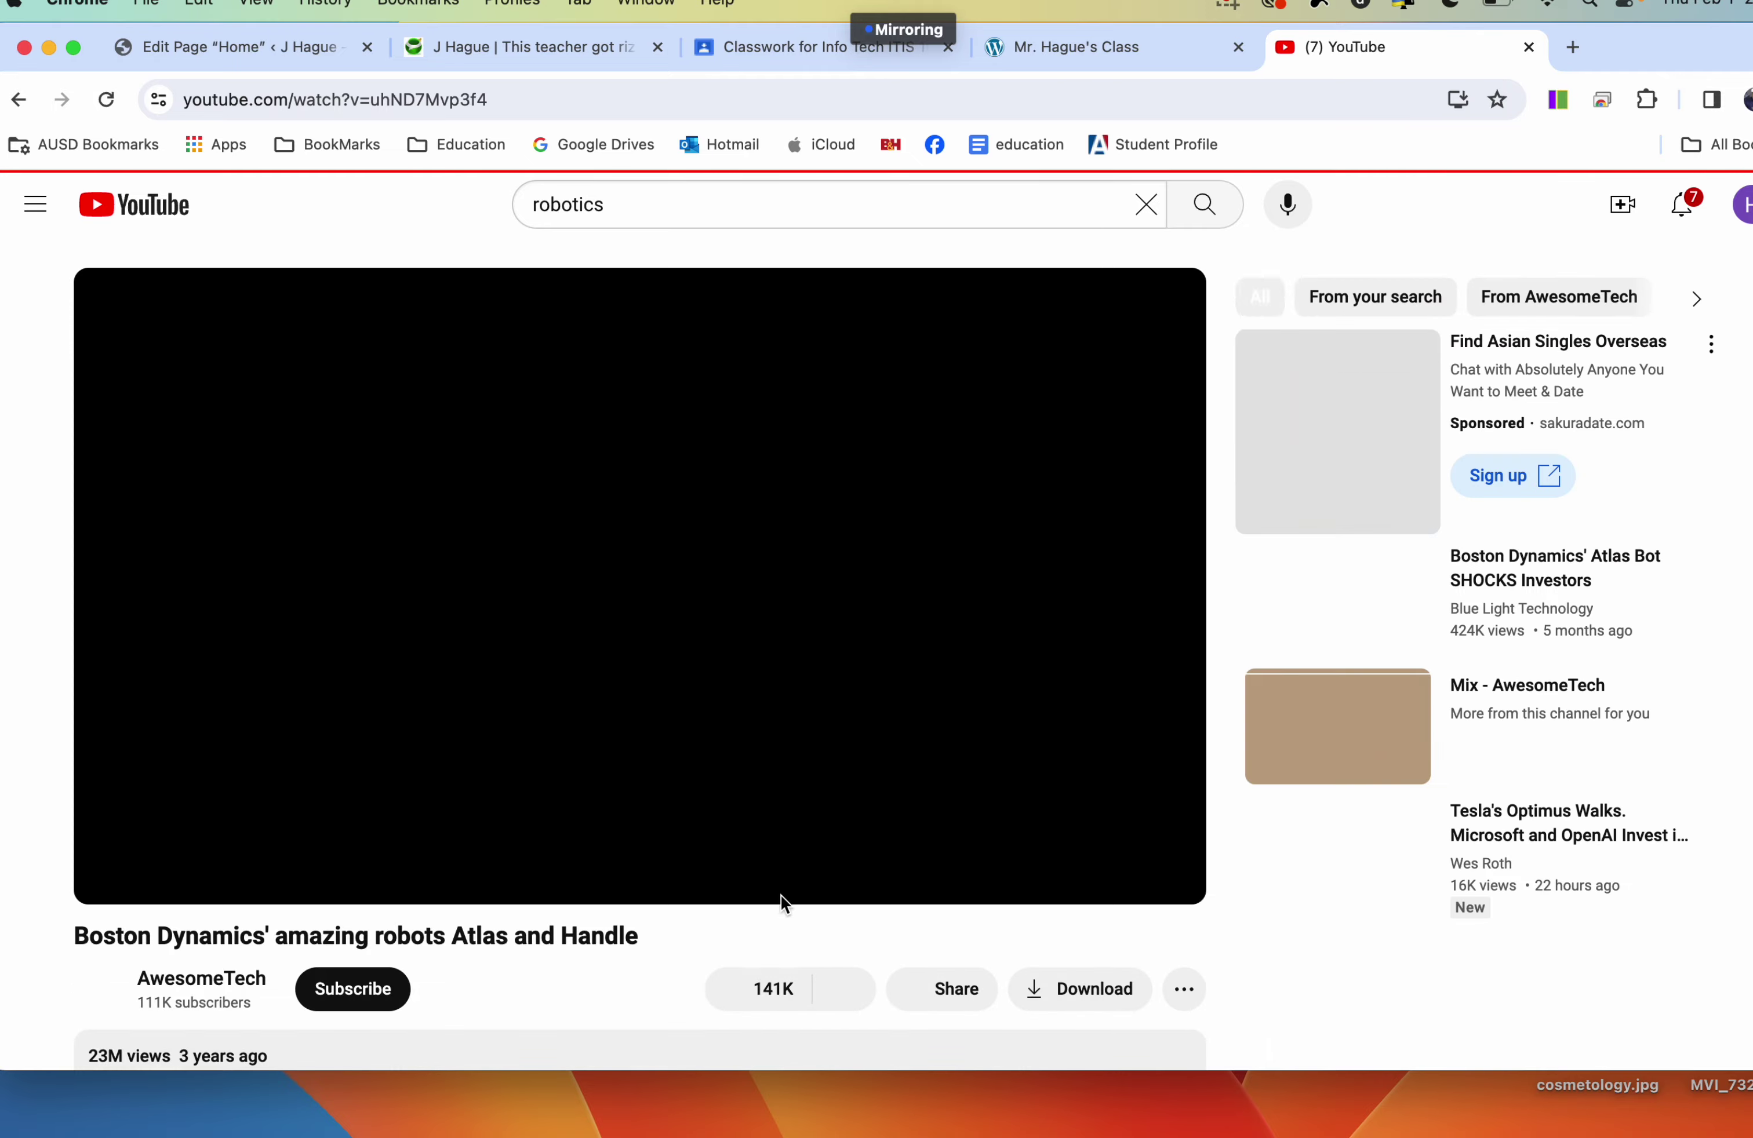
Open the video's embed sharing option and copy its full iframe embed code
{"action": "scroll", "coordinate": [780, 901], "scroll_direction": "down", "scroll_amount": 6}
{"action": "left_click", "coordinate": [954, 510]}
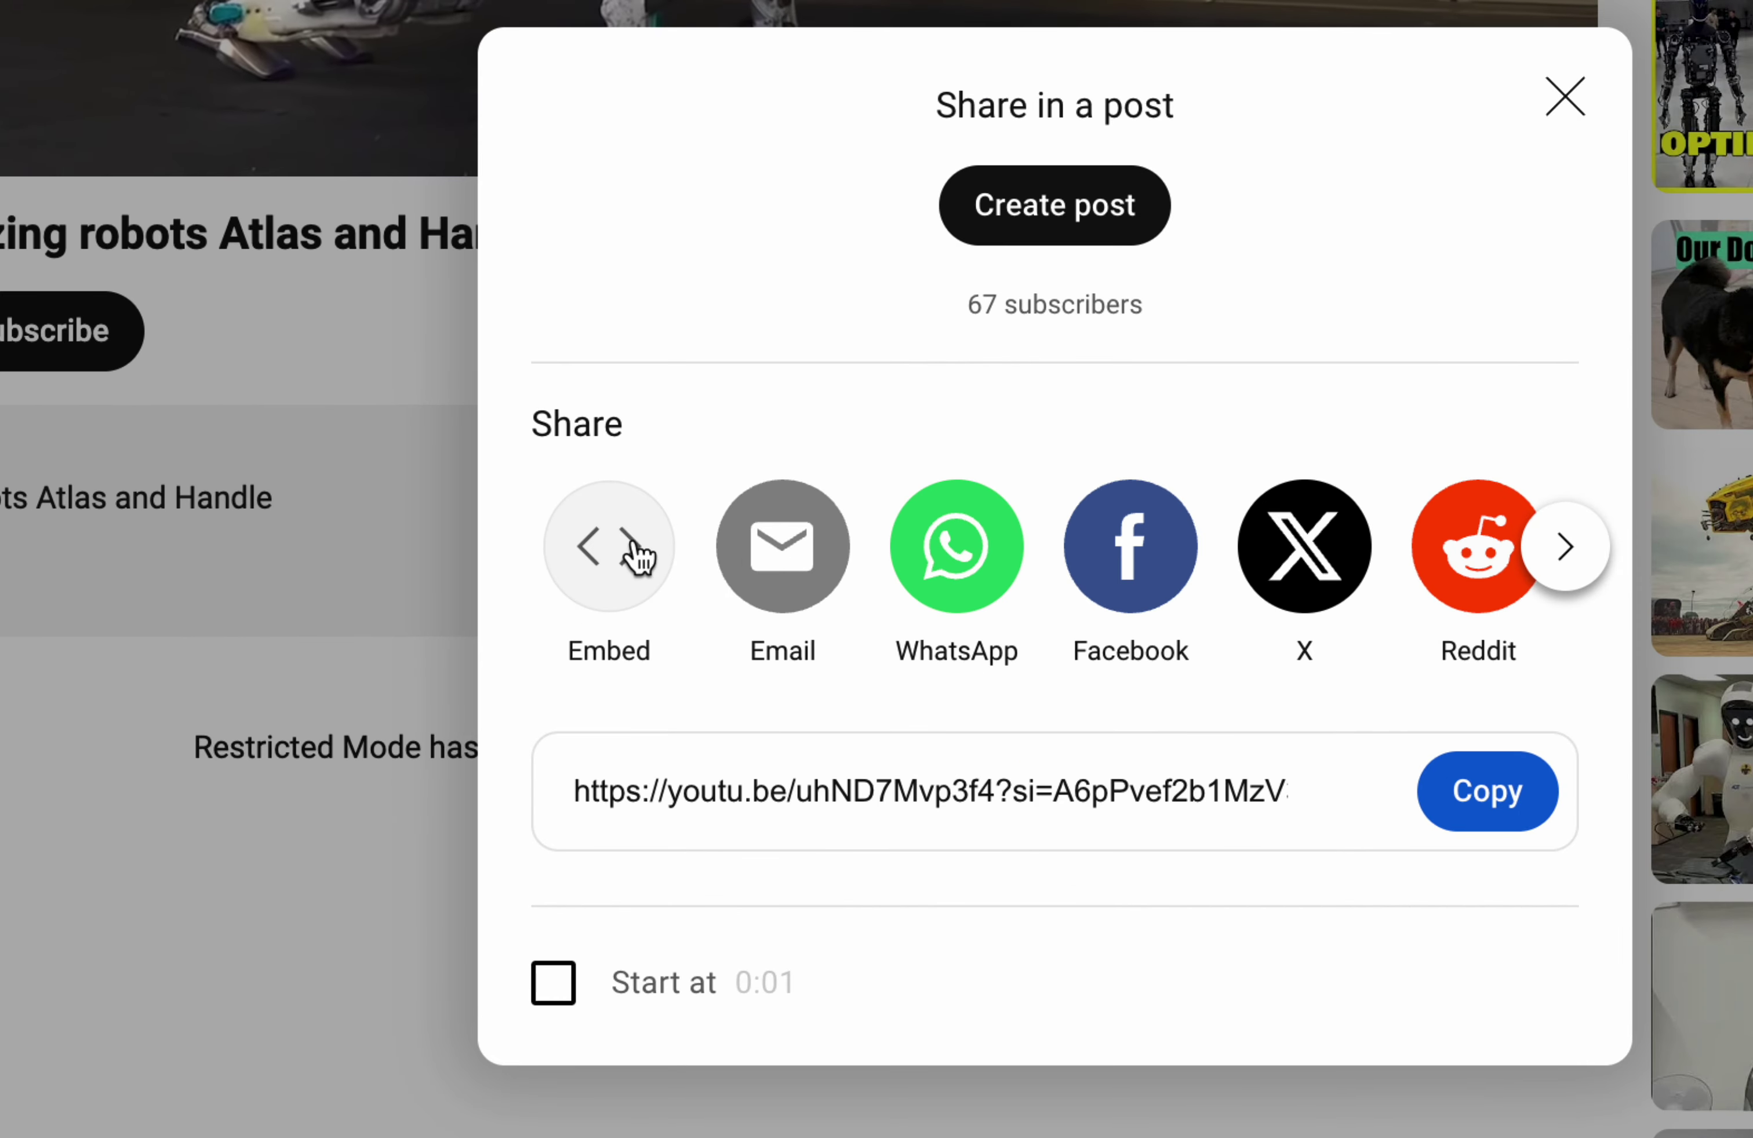
{"action": "left_click", "coordinate": [637, 556]}
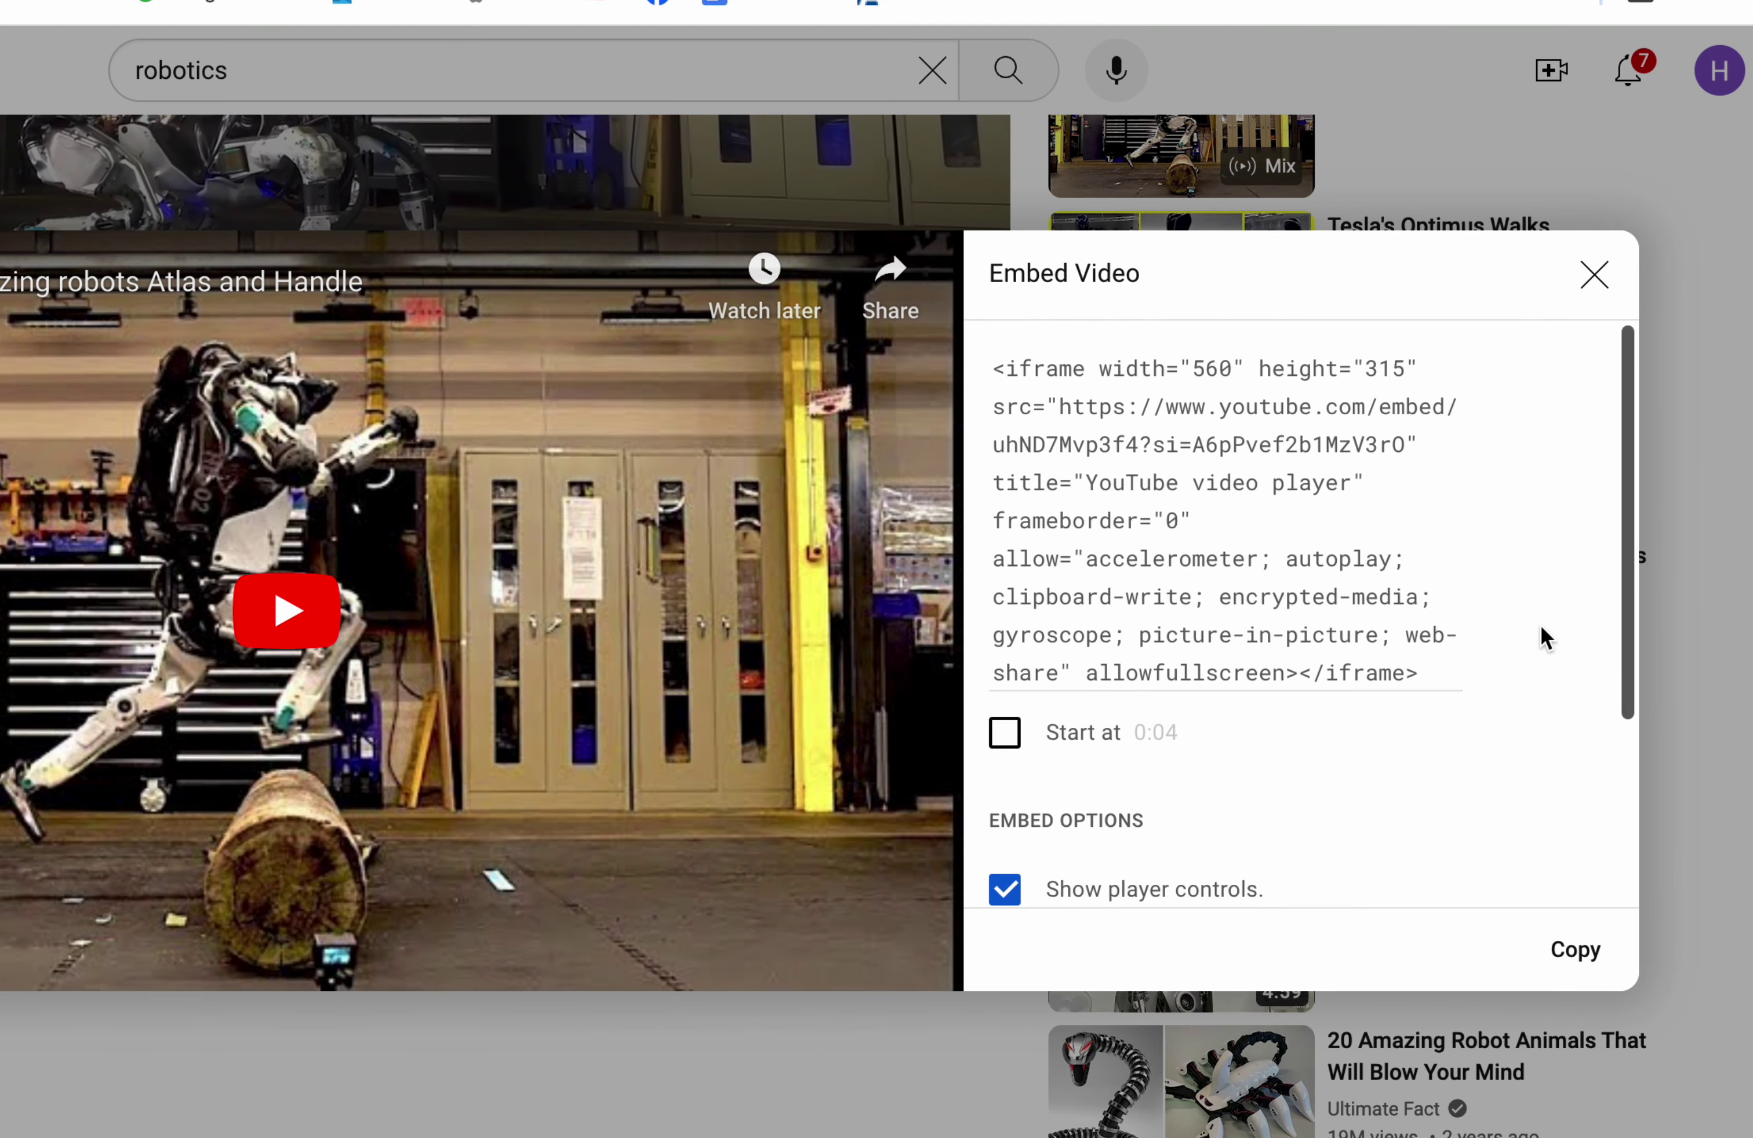
{"action": "left_click", "coordinate": [1432, 671]}
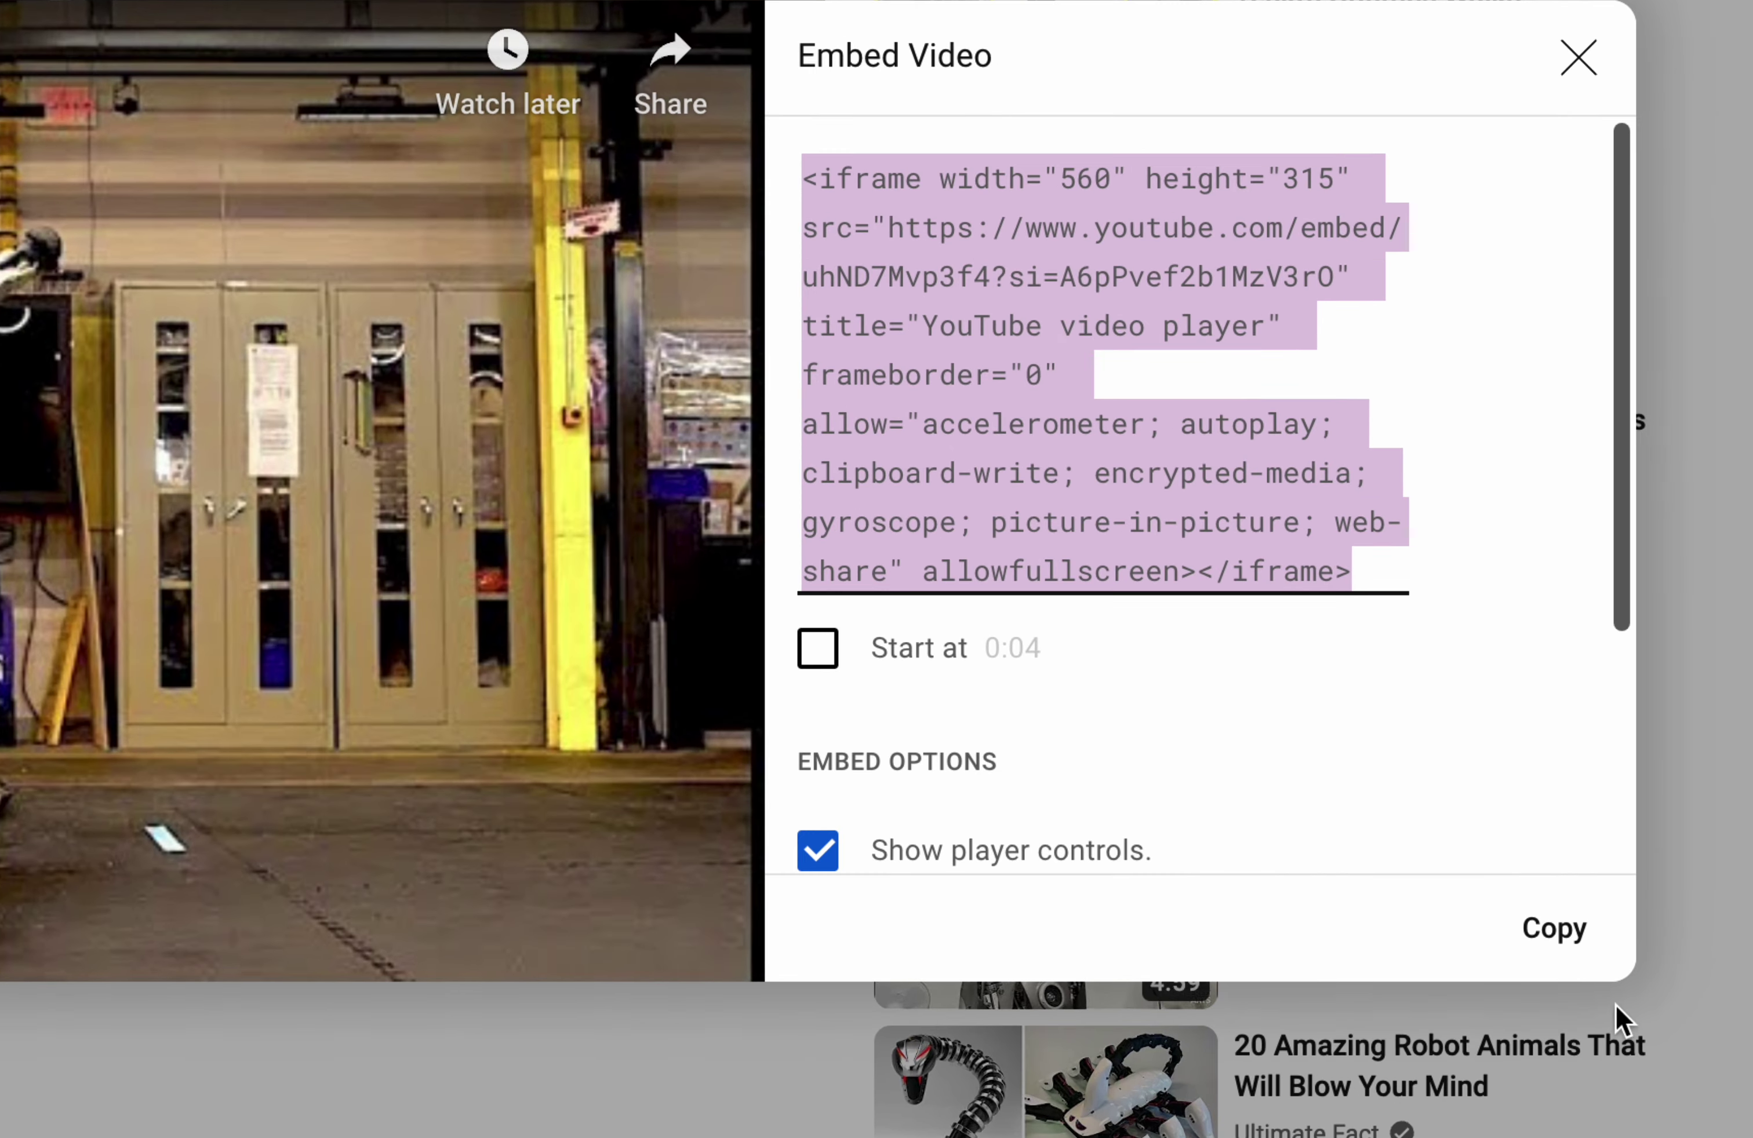
{"action": "left_click", "coordinate": [1553, 943]}
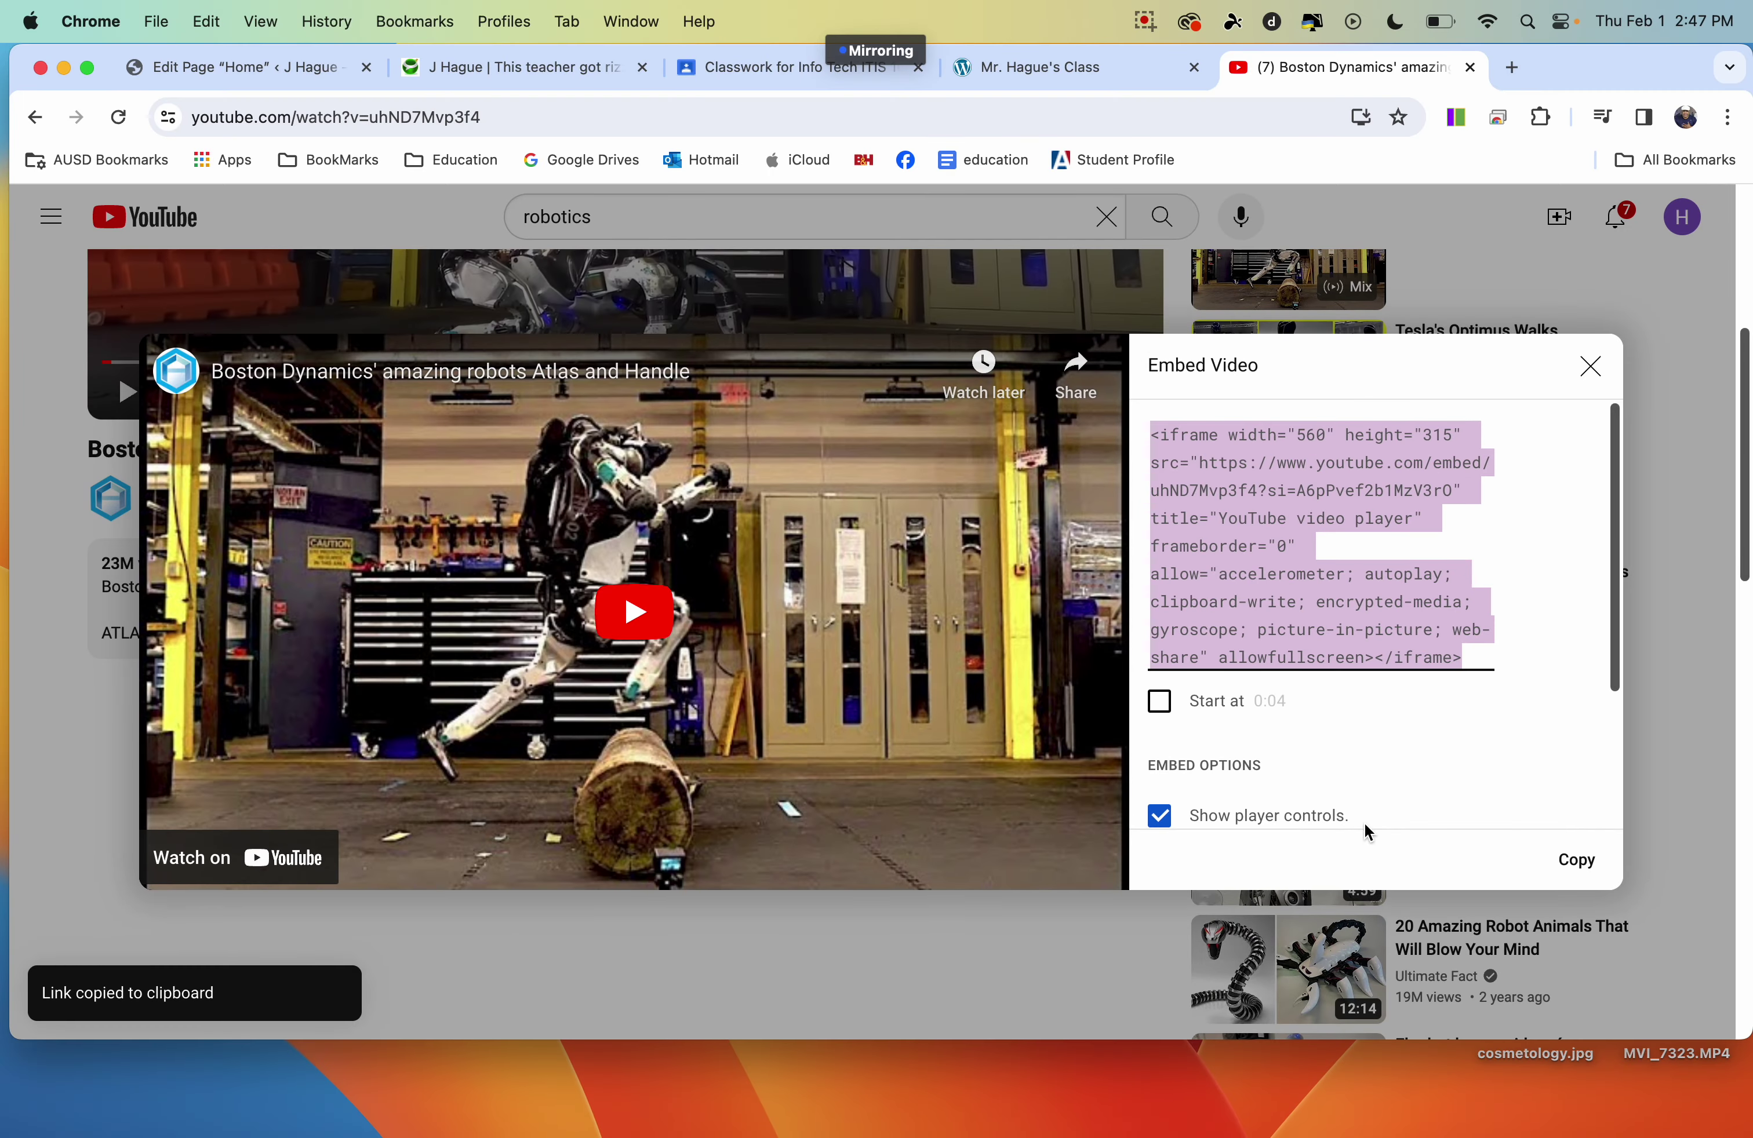
Paste the embed code at the start of the WordPress Home page's HTML source and check the embedded video in the visual editor
{"action": "left_click", "coordinate": [1012, 68]}
{"action": "left_click", "coordinate": [244, 67]}
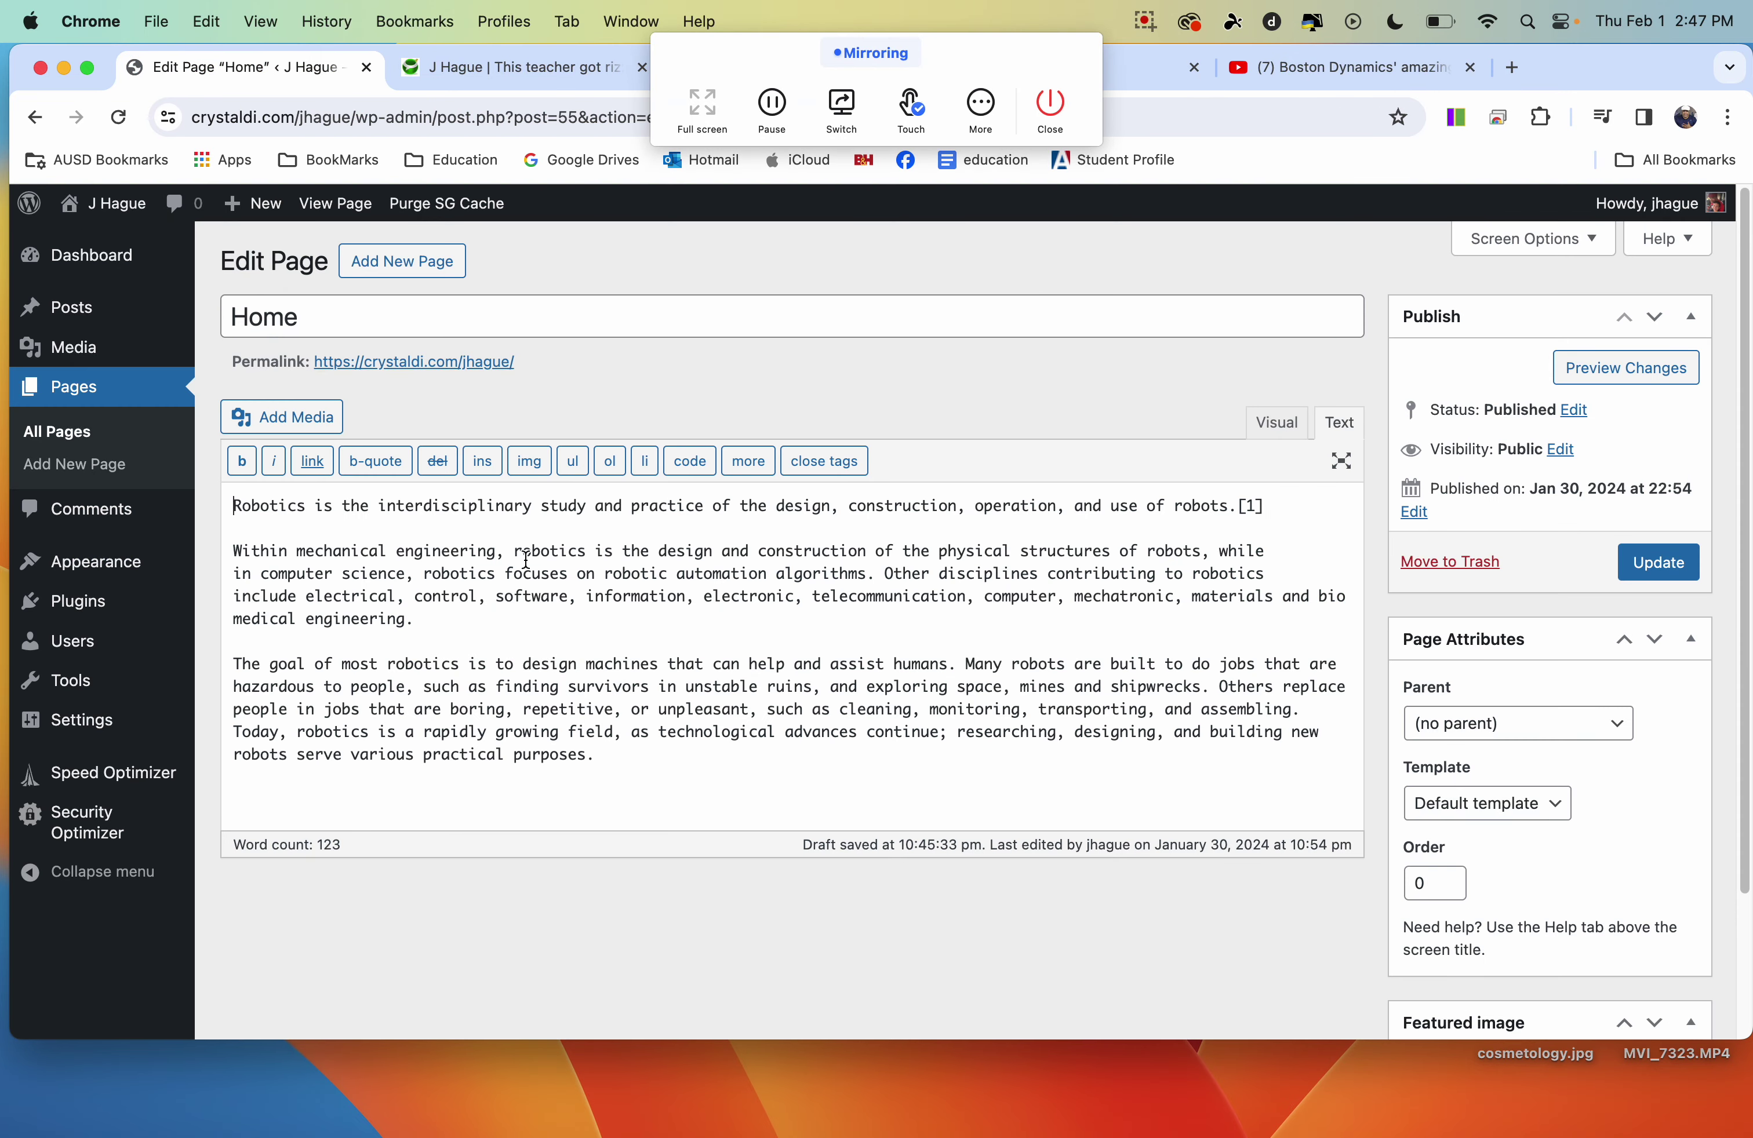
{"action": "key", "text": "super+v"}
{"action": "left_click", "coordinate": [1304, 421]}
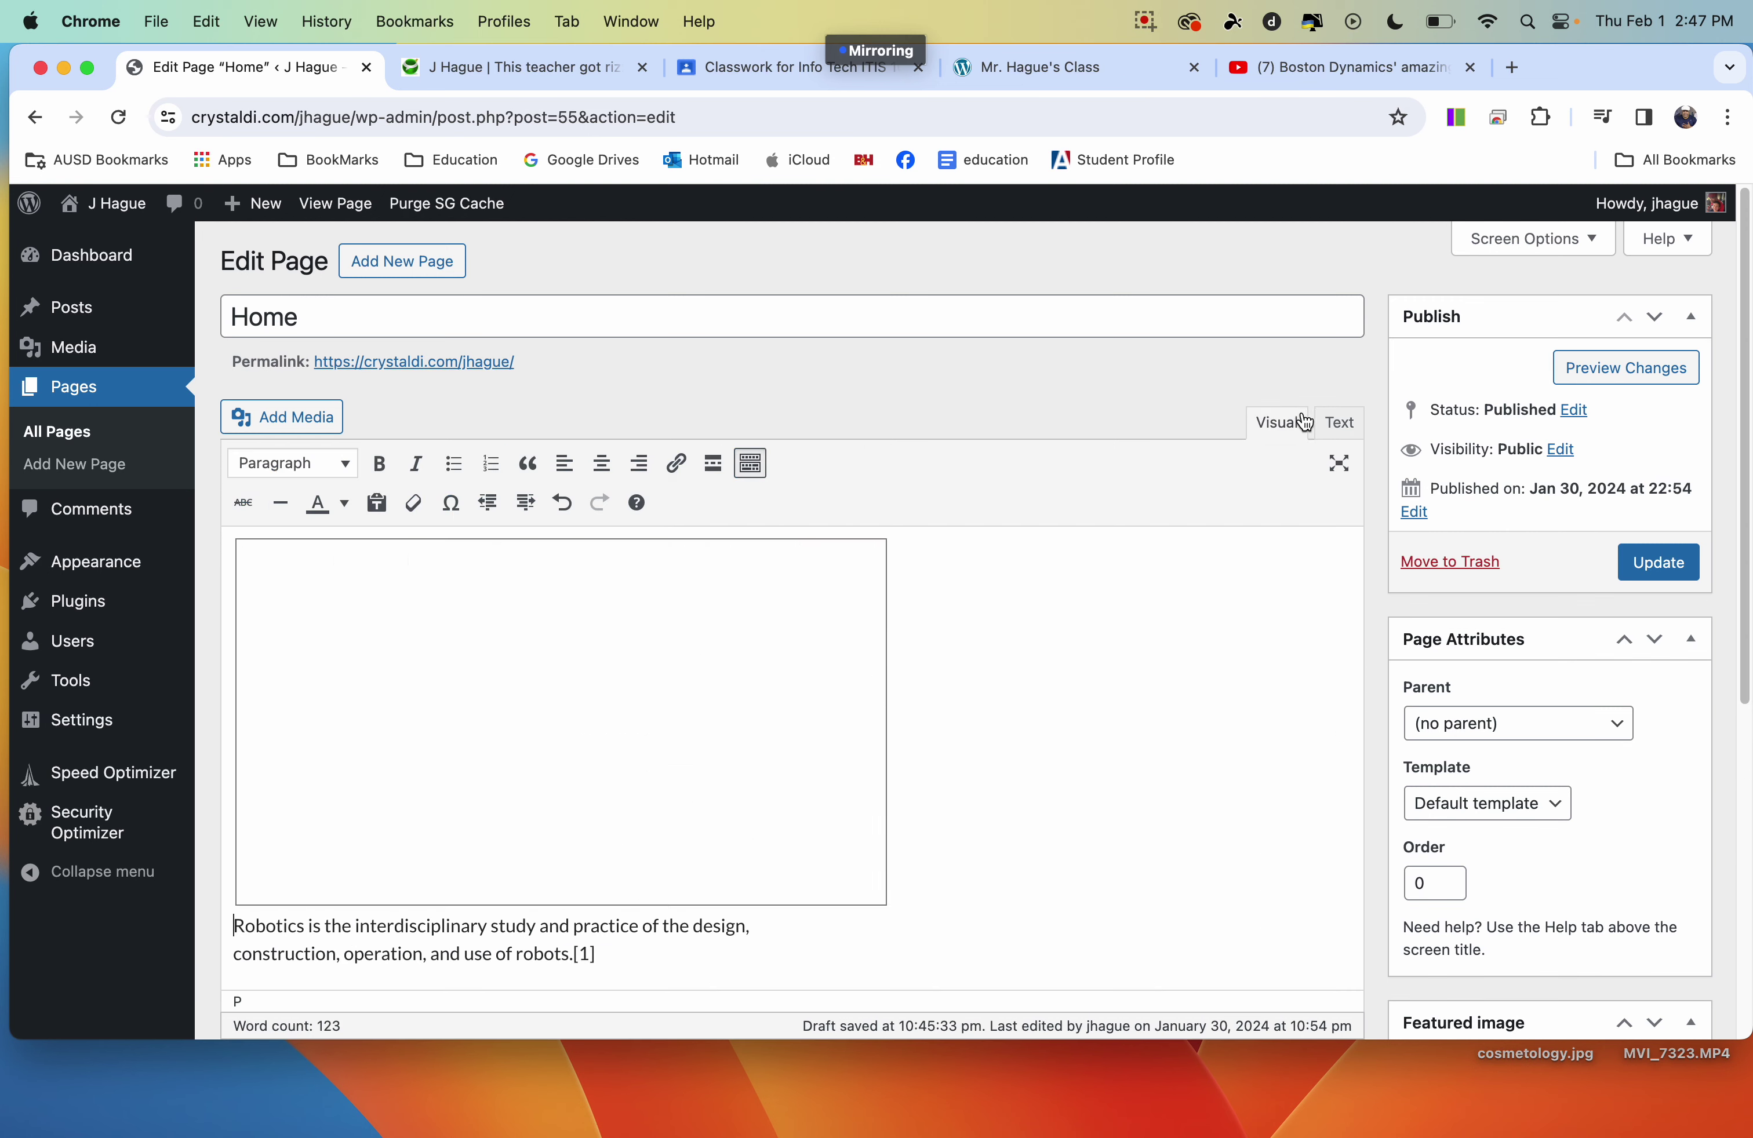
{"action": "scroll", "coordinate": [978, 653], "scroll_direction": "down", "scroll_amount": 3}
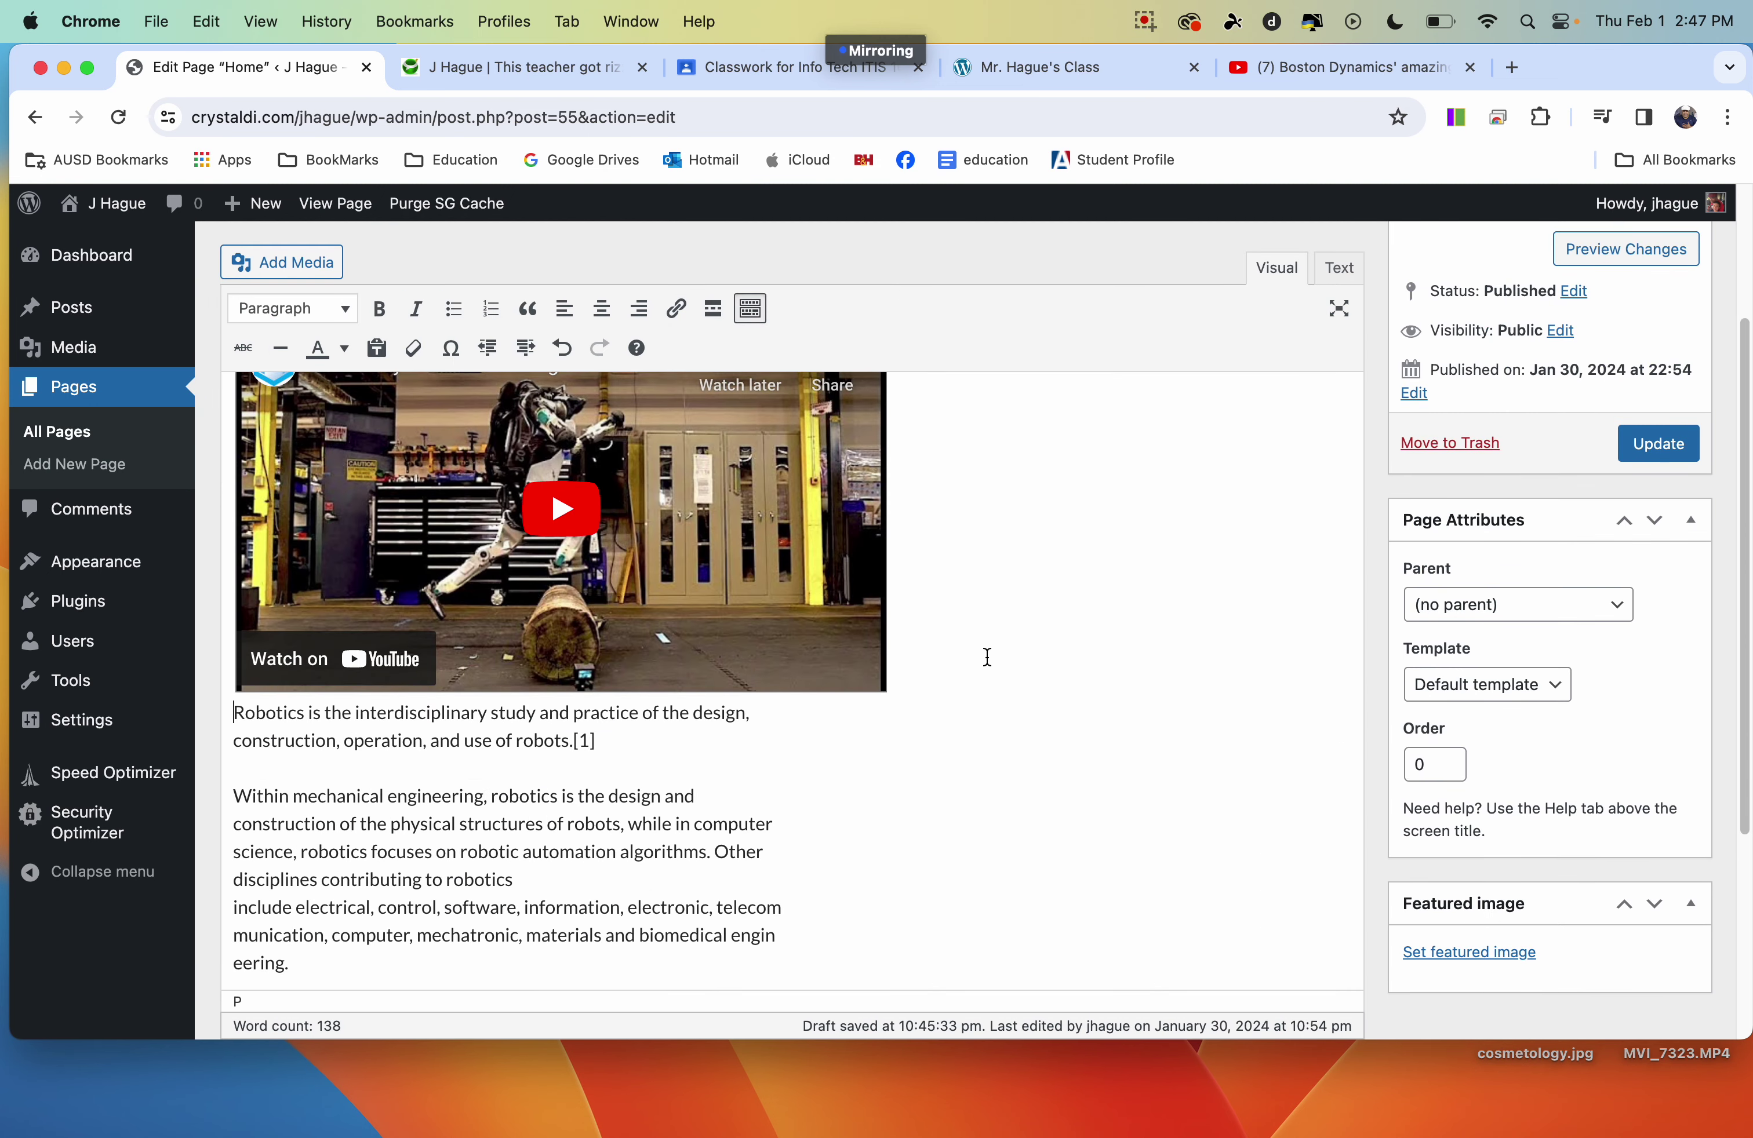
{"action": "scroll", "coordinate": [992, 657], "scroll_direction": "down", "scroll_amount": 5}
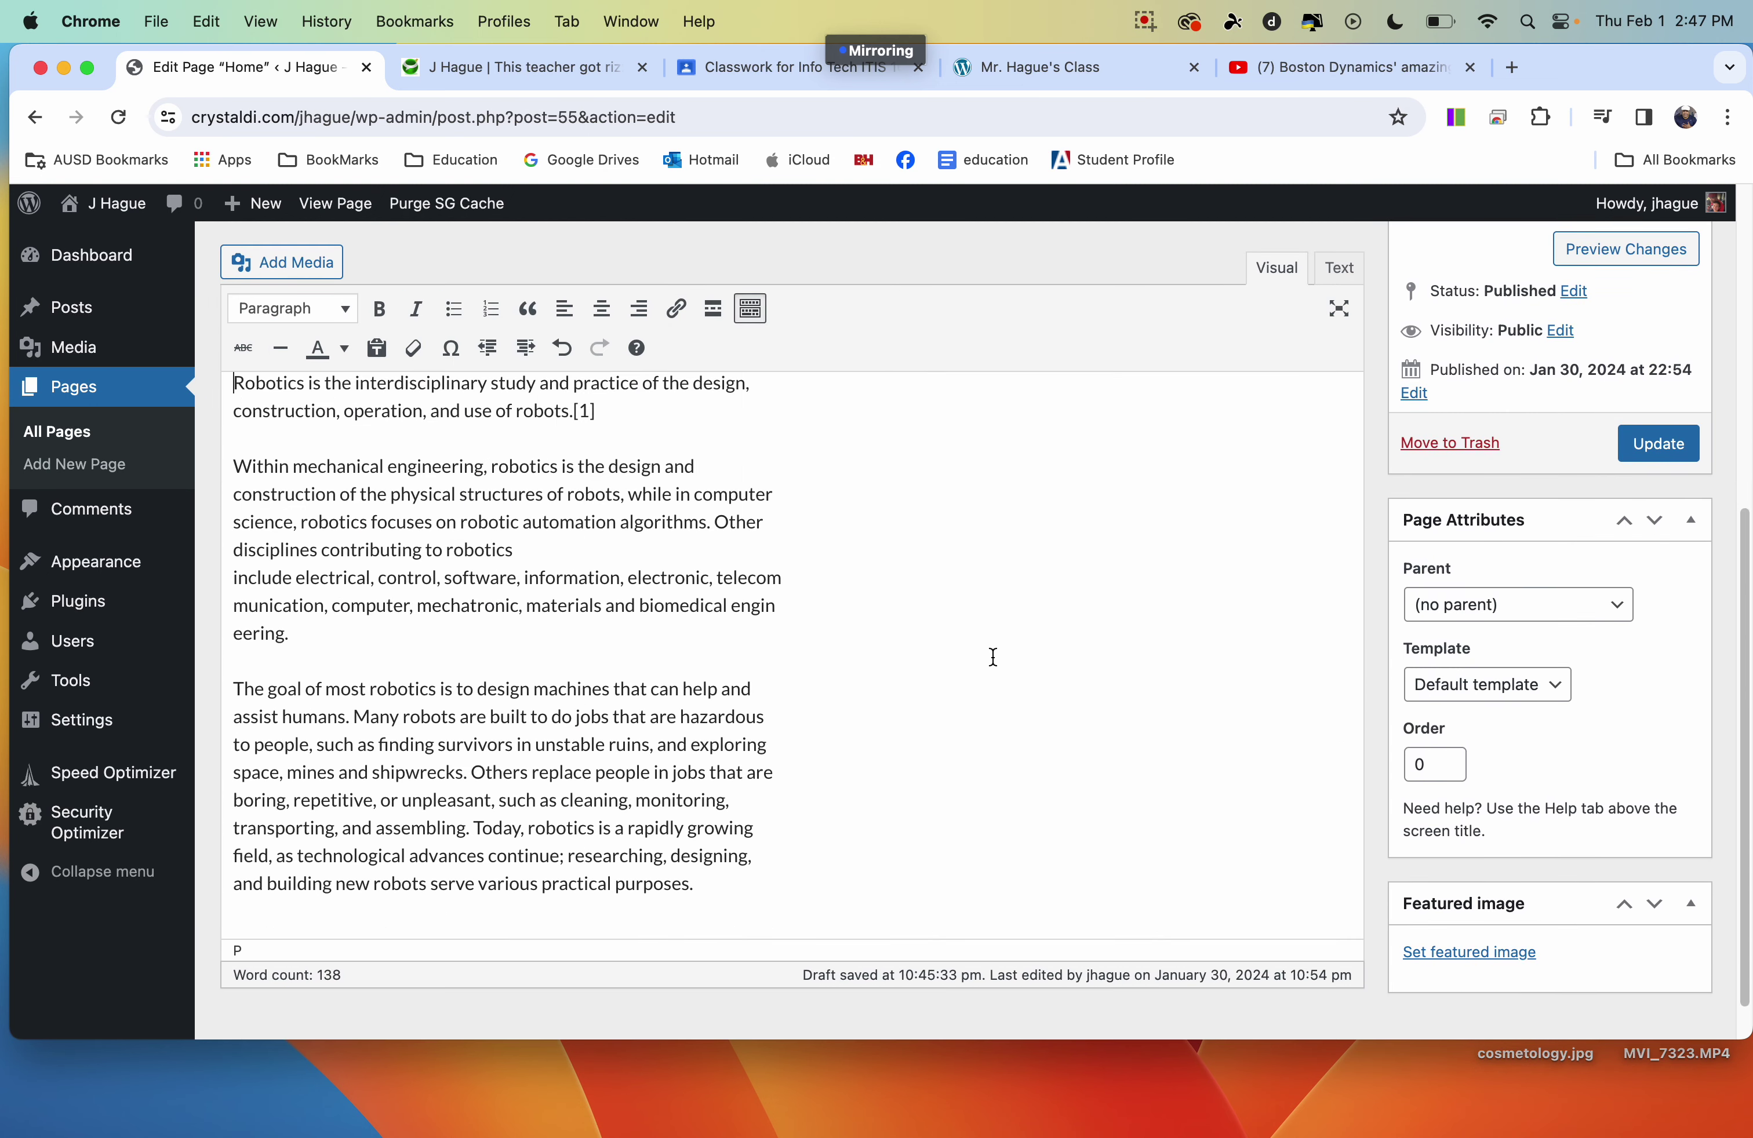
{"action": "scroll", "coordinate": [993, 657], "scroll_direction": "up", "scroll_amount": 8}
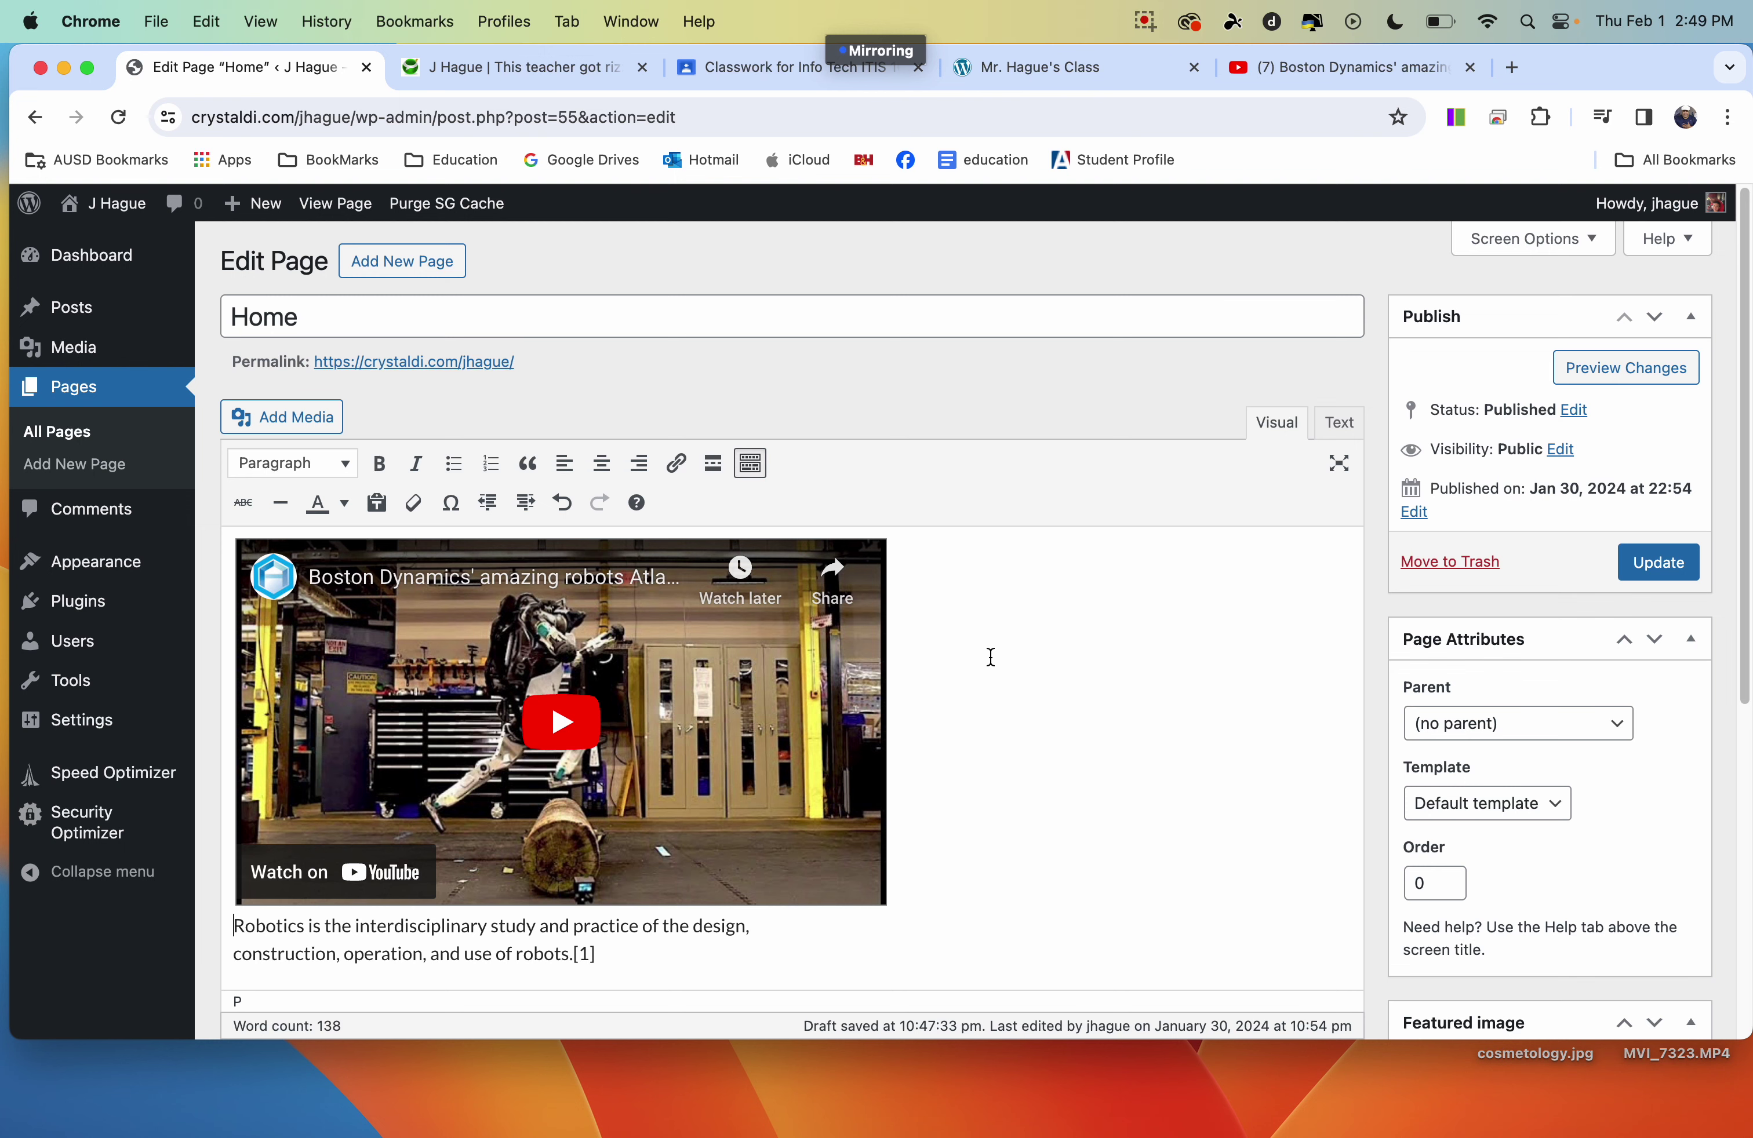
Update the published Home page with the embedded video and look over the saved content
{"action": "left_click", "coordinate": [1672, 563]}
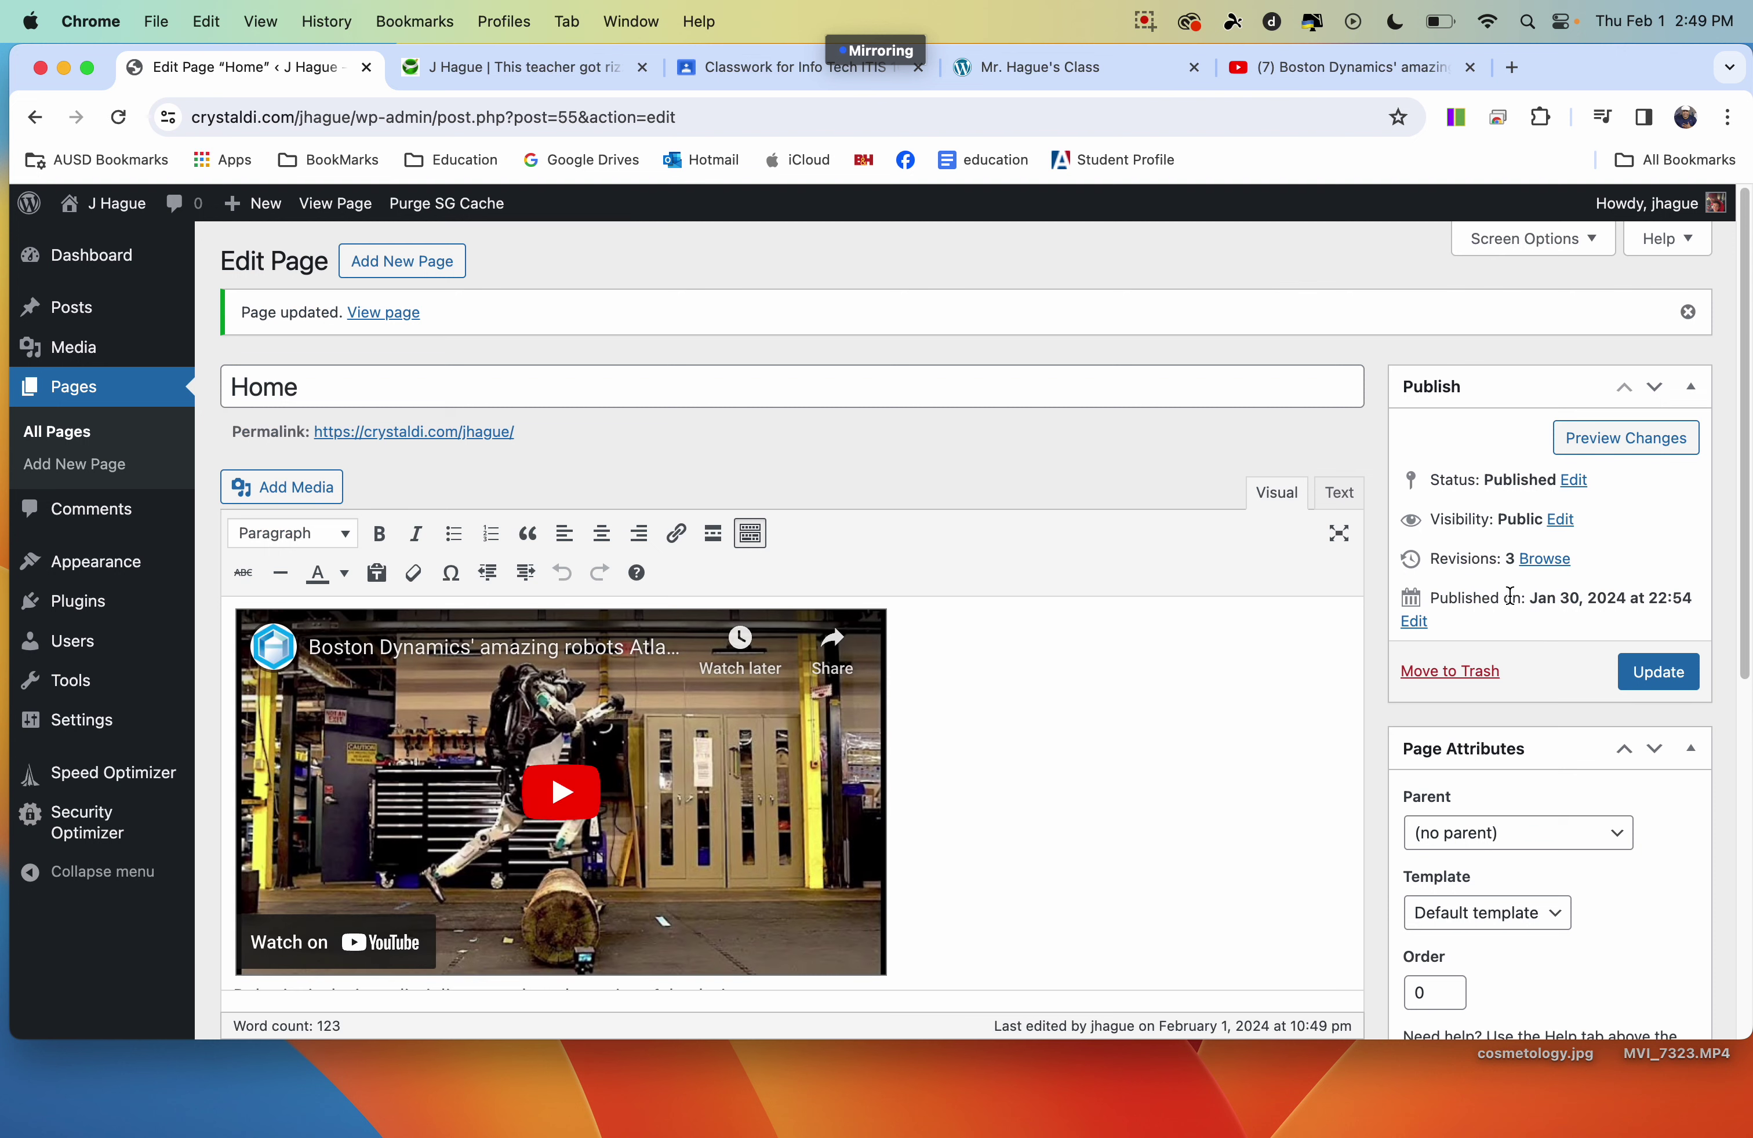
{"action": "scroll", "coordinate": [1119, 802], "scroll_direction": "down", "scroll_amount": 3}
{"action": "scroll", "coordinate": [1119, 802], "scroll_direction": "up", "scroll_amount": 3}
Switch to the live site and open the Series Elastic Actuators page under Components
{"action": "left_click", "coordinate": [552, 70]}
{"action": "mouse_move", "coordinate": [1049, 252]}
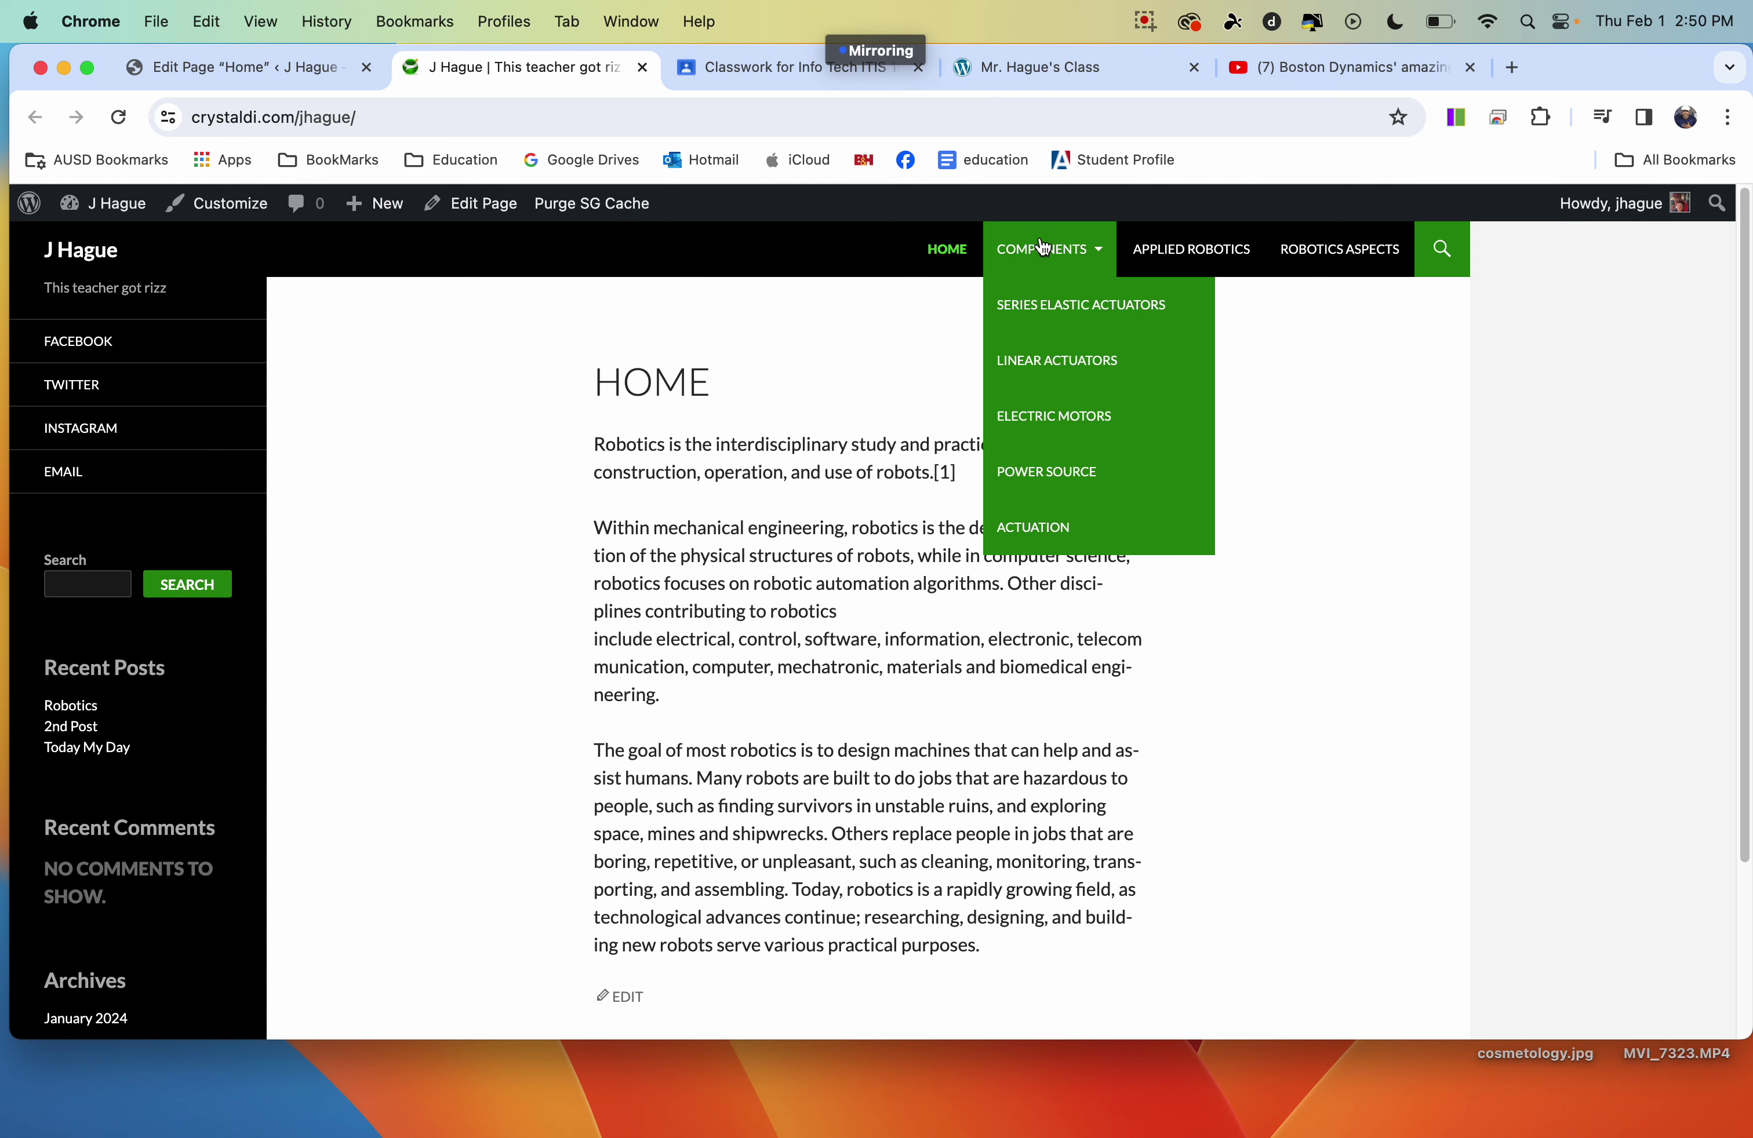
{"action": "left_click", "coordinate": [1049, 320]}
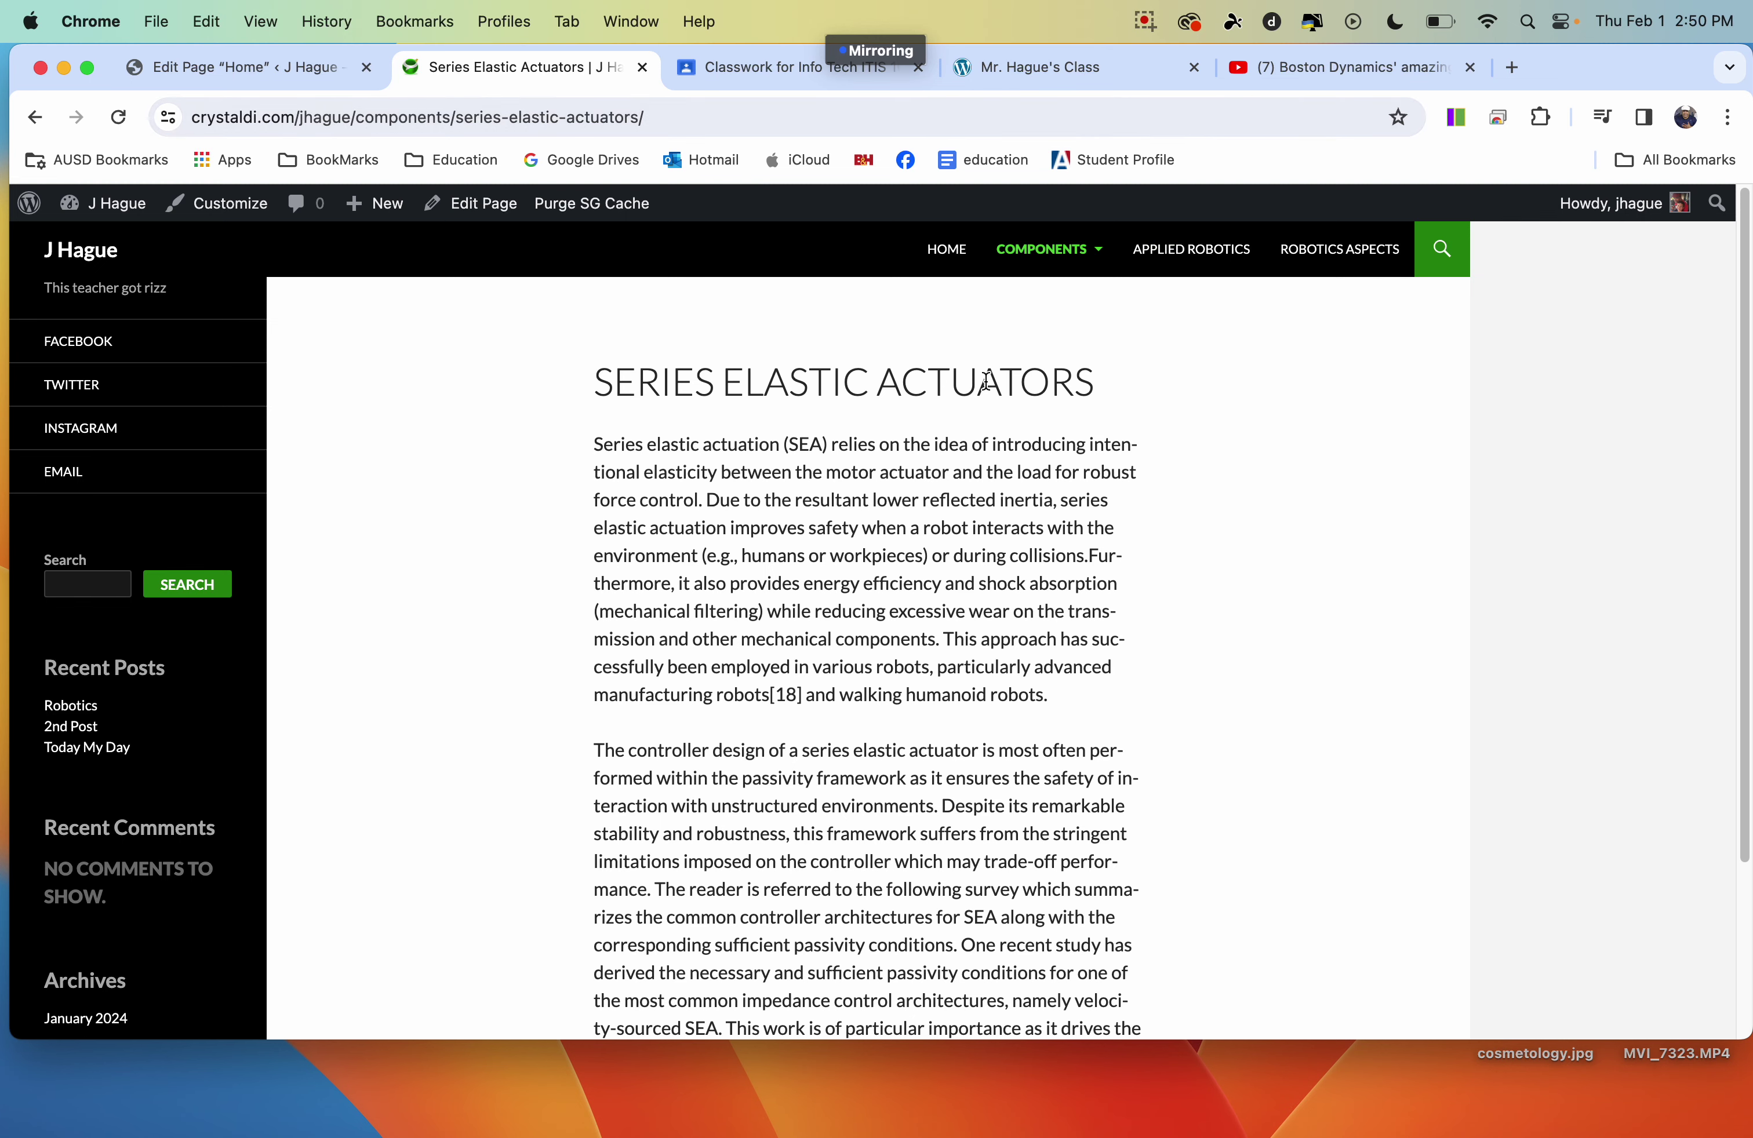
Search the web for "wikipedia robotics" and open the Wikipedia Robotics article
{"action": "left_click", "coordinate": [771, 70]}
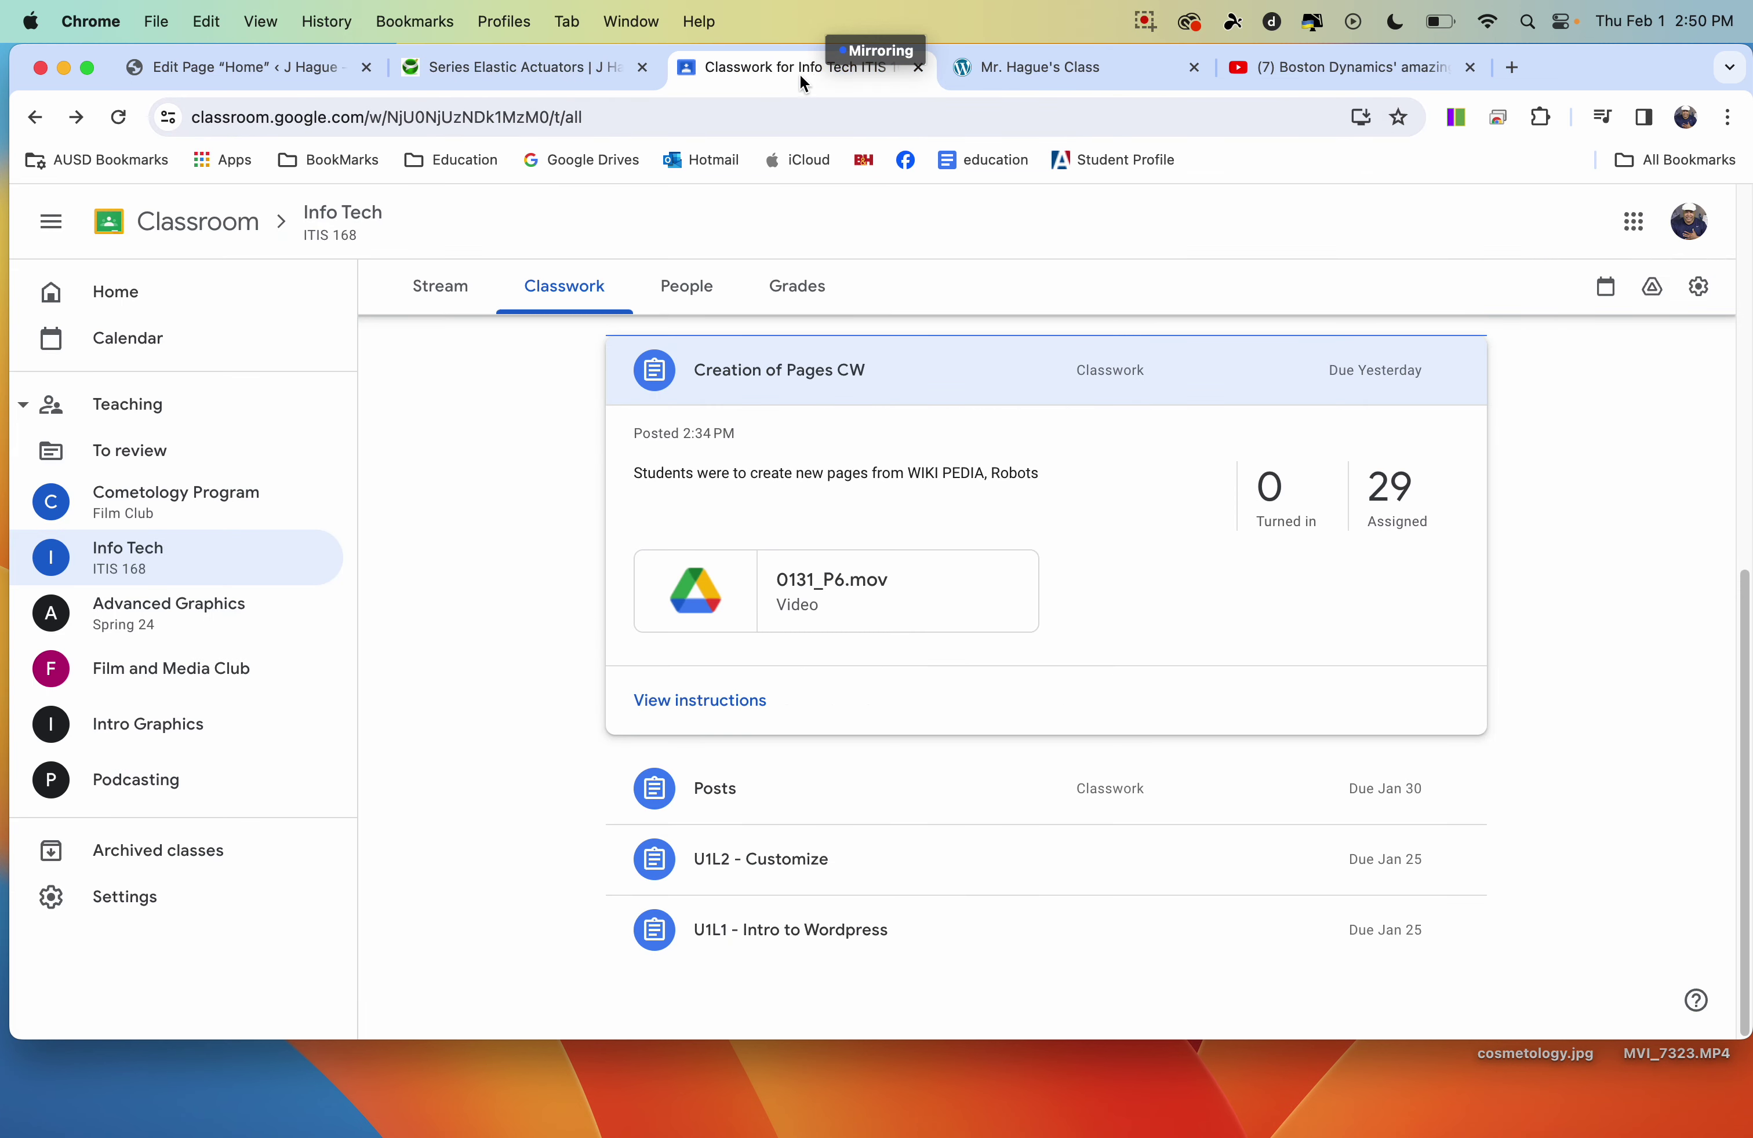
{"action": "left_click", "coordinate": [574, 71]}
{"action": "left_click", "coordinate": [1094, 68]}
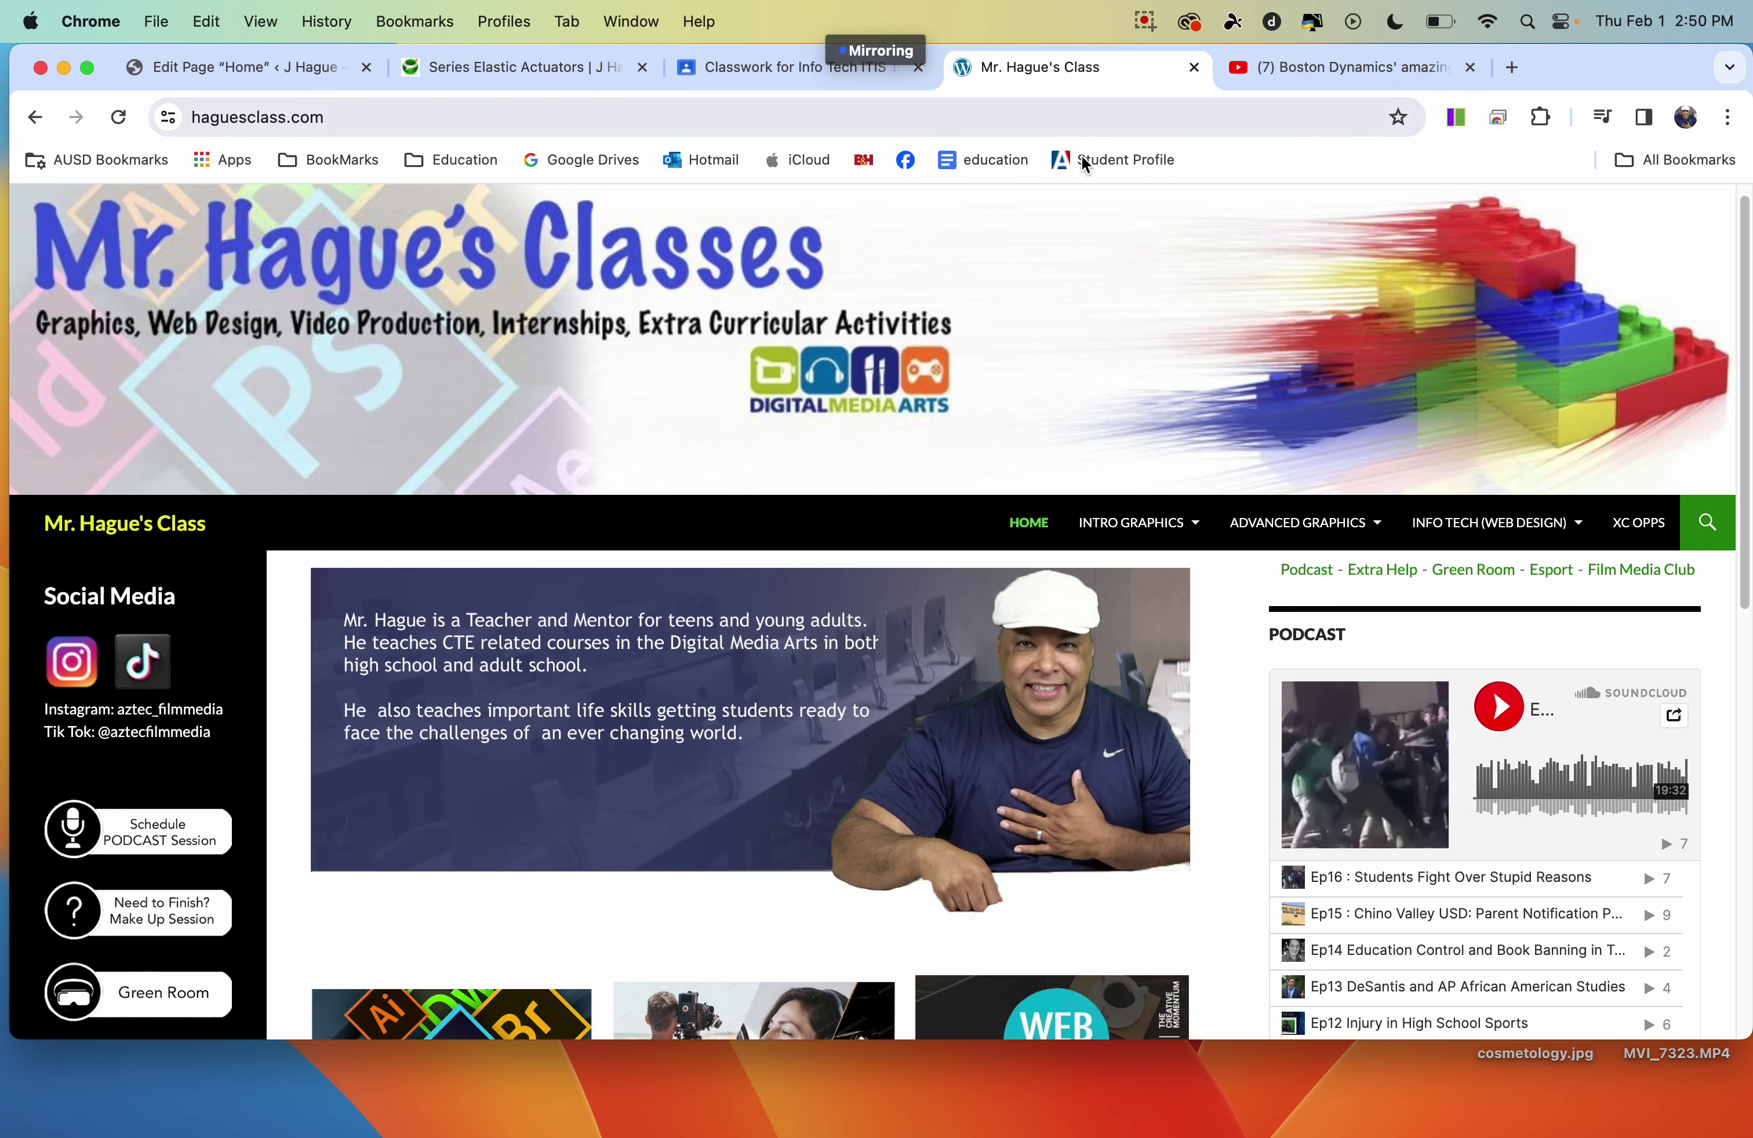
{"action": "left_click", "coordinate": [632, 123]}
{"action": "type", "text": "wiki"}
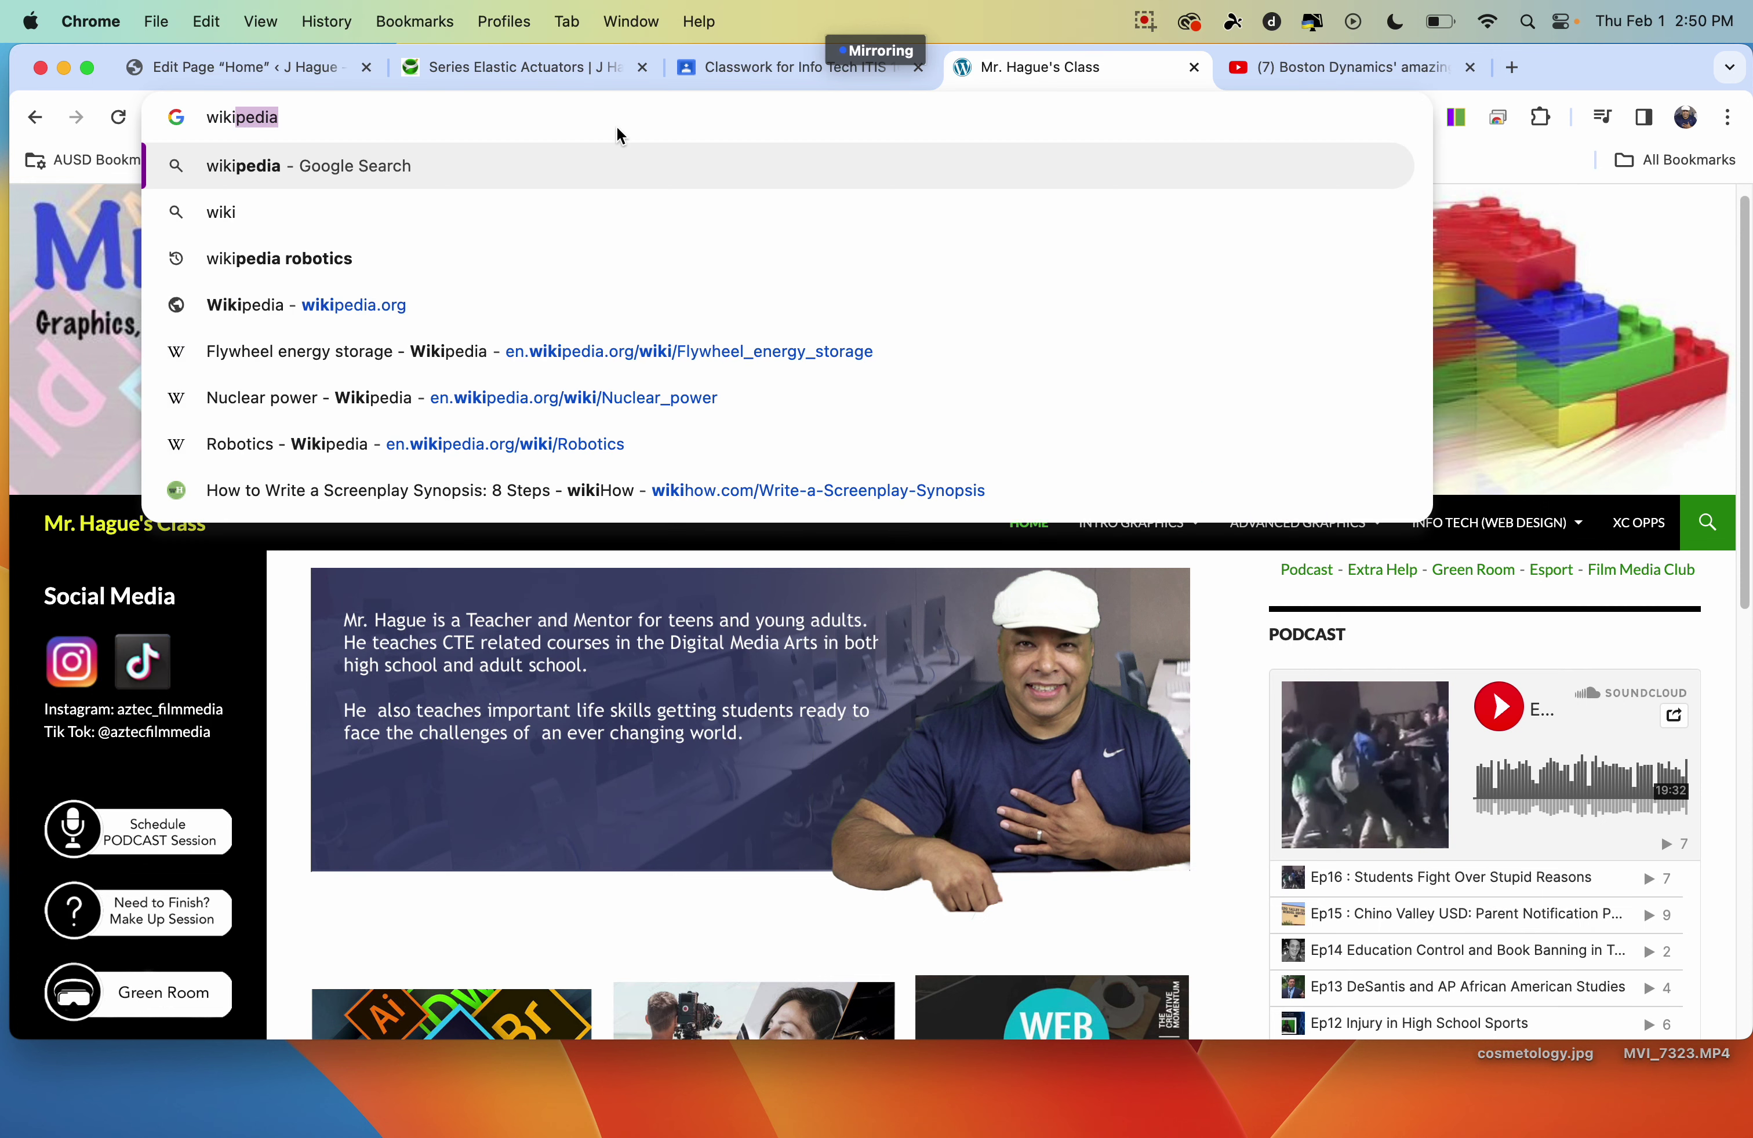
{"action": "key", "text": "BackSpace"}
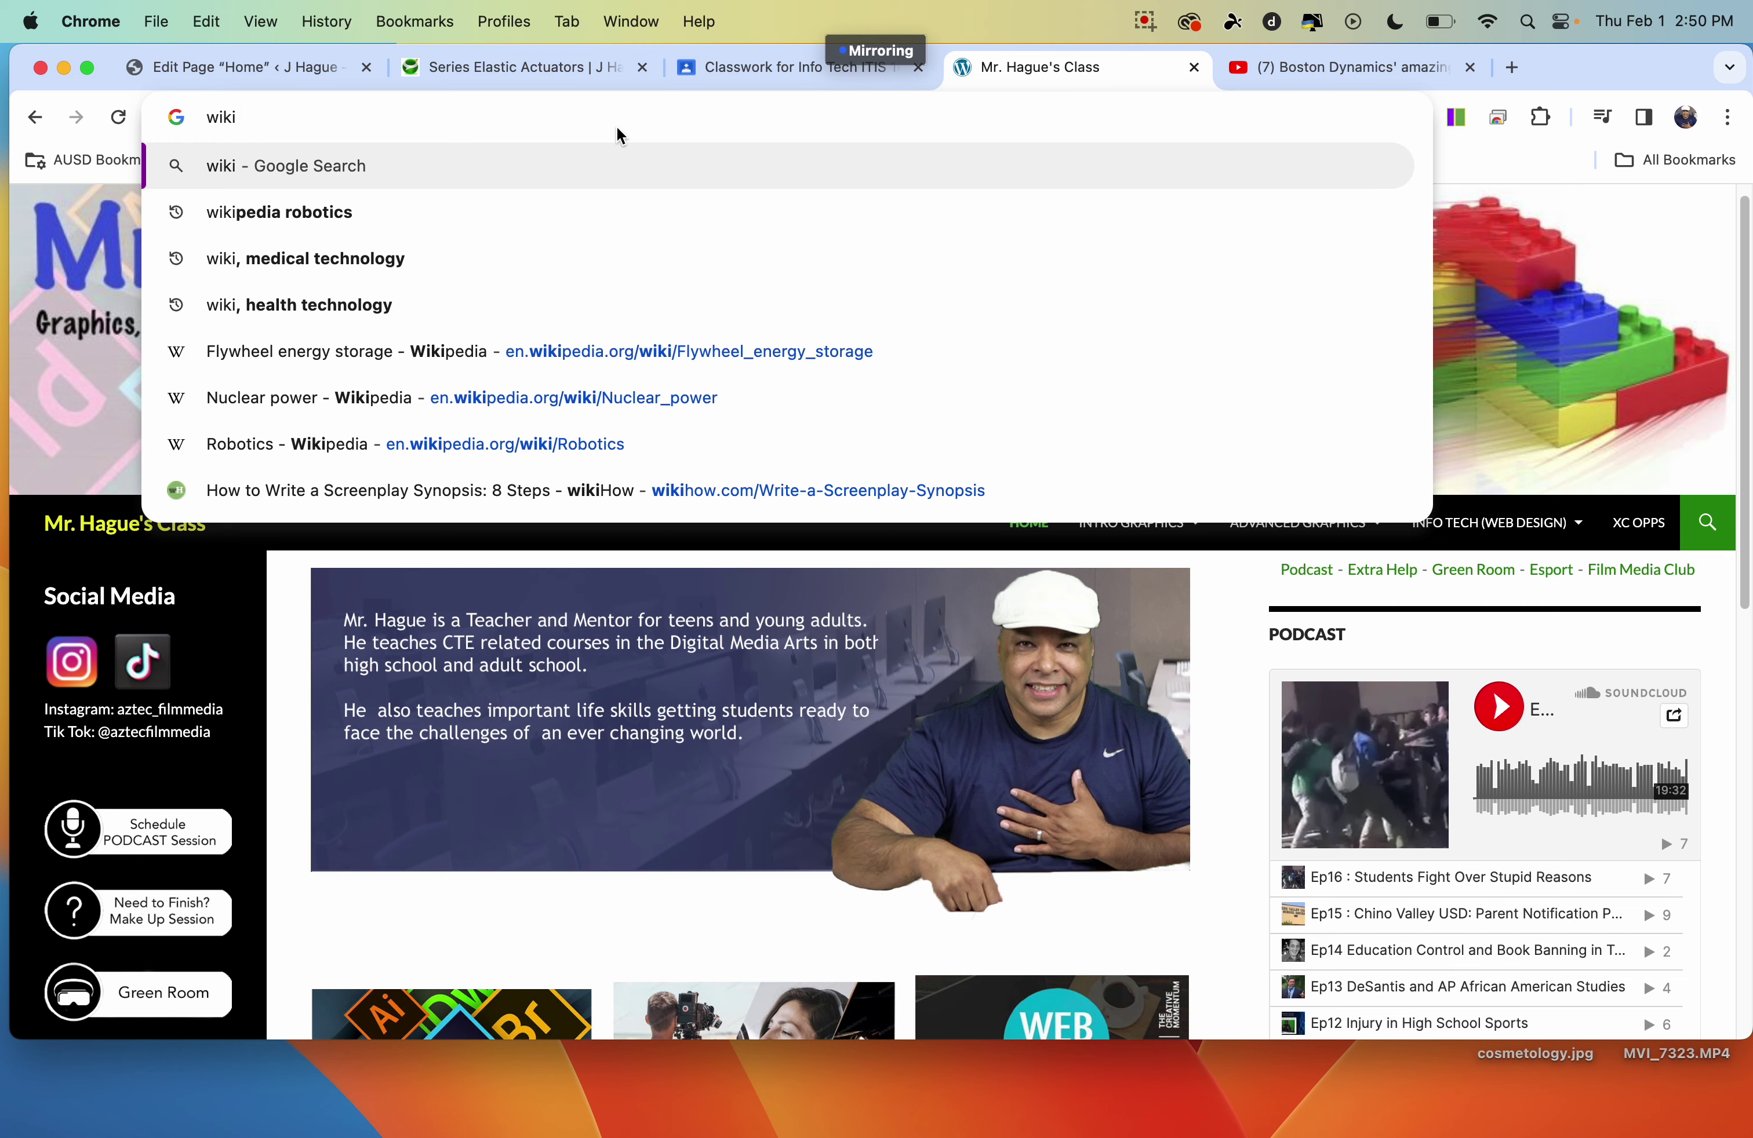
{"action": "left_click", "coordinate": [332, 212]}
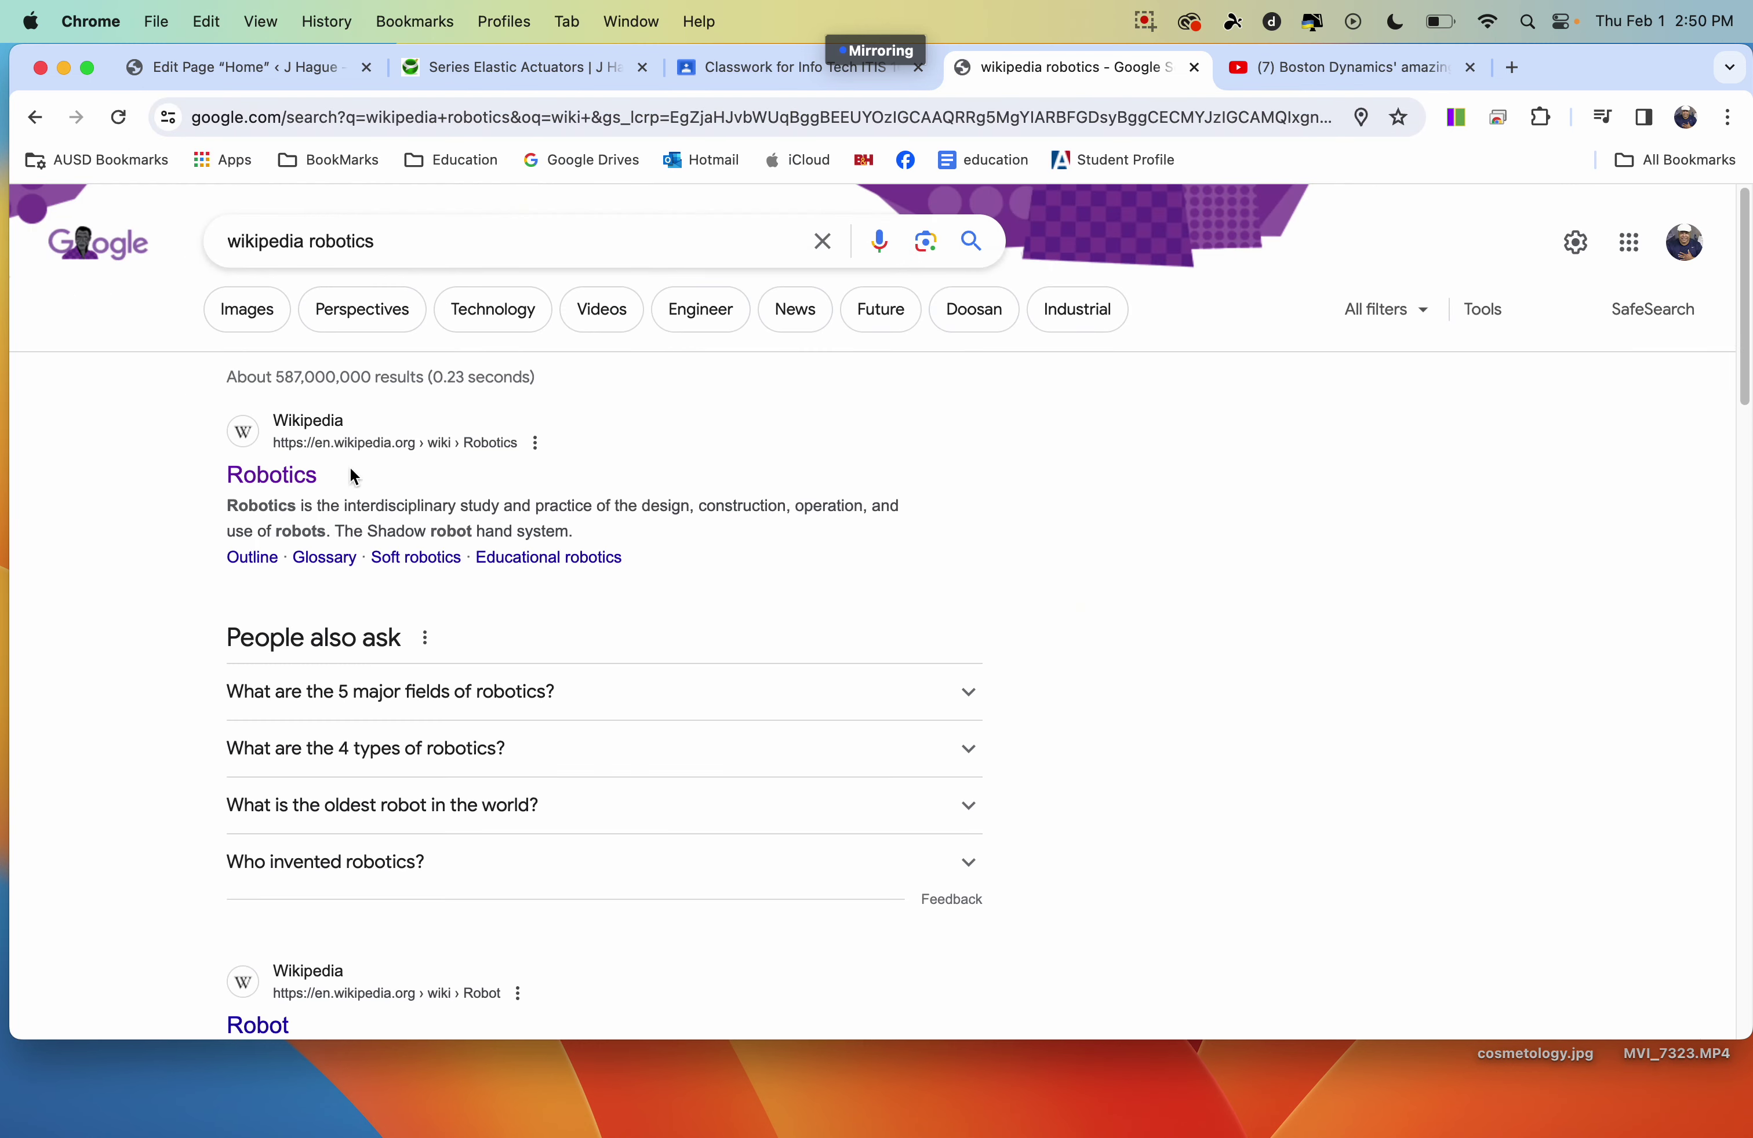
{"action": "left_click", "coordinate": [285, 474]}
Open the article's Shadow robot hand photo in the image viewer and advance to the Type 95 wheel and treads picture
{"action": "scroll", "coordinate": [963, 614], "scroll_direction": "down", "scroll_amount": 6}
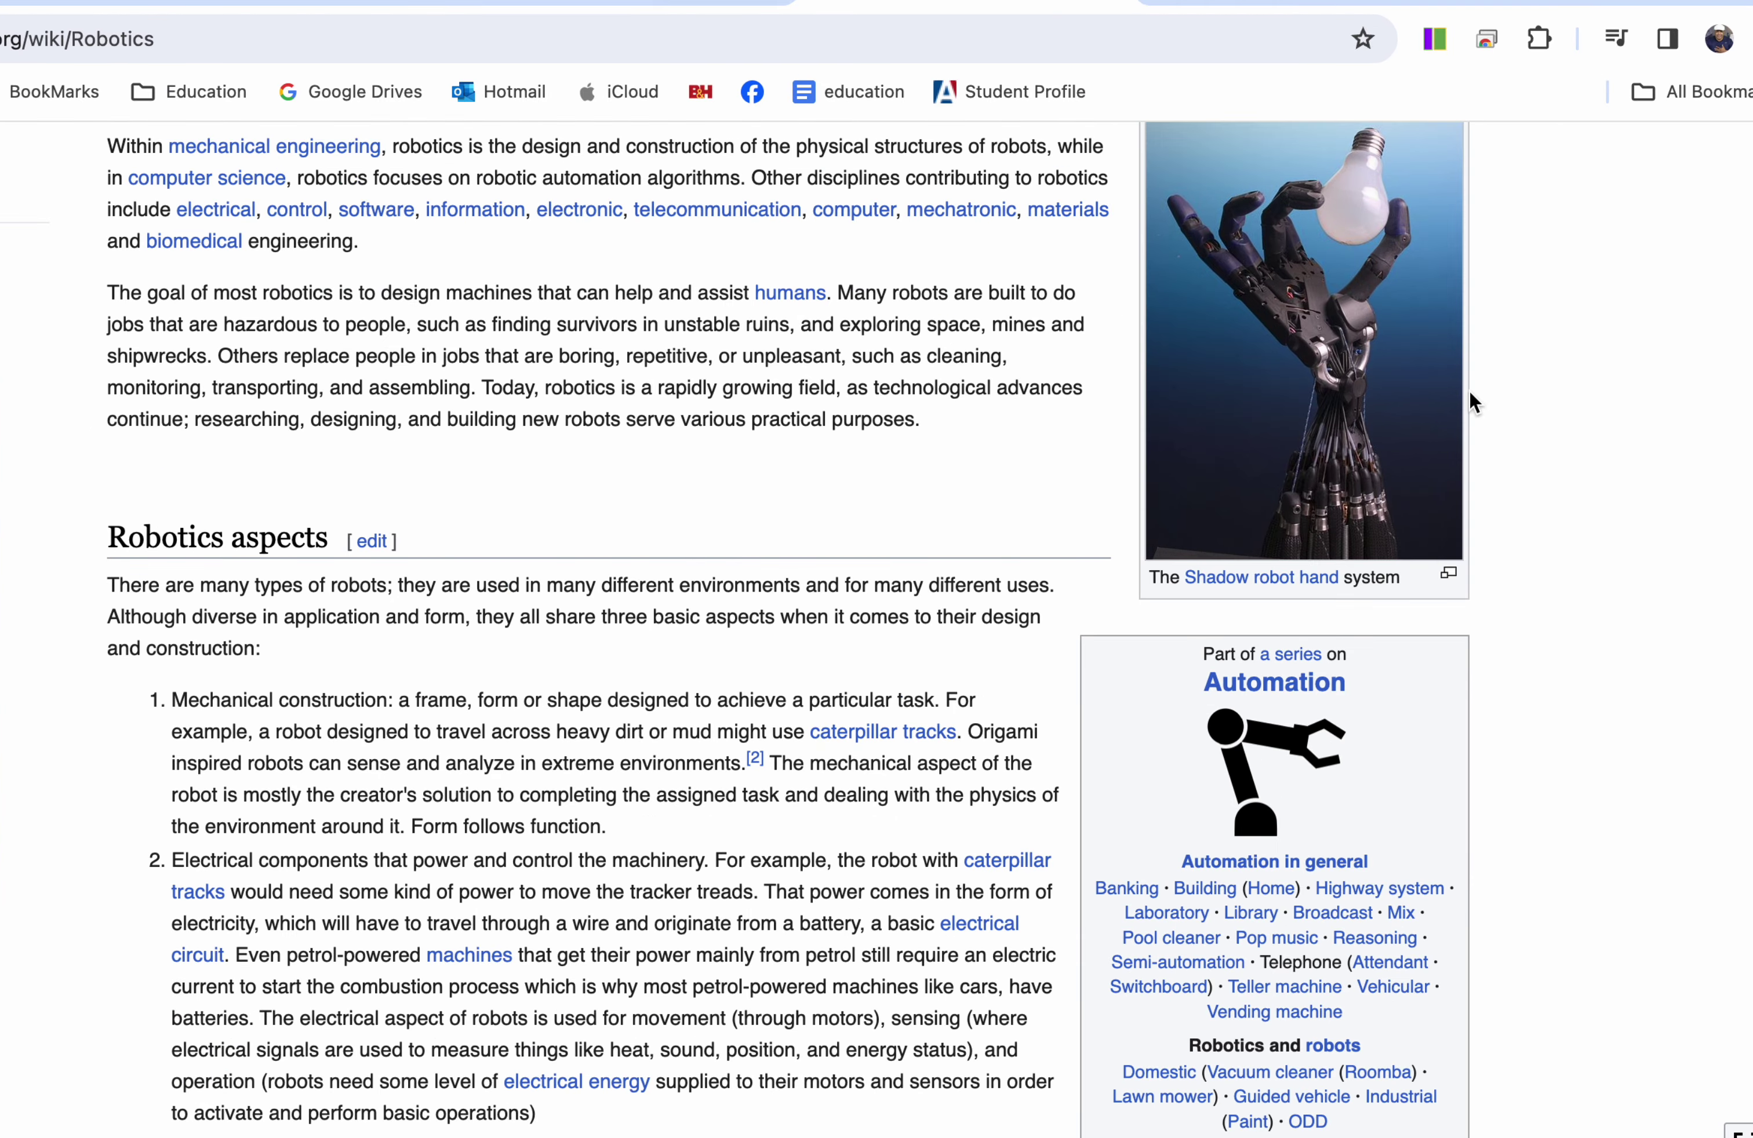
{"action": "left_click", "coordinate": [1390, 333]}
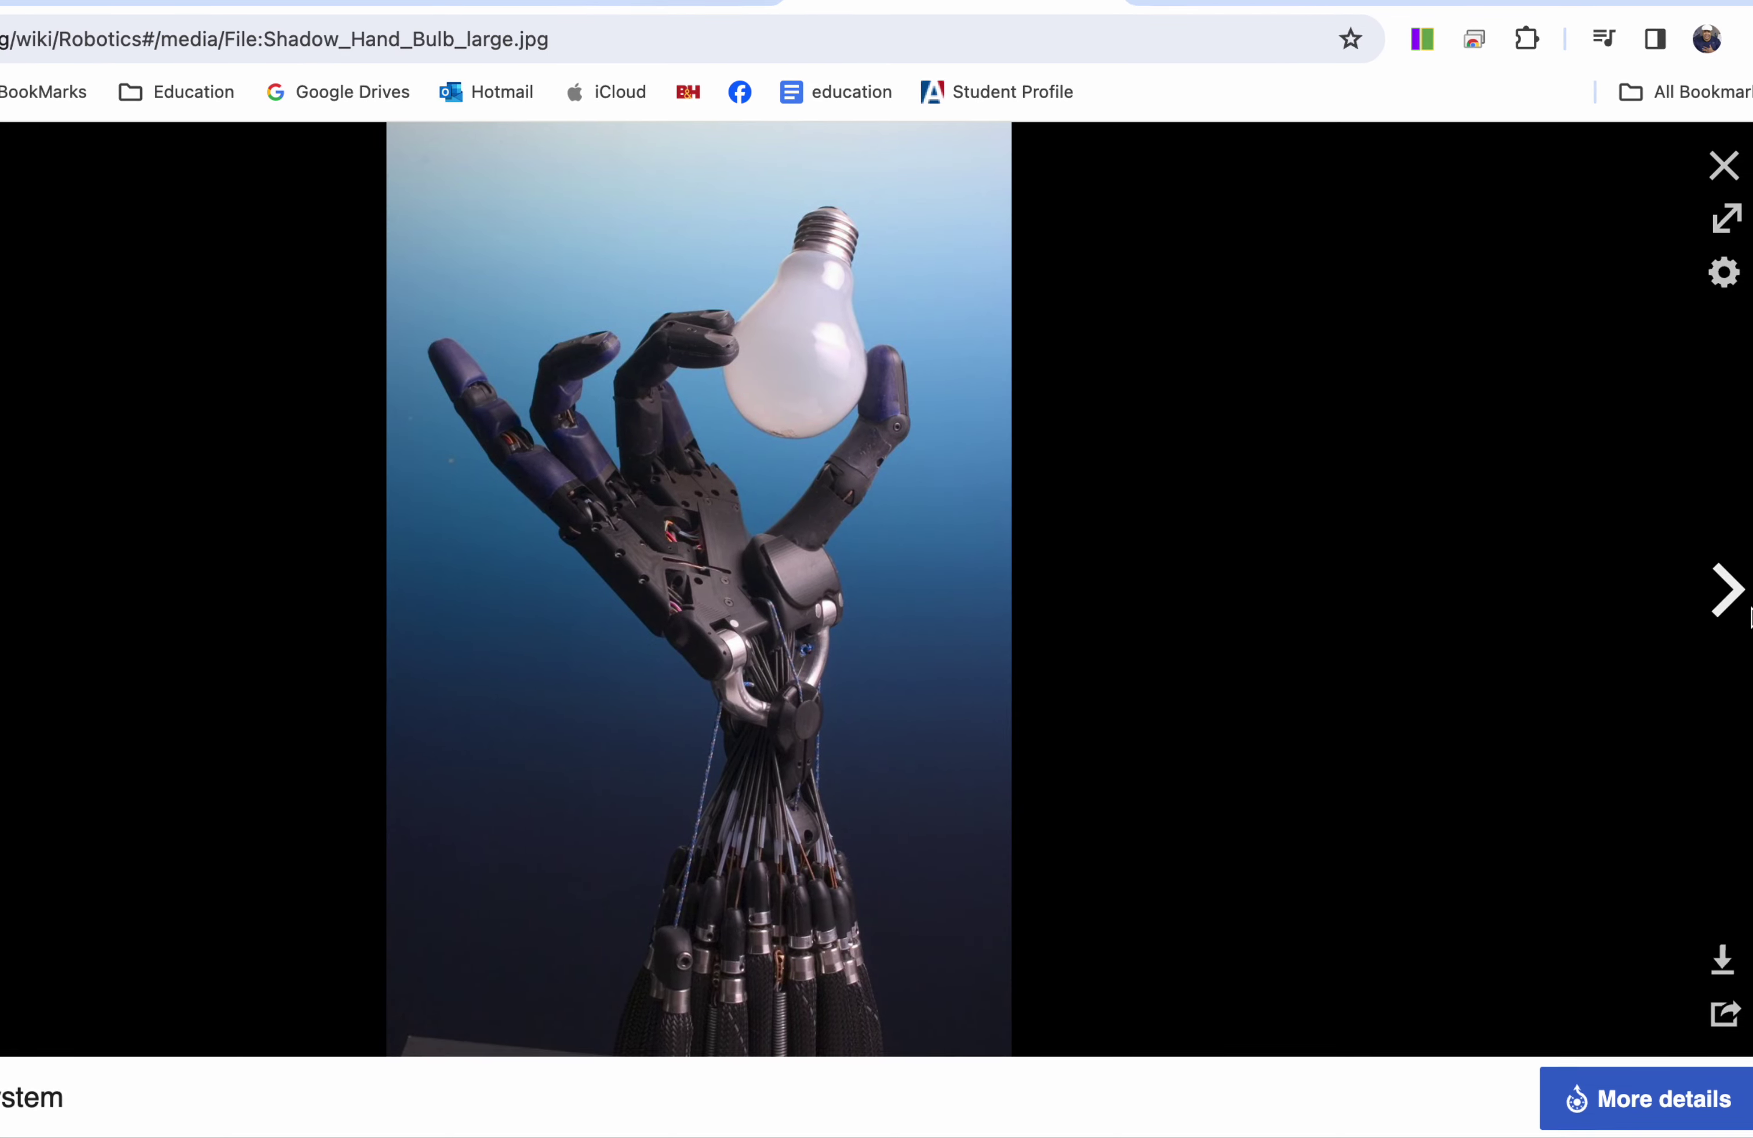
{"action": "left_click", "coordinate": [1726, 590]}
{"action": "left_click", "coordinate": [1726, 590]}
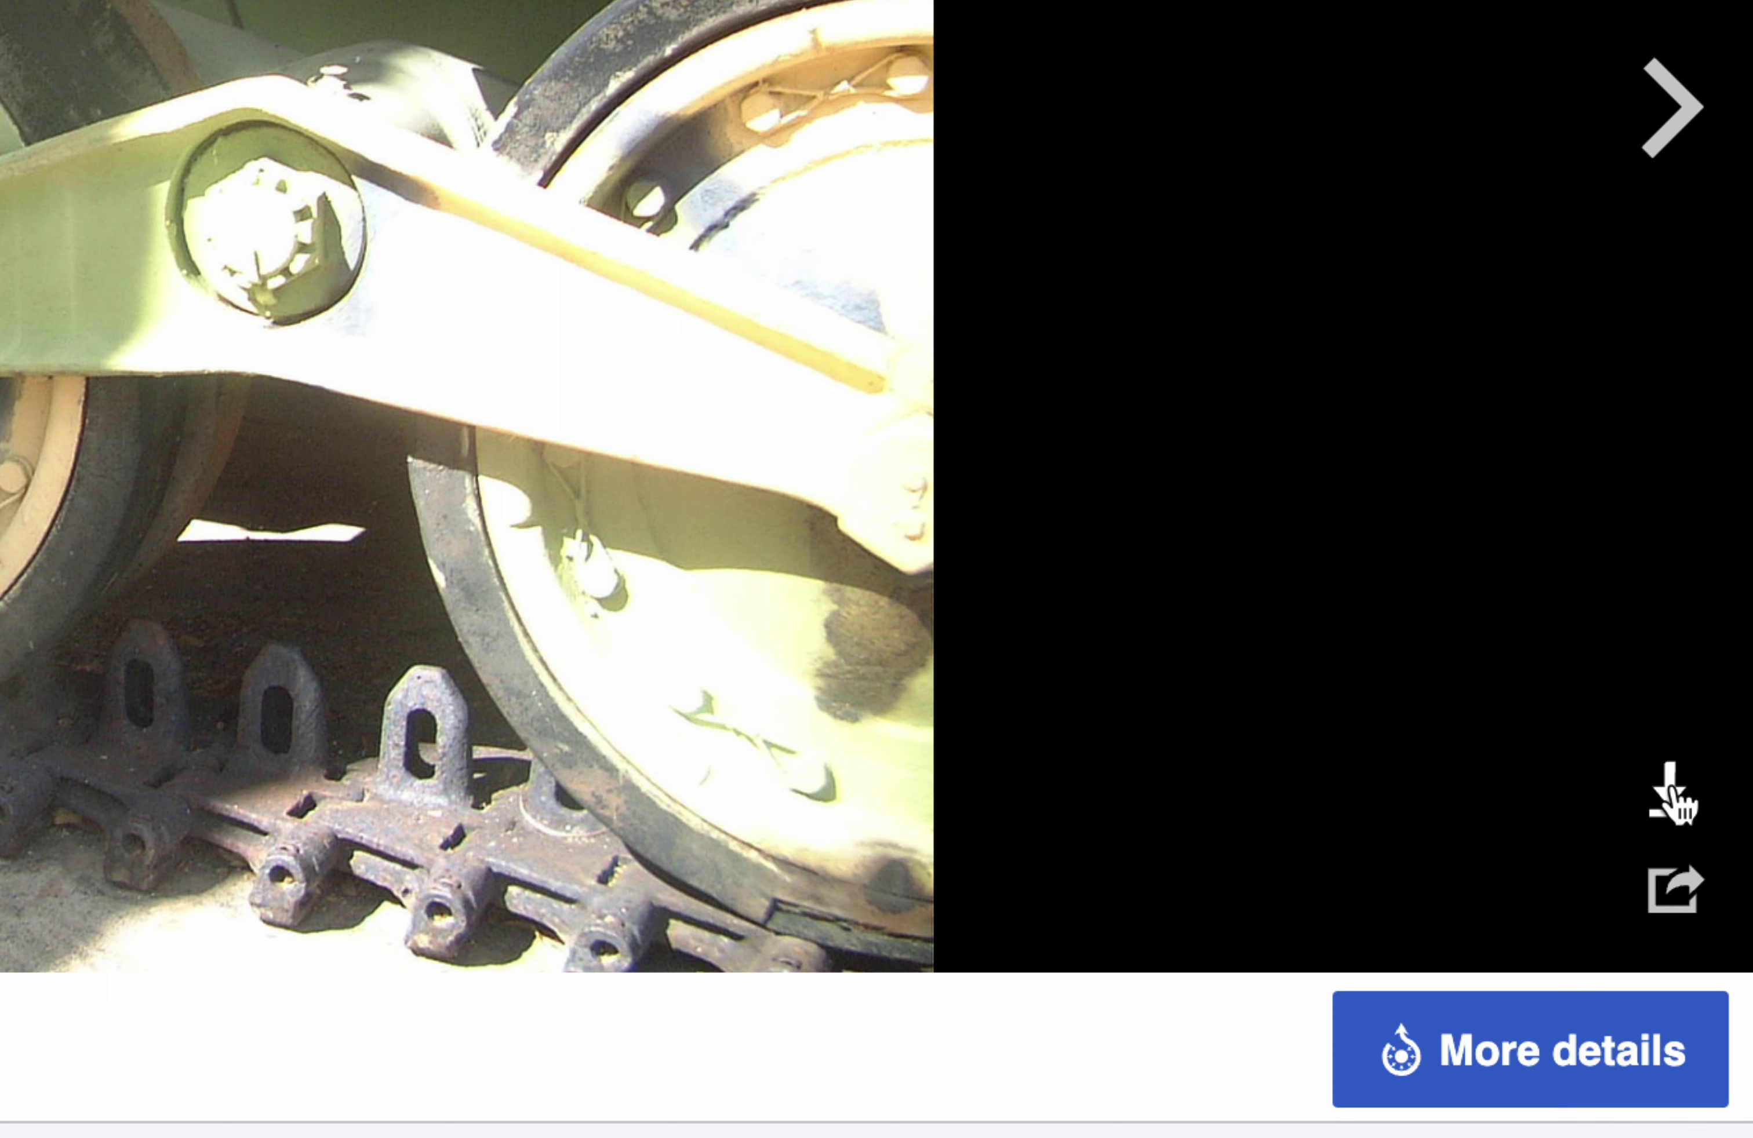
Download the wheel and treads picture in the Small 640 × 480 px size and save it in the Desktop's wp folder
{"action": "left_click", "coordinate": [1672, 797]}
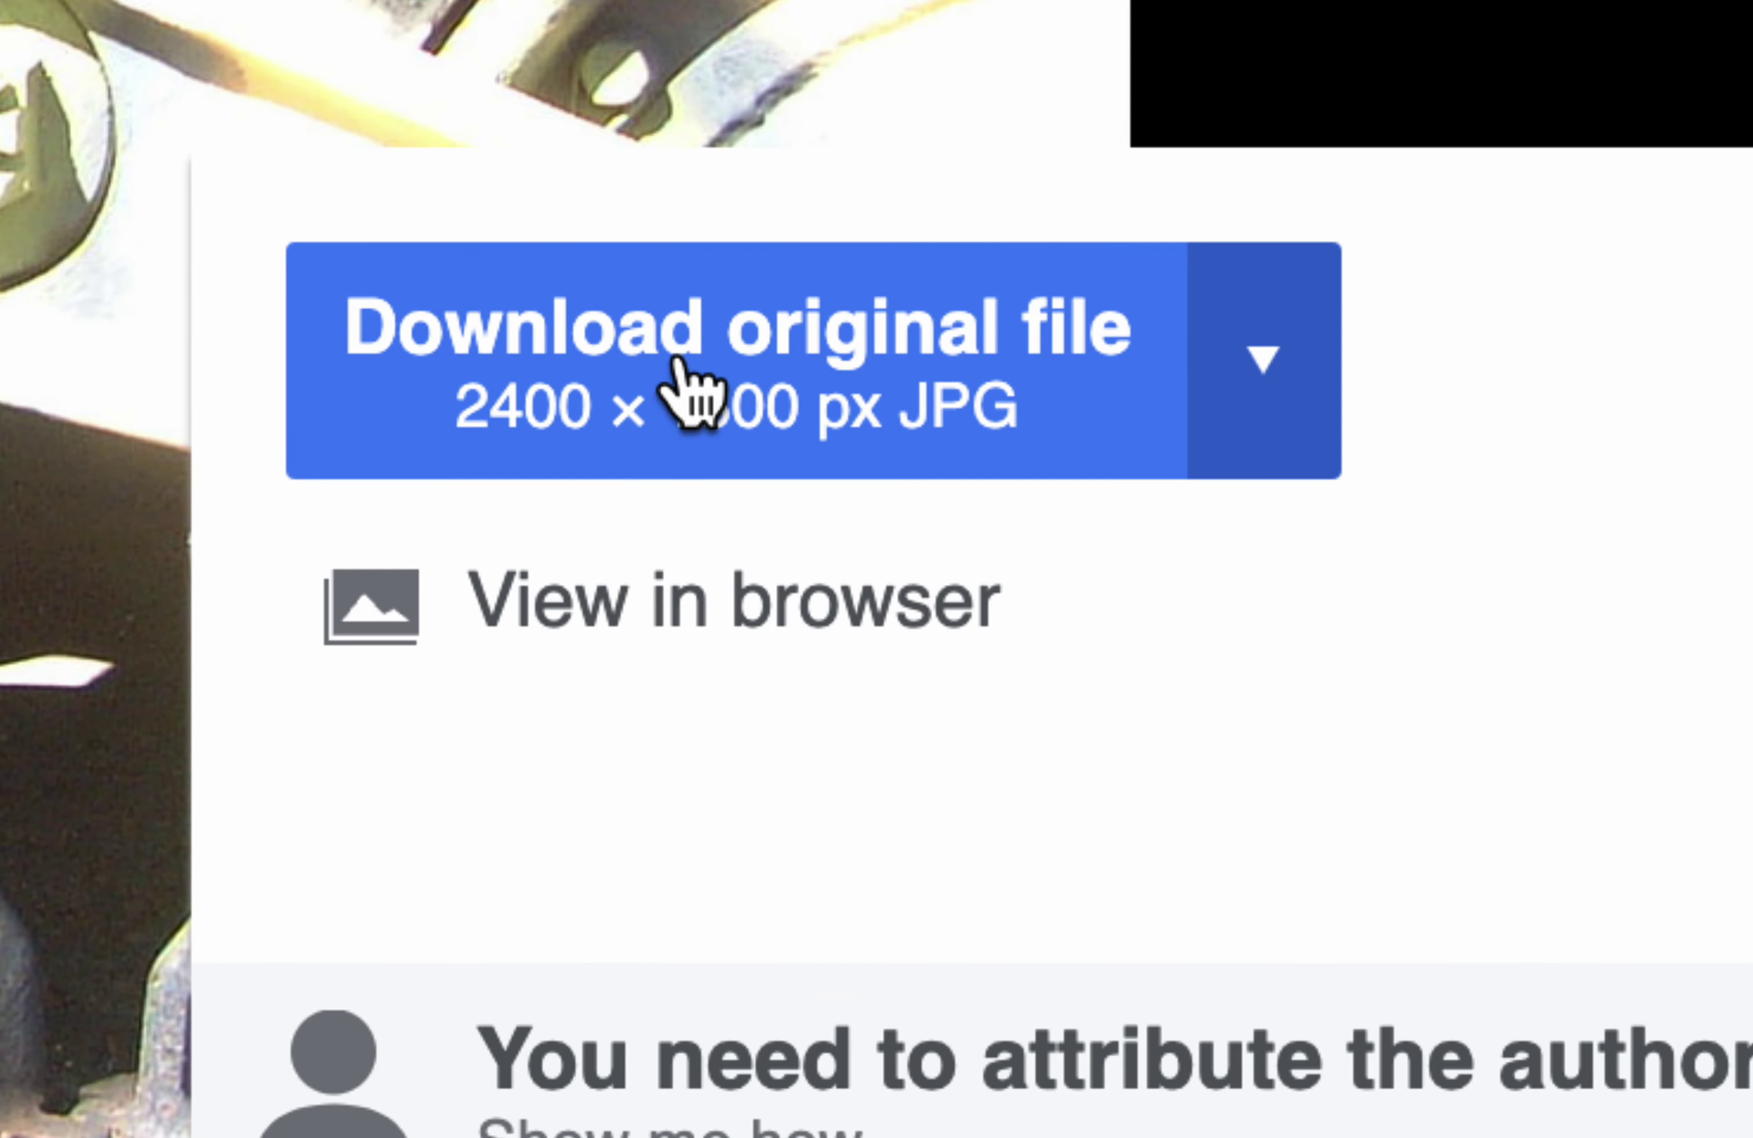
{"action": "left_click", "coordinate": [1083, 362]}
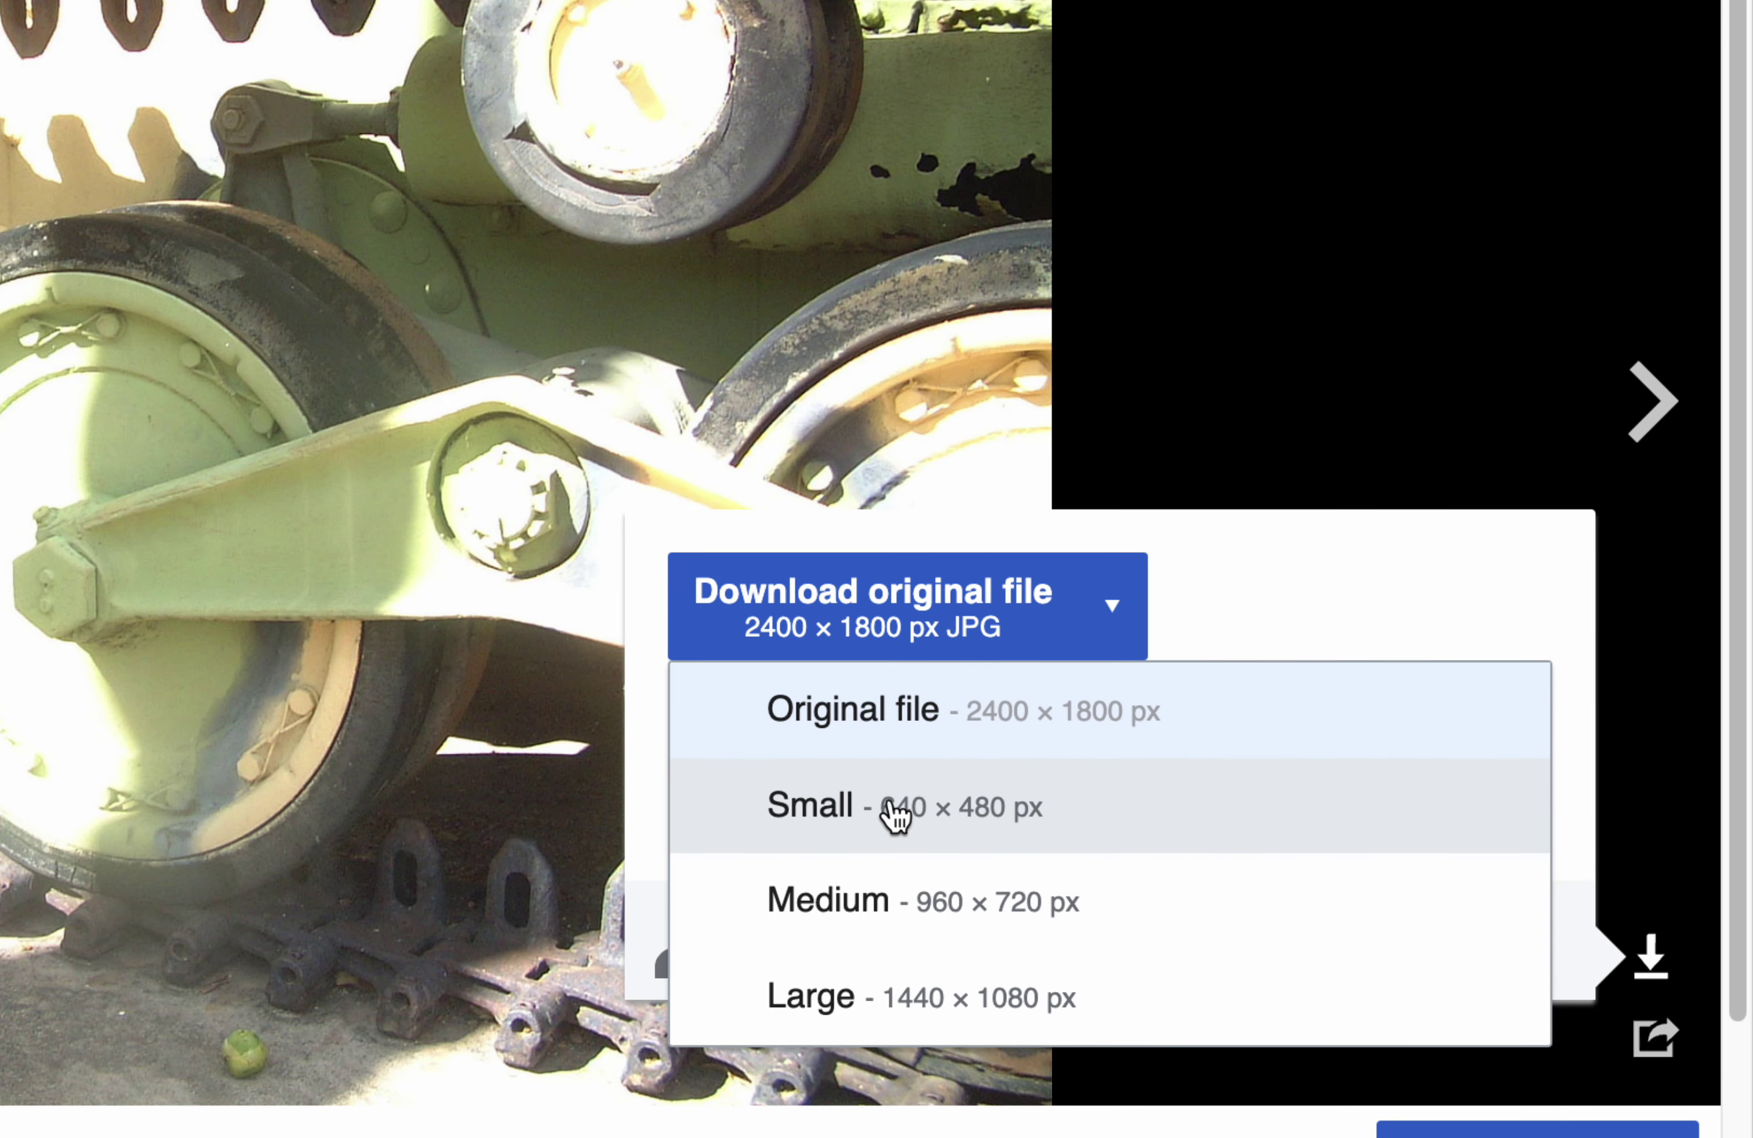
{"action": "left_click", "coordinate": [800, 822]}
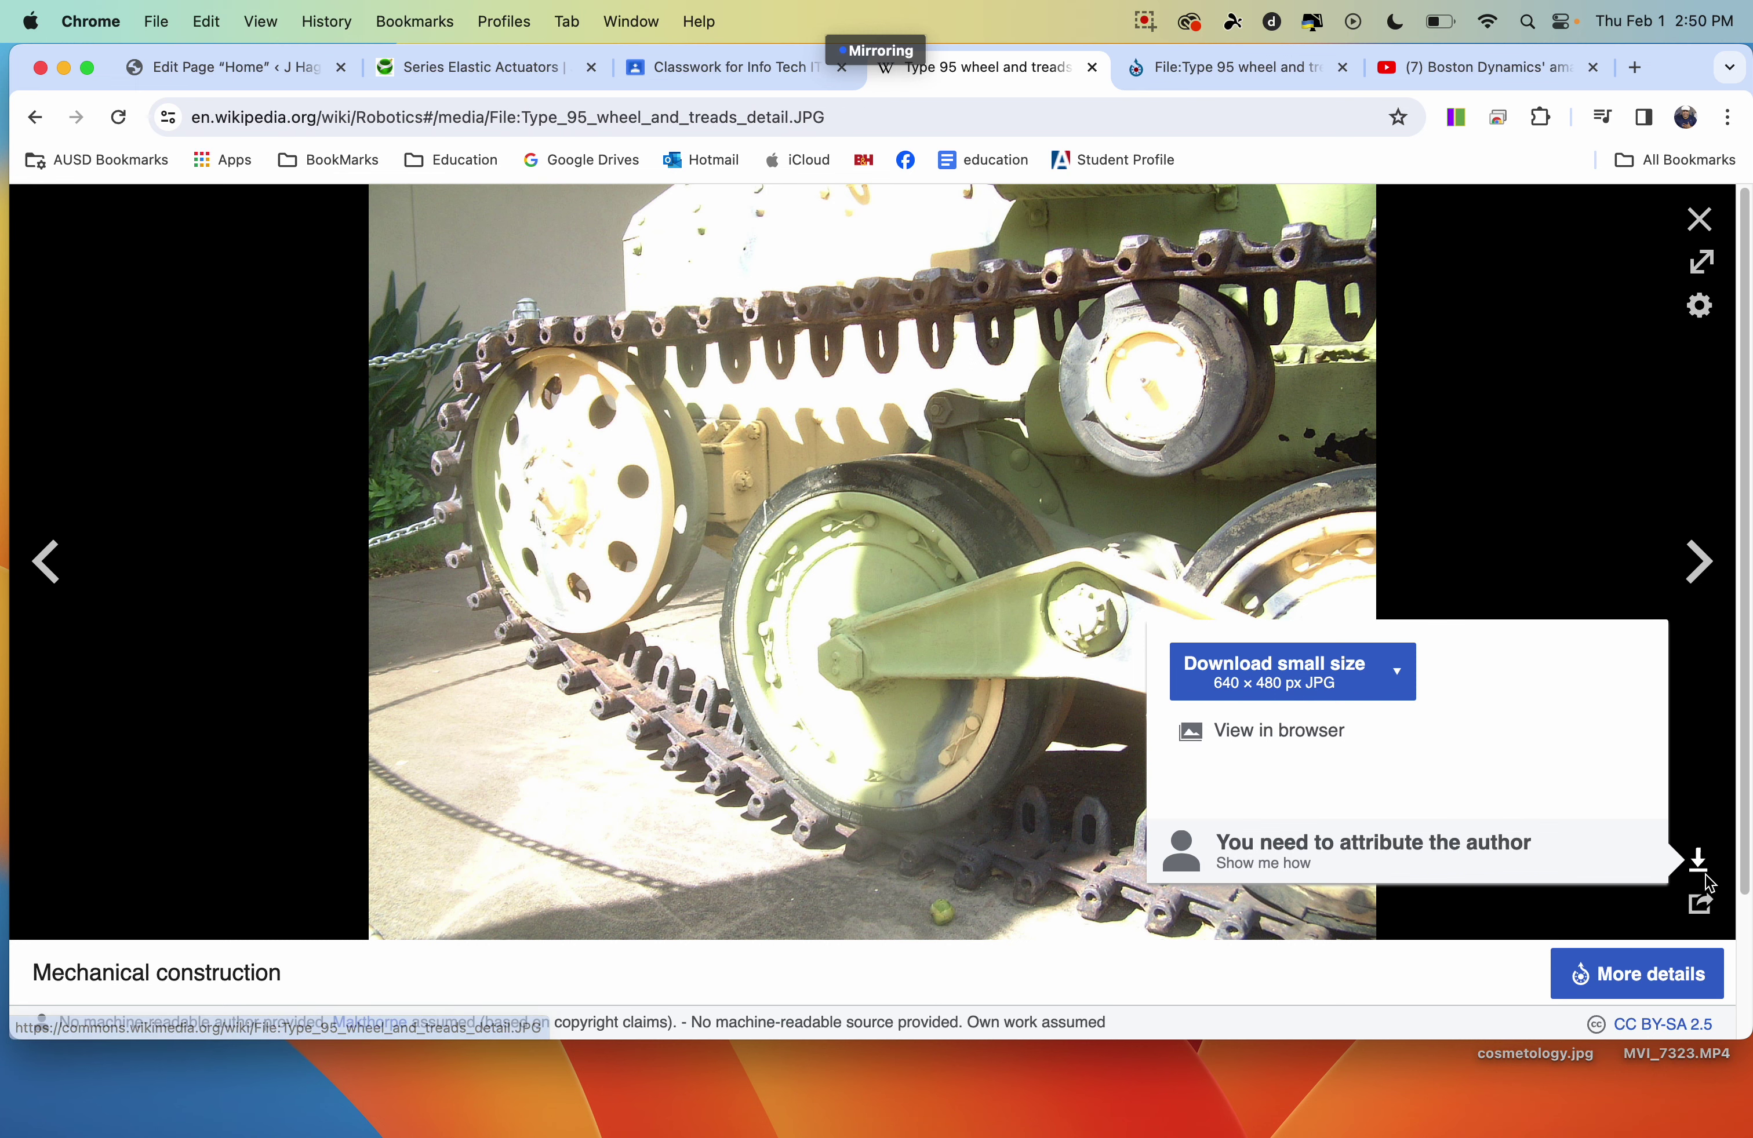
{"action": "left_click", "coordinate": [1328, 673]}
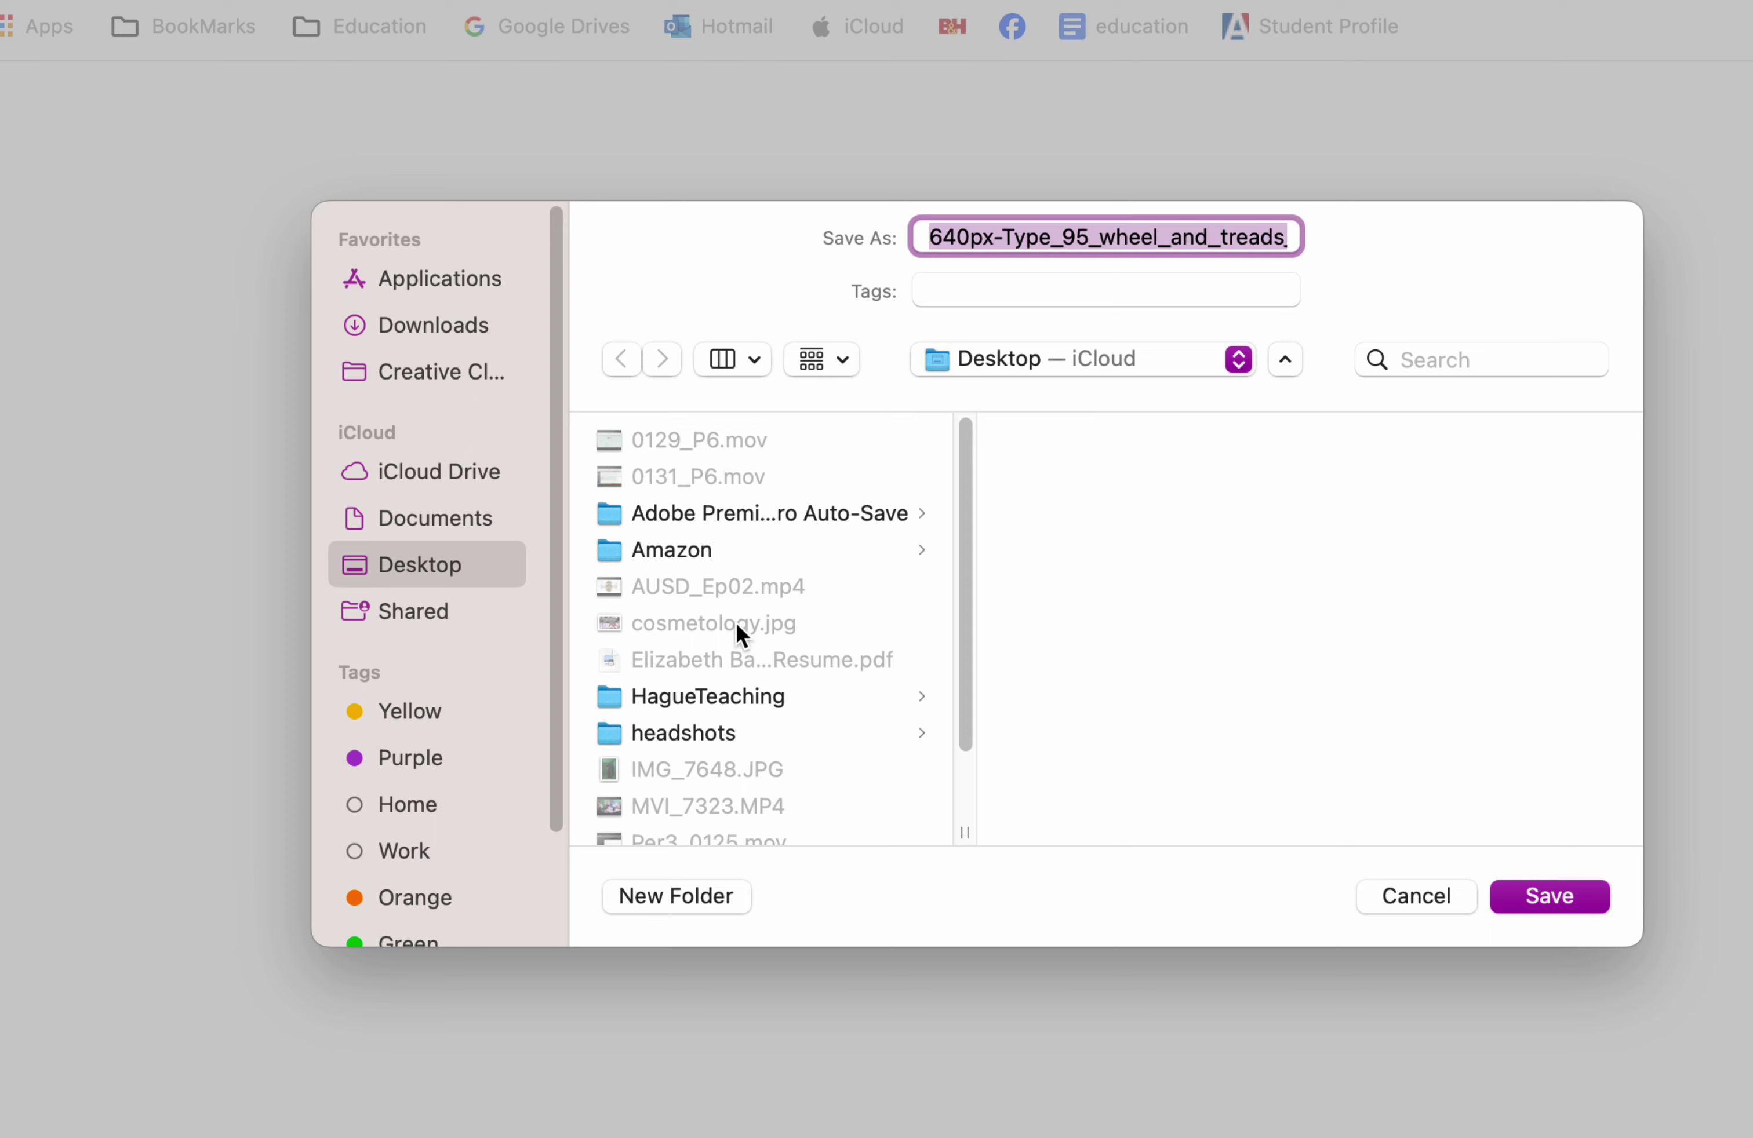
{"action": "scroll", "coordinate": [710, 650], "scroll_direction": "down", "scroll_amount": 3}
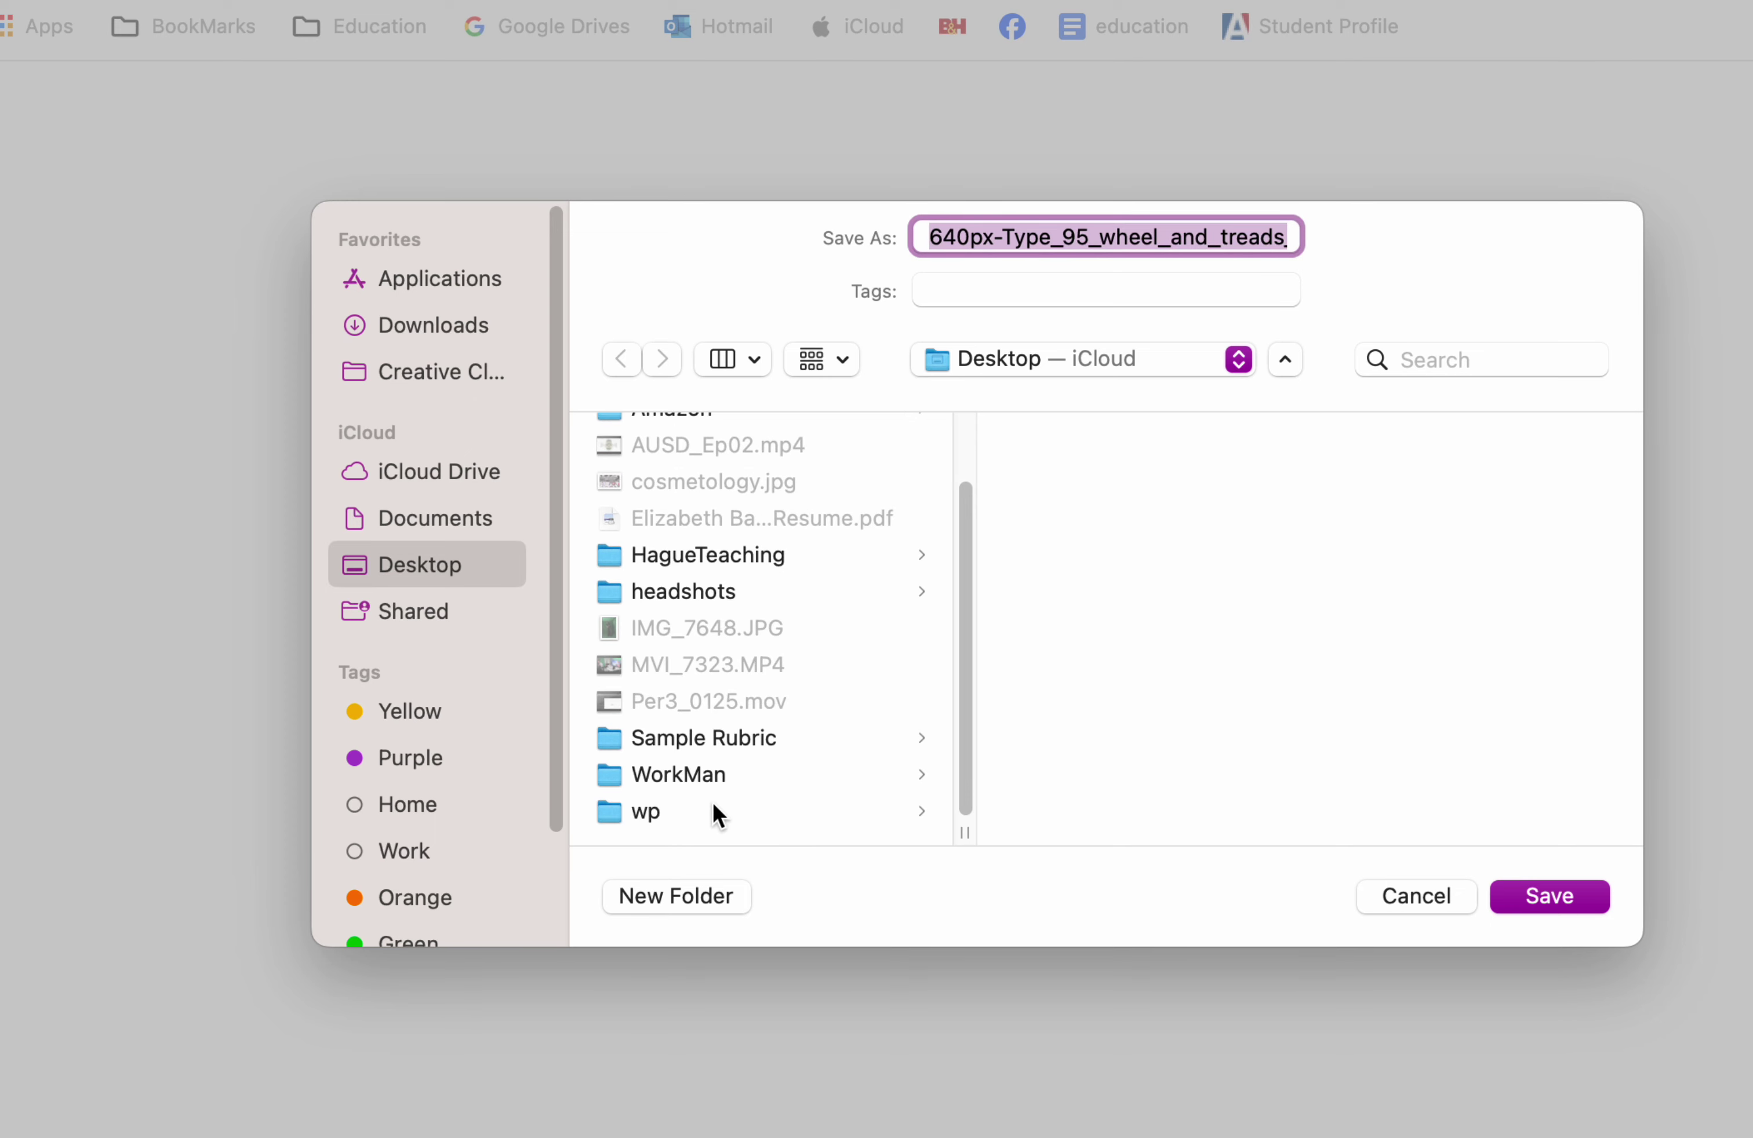
{"action": "left_click", "coordinate": [656, 813]}
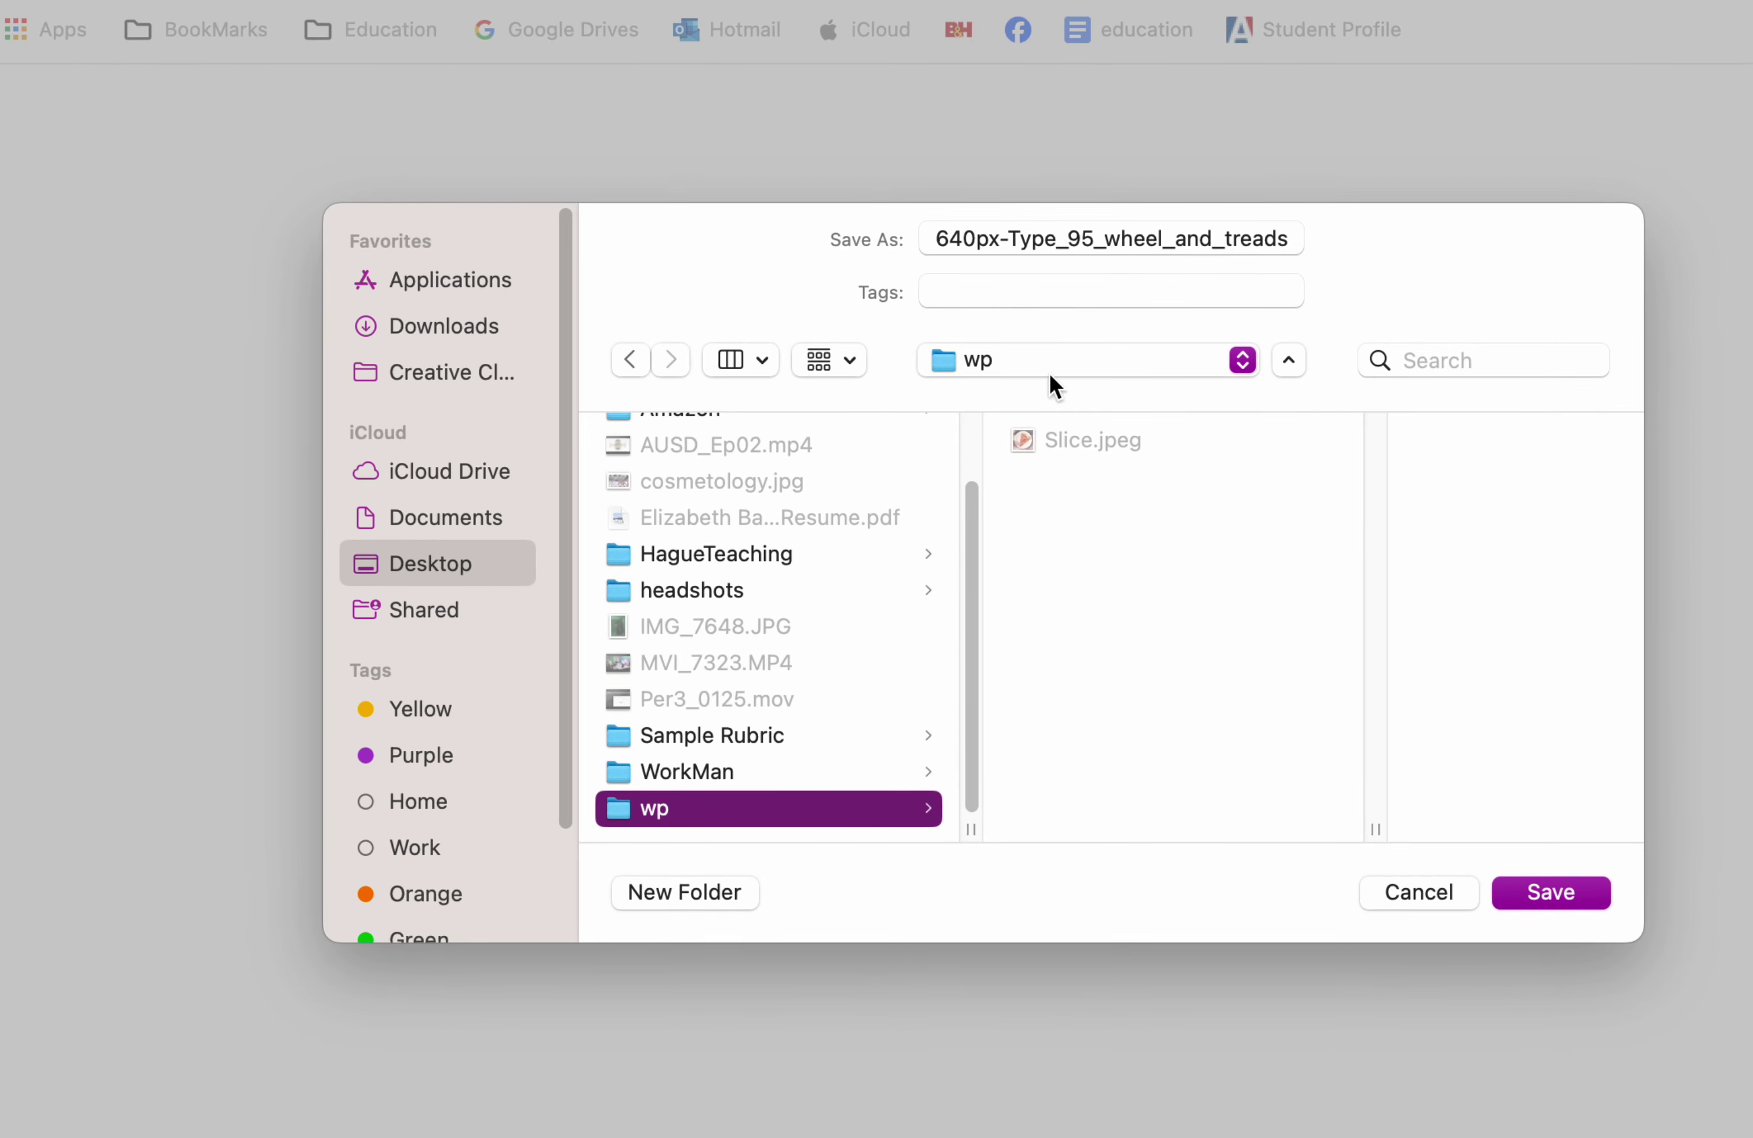
{"action": "left_click", "coordinate": [1563, 902]}
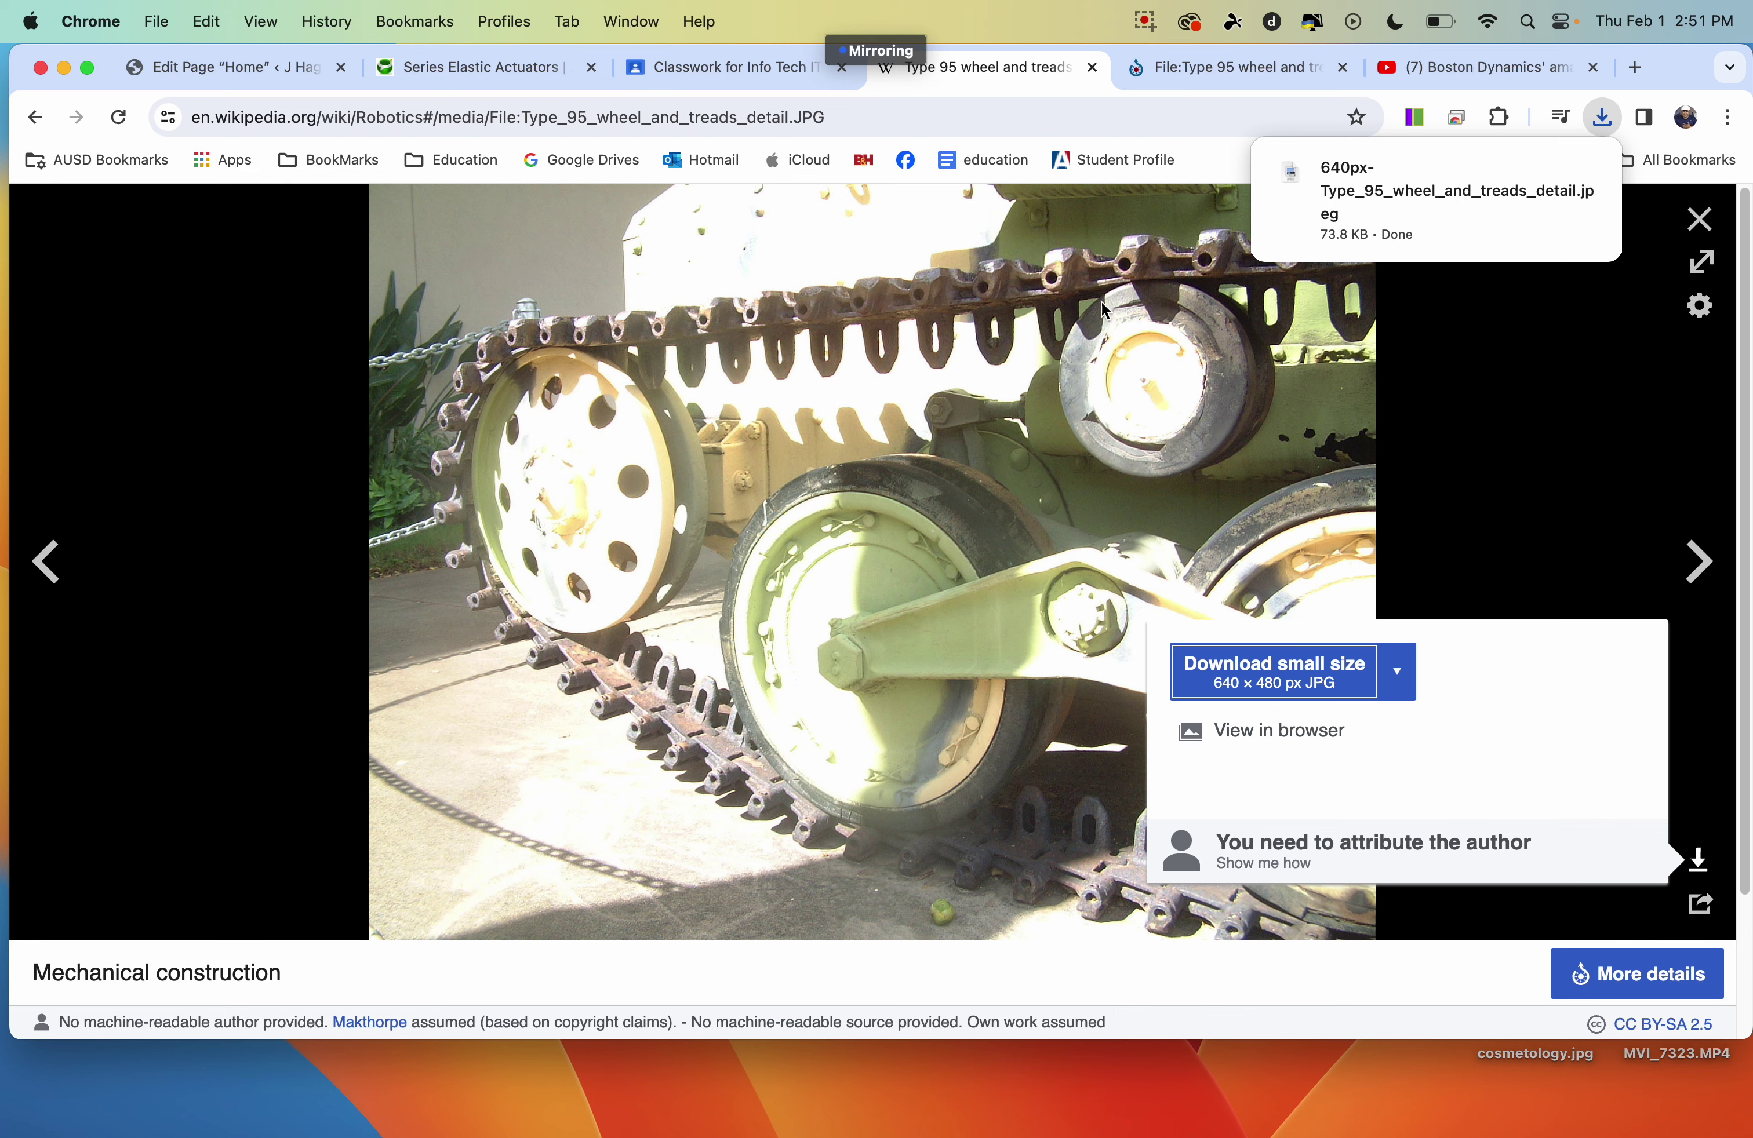
Return to the WordPress page list and open the Electric motors page for editing
{"action": "left_click", "coordinate": [230, 68]}
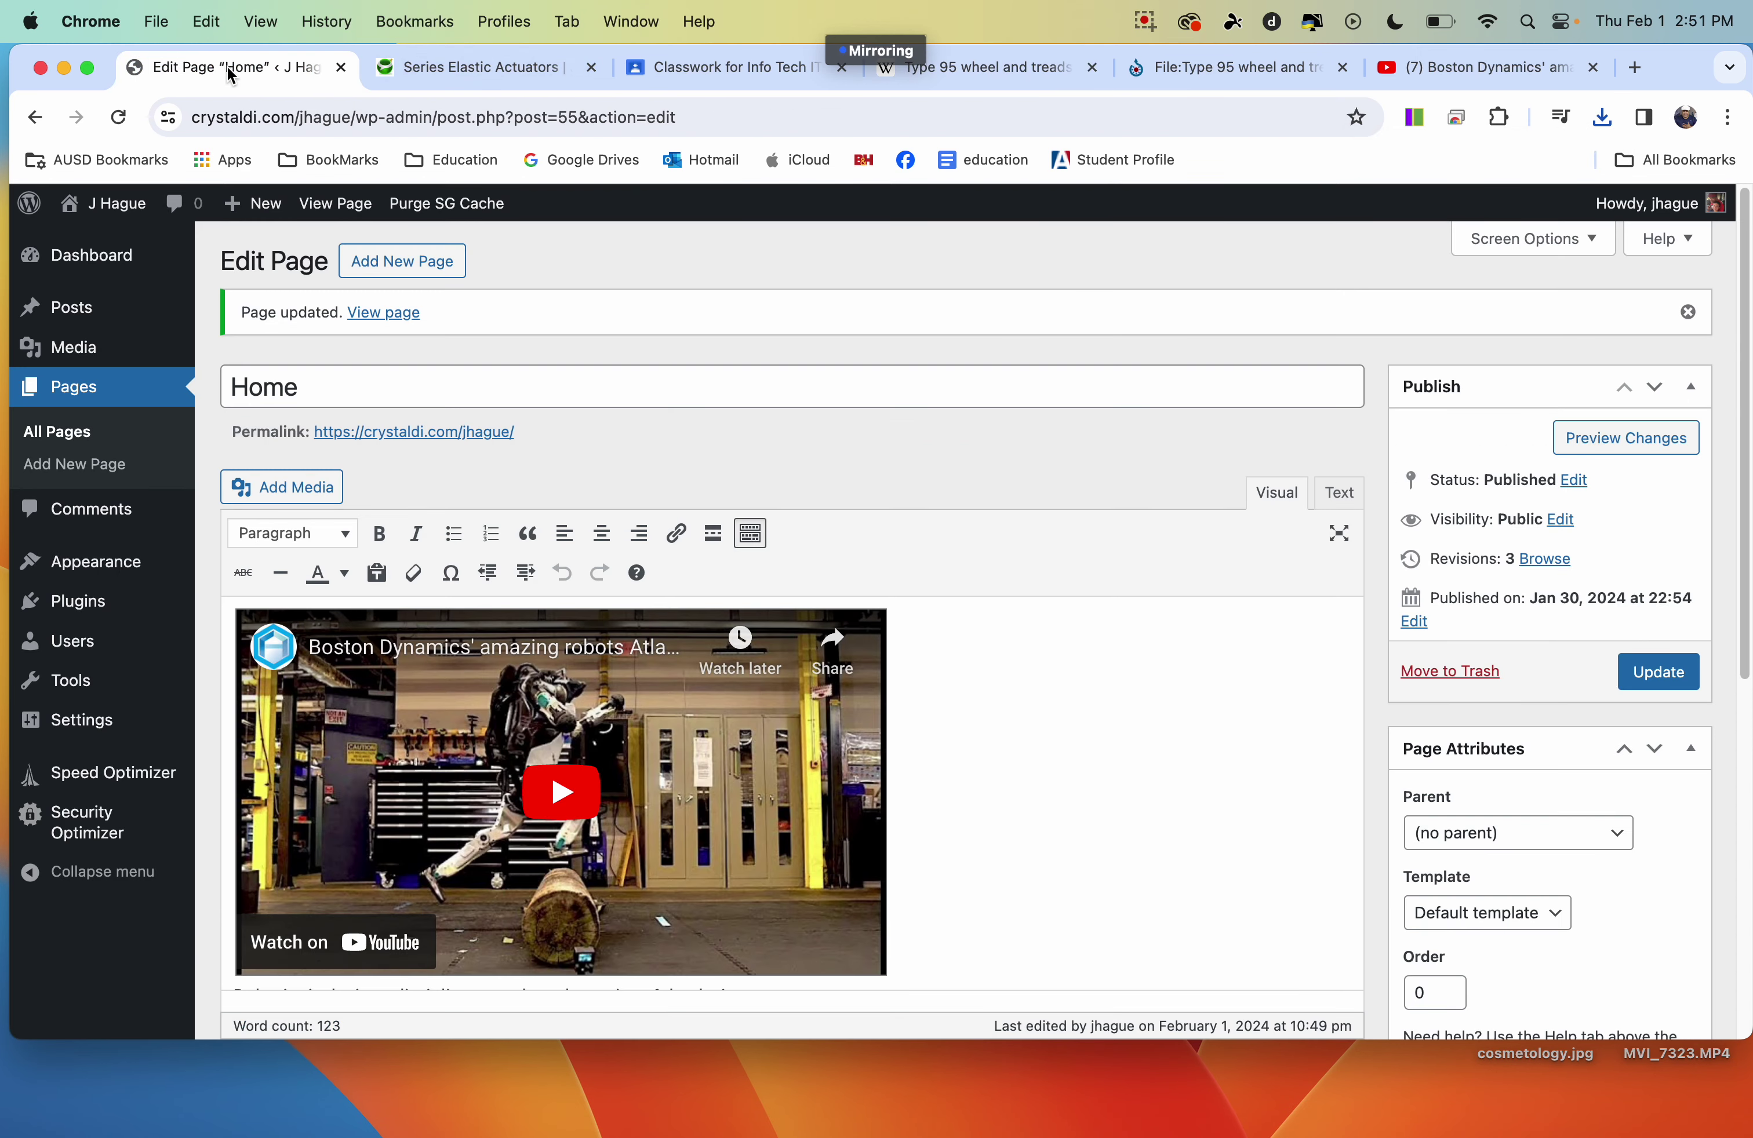
{"action": "left_click", "coordinate": [83, 400]}
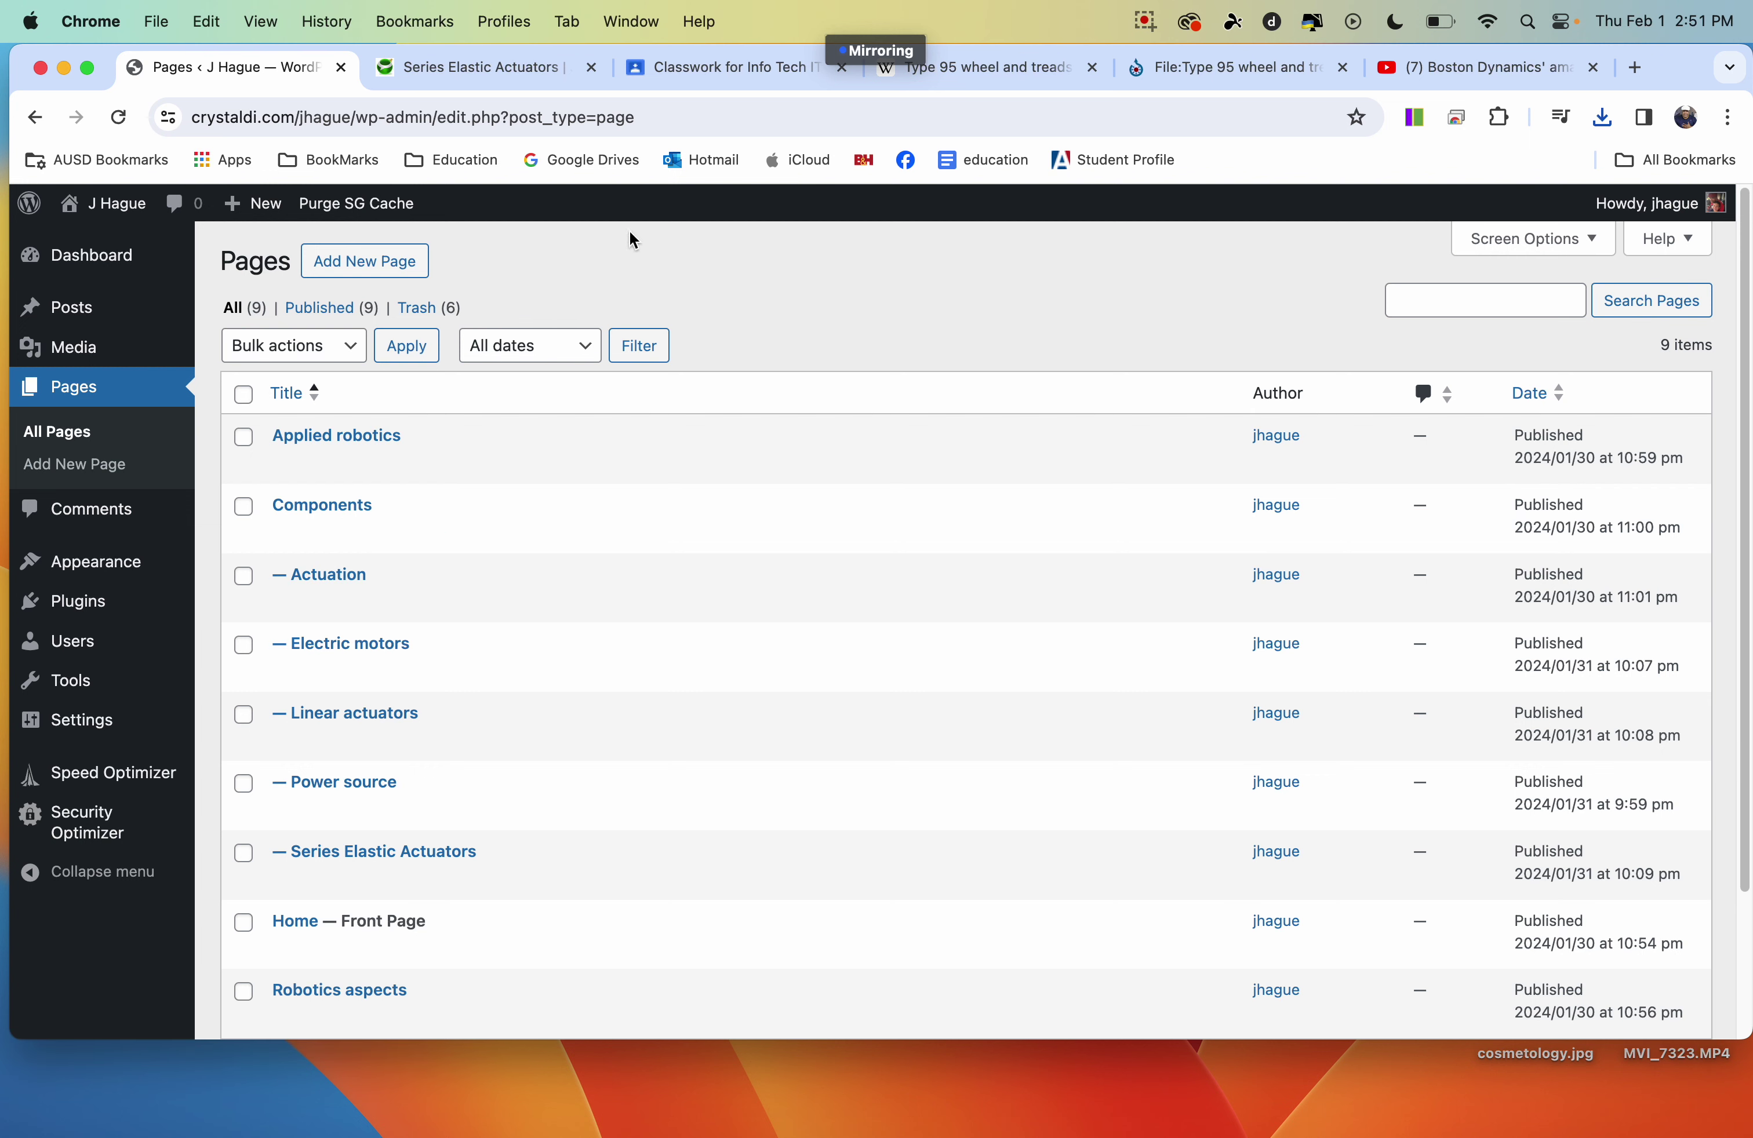
{"action": "left_click", "coordinate": [288, 601]}
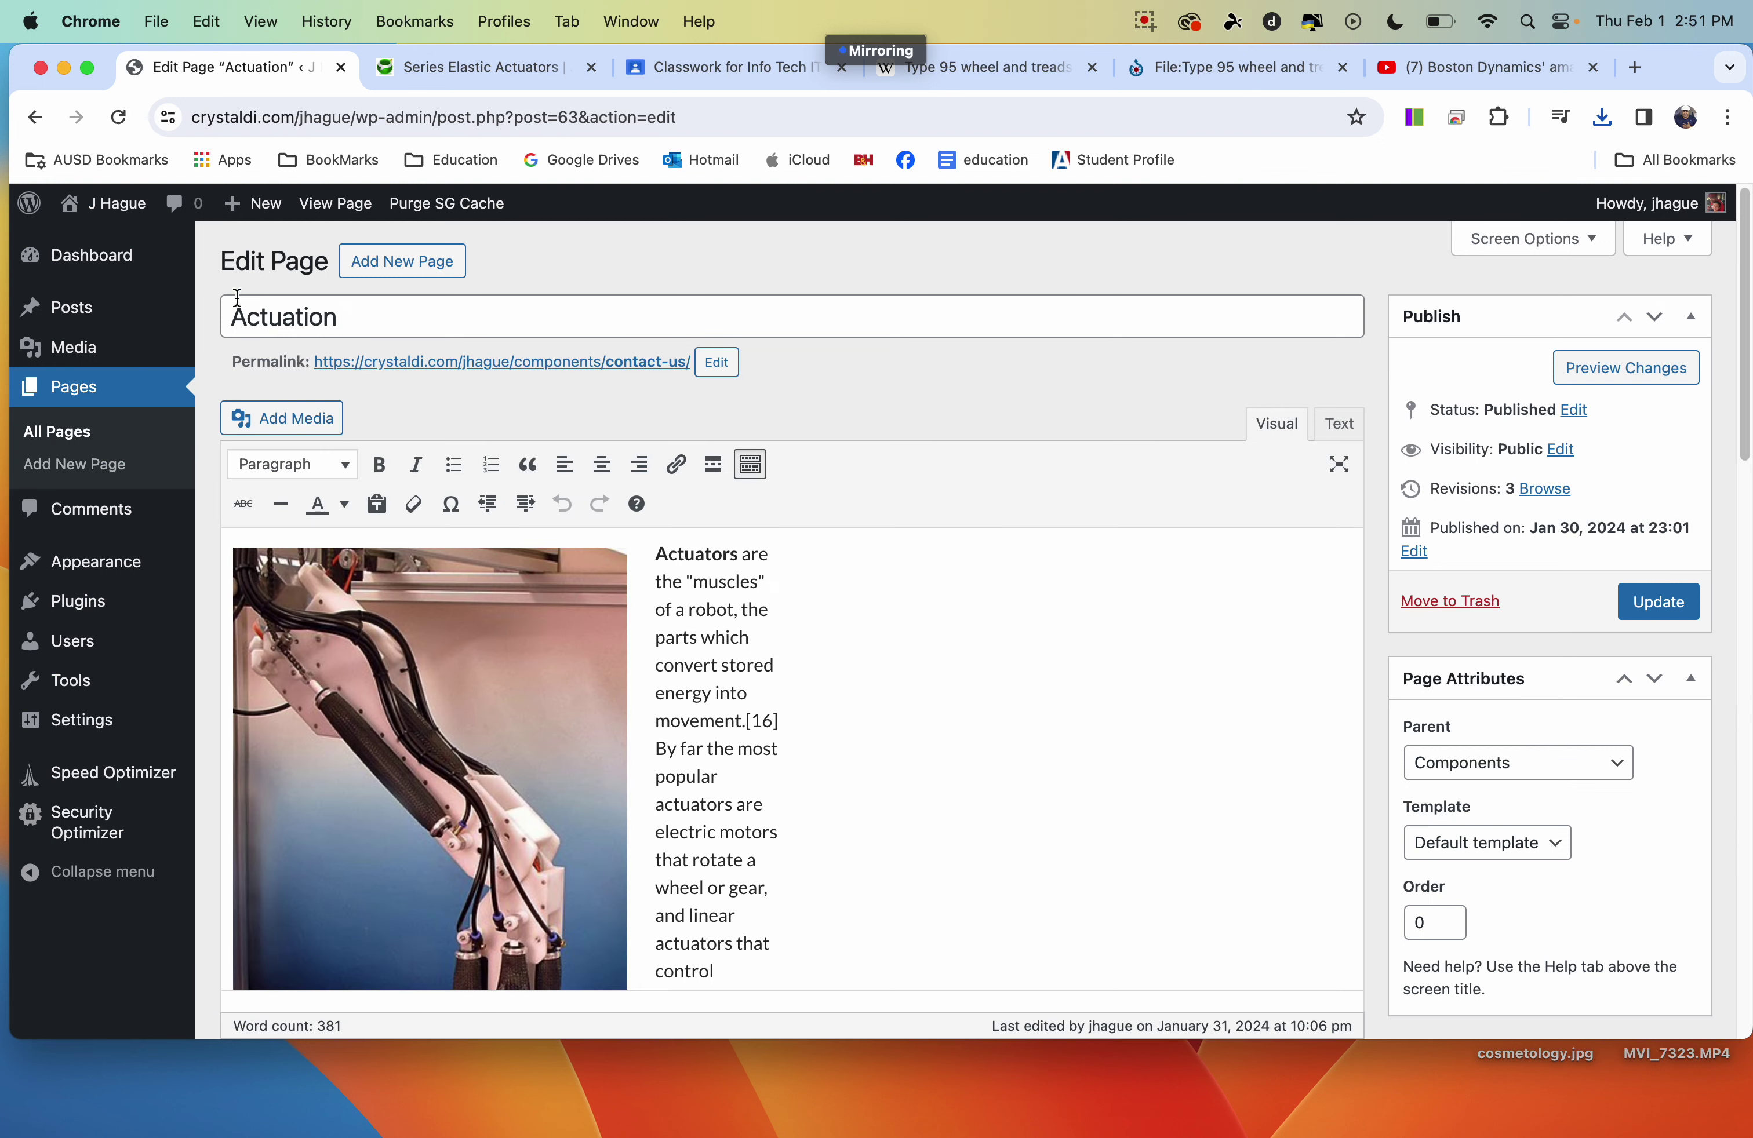
{"action": "left_click", "coordinate": [33, 118]}
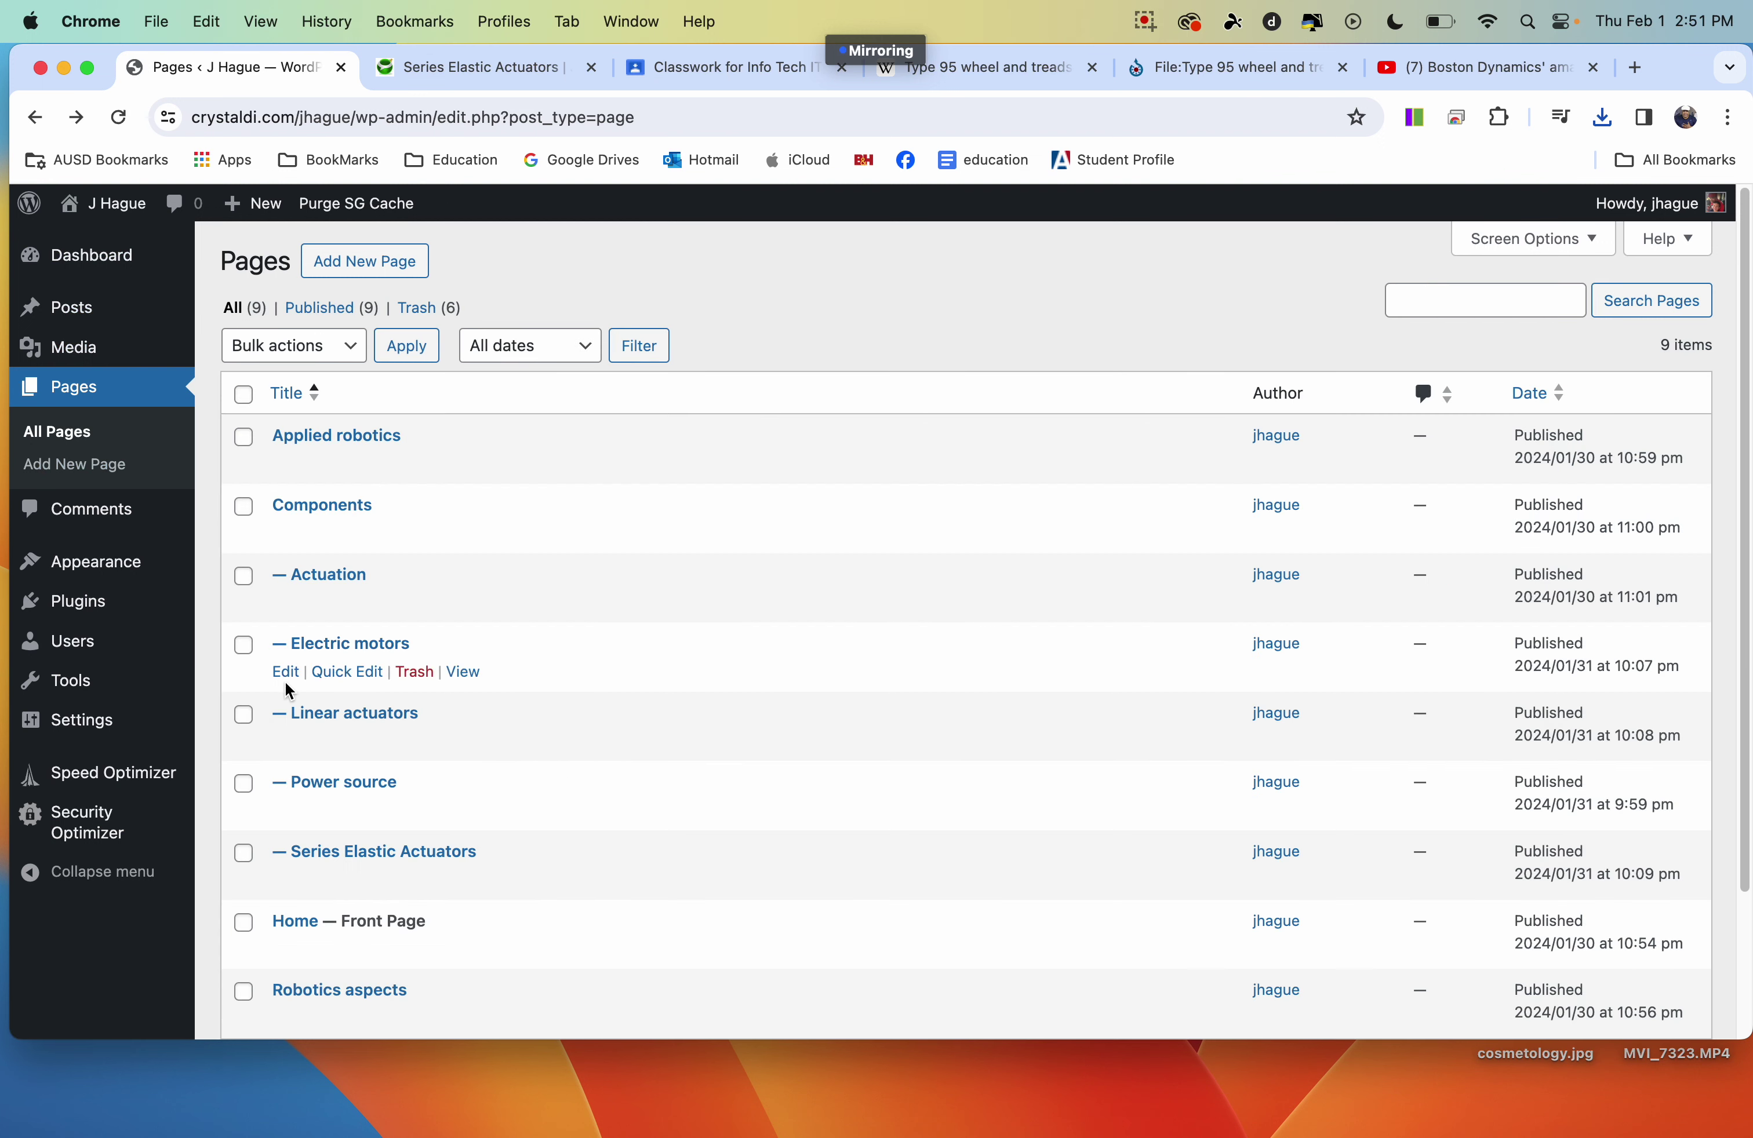
{"action": "left_click", "coordinate": [284, 673]}
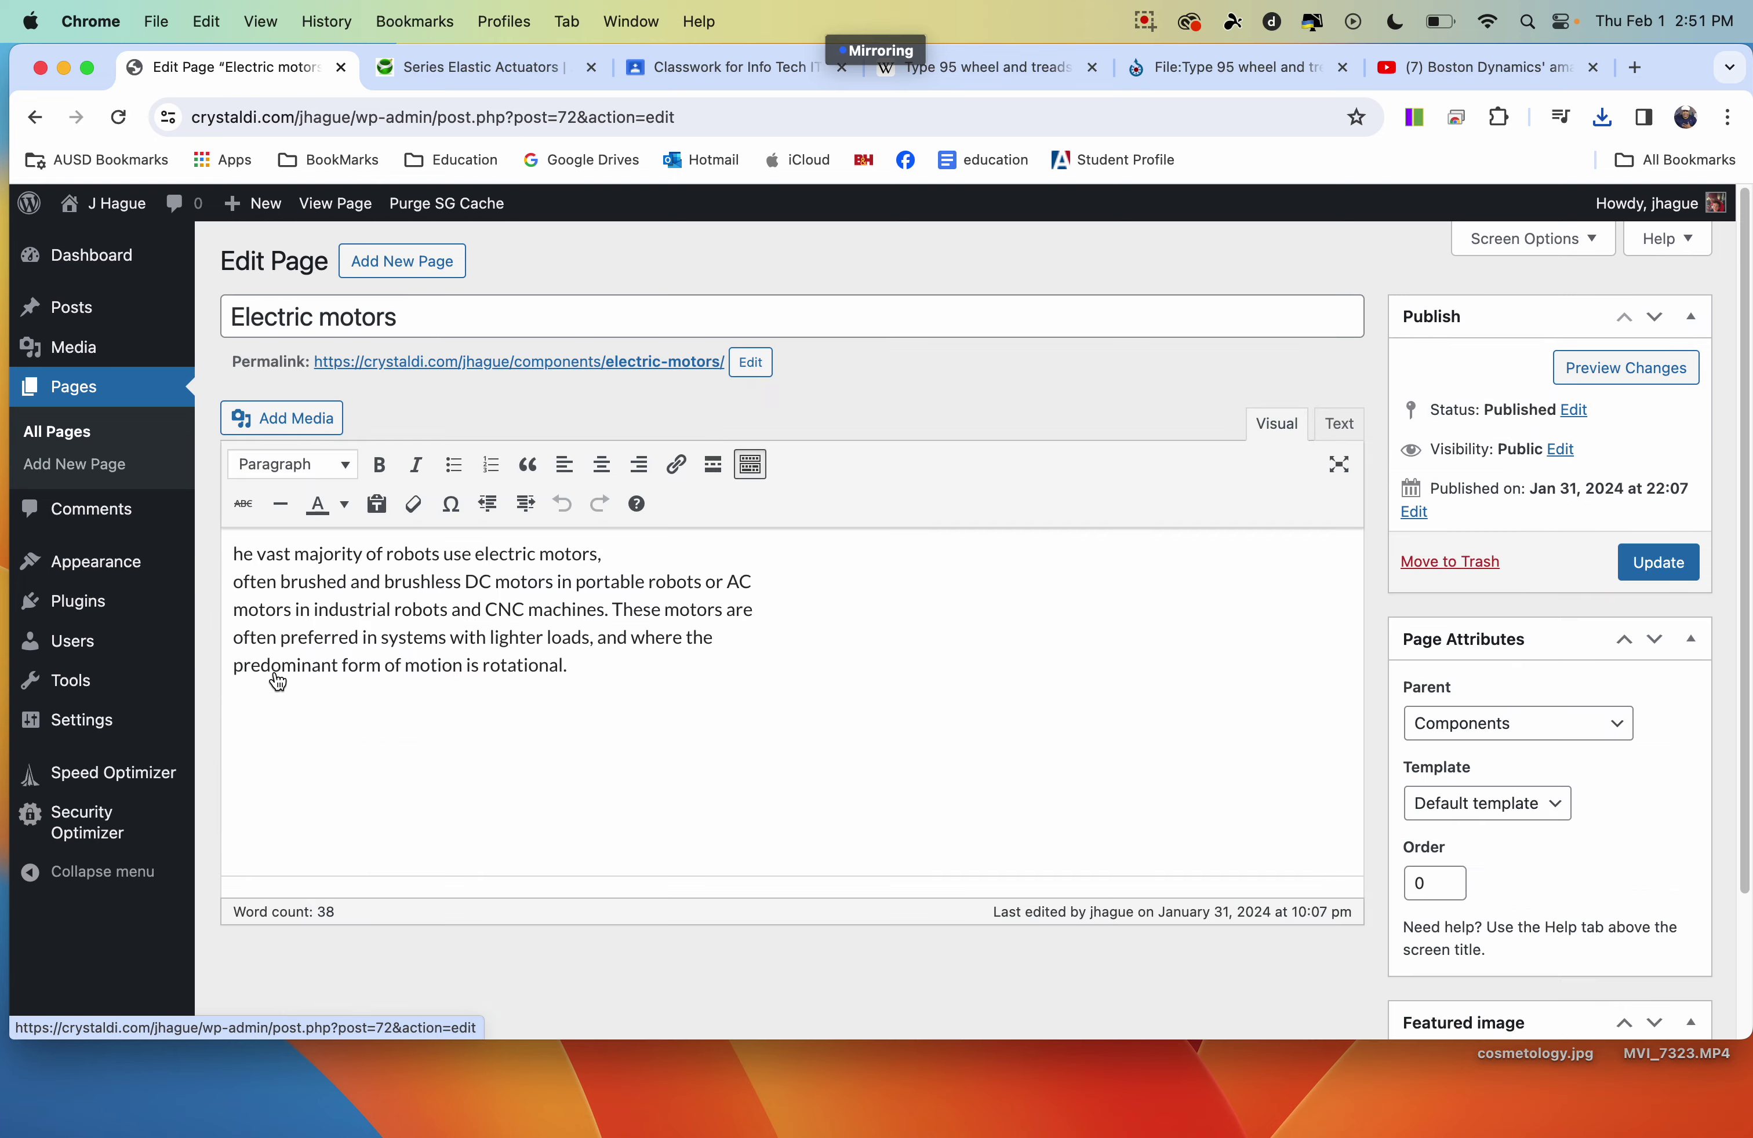
Add the missing "T" at the start of the Electric motors text and remove the line breaks inside the paragraph
{"action": "left_click", "coordinate": [231, 553]}
{"action": "type", "text": "T"}
{"action": "left_click", "coordinate": [235, 582]}
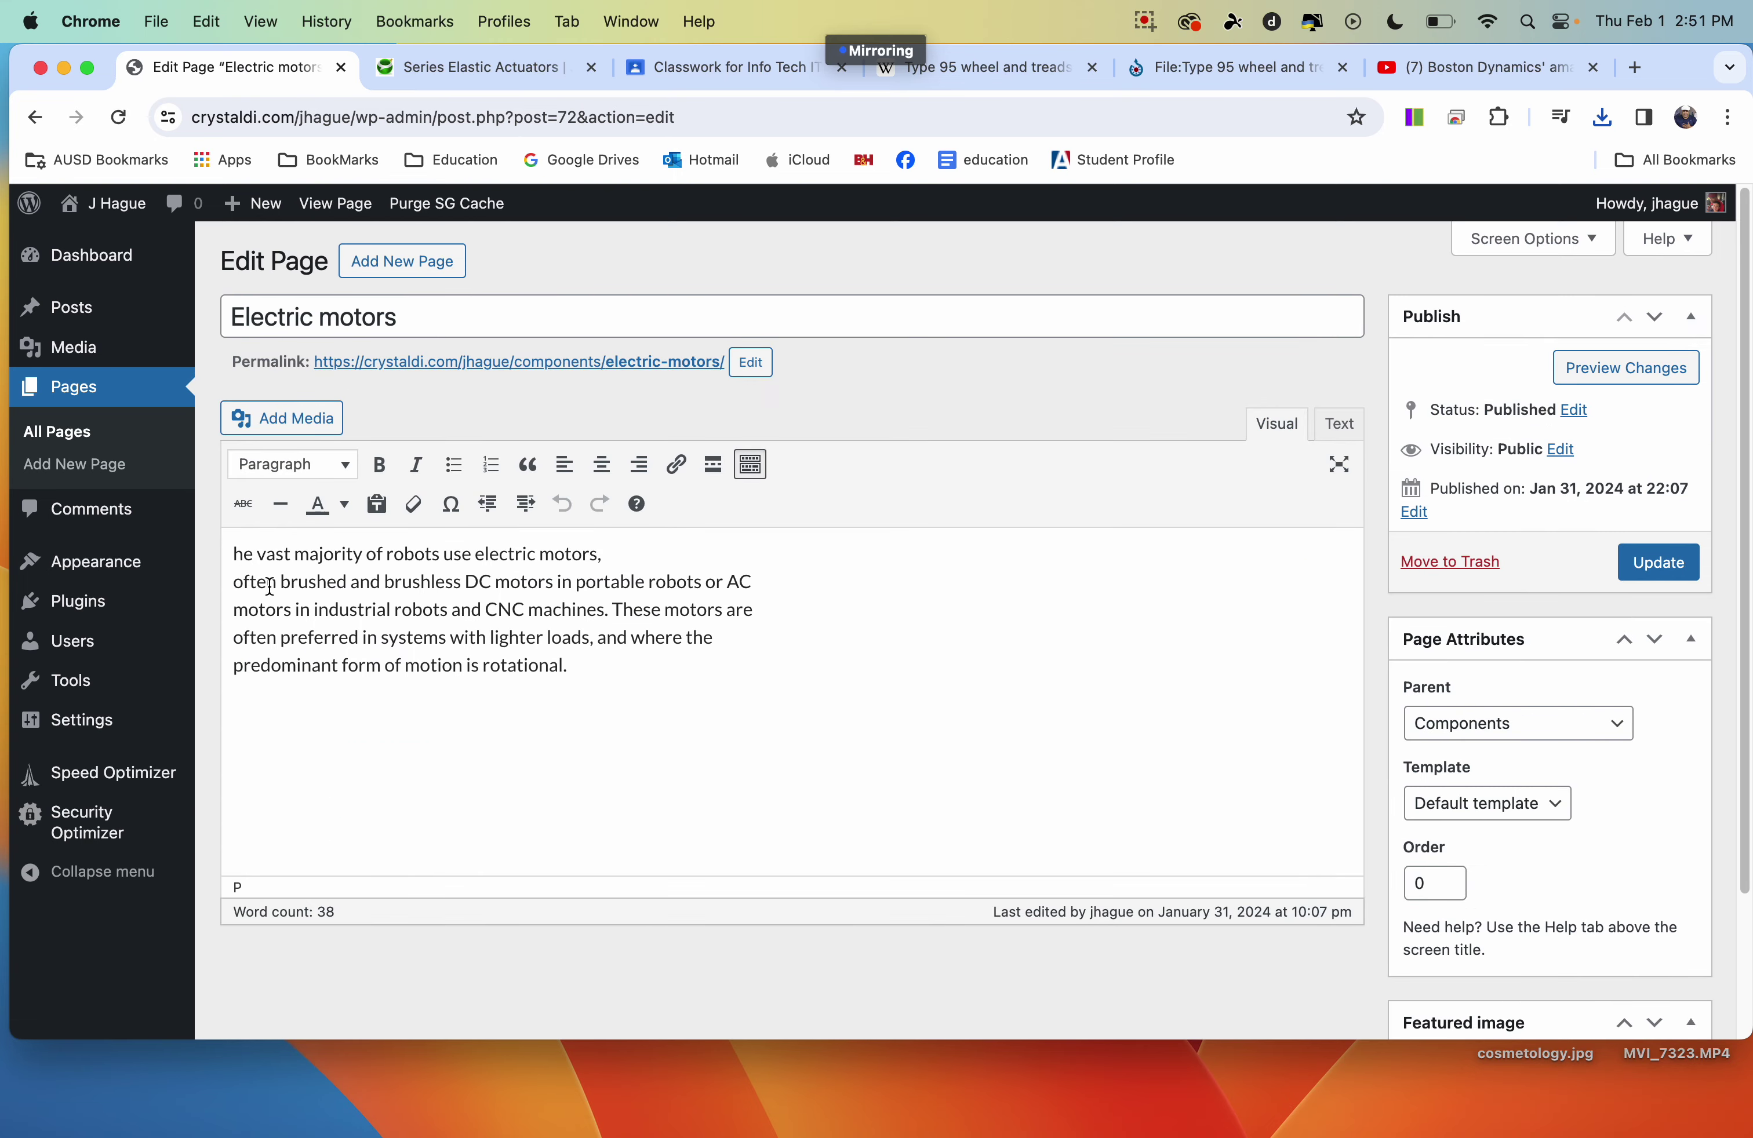
{"action": "key", "text": "BackSpace"}
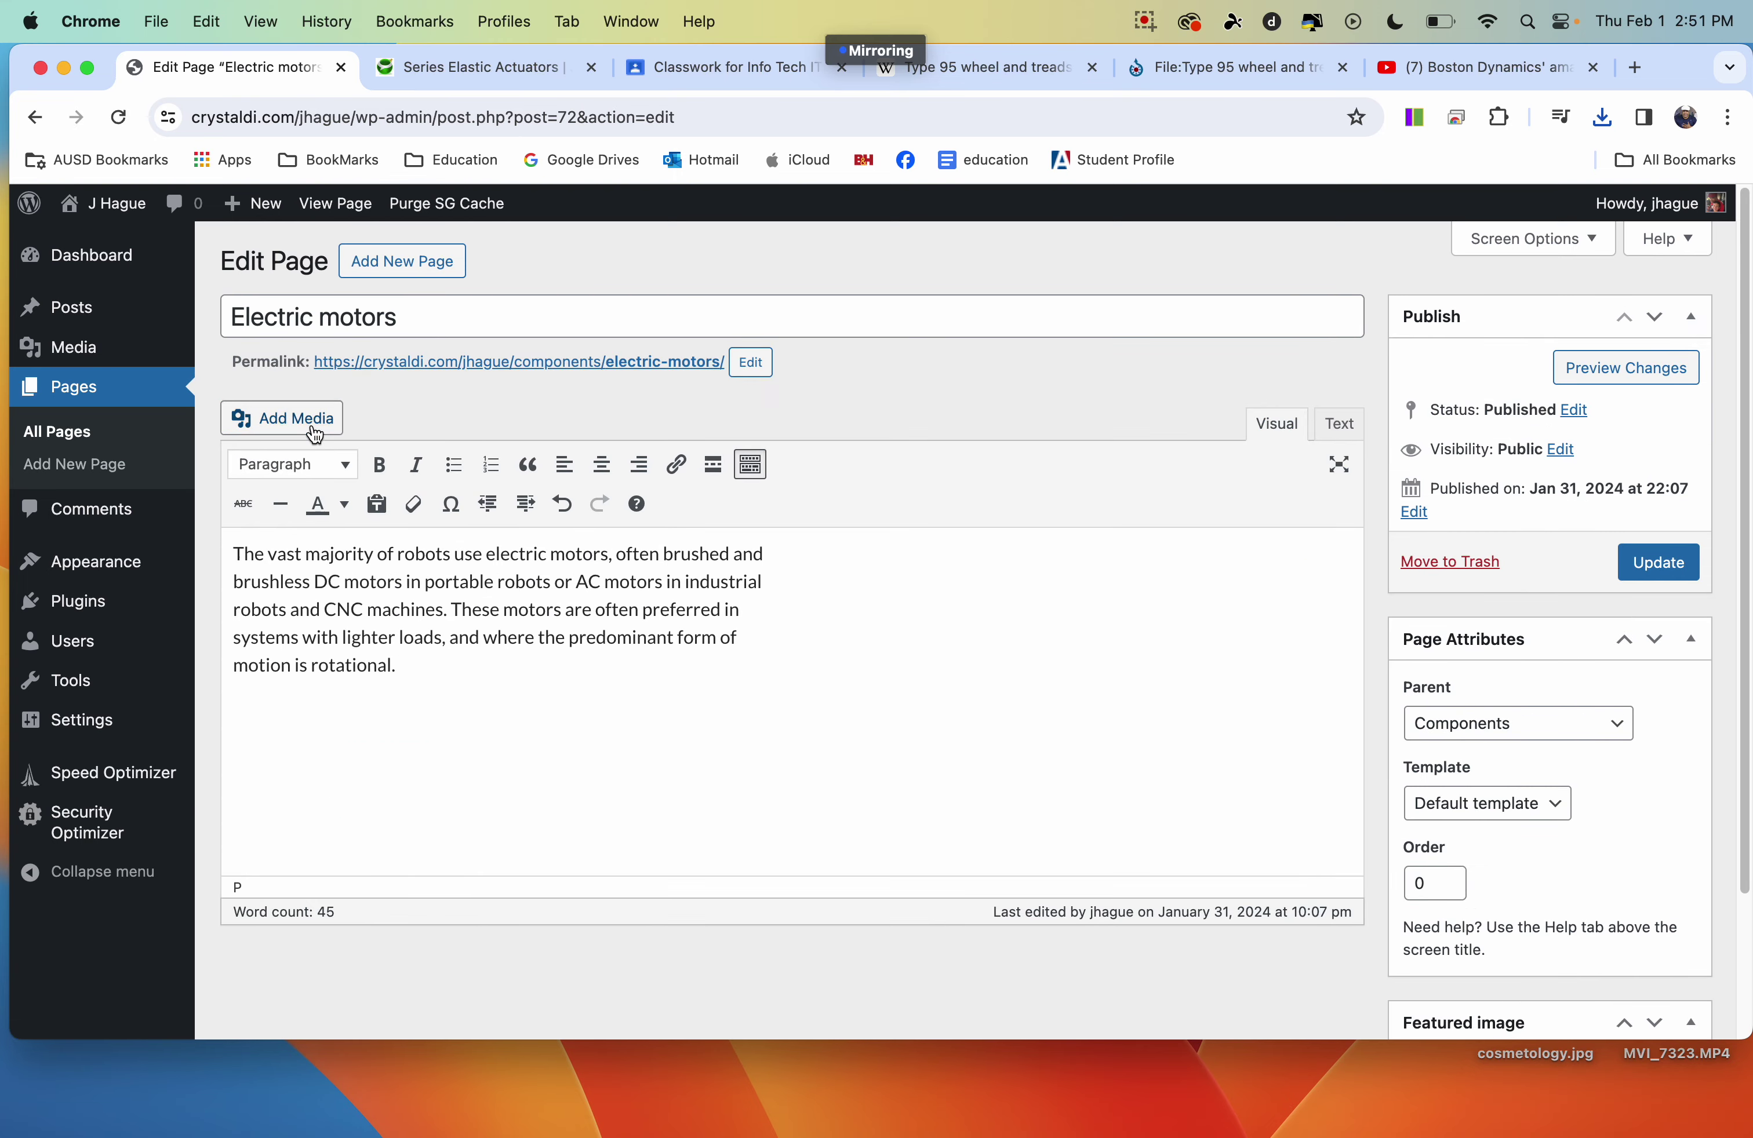
Upload 640px-Type_95_wheel_and_treads_detail.jpeg from the Desktop's wp folder as new media for the Electric motors page, using Finder
{"action": "left_click", "coordinate": [310, 421]}
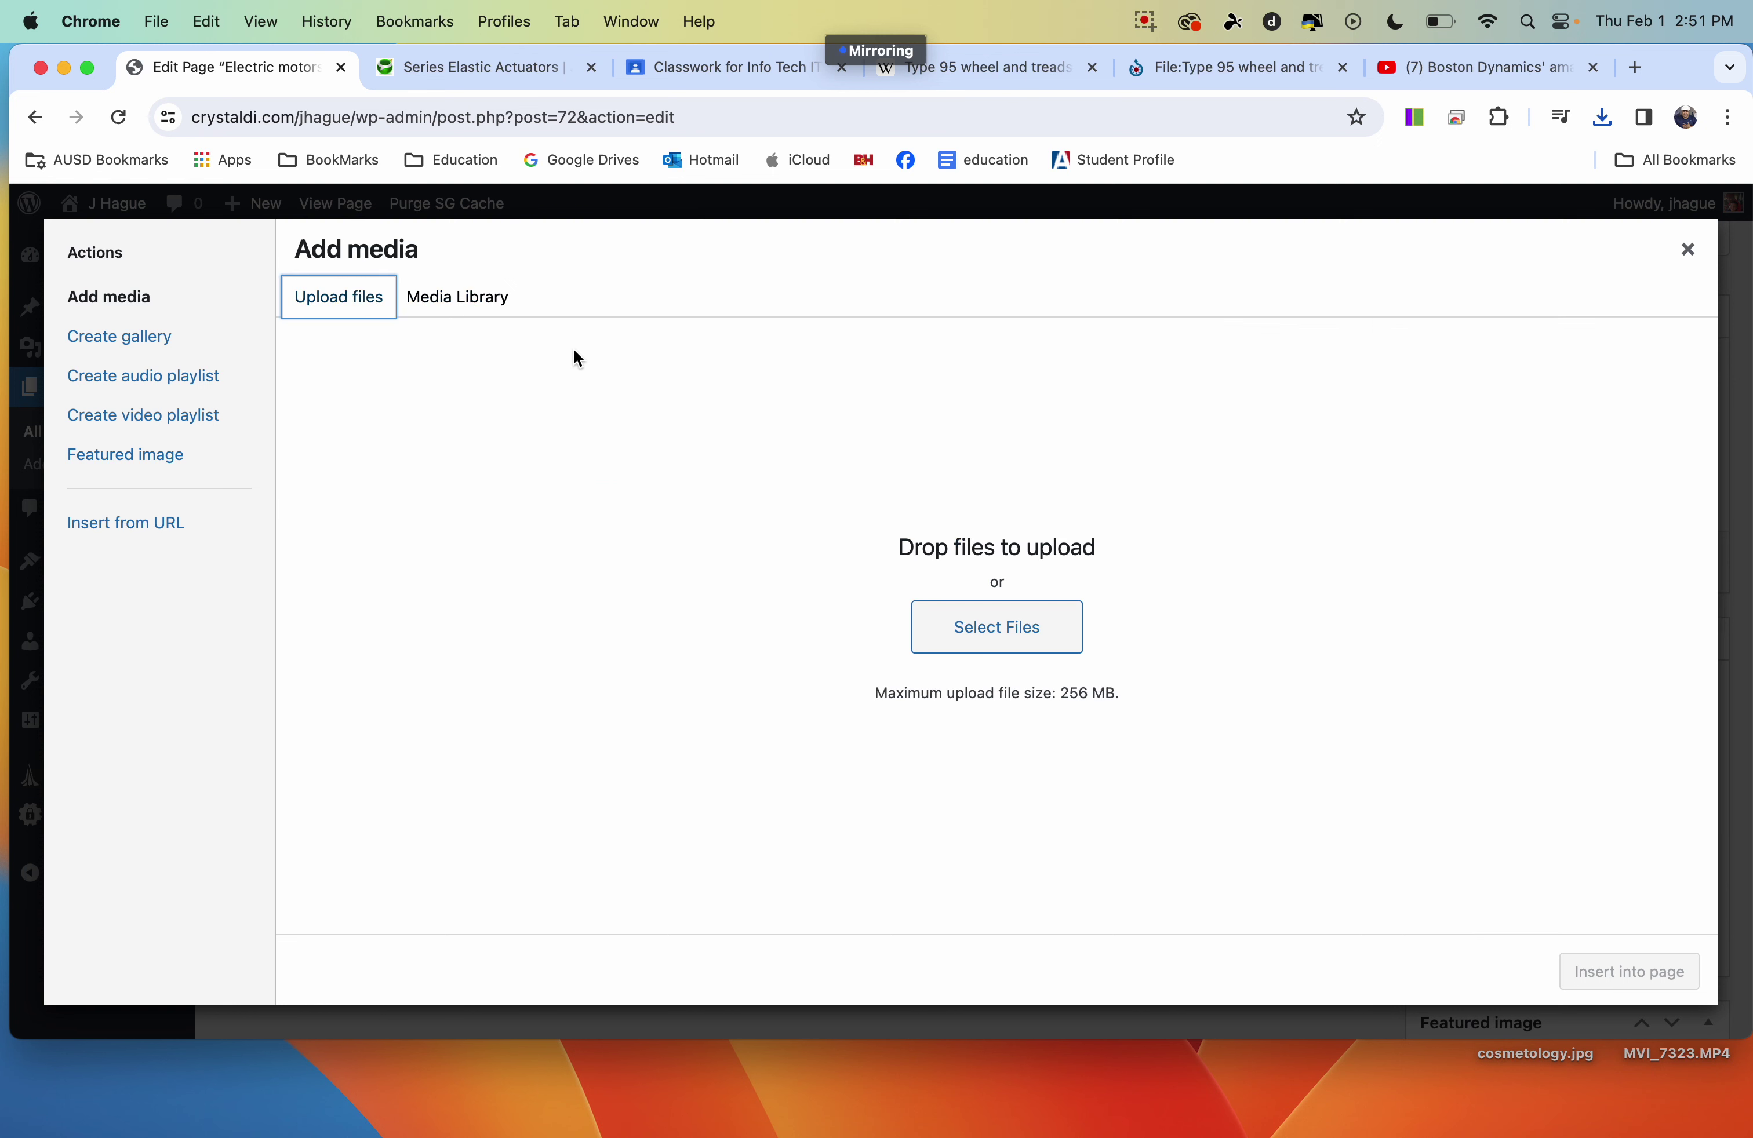
{"action": "key", "text": "super+Tab"}
{"action": "key", "text": "super+Tab"}
{"action": "left_click", "coordinate": [957, 626]}
{"action": "mouse_move", "coordinate": [681, 1135]}
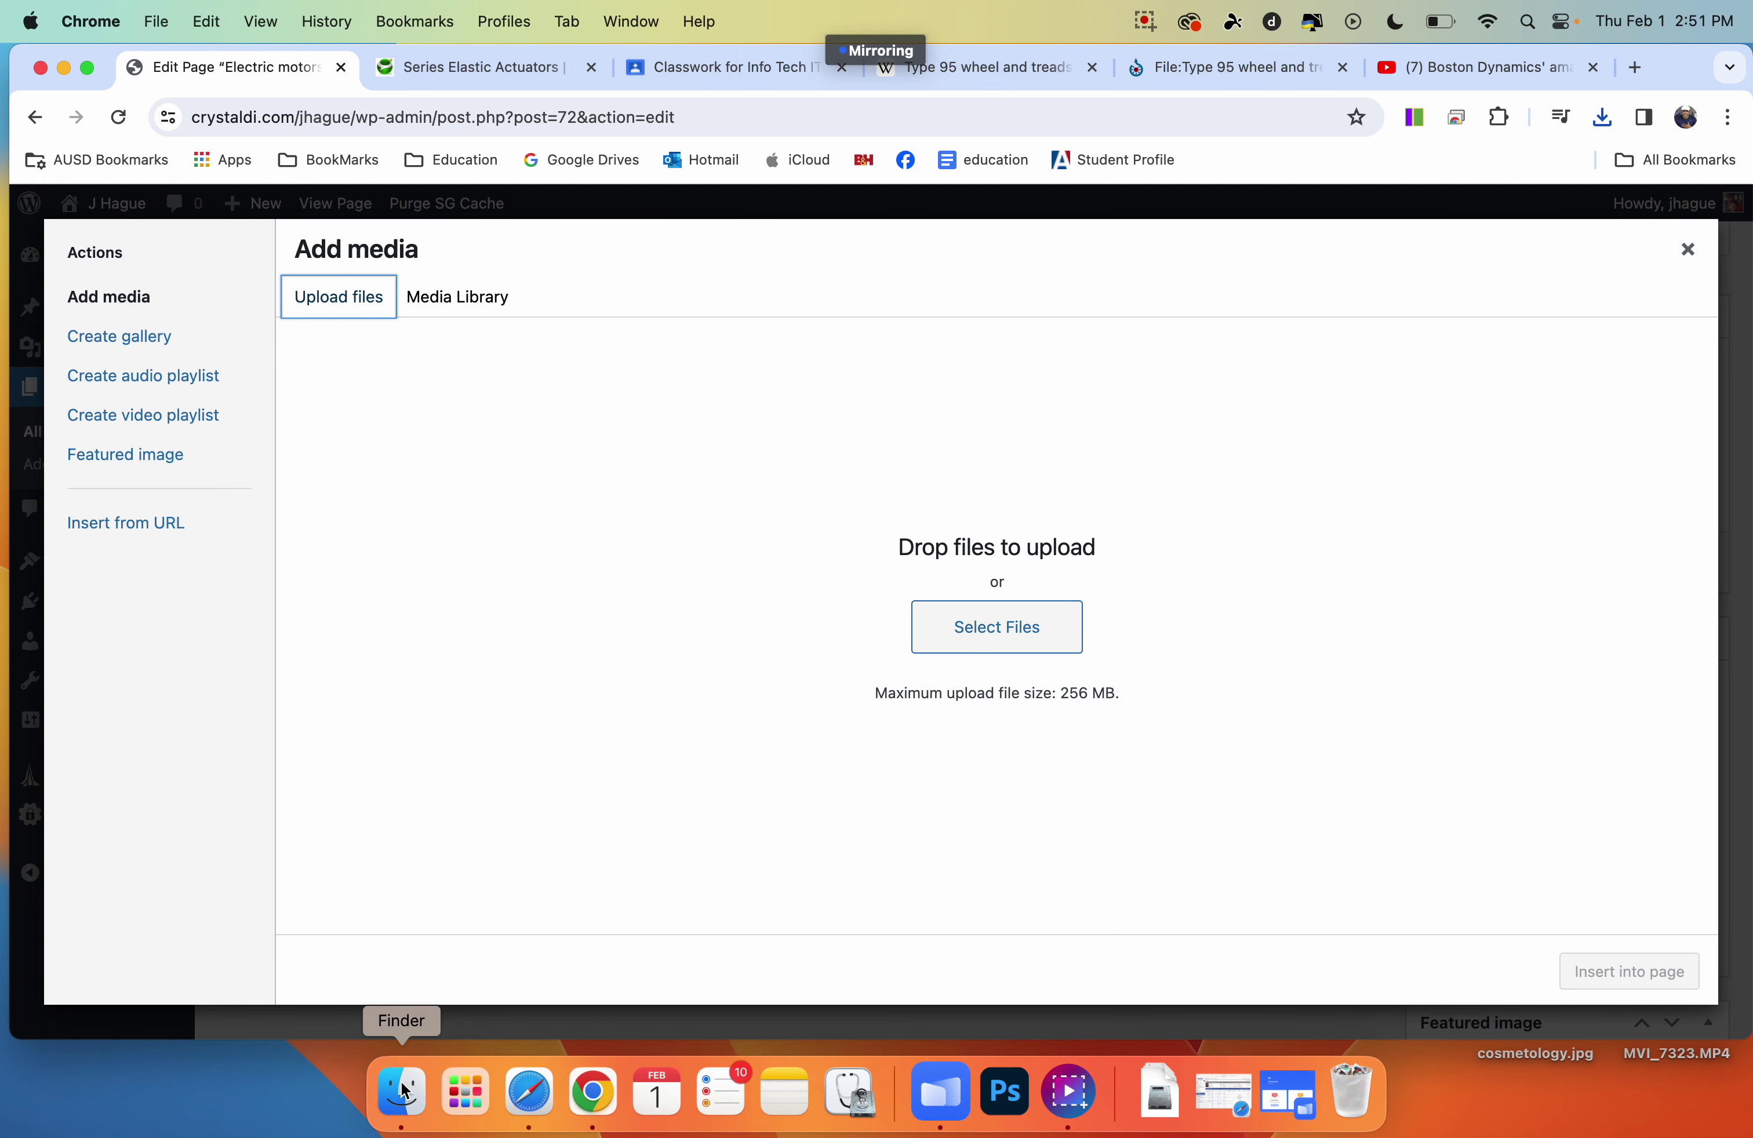
{"action": "left_click", "coordinate": [402, 1105]}
{"action": "left_click_drag", "start_coordinate": [491, 272], "coordinate": [932, 374]}
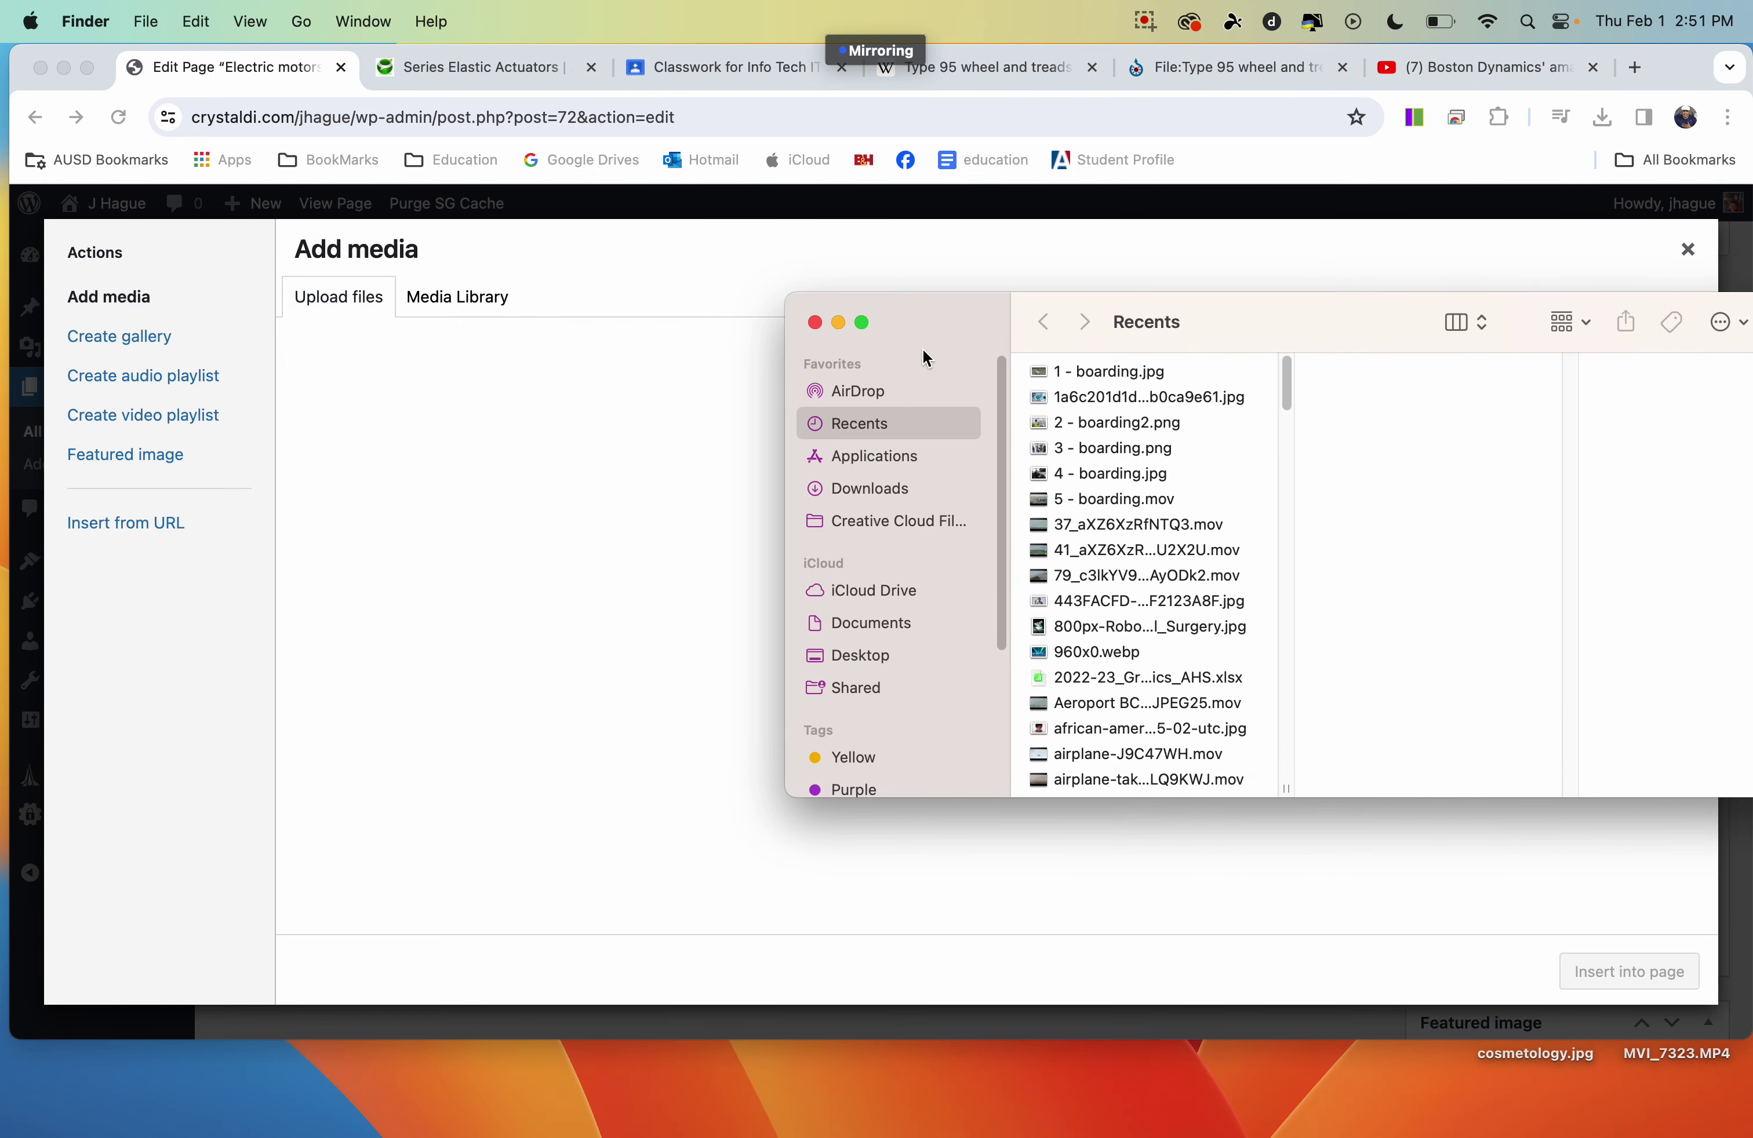
{"action": "left_click", "coordinate": [874, 626]}
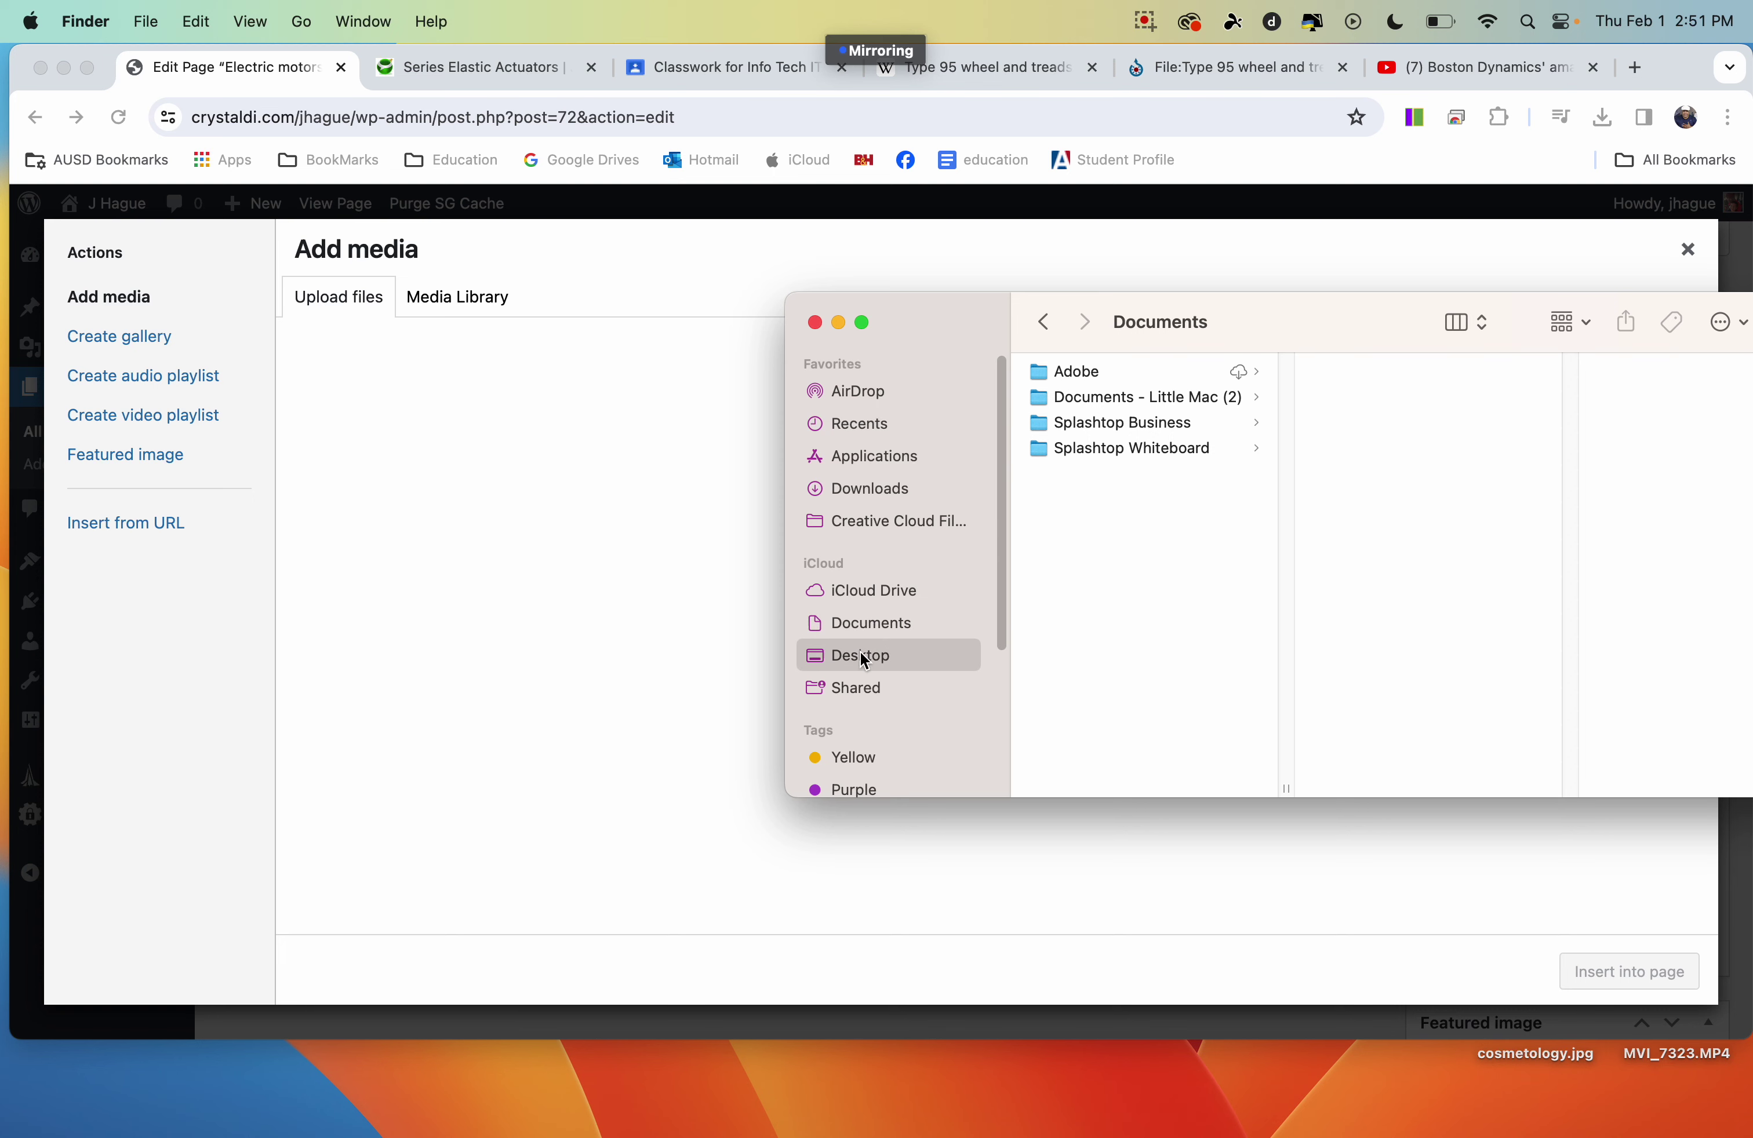
{"action": "left_click", "coordinate": [867, 653]}
{"action": "left_click", "coordinate": [1062, 730]}
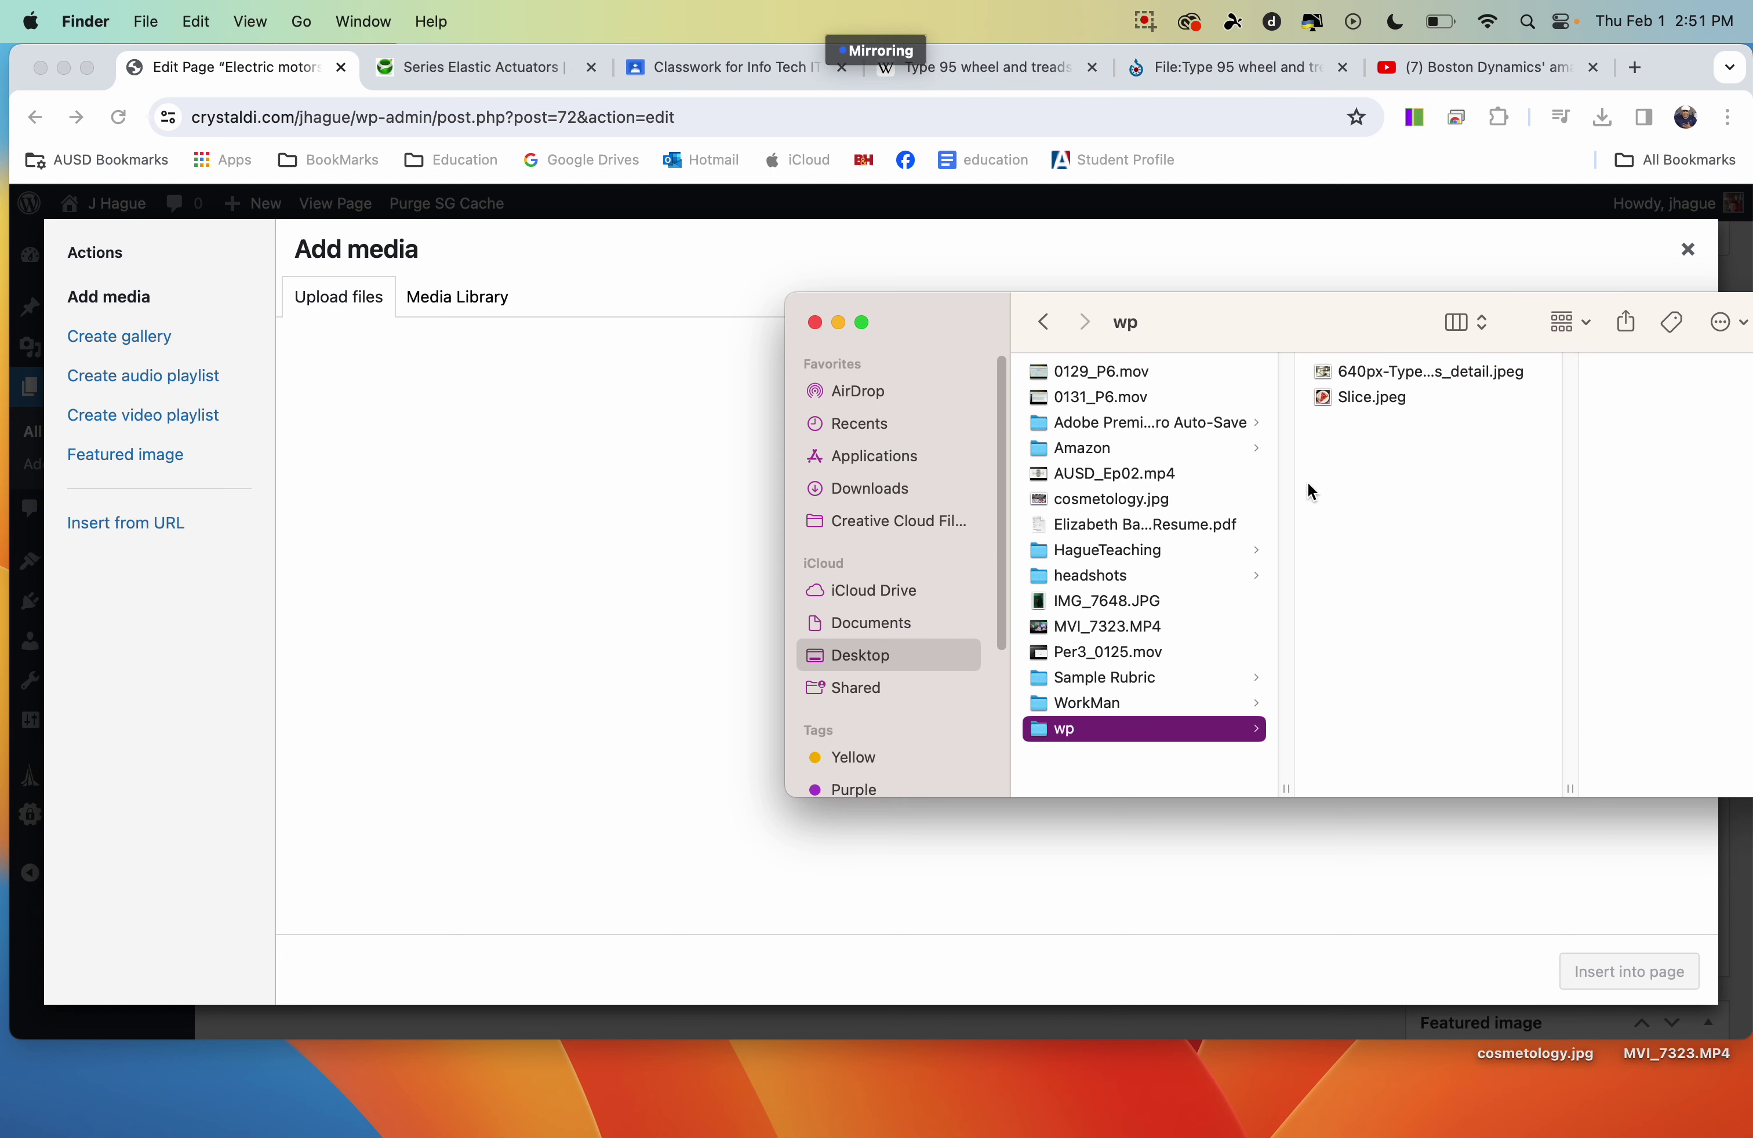
{"action": "left_click", "coordinate": [1379, 376]}
{"action": "left_click_drag", "start_coordinate": [1378, 375], "coordinate": [635, 473]}
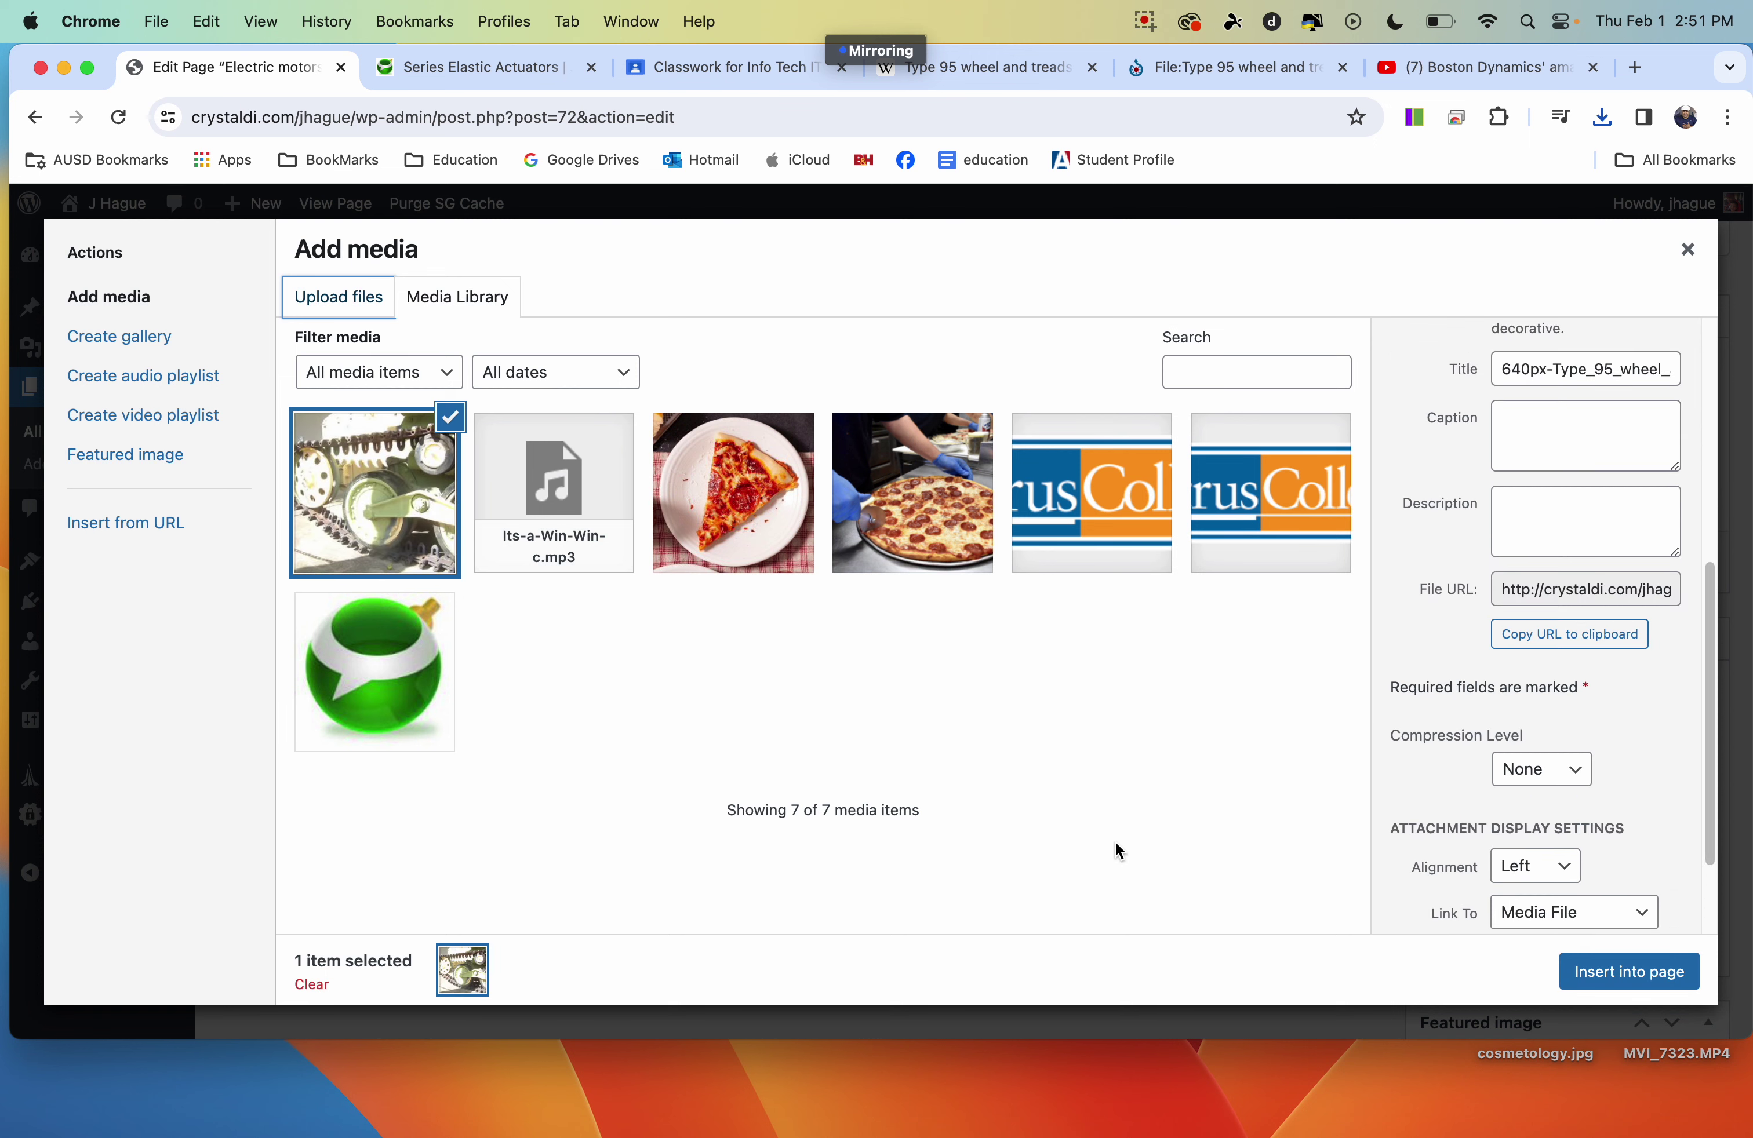
Caption the uploaded image "Wheel", link it to the Media File, insert it into the page, and select it in the editor
{"action": "left_click", "coordinate": [1557, 414]}
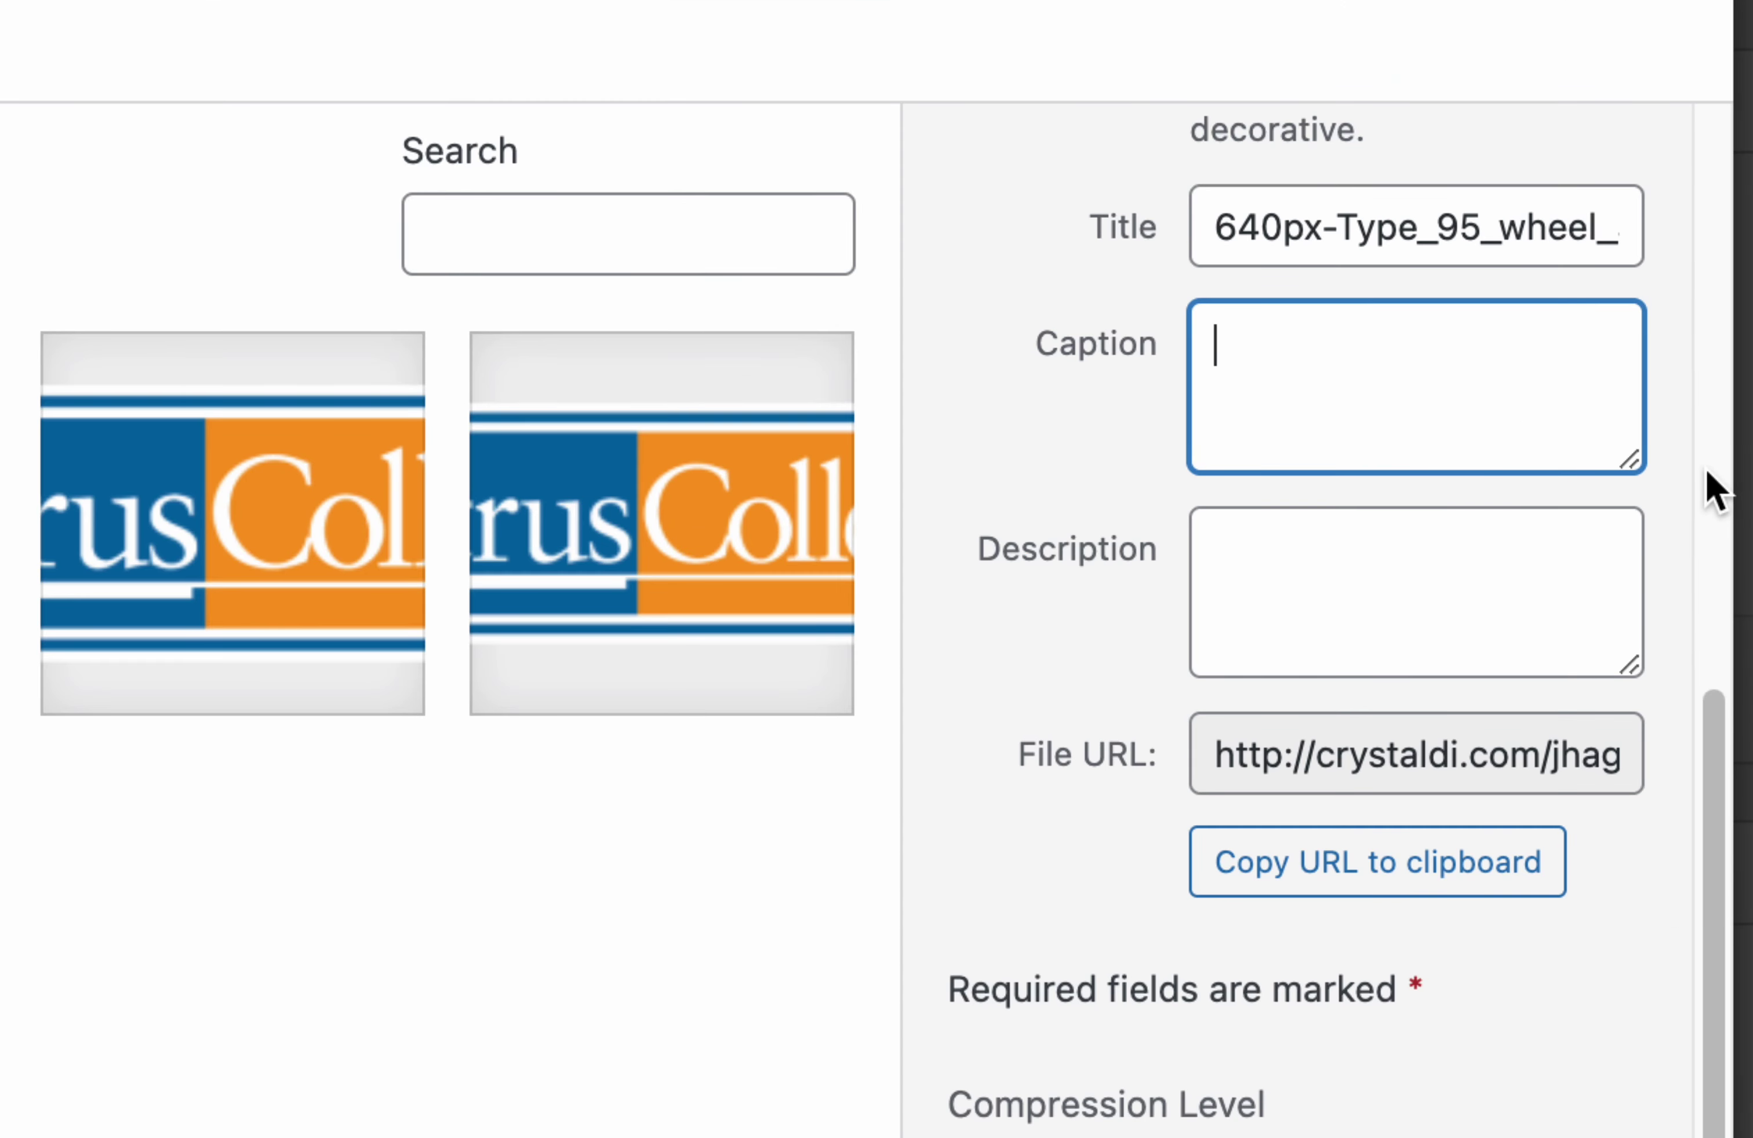
{"action": "type", "text": "Wheel"}
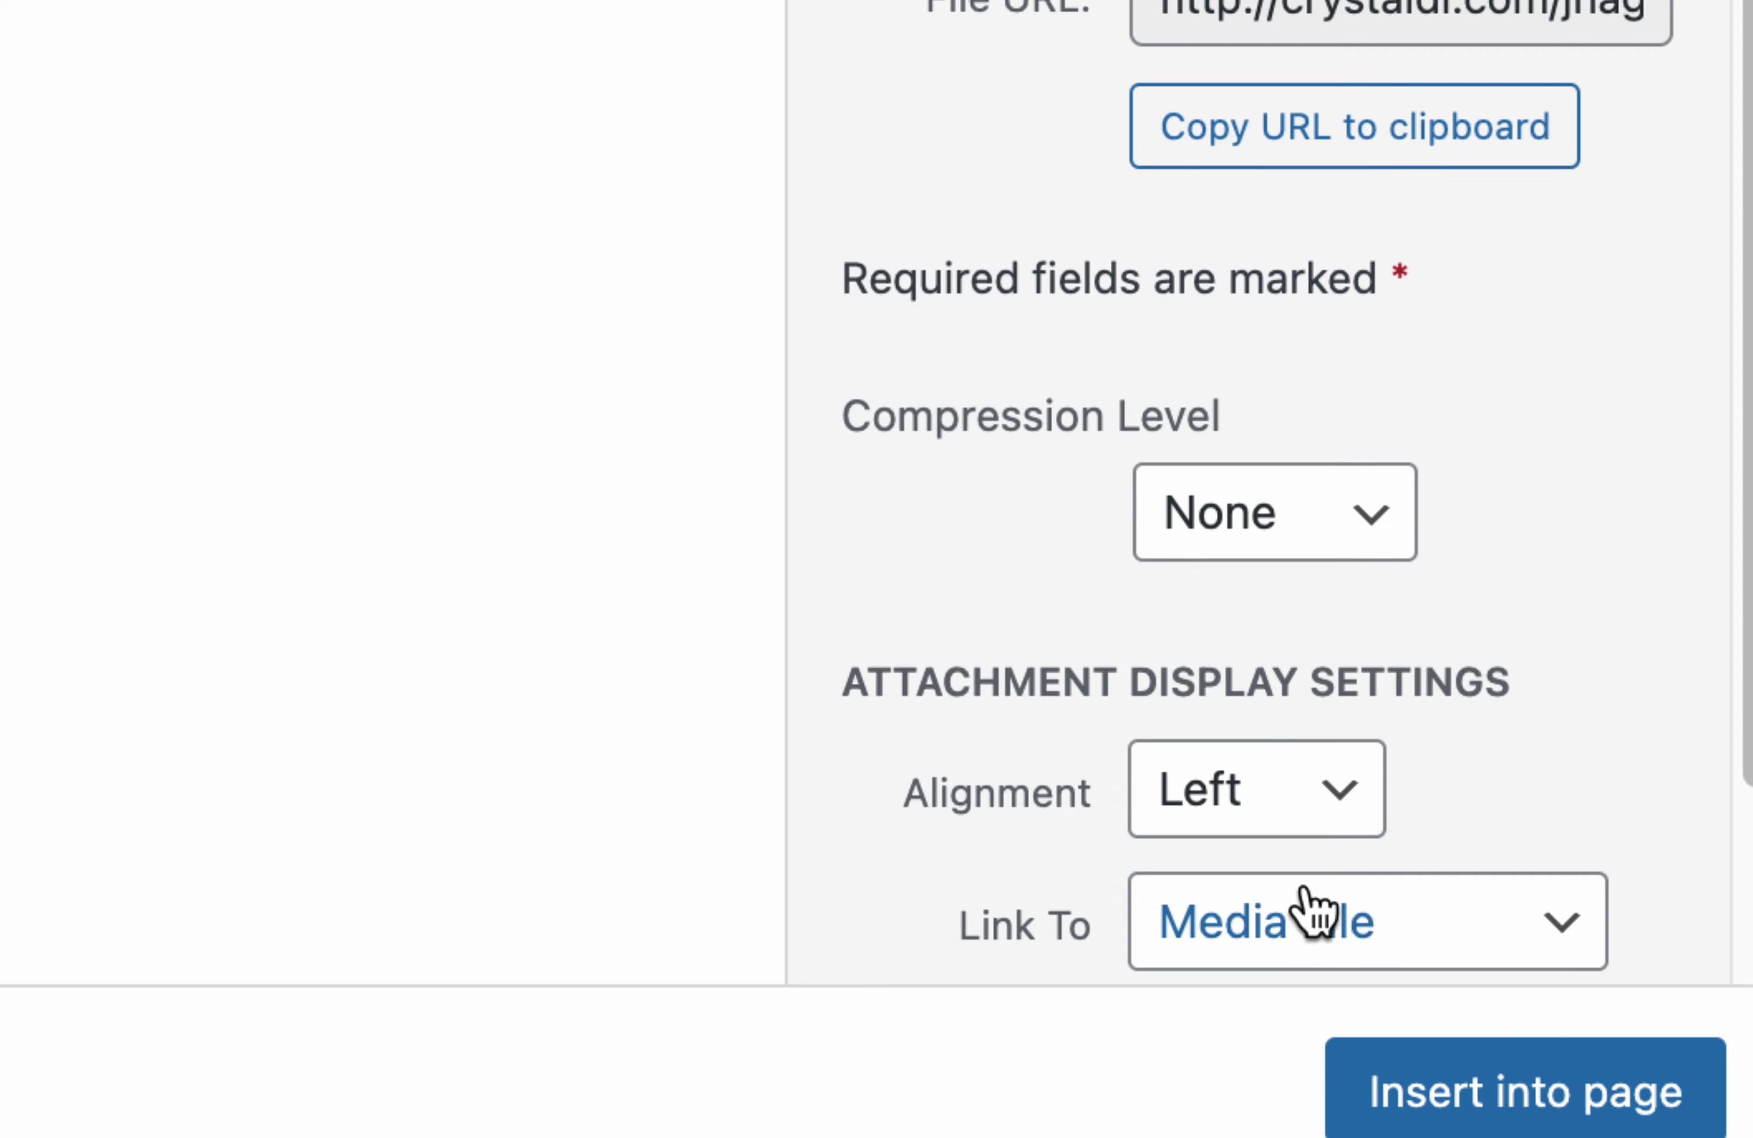
{"action": "left_click", "coordinate": [1367, 895]}
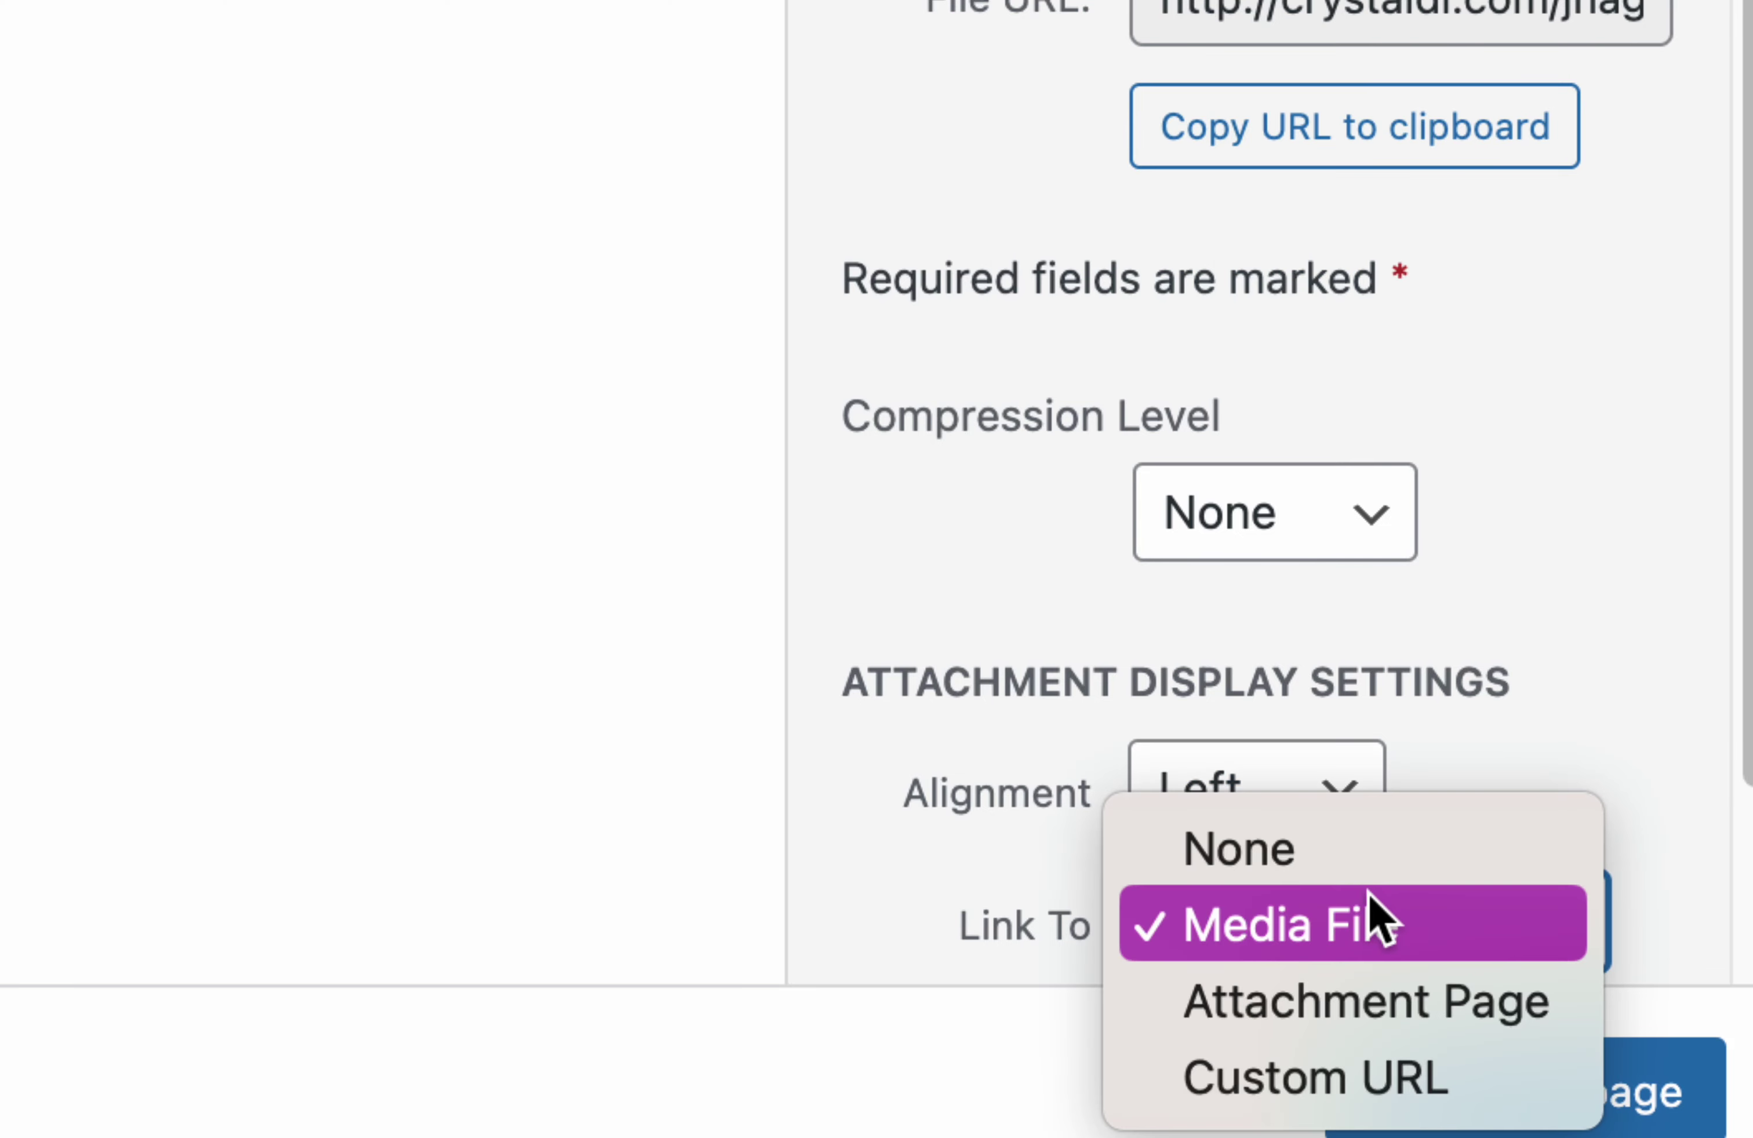
{"action": "left_click", "coordinate": [1349, 865]}
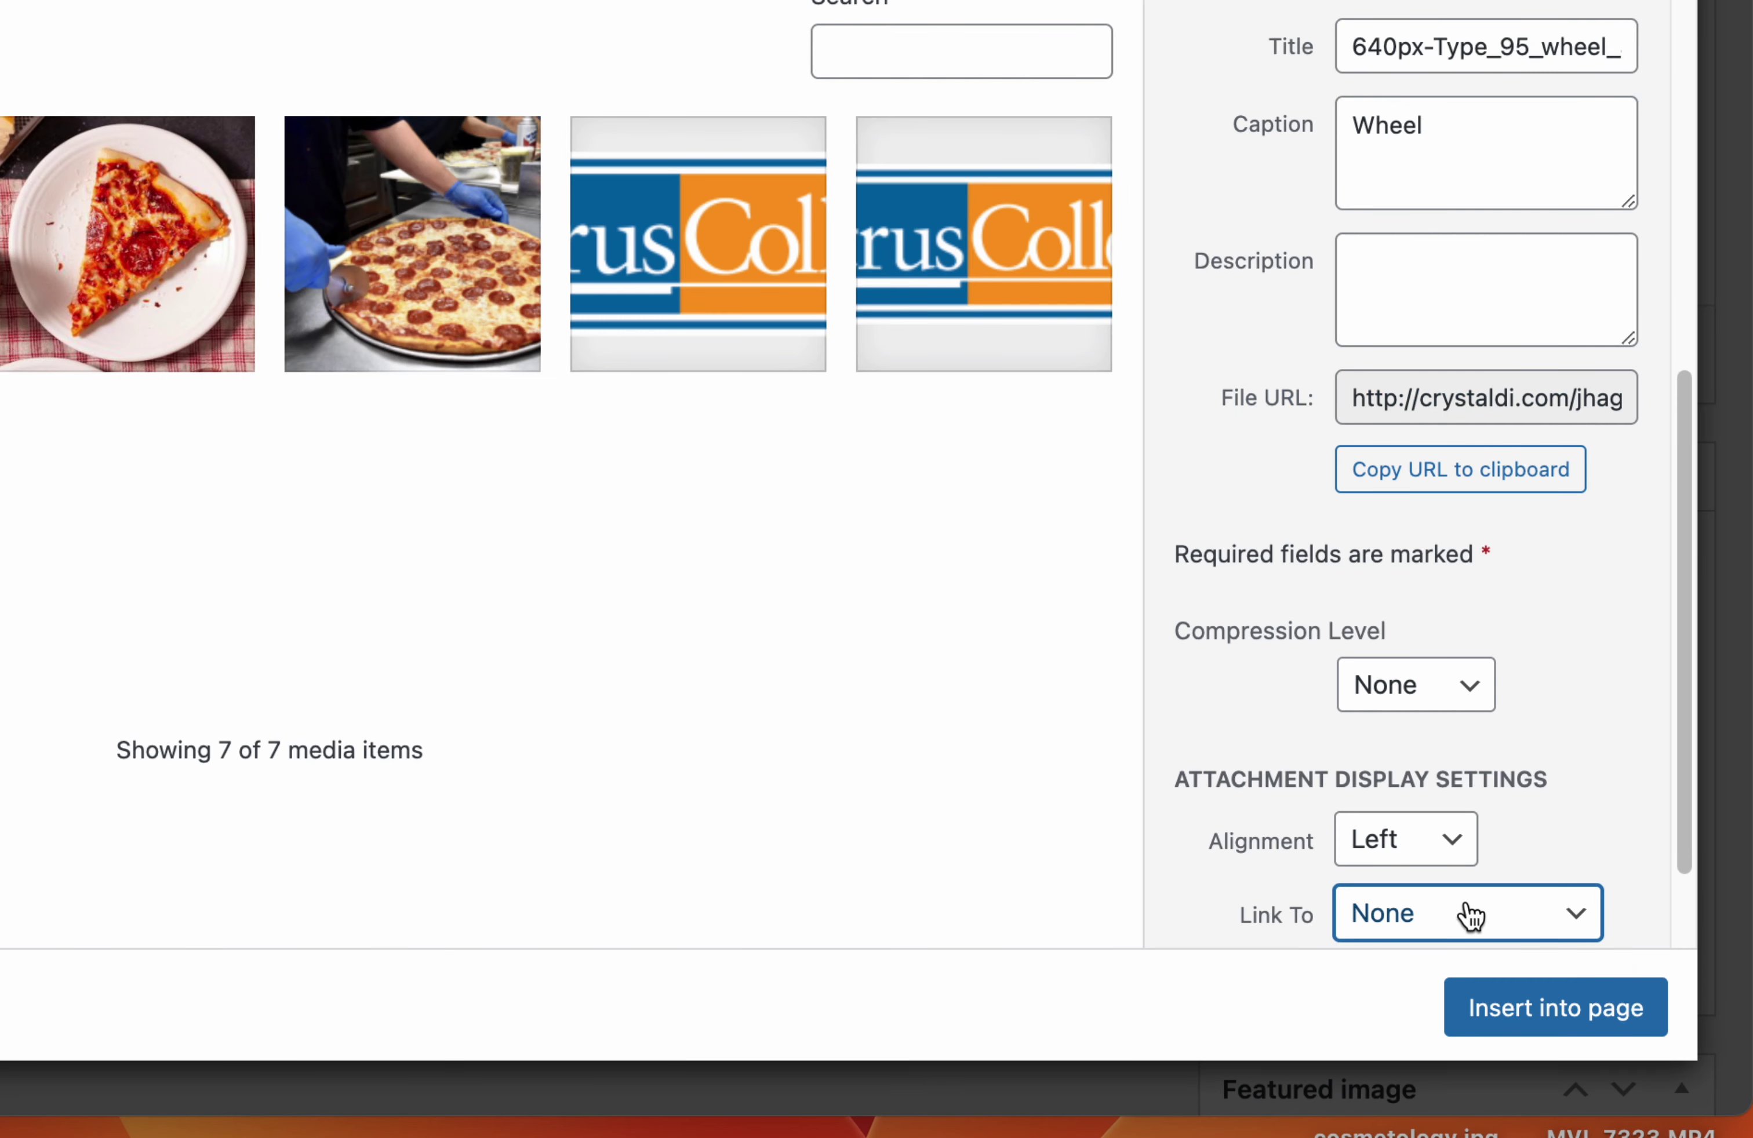
{"action": "left_click", "coordinate": [1467, 916]}
{"action": "left_click", "coordinate": [1454, 966]}
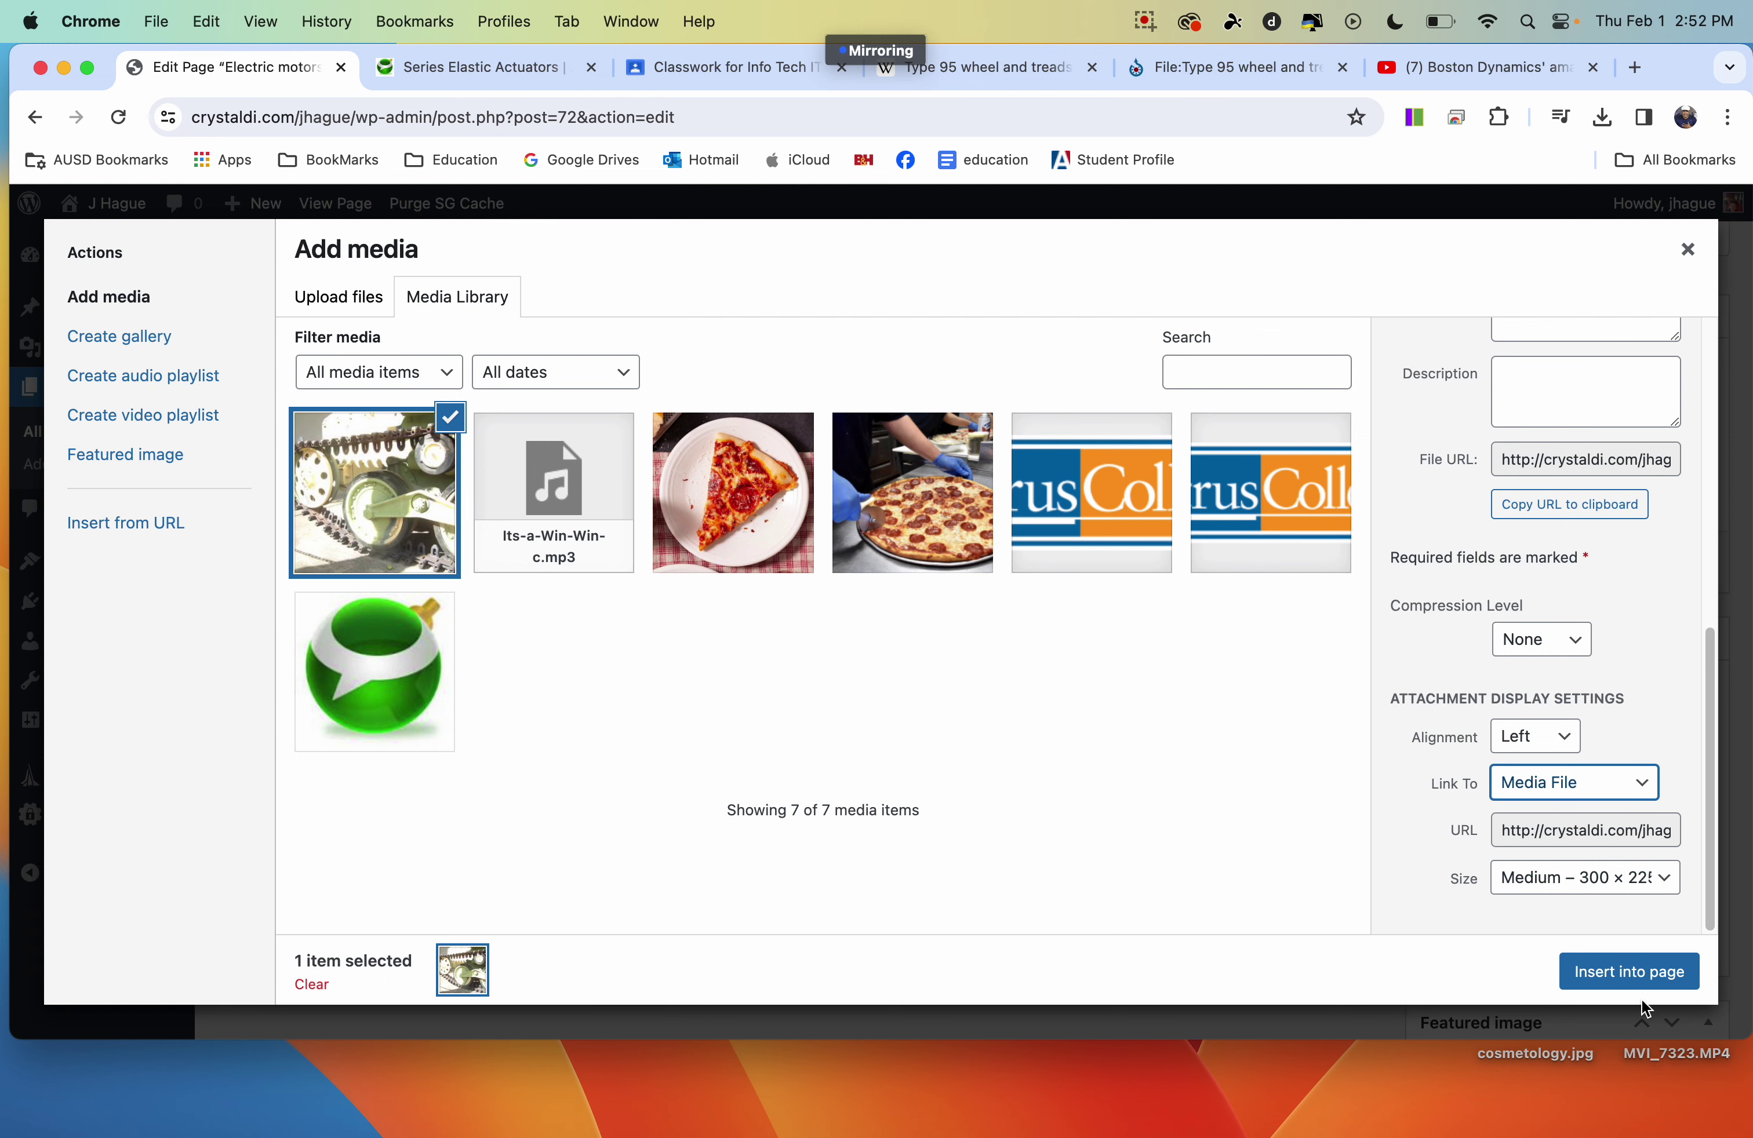
{"action": "left_click", "coordinate": [1630, 975]}
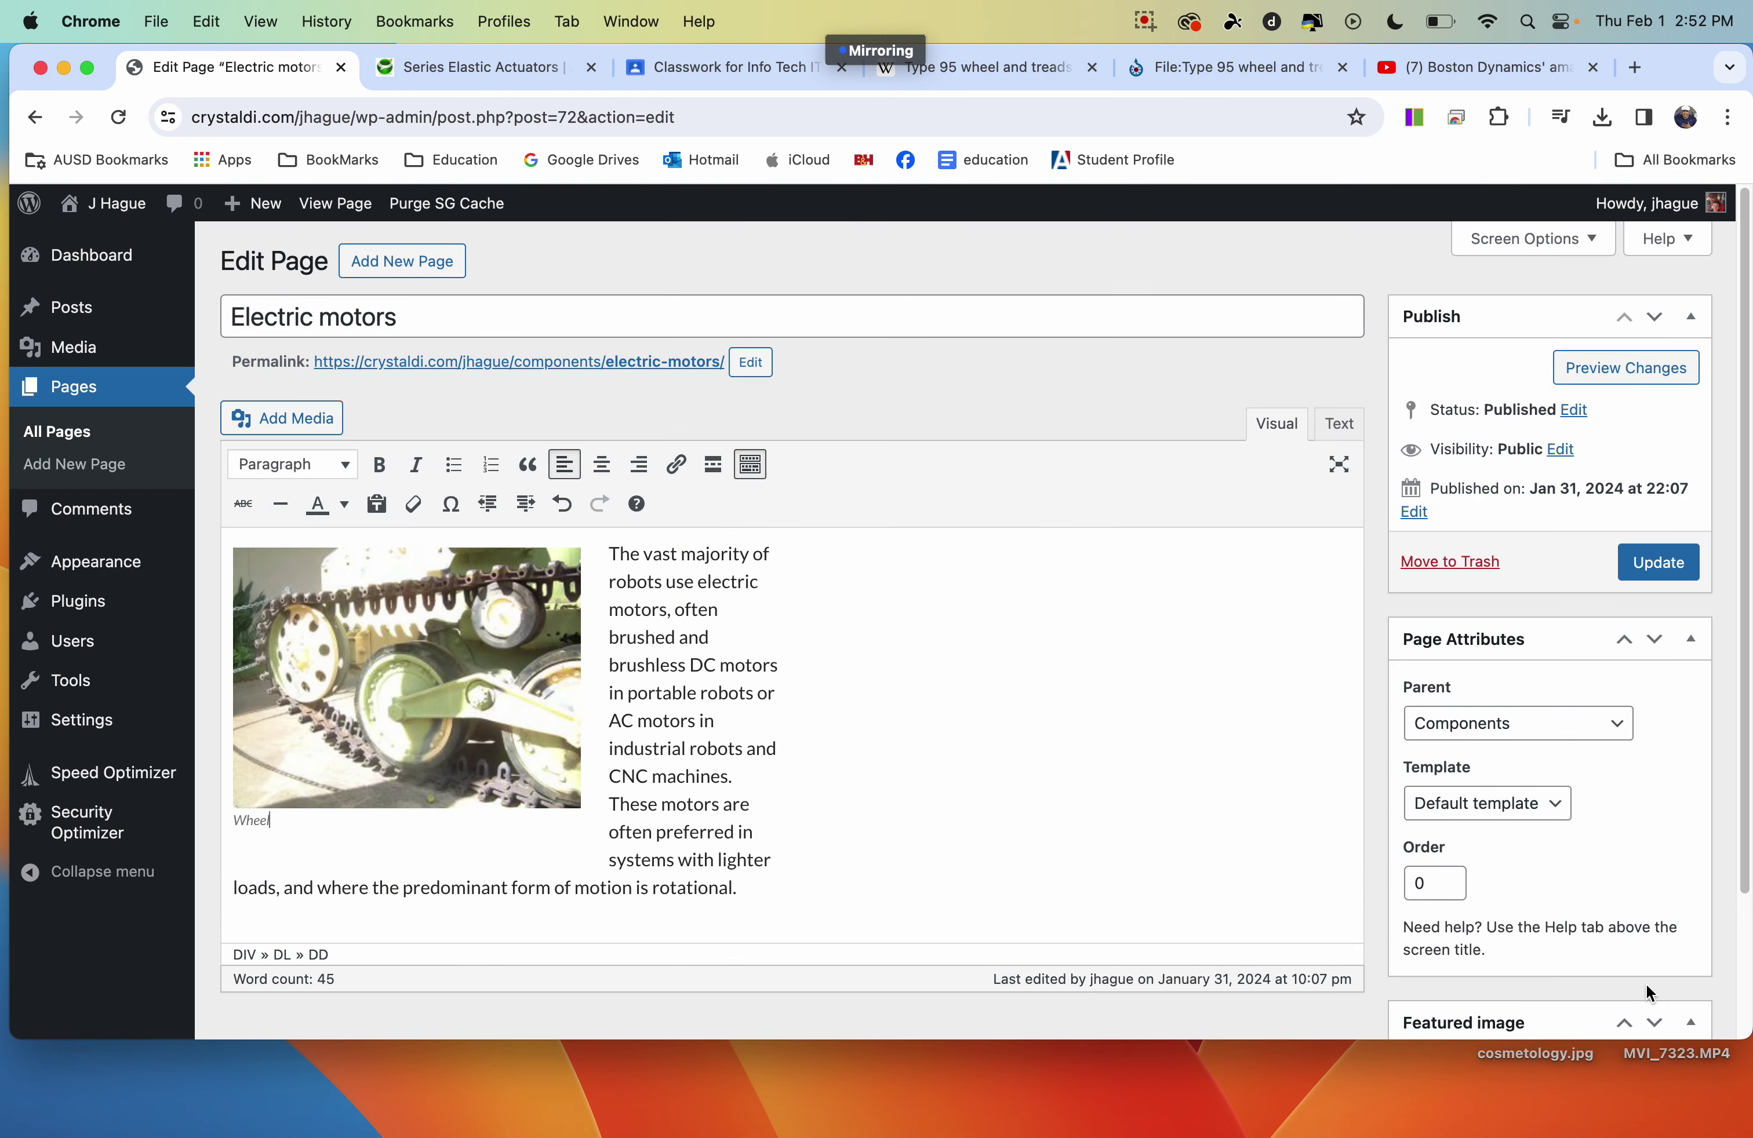
{"action": "left_click", "coordinate": [533, 716]}
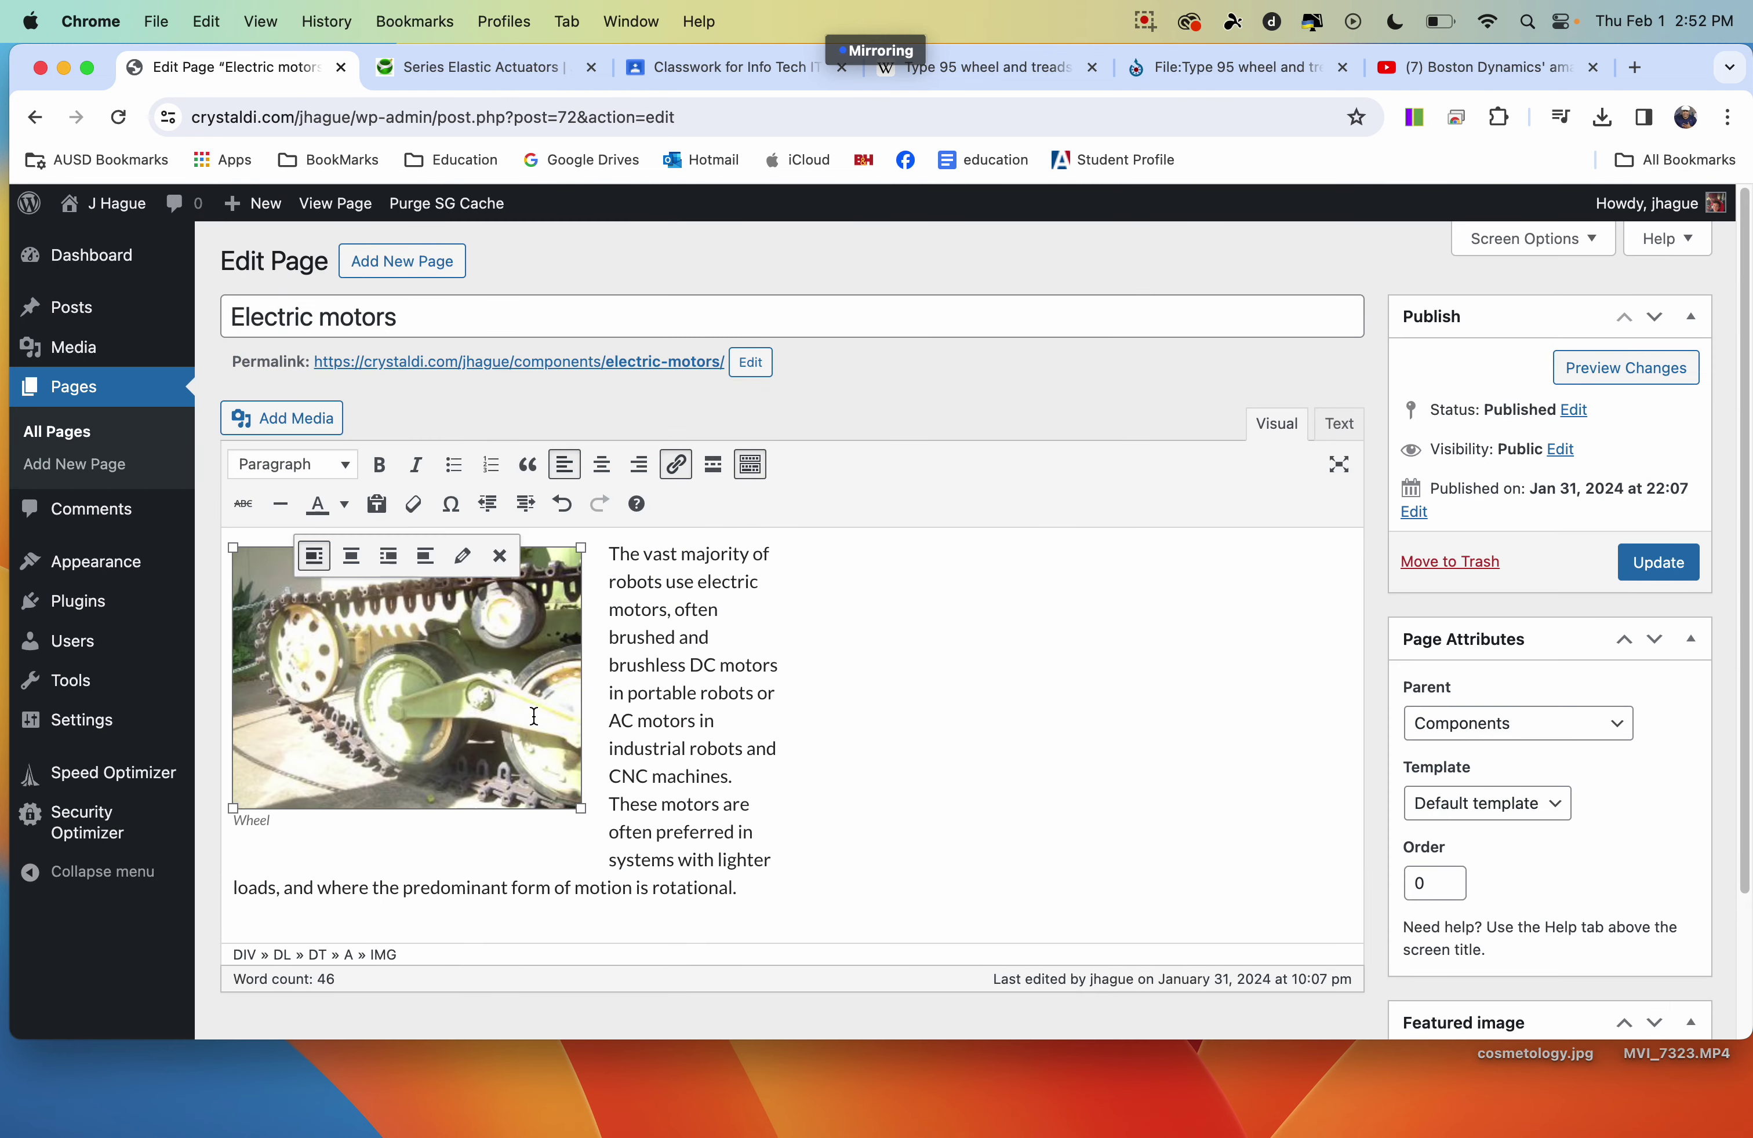
Shrink the Wheel image to roughly 70 percent of its inserted width and update the Electric motors page
{"action": "left_click_drag", "start_coordinate": [580, 808], "coordinate": [481, 744]}
{"action": "left_click", "coordinate": [640, 750]}
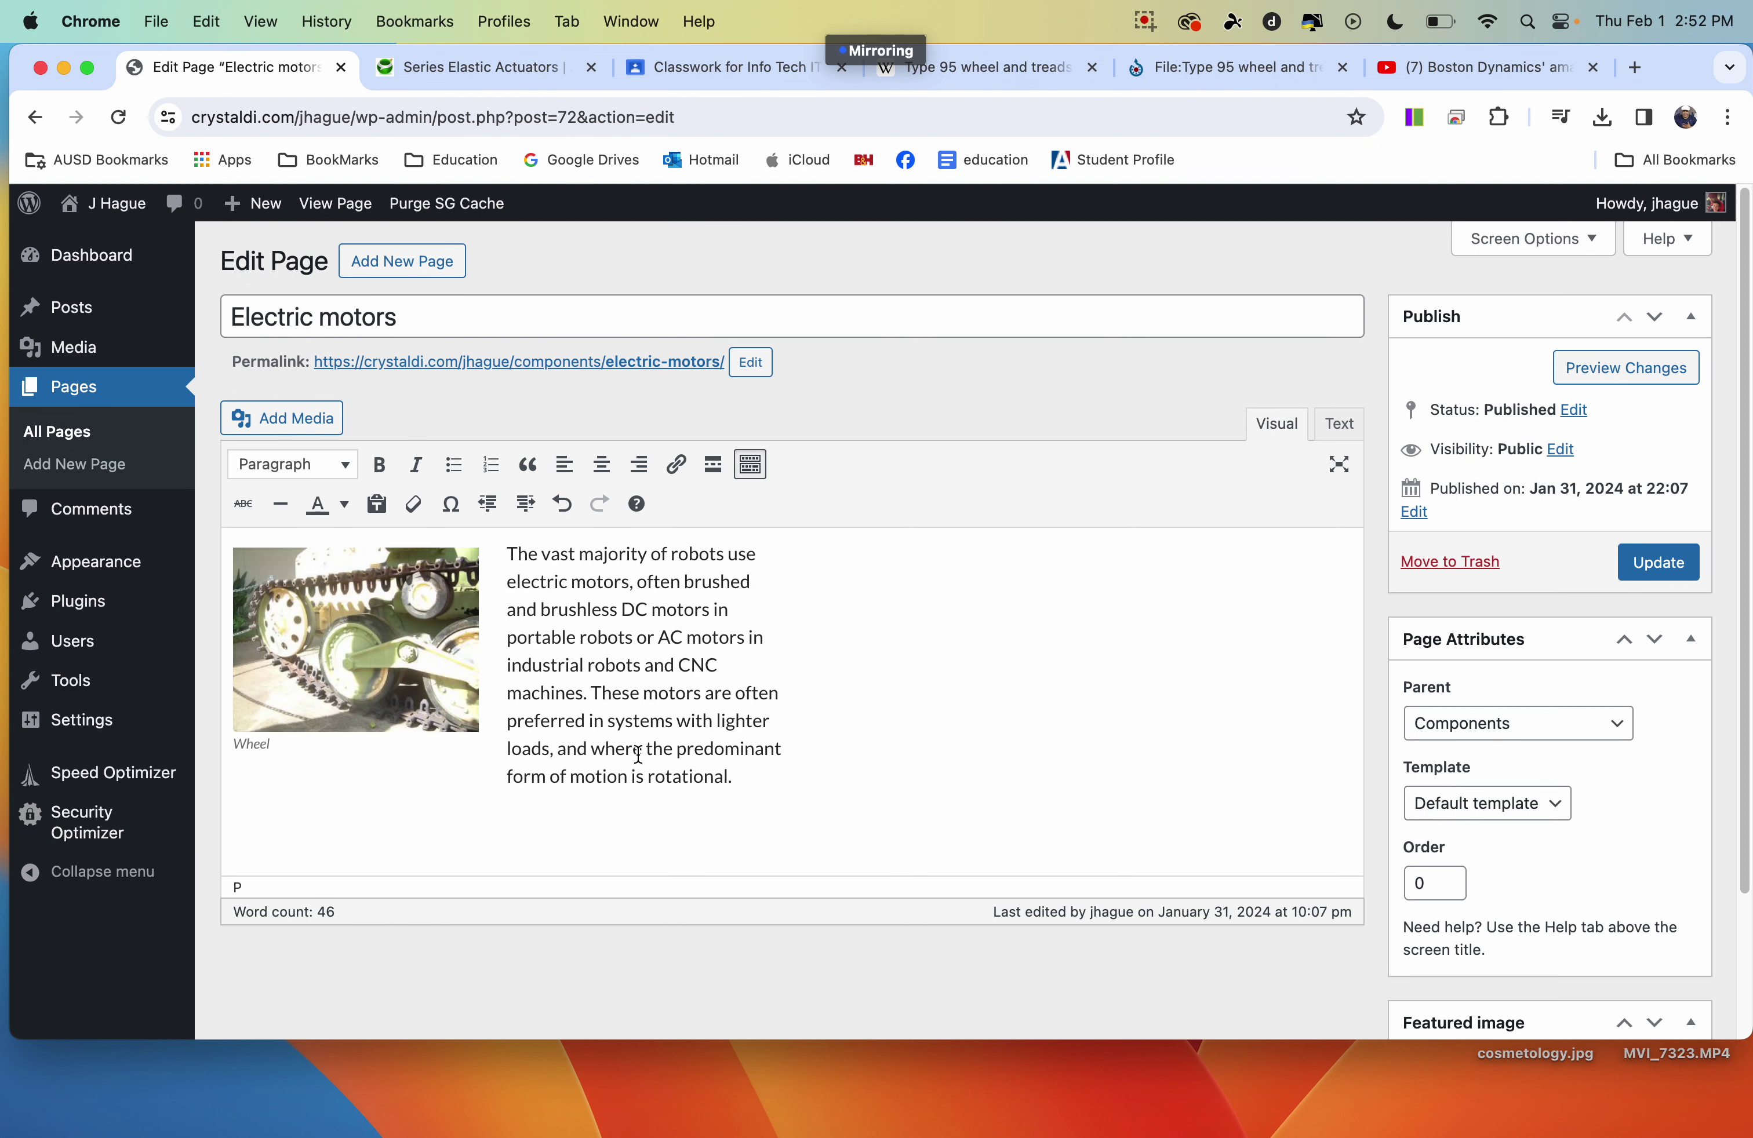
{"action": "left_click", "coordinate": [1665, 563]}
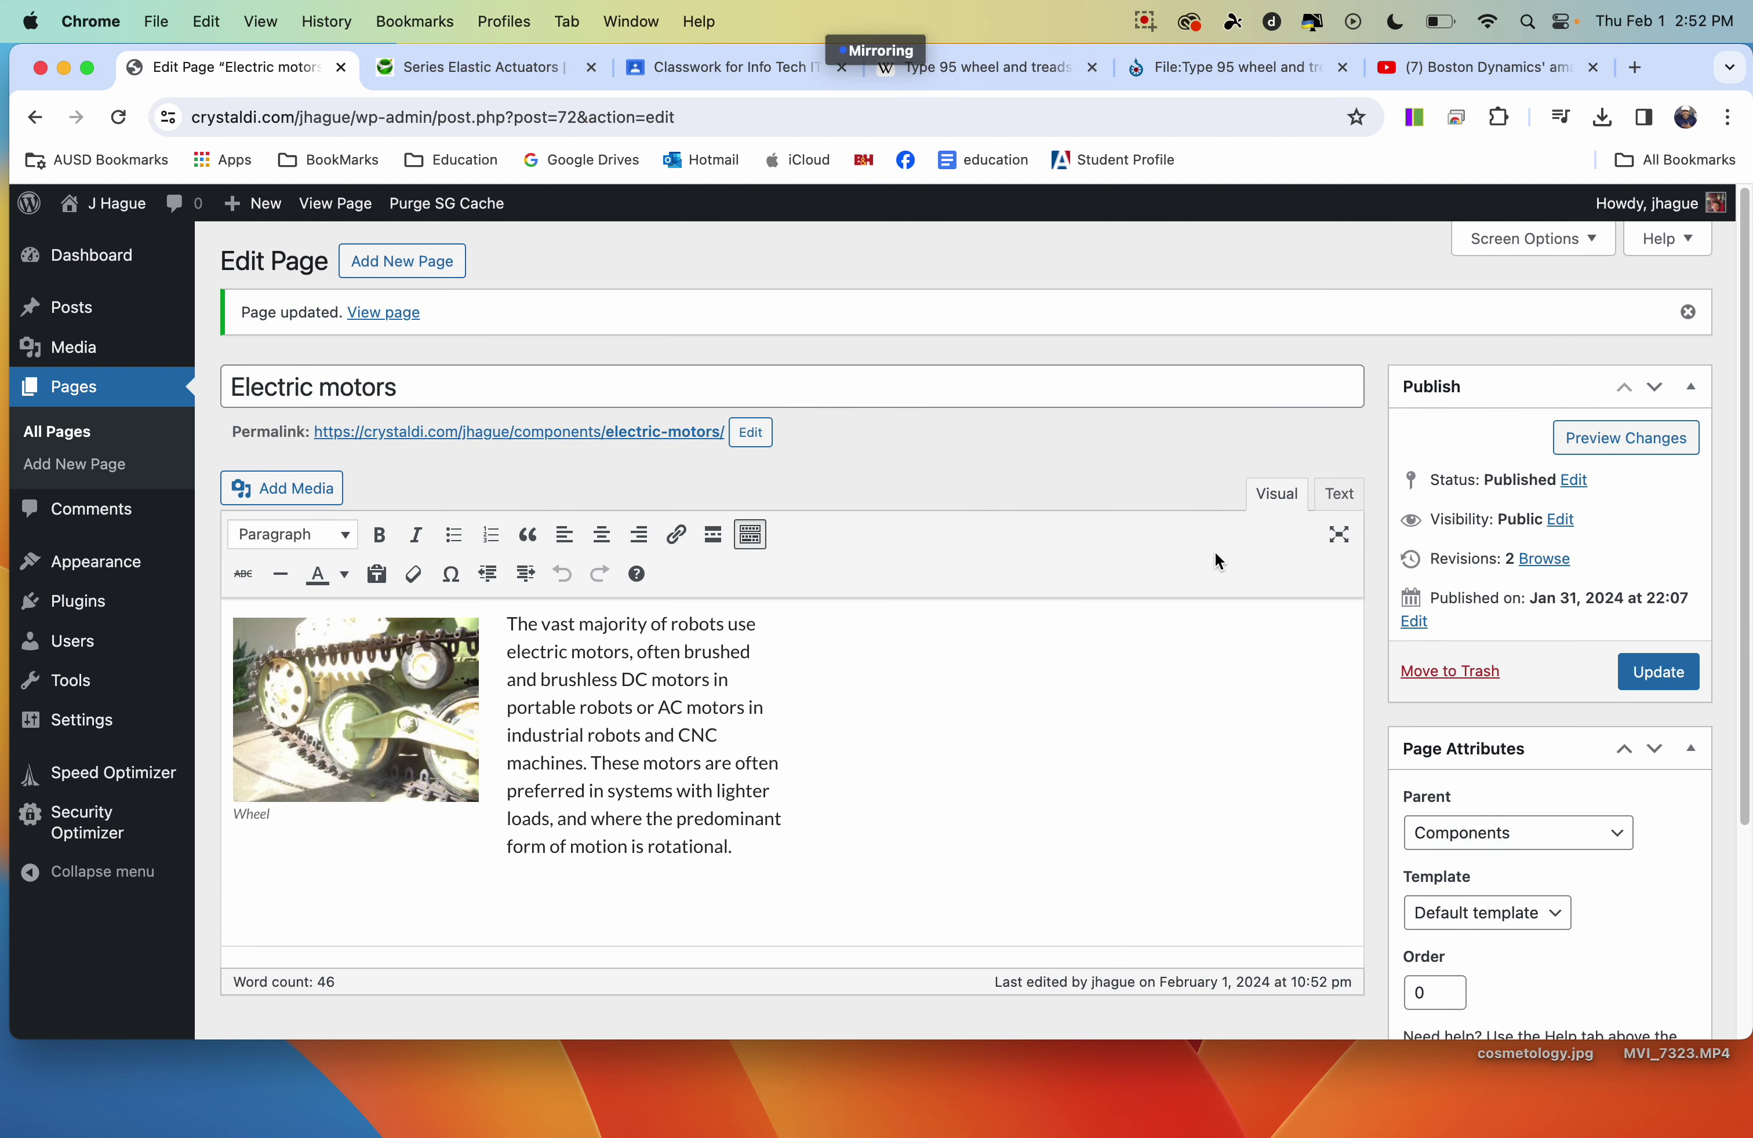
View the live Electric motors page from the Components section, open its Wheel image at full size, and return to the page
{"action": "left_click", "coordinate": [465, 64]}
{"action": "mouse_move", "coordinate": [1048, 272]}
{"action": "left_click", "coordinate": [1040, 370]}
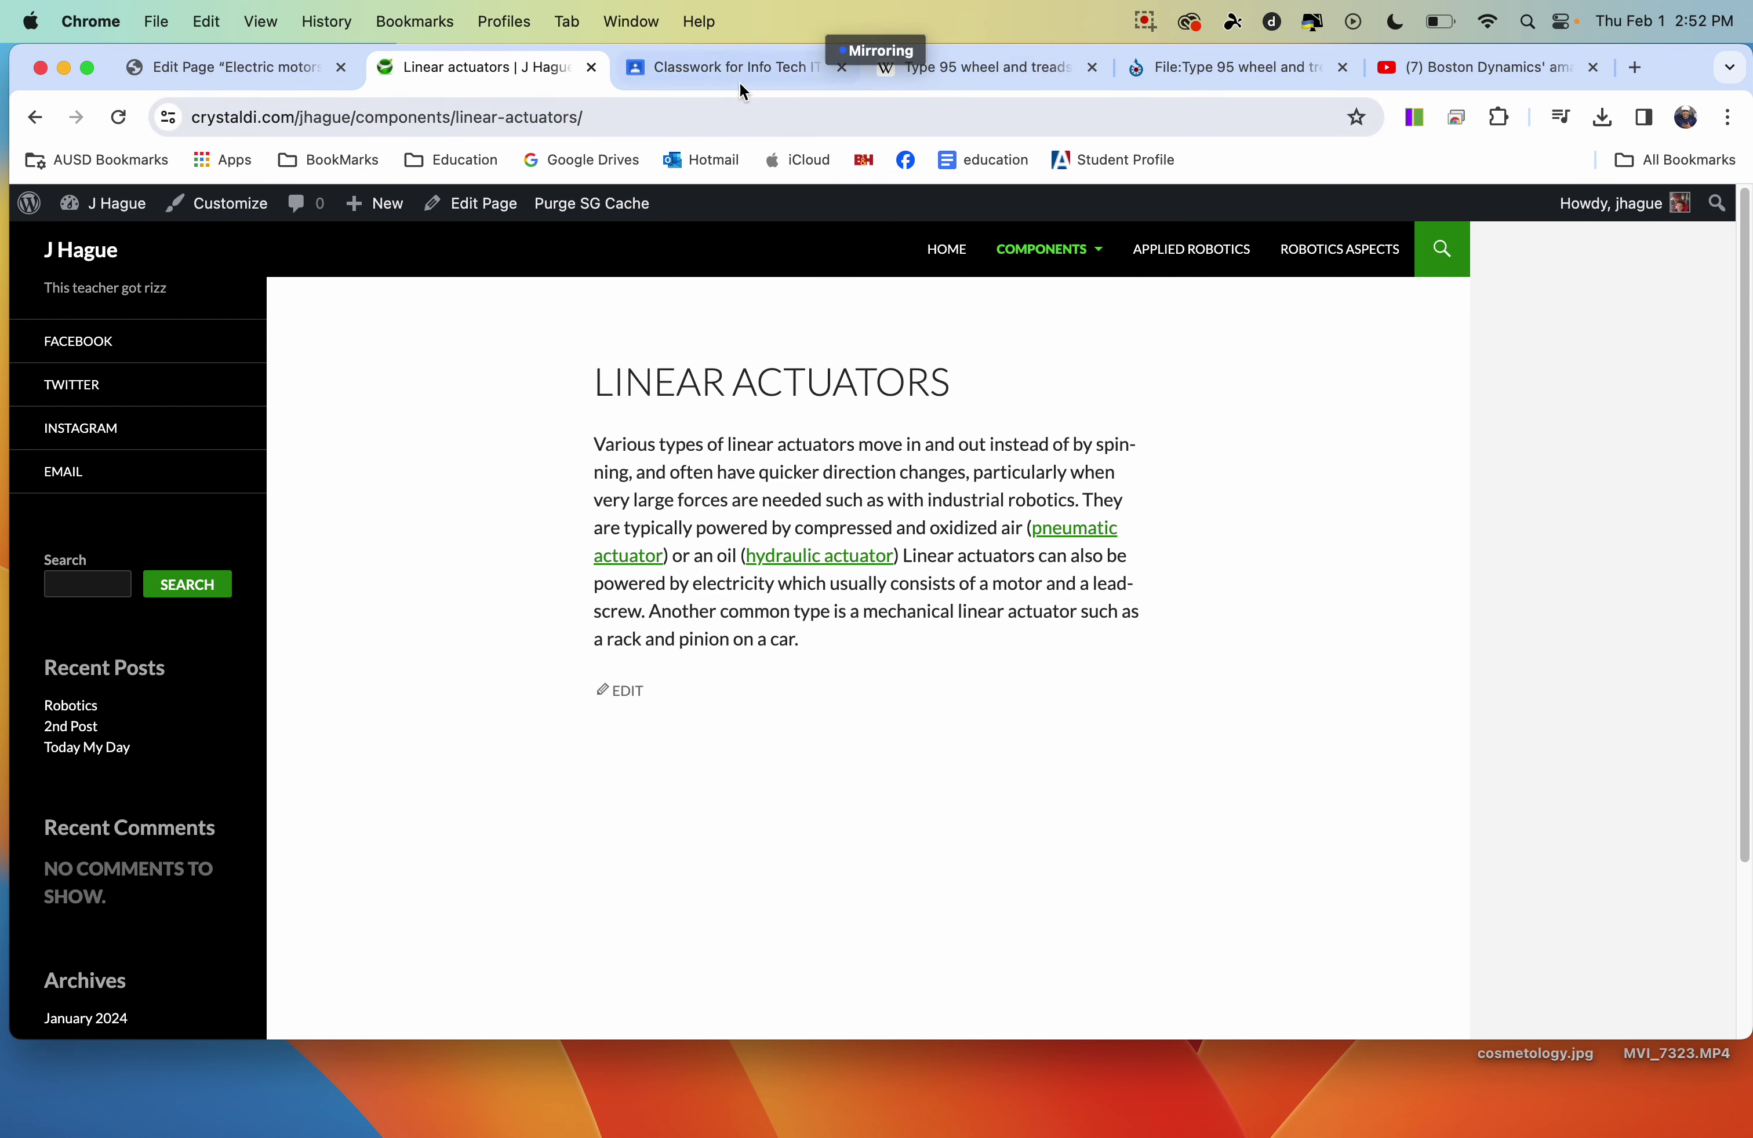
{"action": "left_click", "coordinate": [724, 70]}
{"action": "left_click", "coordinate": [487, 67]}
{"action": "left_click", "coordinate": [244, 68]}
{"action": "left_click", "coordinate": [723, 67]}
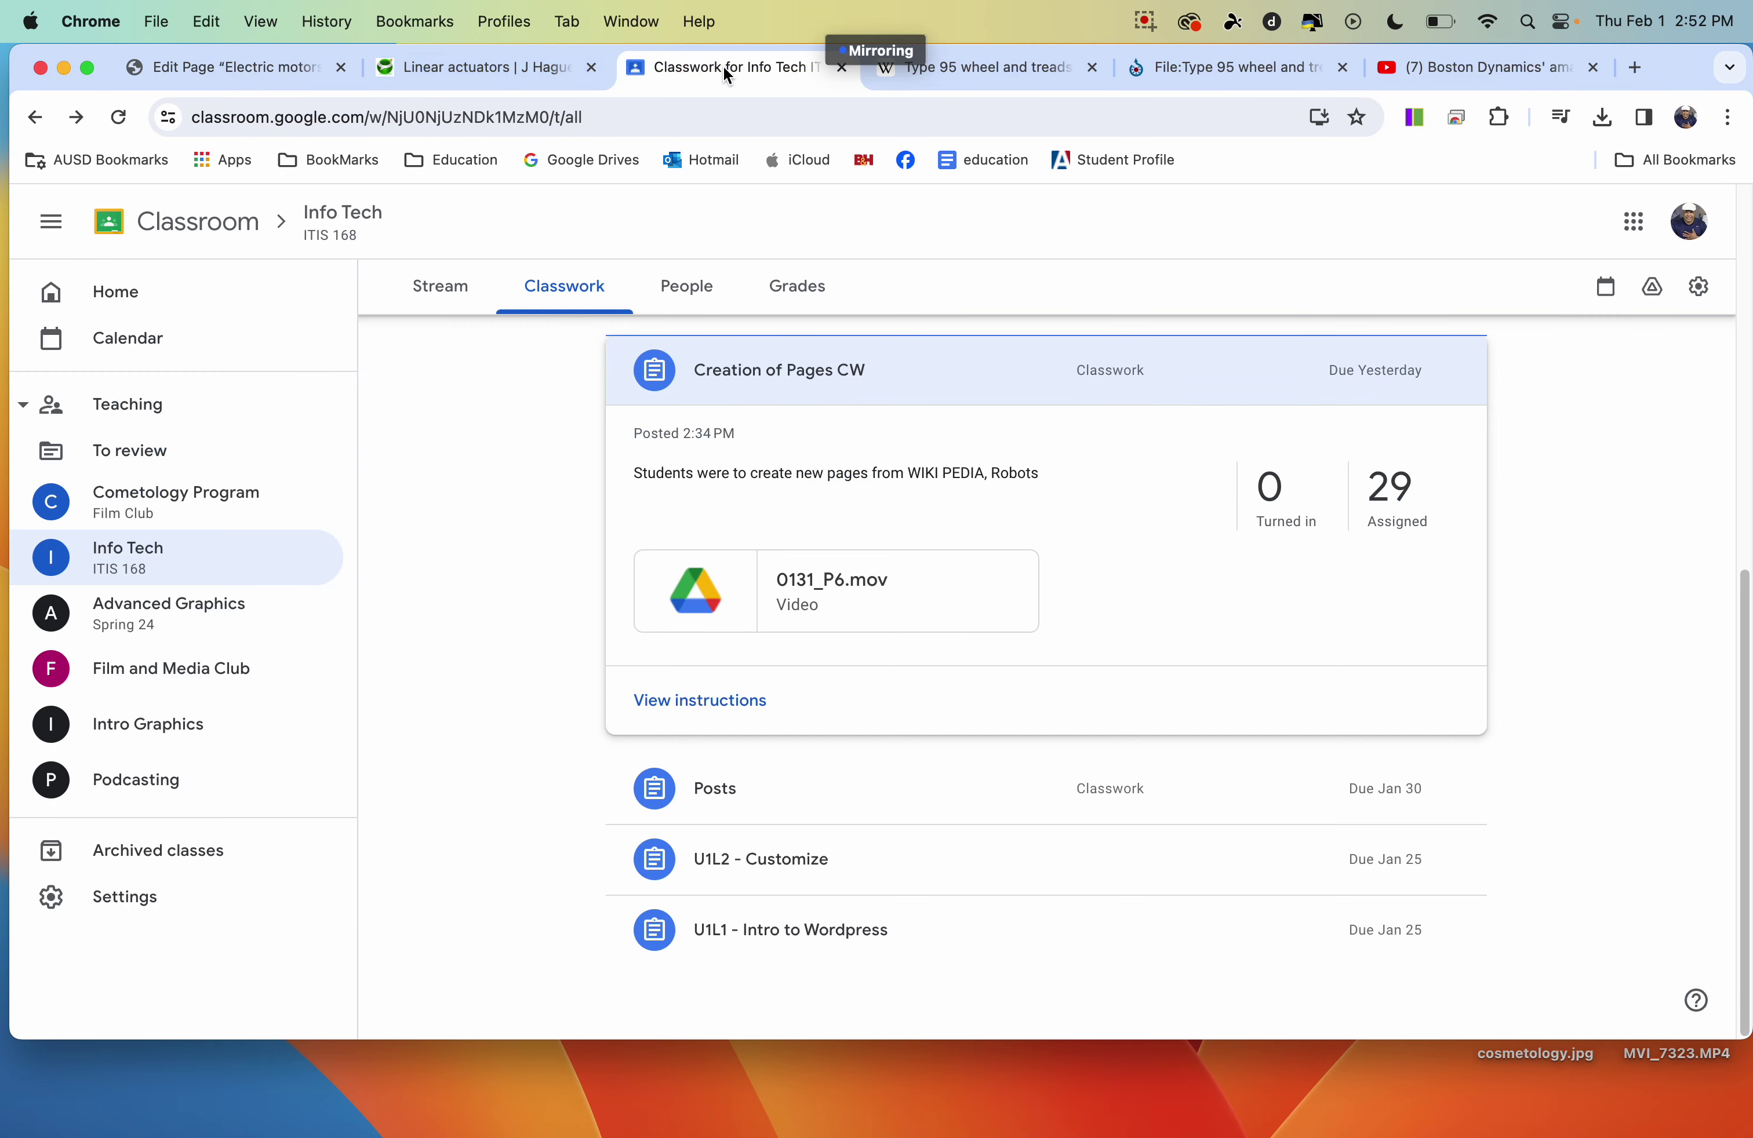
{"action": "left_click", "coordinate": [510, 74]}
{"action": "mouse_move", "coordinate": [1049, 249]}
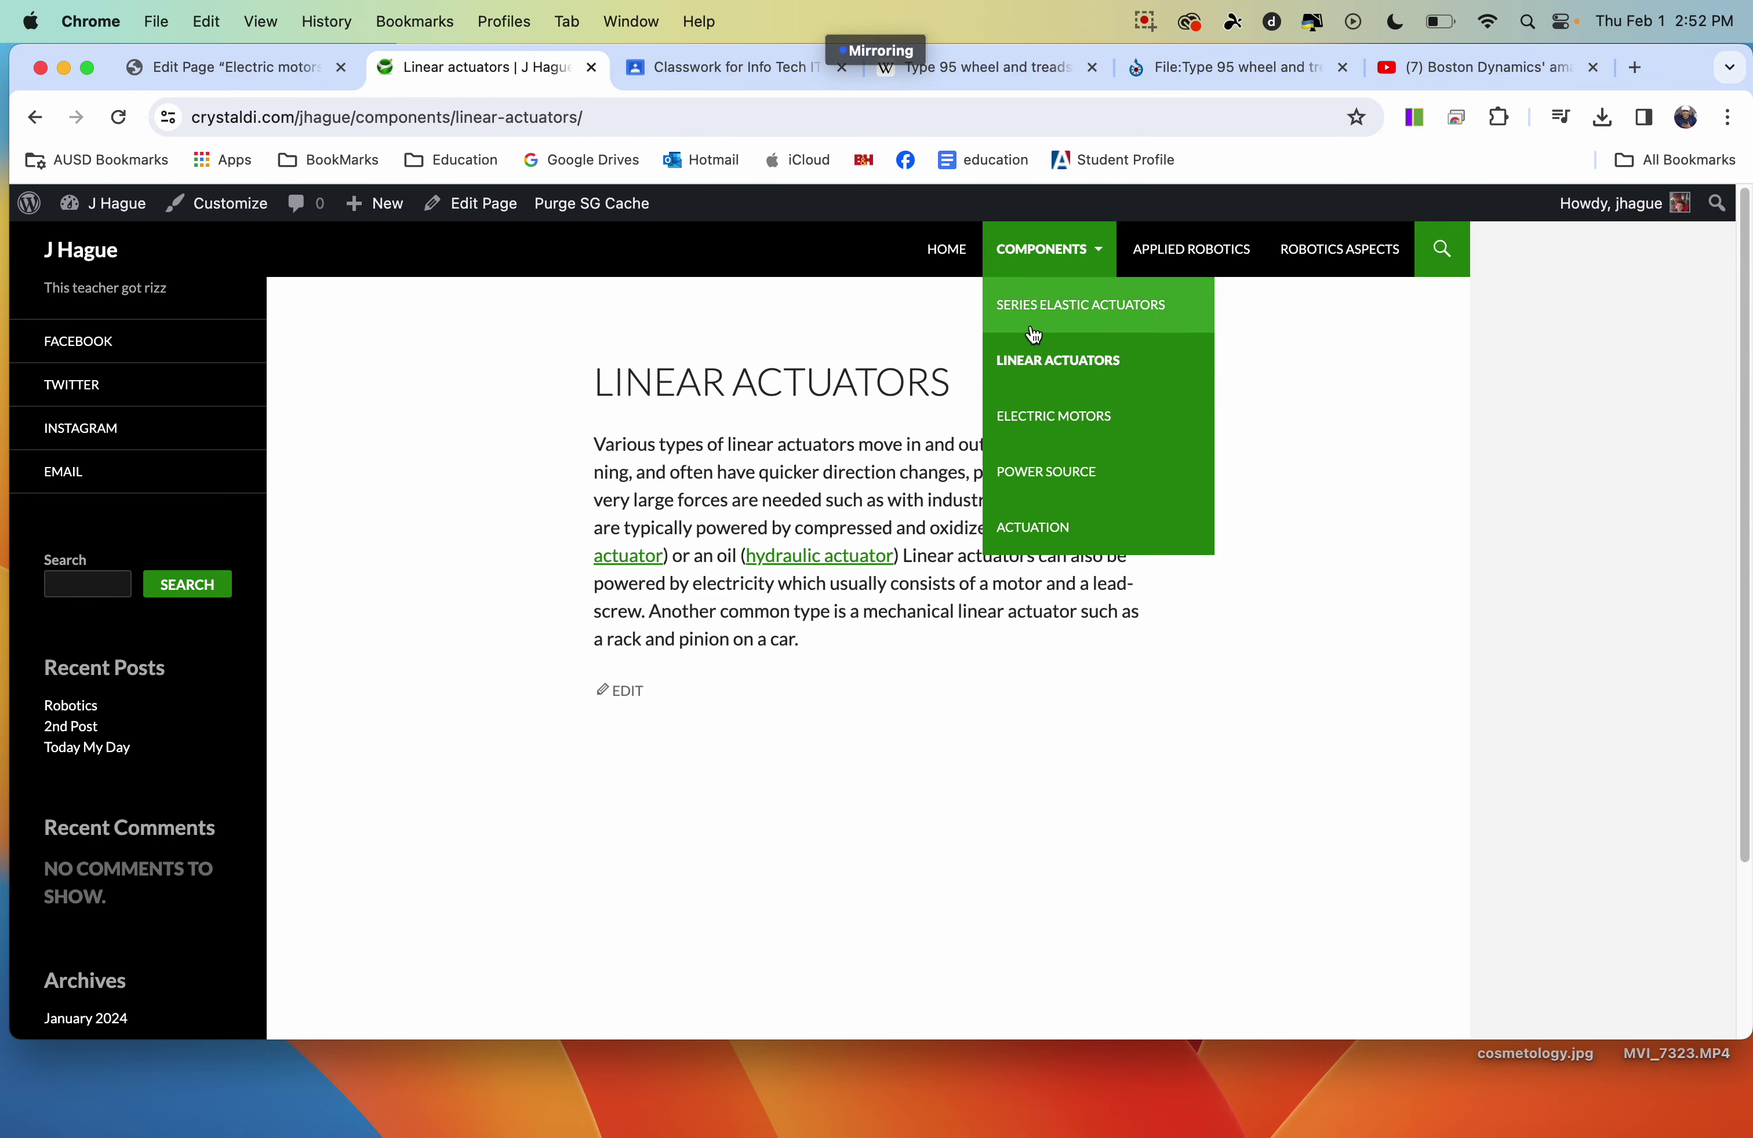
{"action": "left_click", "coordinate": [1023, 419]}
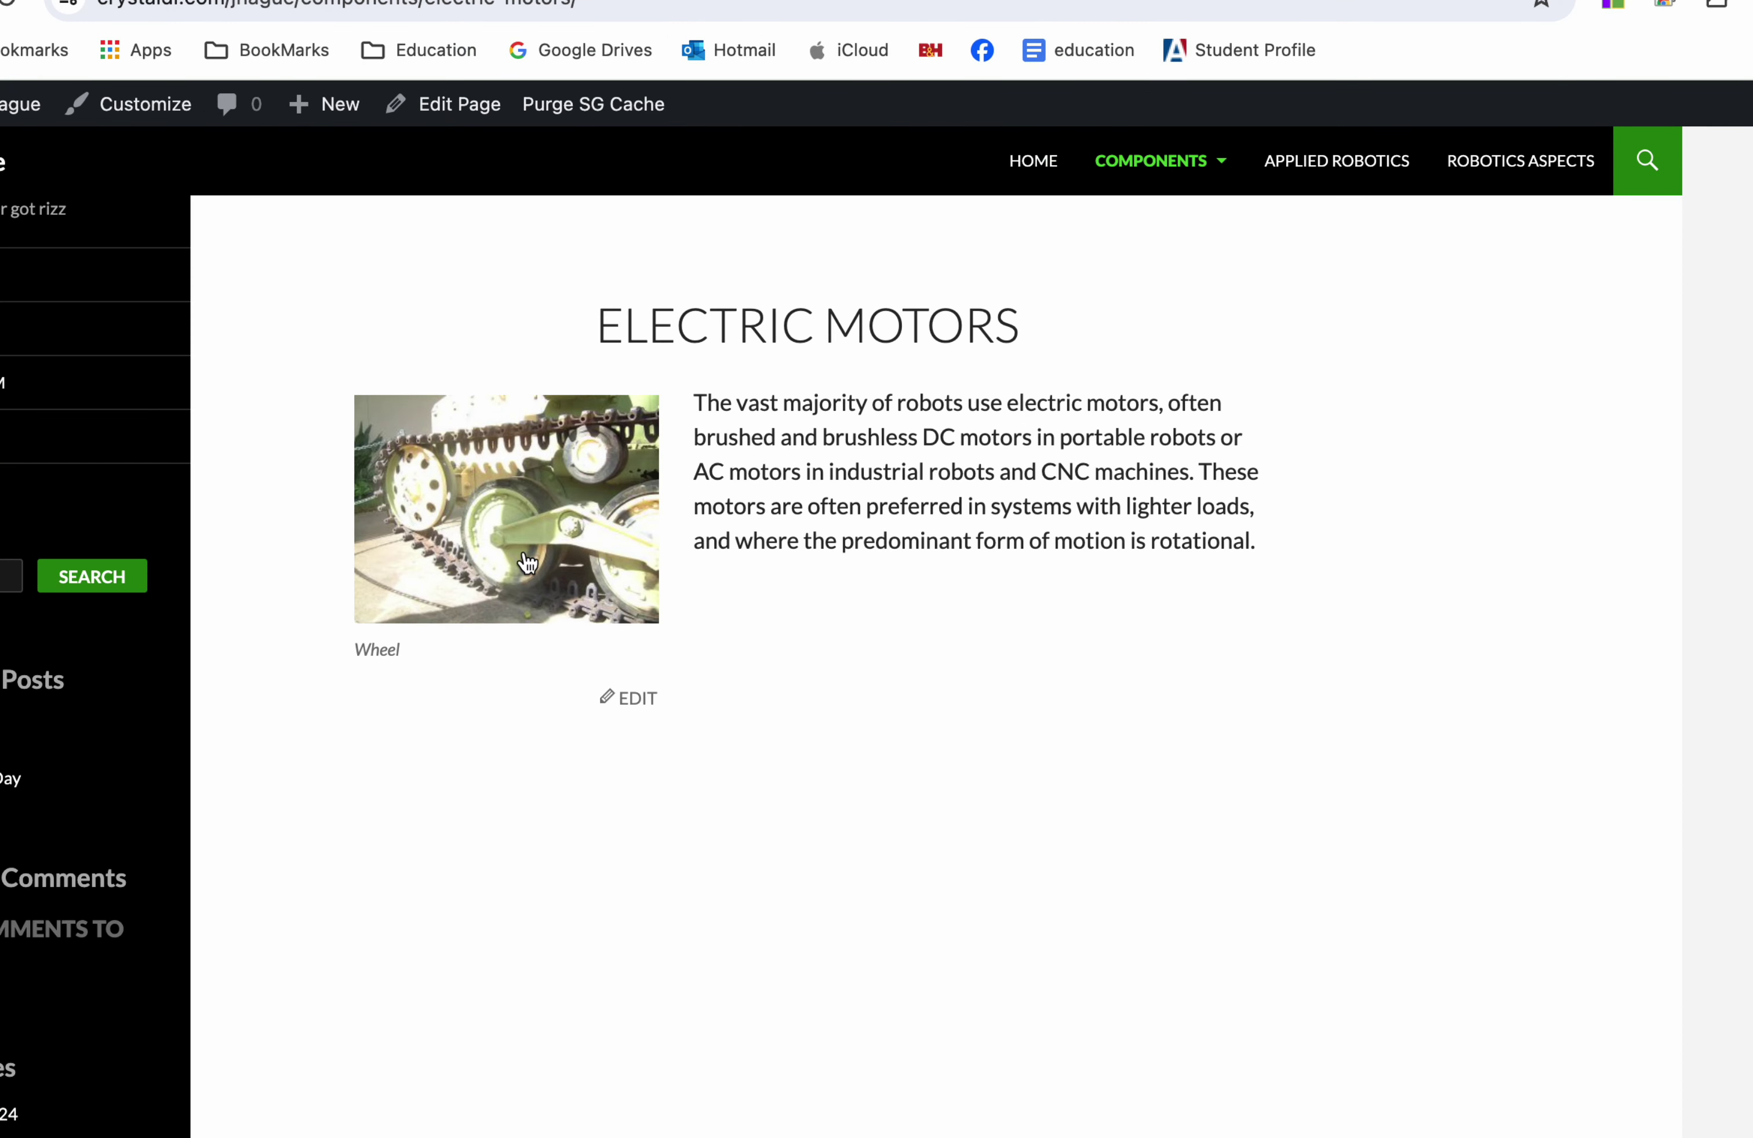
{"action": "left_click", "coordinate": [521, 479]}
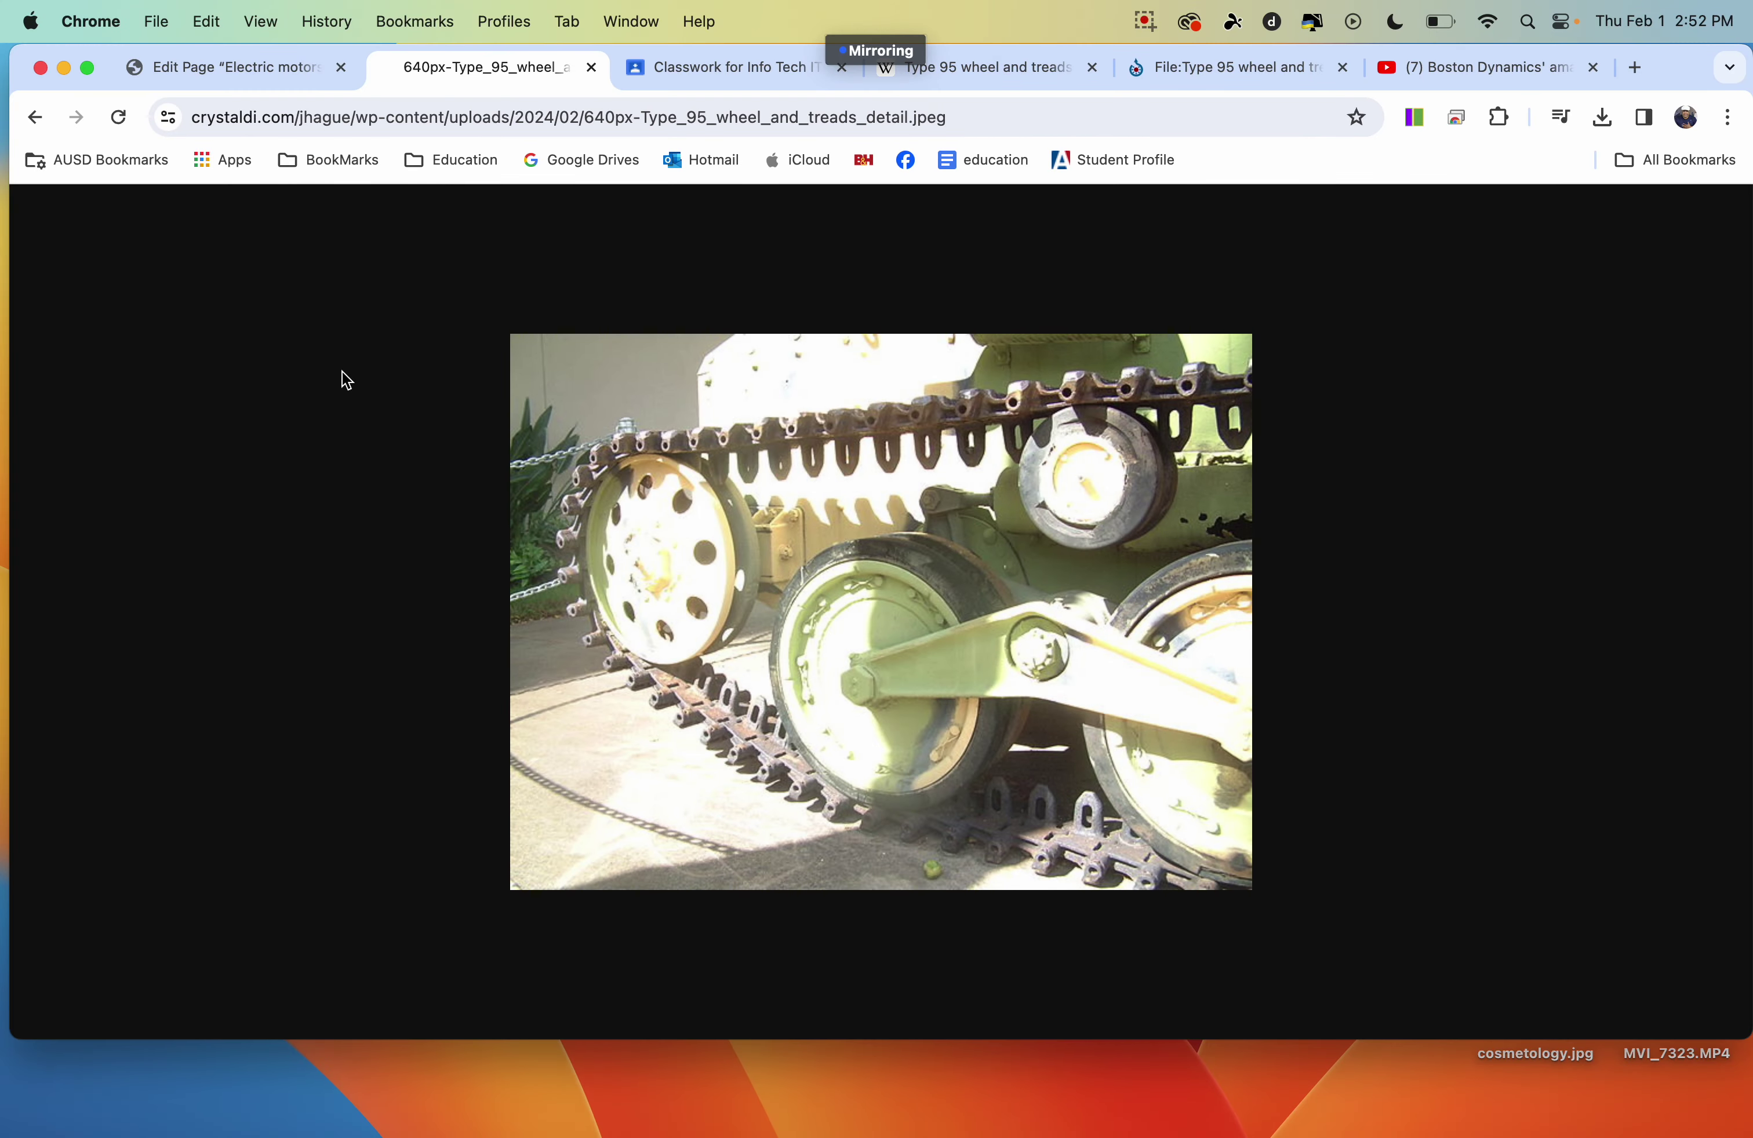
{"action": "left_click", "coordinate": [35, 118]}
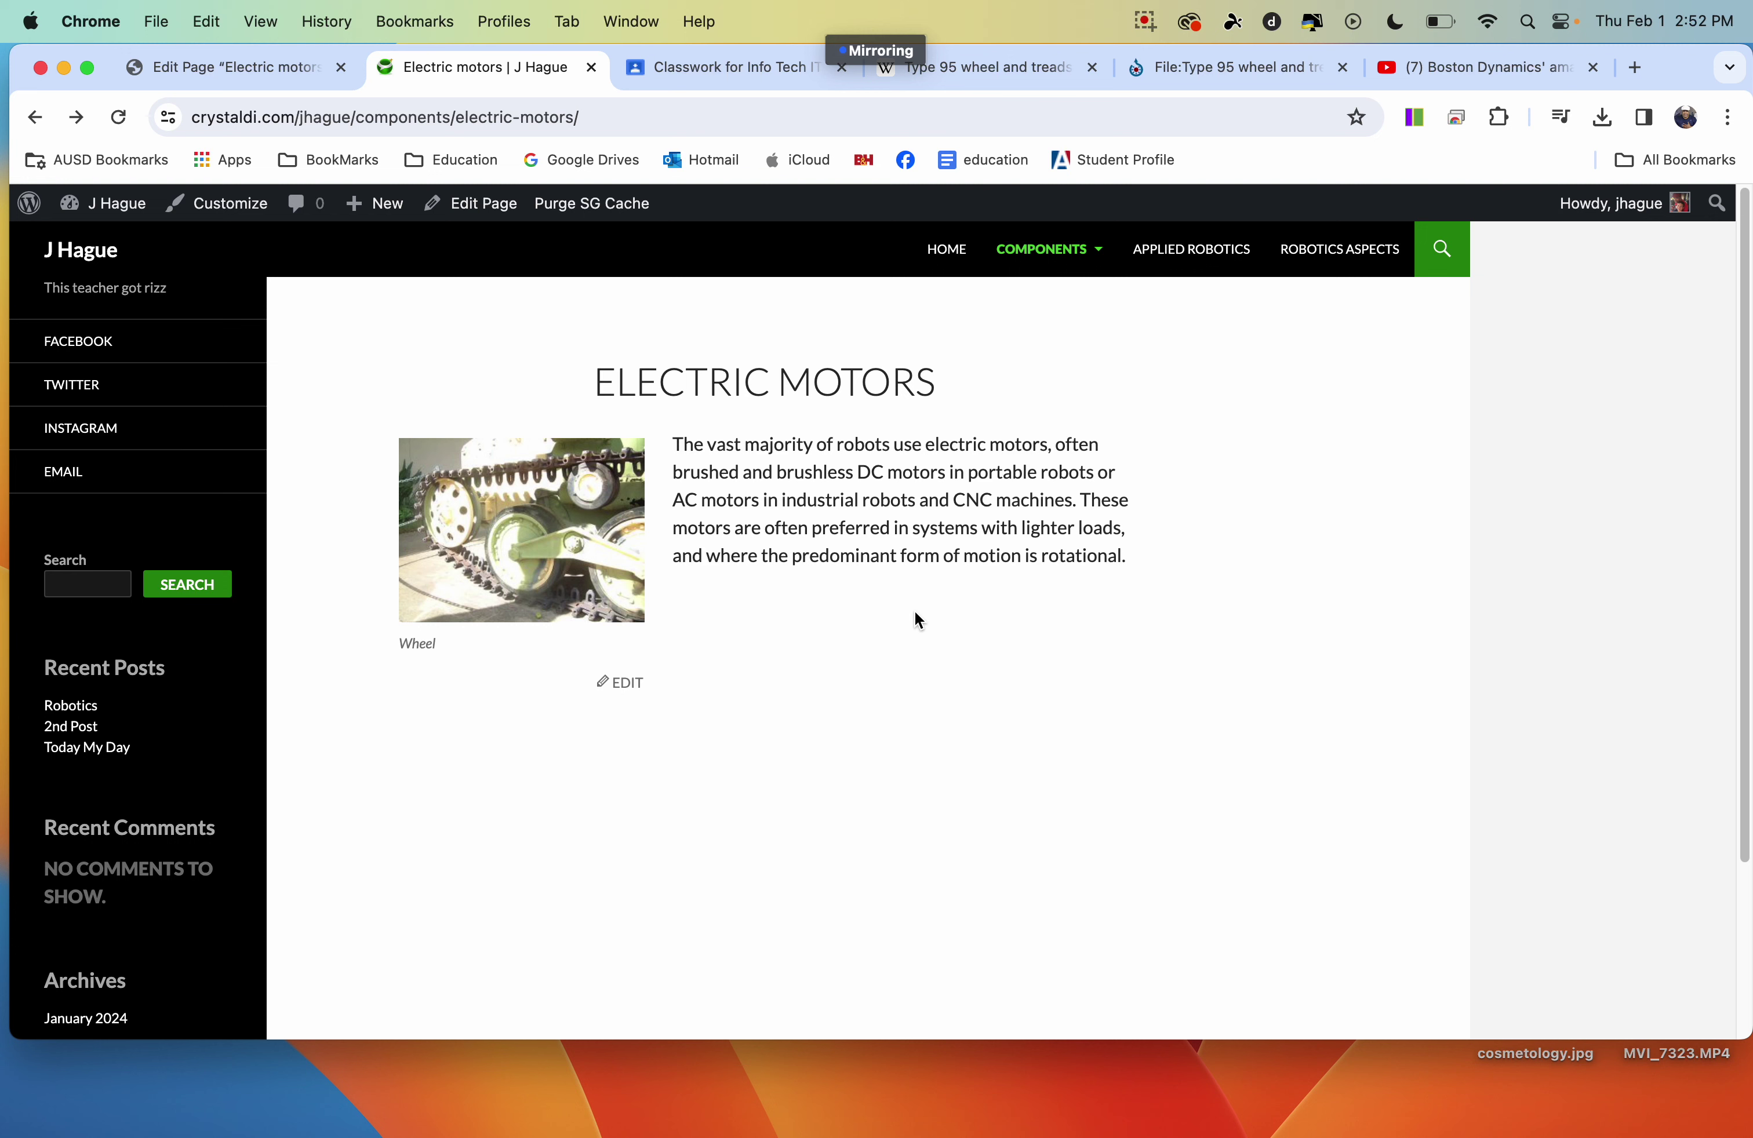
{"action": "mouse_move", "coordinate": [1086, 266]}
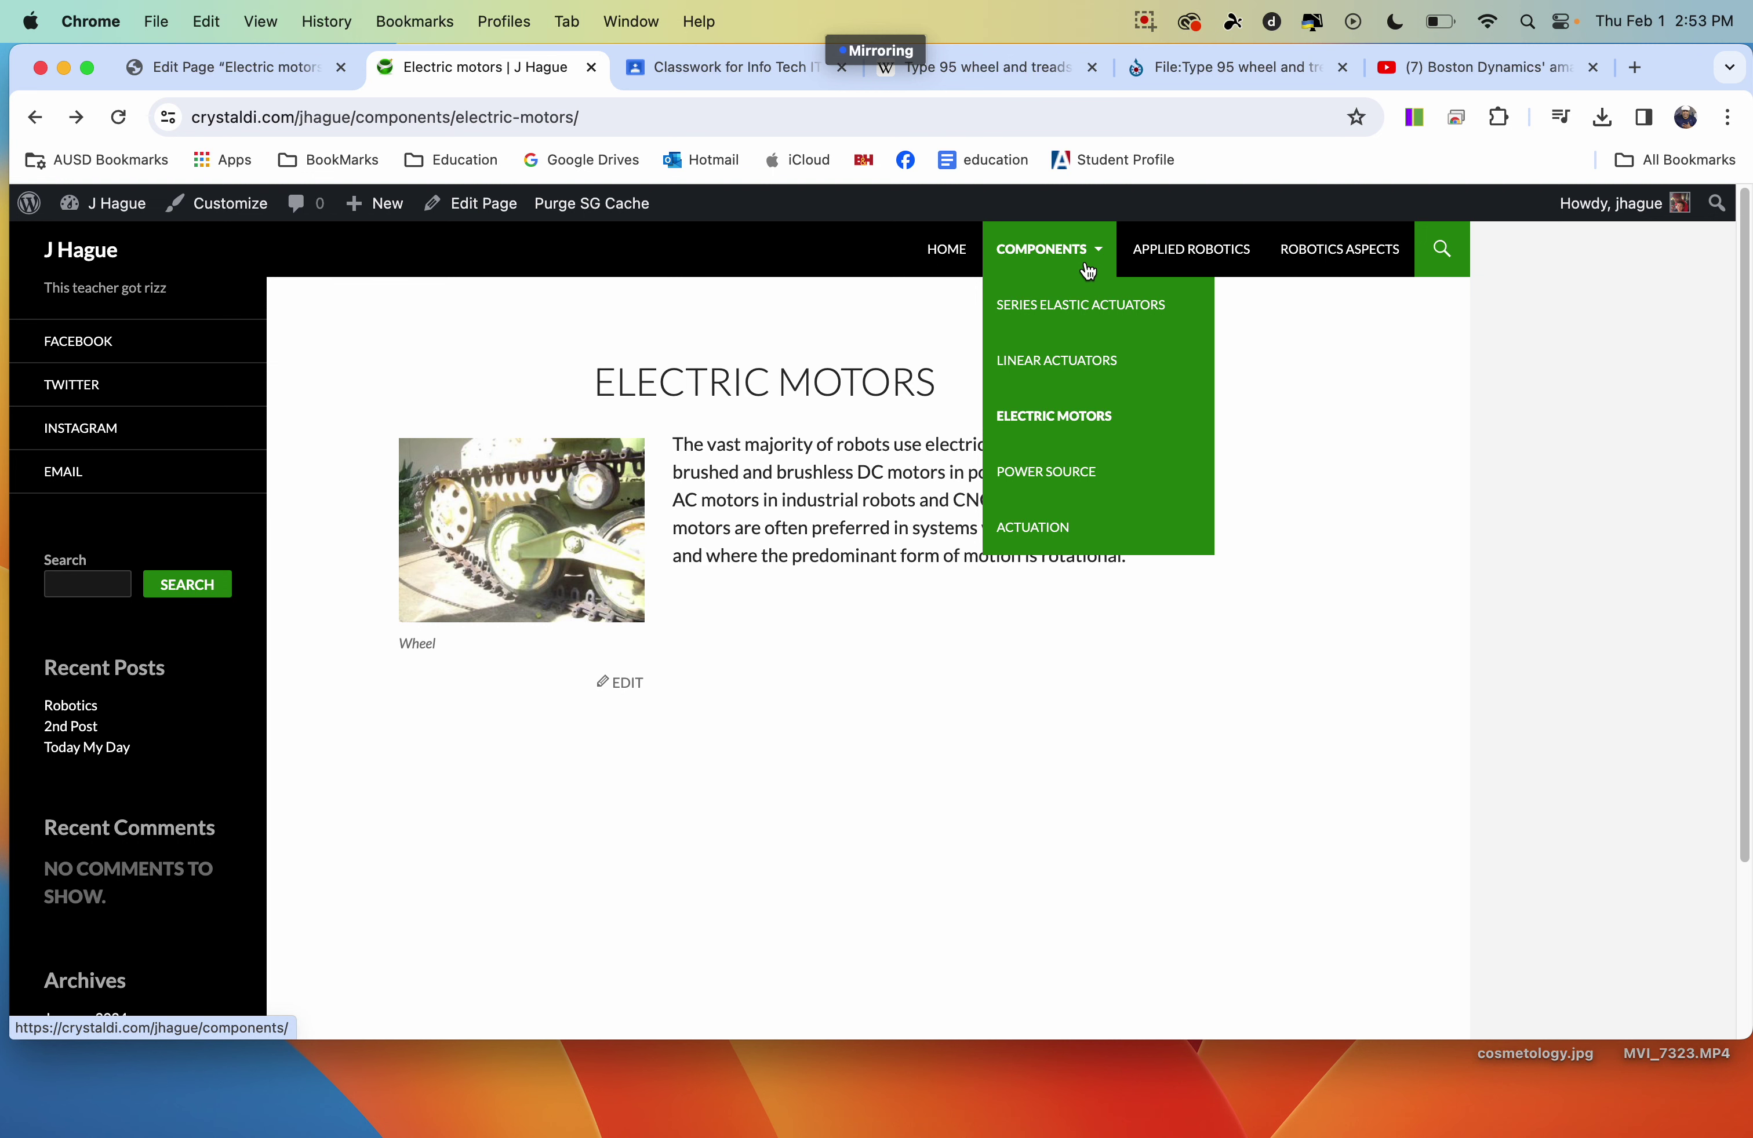
{"action": "scroll", "coordinate": [207, 518], "scroll_direction": "down", "scroll_amount": 5}
{"action": "scroll", "coordinate": [210, 521], "scroll_direction": "up", "scroll_amount": 5}
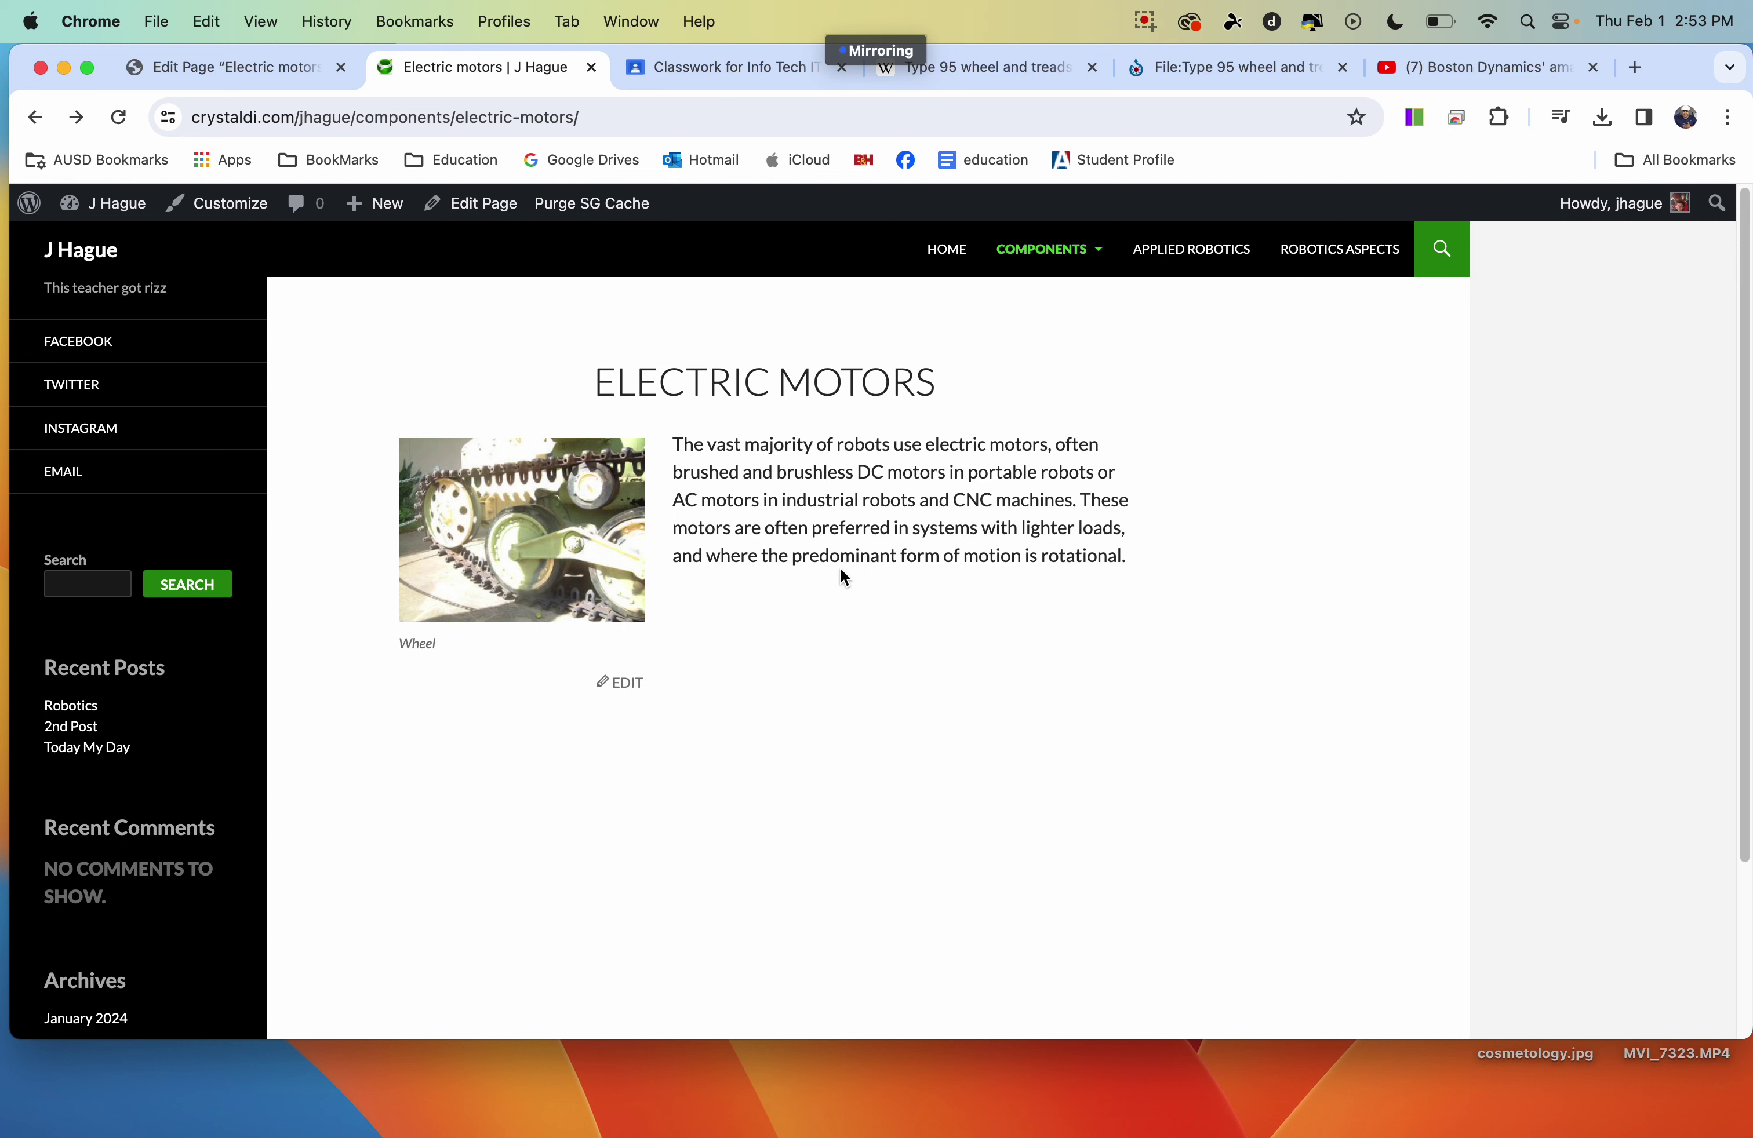
{"action": "left_click", "coordinate": [1145, 21]}
{"action": "left_click", "coordinate": [1165, 89]}
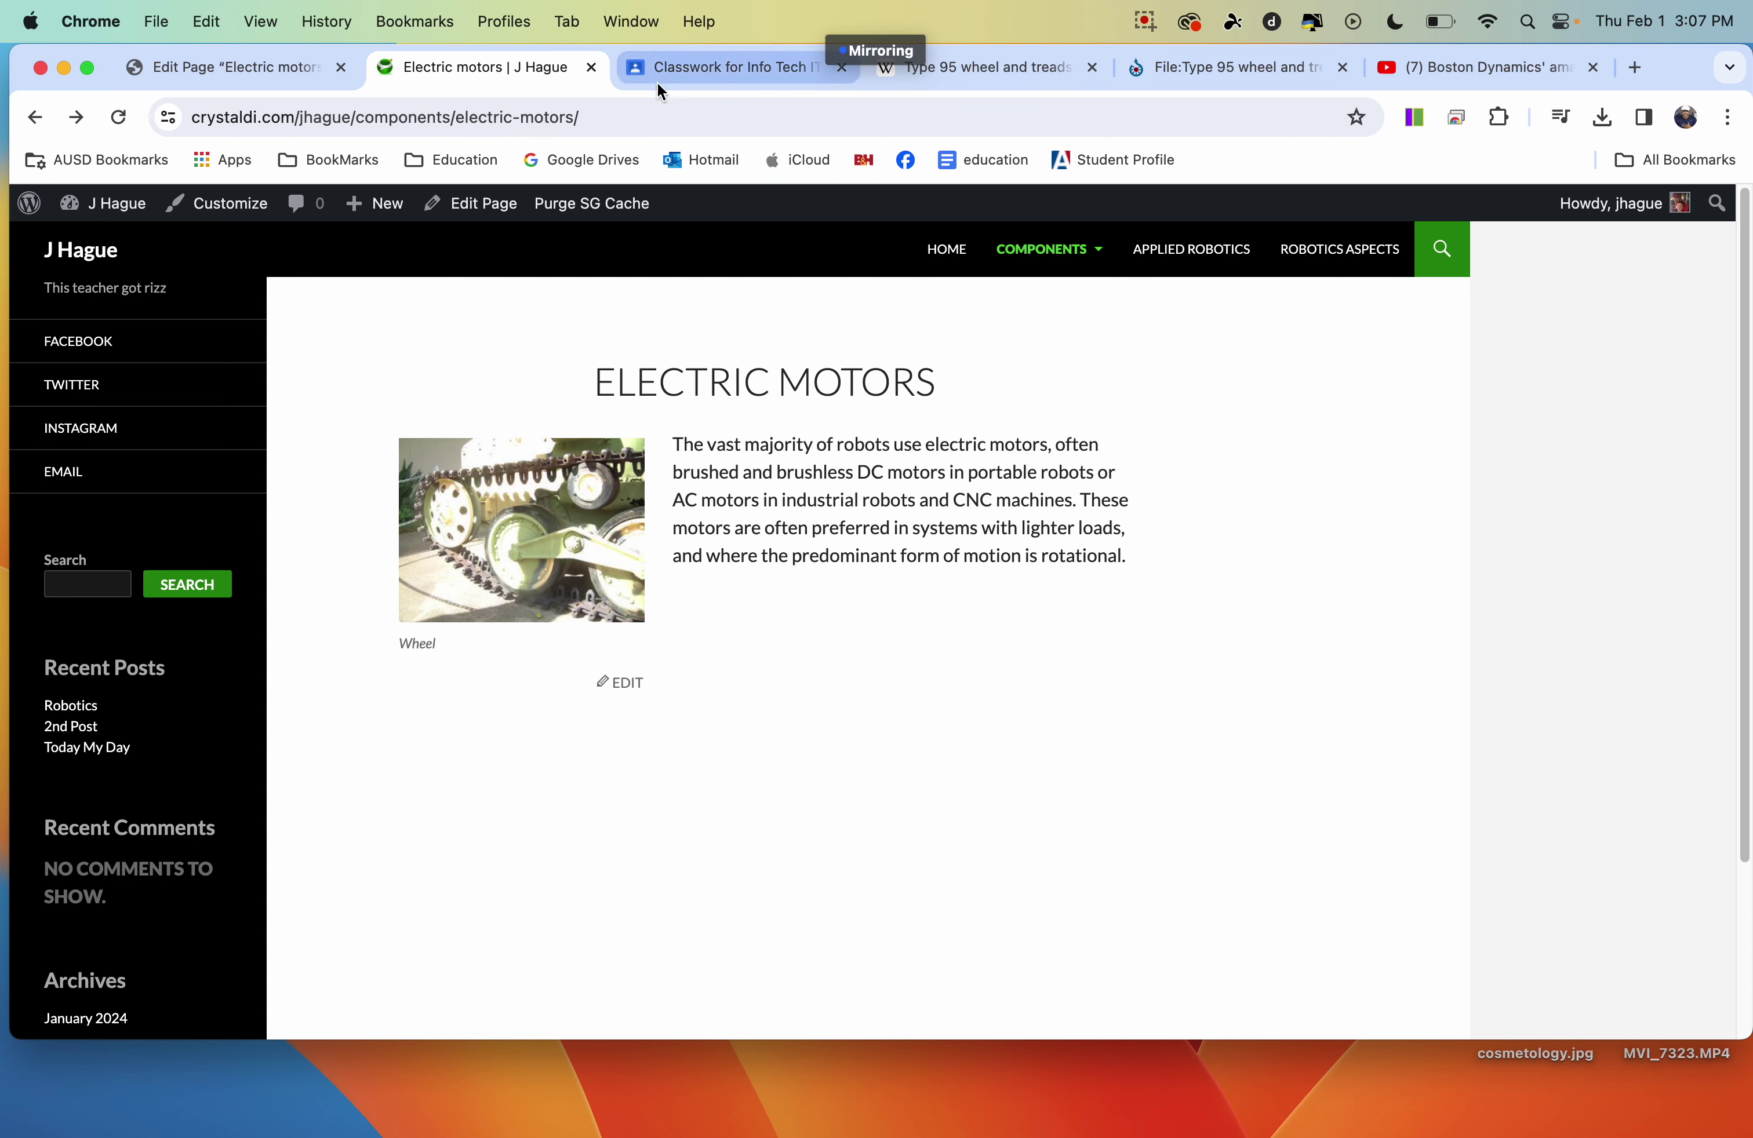
Review the embedded video and the robotics text on the site's live Home page
{"action": "left_click", "coordinate": [255, 80]}
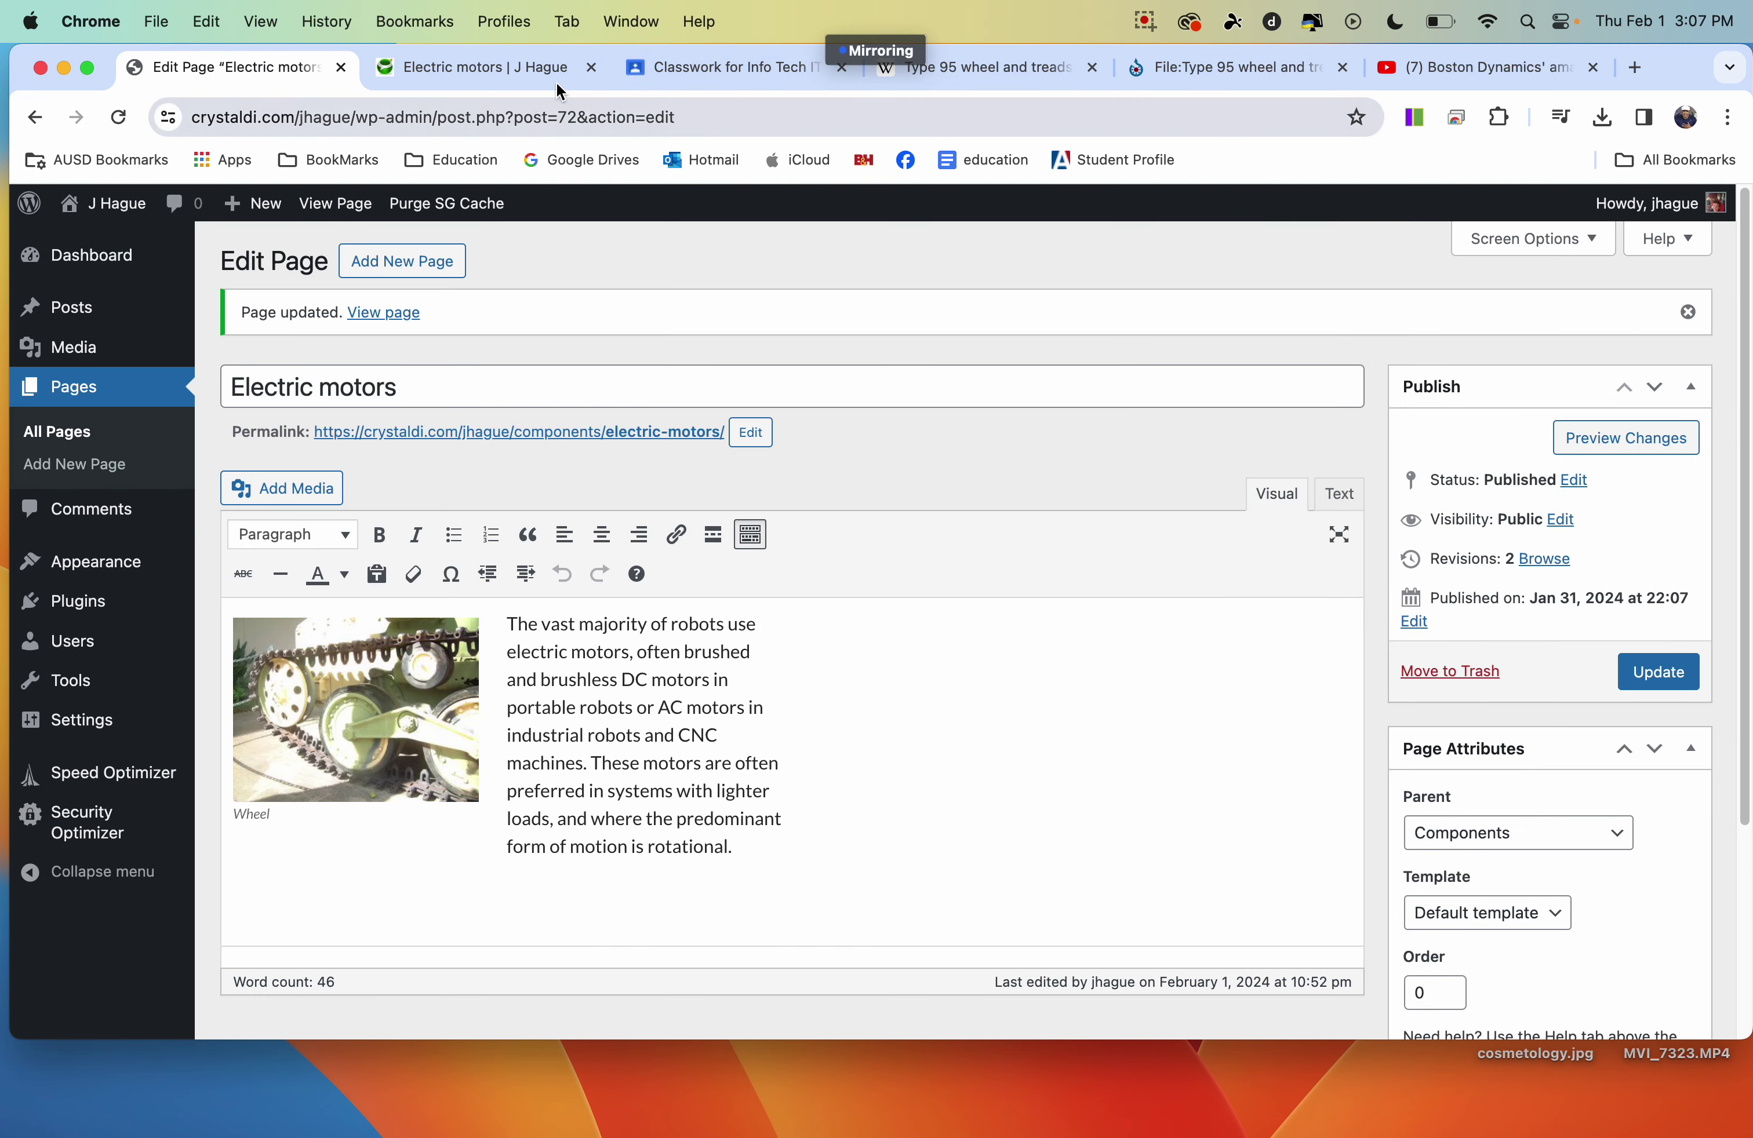
{"action": "left_click", "coordinate": [537, 71]}
{"action": "left_click", "coordinate": [929, 255]}
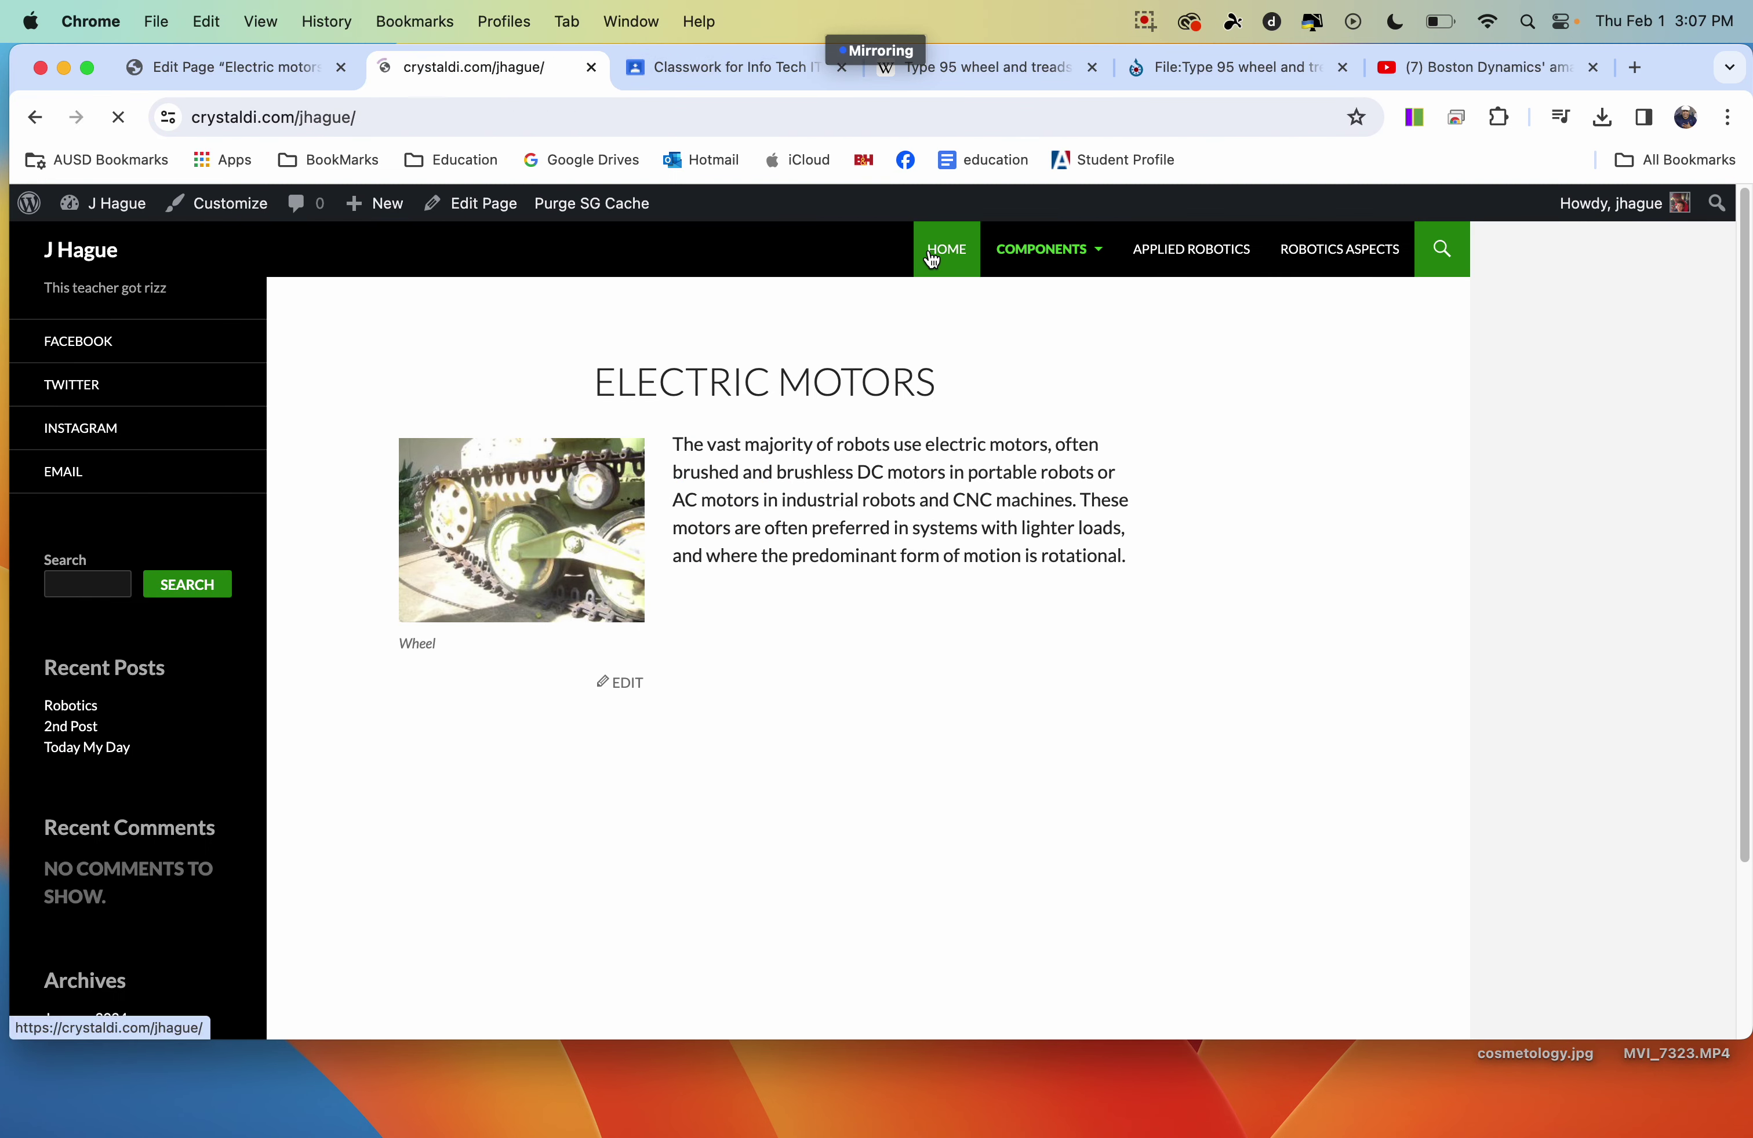
{"action": "scroll", "coordinate": [713, 847], "scroll_direction": "down", "scroll_amount": 5}
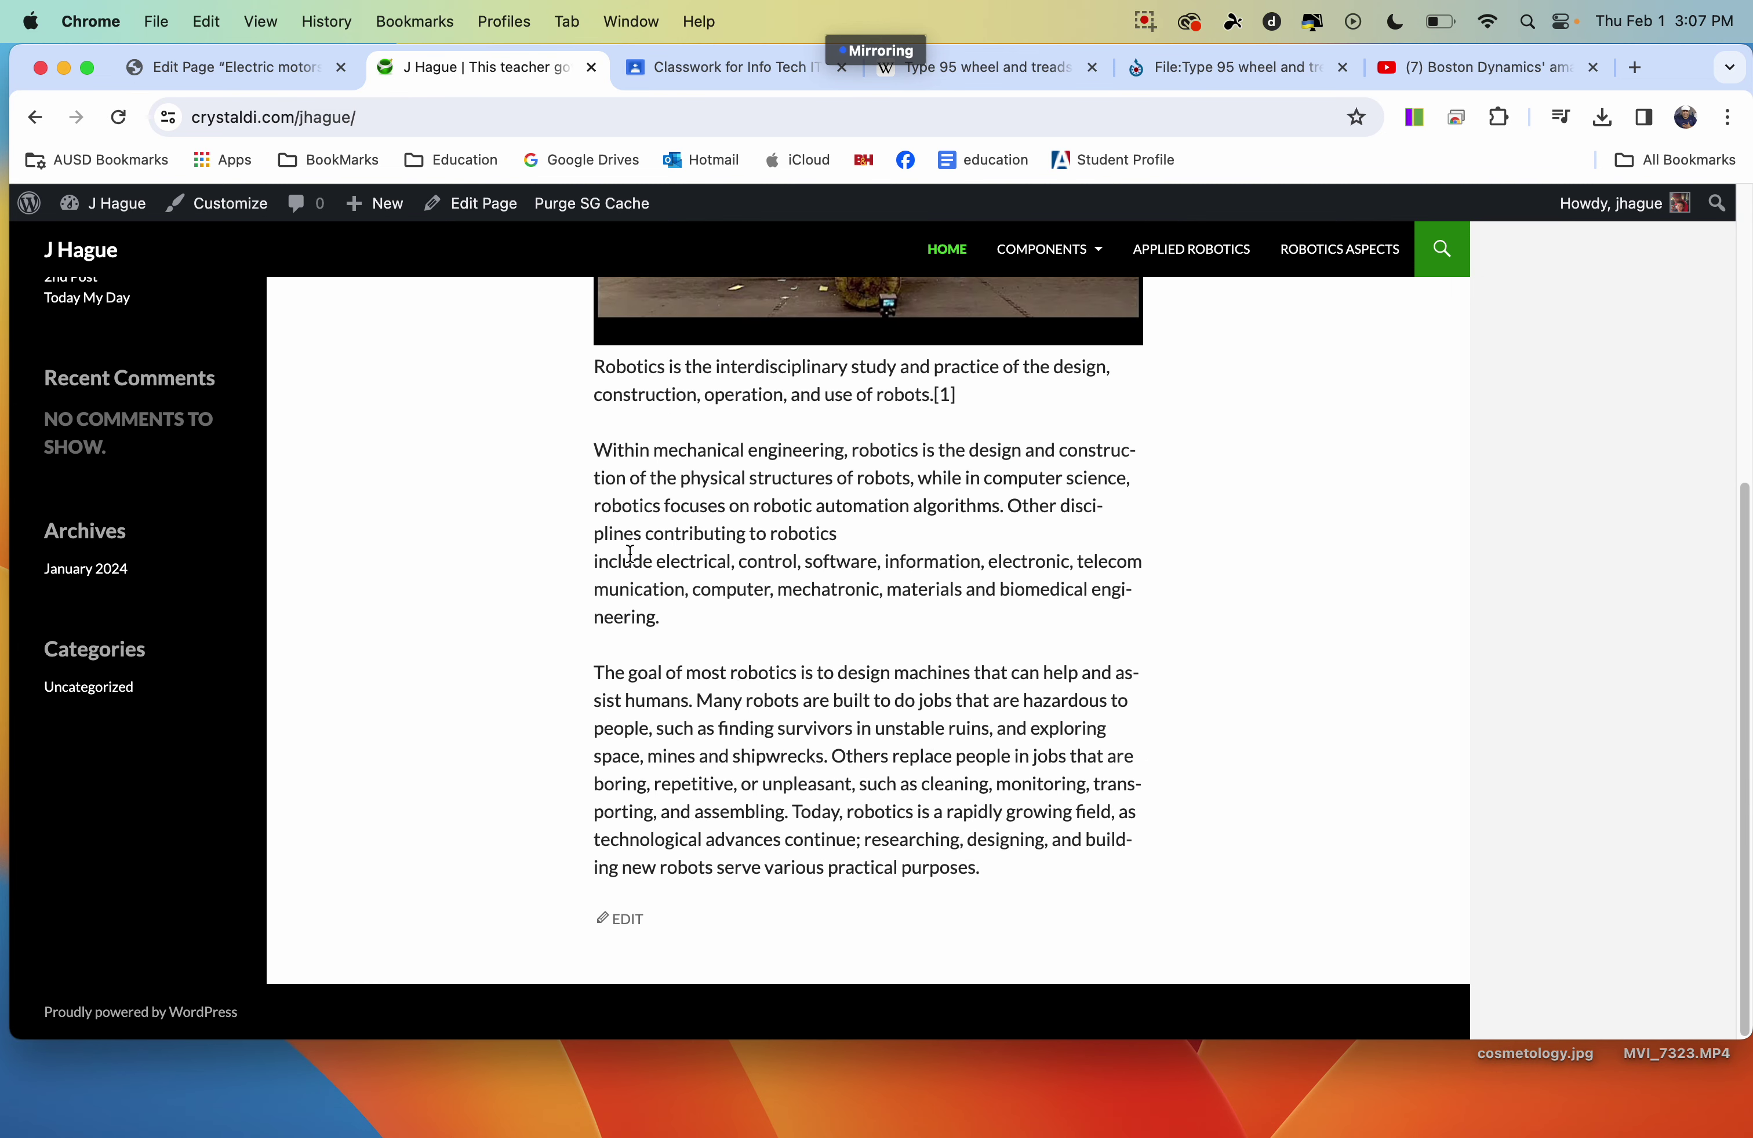
{"action": "left_click_drag", "start_coordinate": [595, 452], "coordinate": [724, 621]}
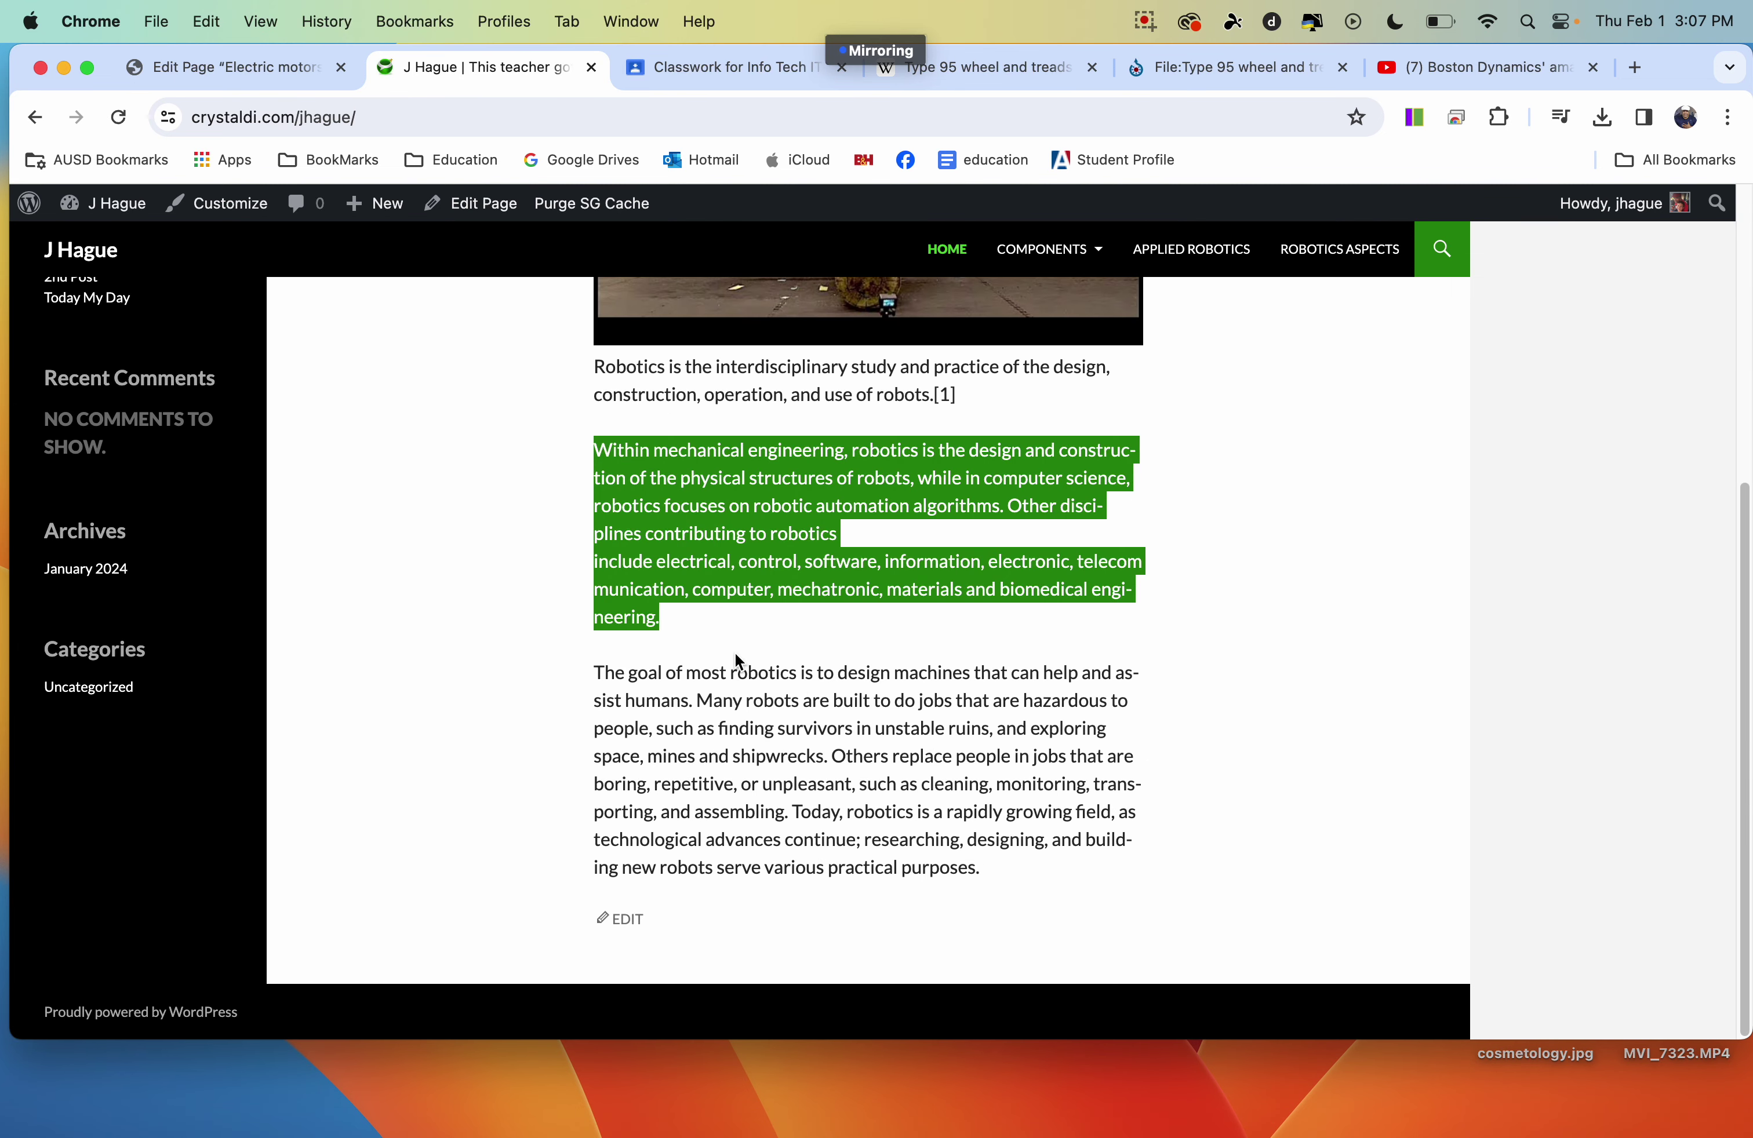
{"action": "scroll", "coordinate": [817, 626], "scroll_direction": "up", "scroll_amount": 6}
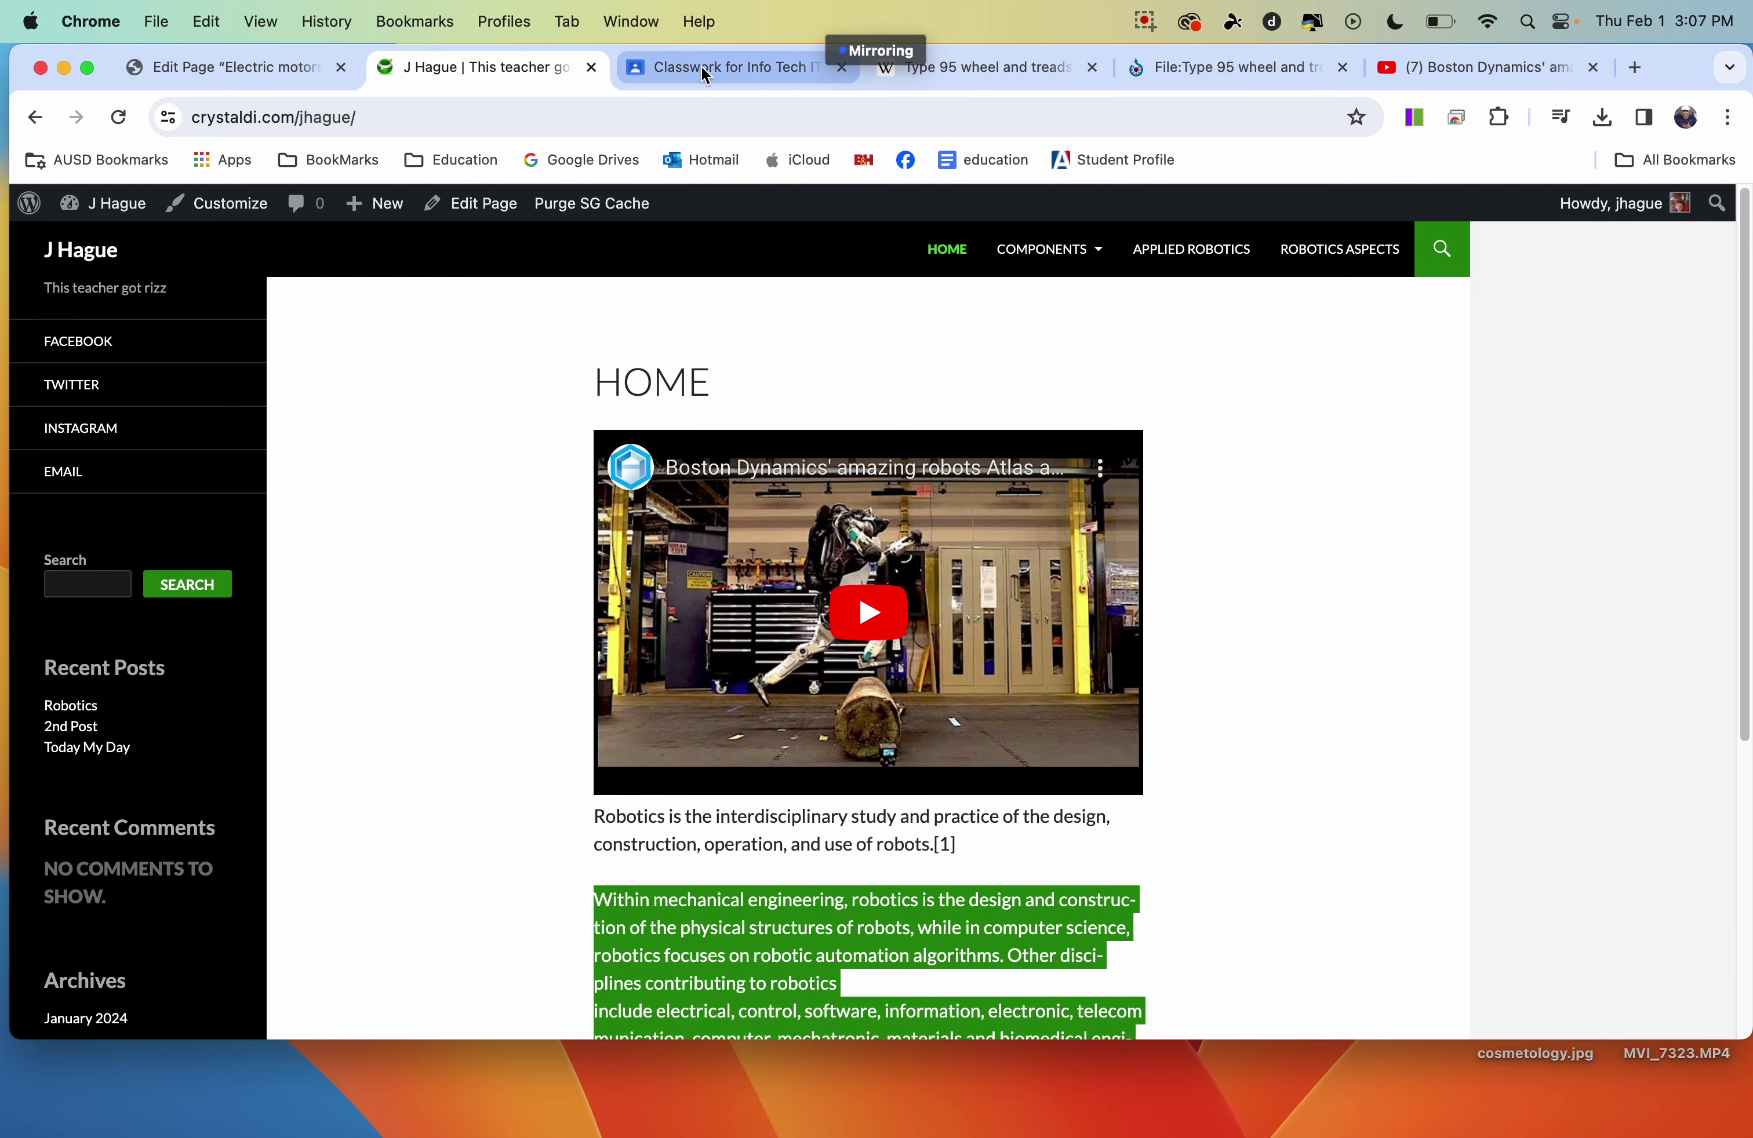
Close the browser tab showing the Type 95 wheel and treads image on Wikipedia
{"action": "left_click", "coordinate": [701, 66]}
{"action": "left_click", "coordinate": [995, 75]}
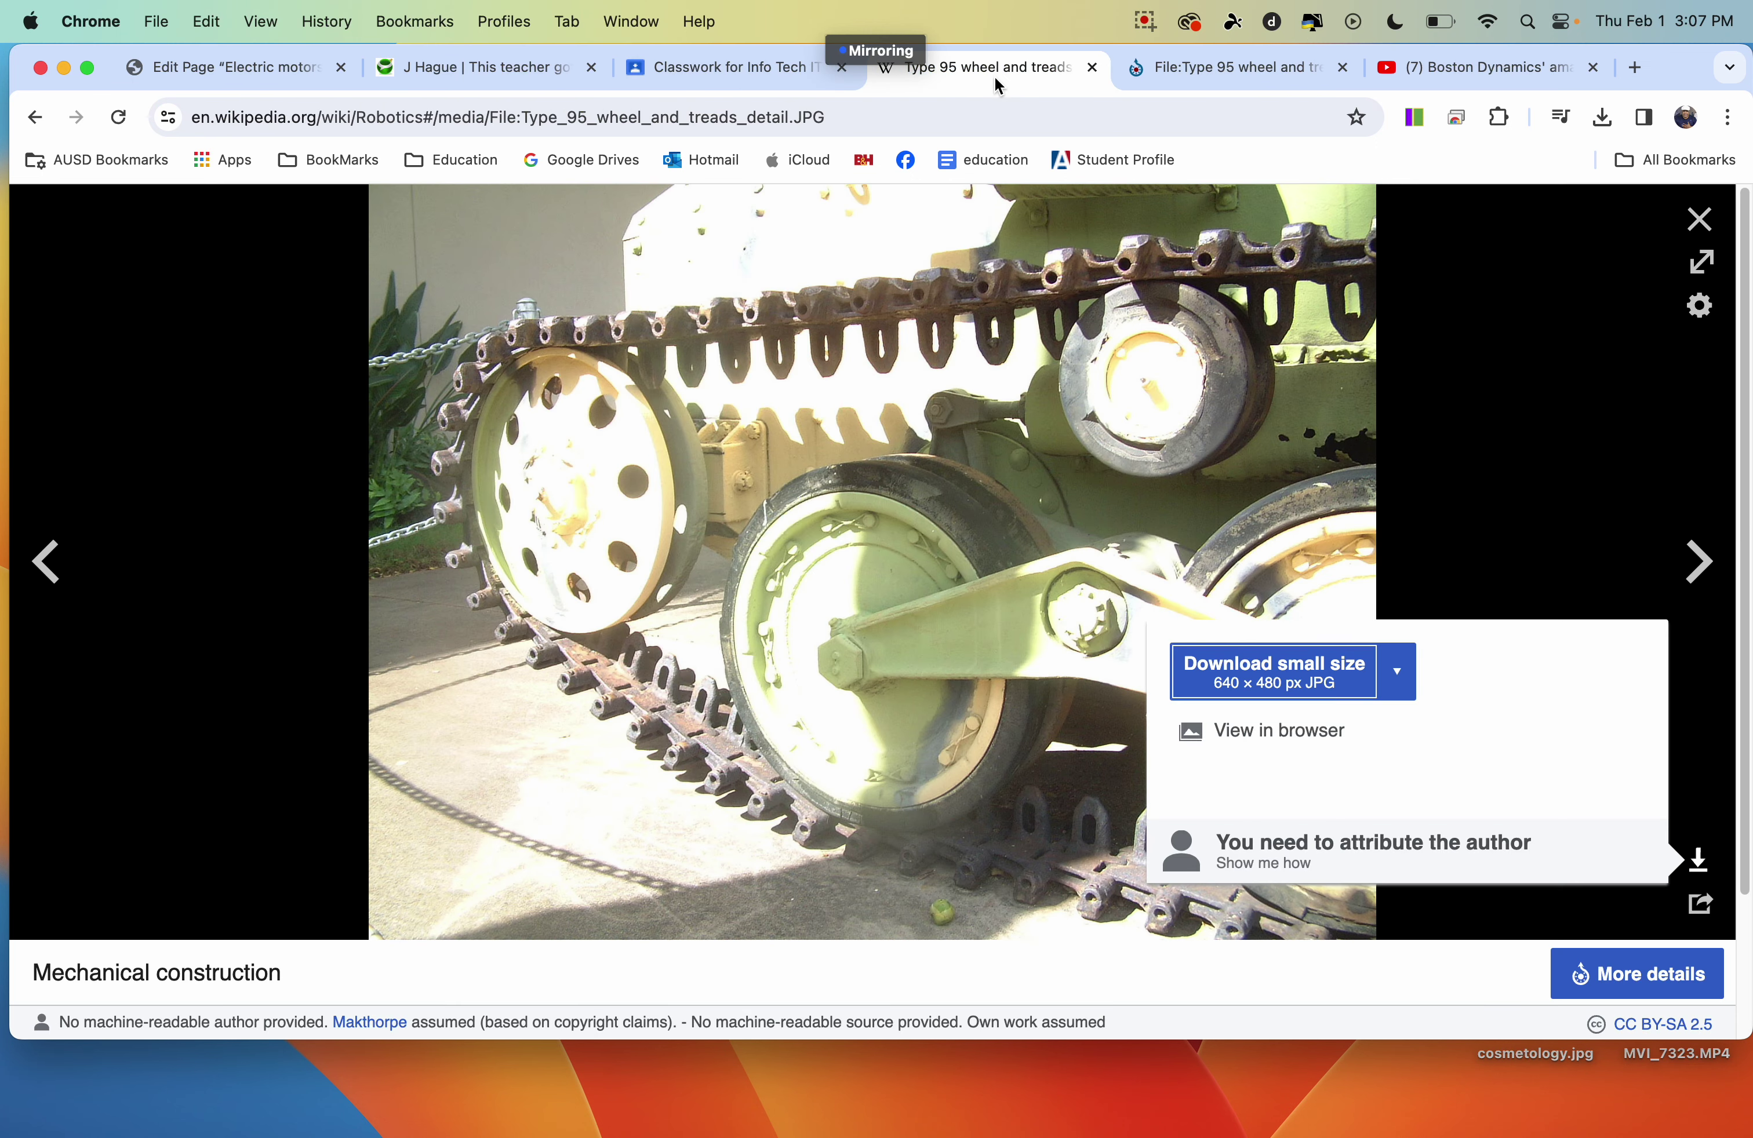
{"action": "left_click", "coordinate": [1092, 67]}
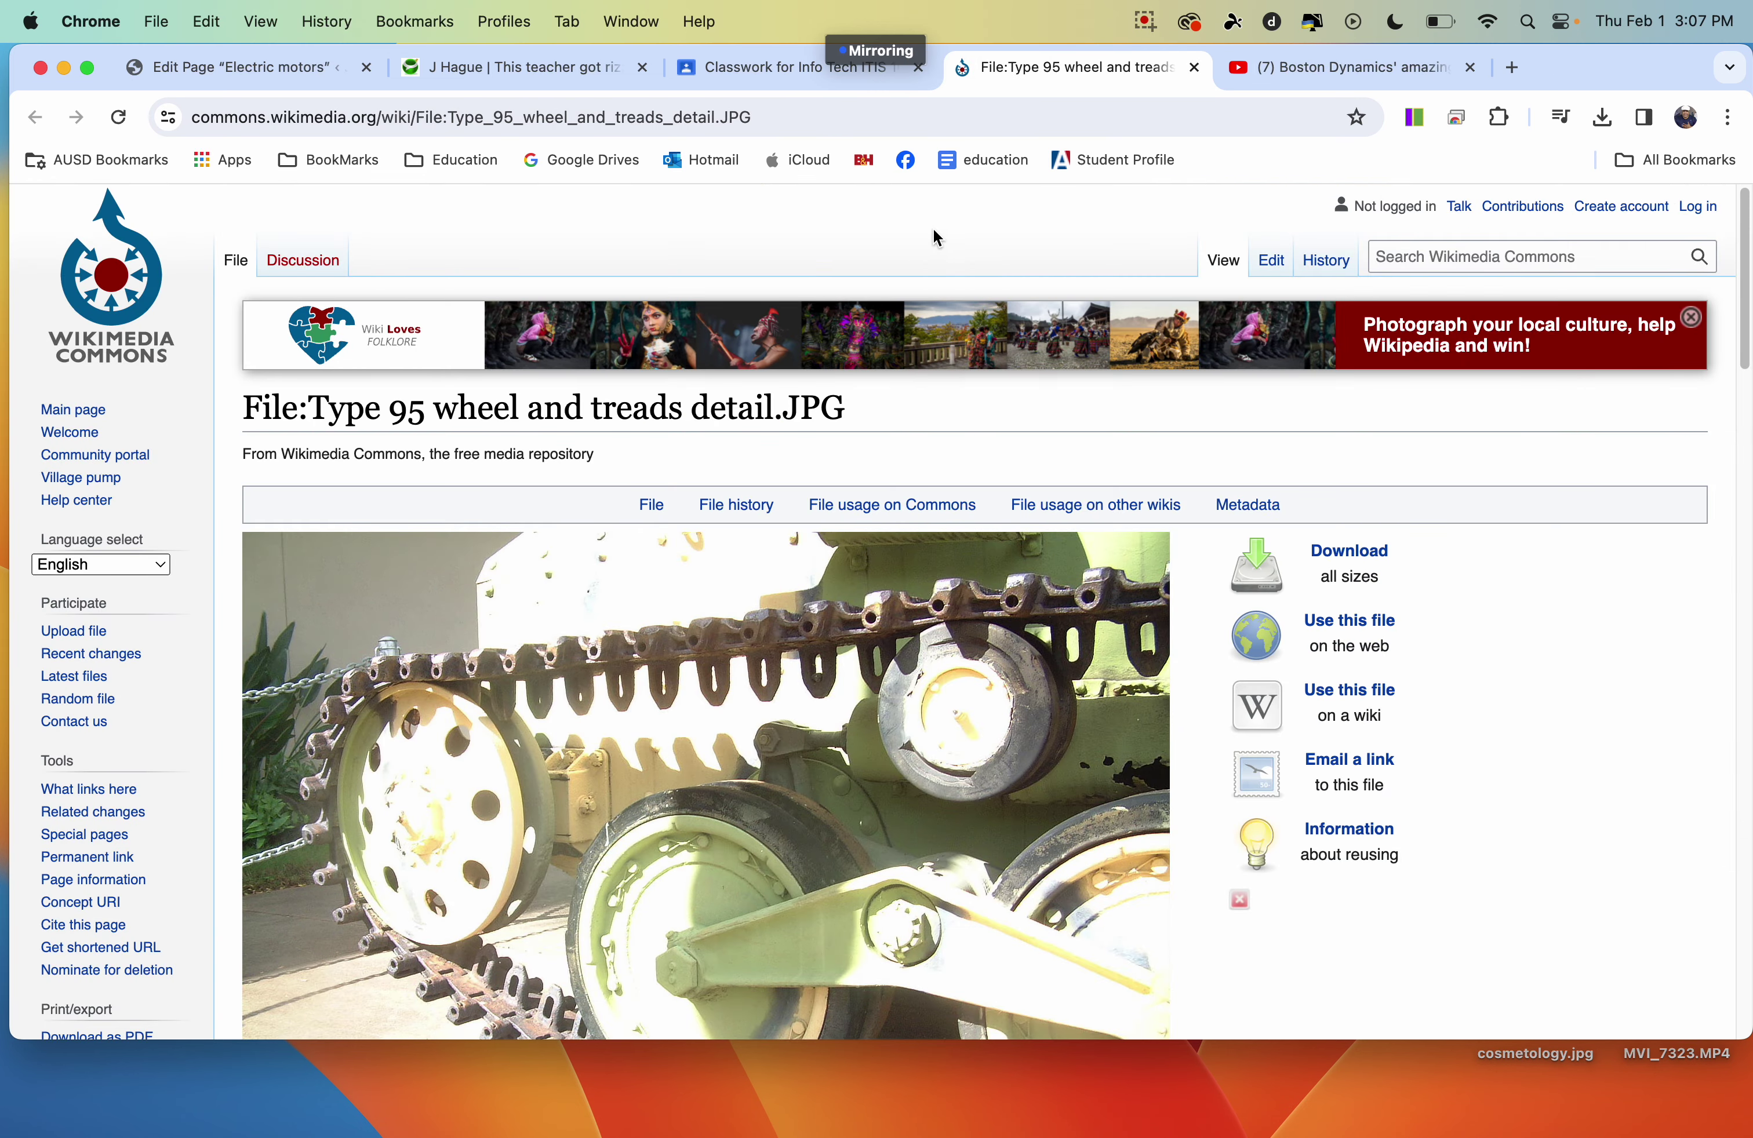
Go to the site's plugin management, start adding a new plugin, and search the plugin directory for "font"
{"action": "left_click", "coordinate": [209, 69]}
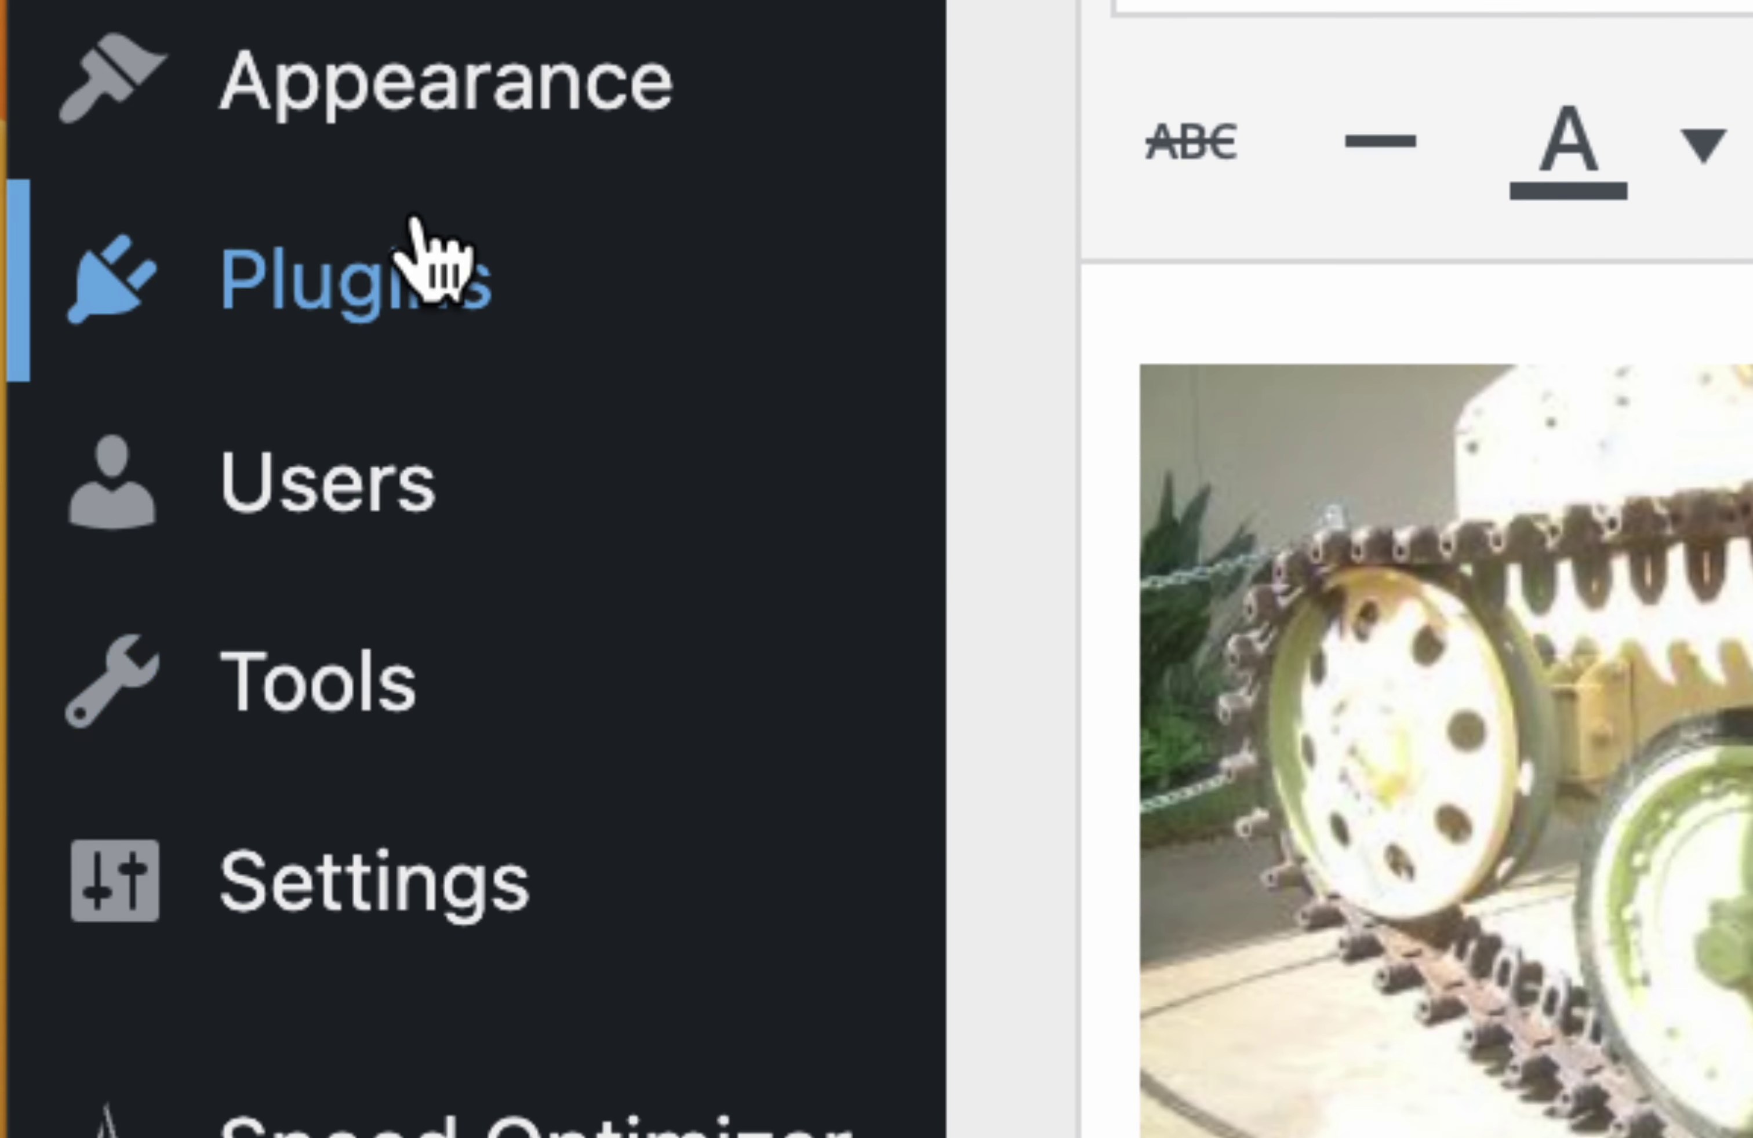
{"action": "mouse_move", "coordinate": [412, 222]}
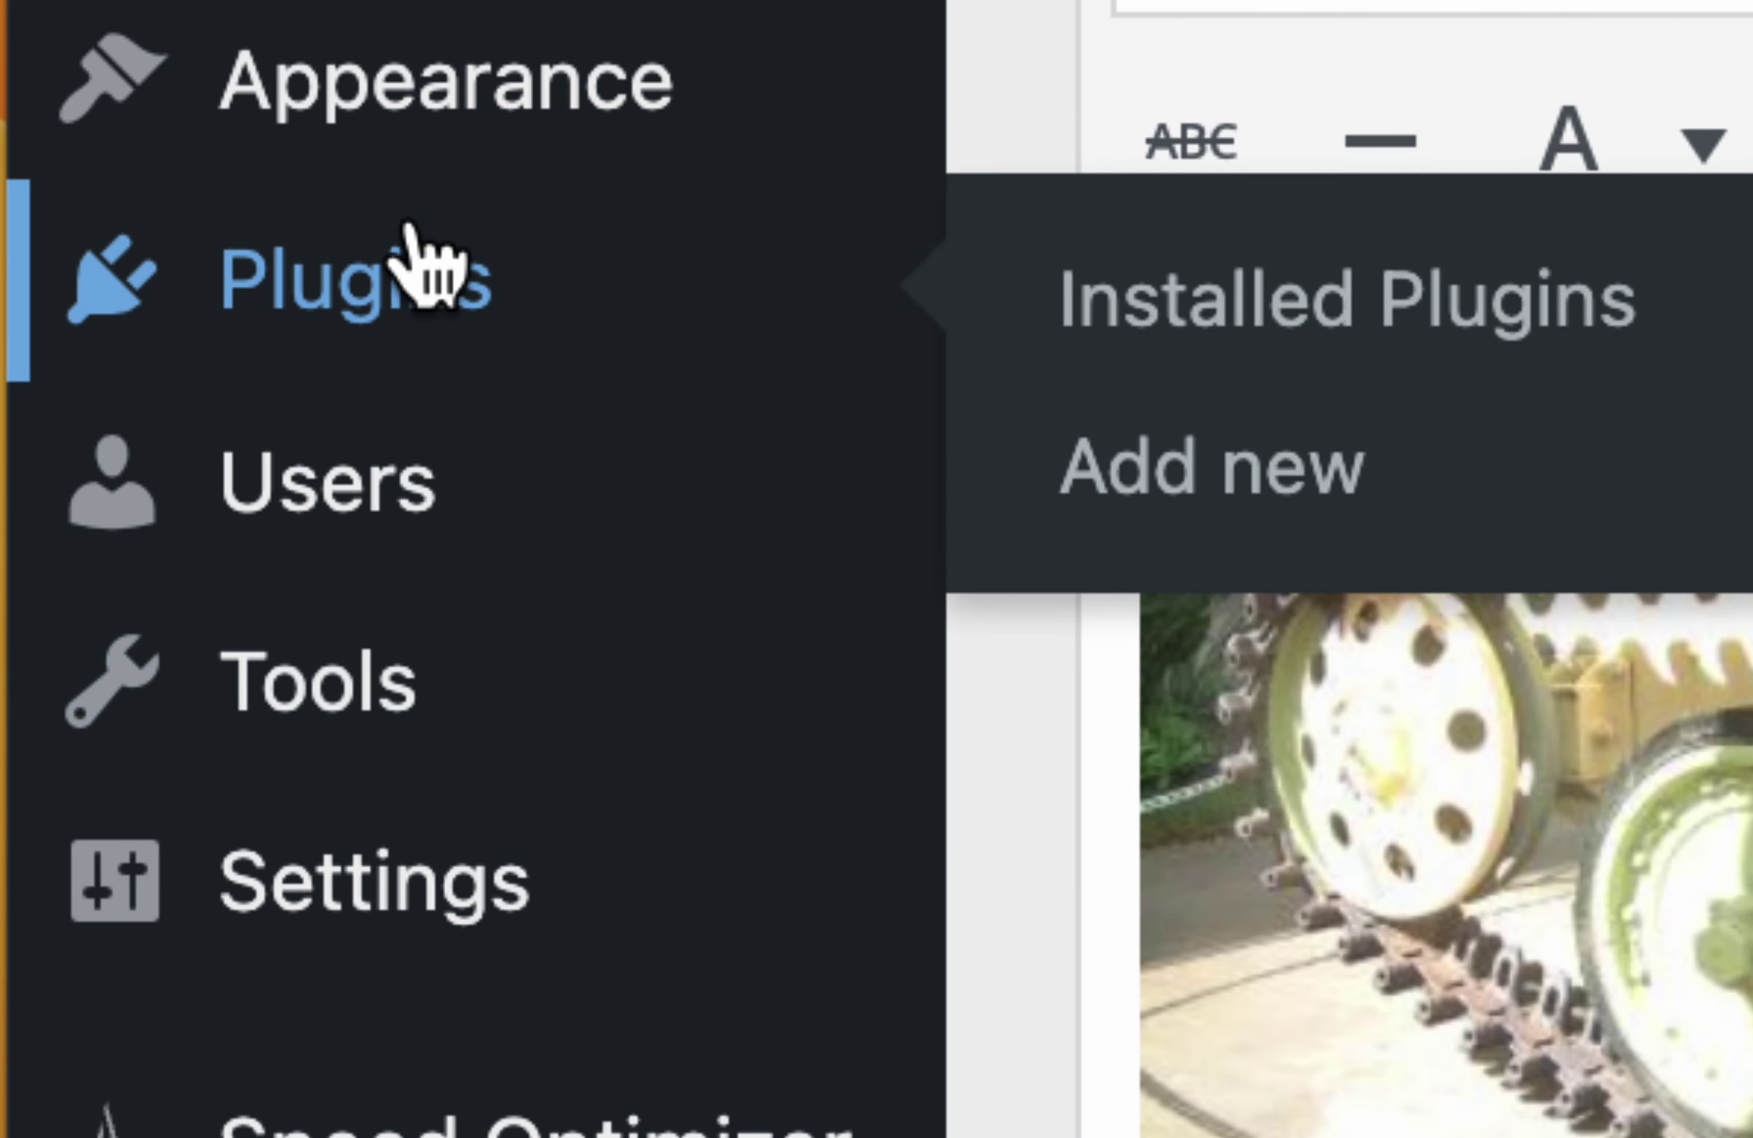
{"action": "left_click", "coordinate": [369, 258]}
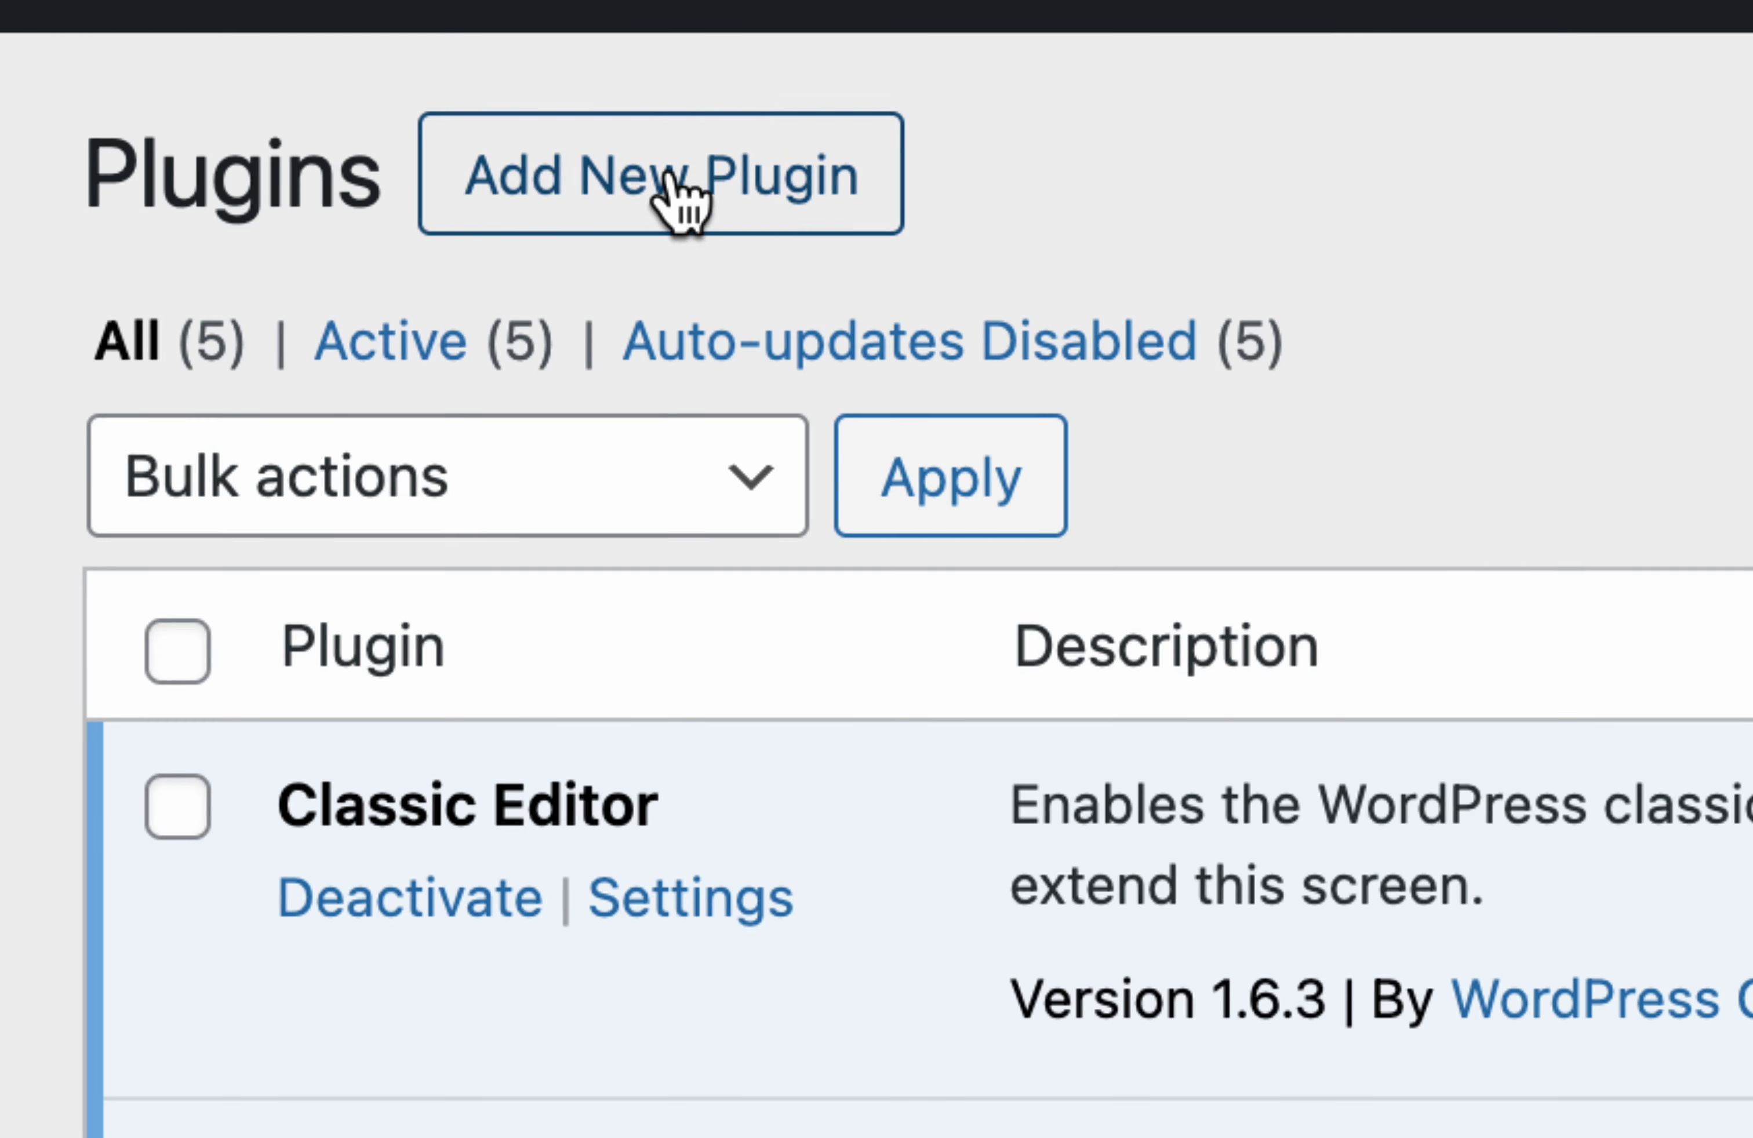
{"action": "left_click", "coordinate": [678, 199]}
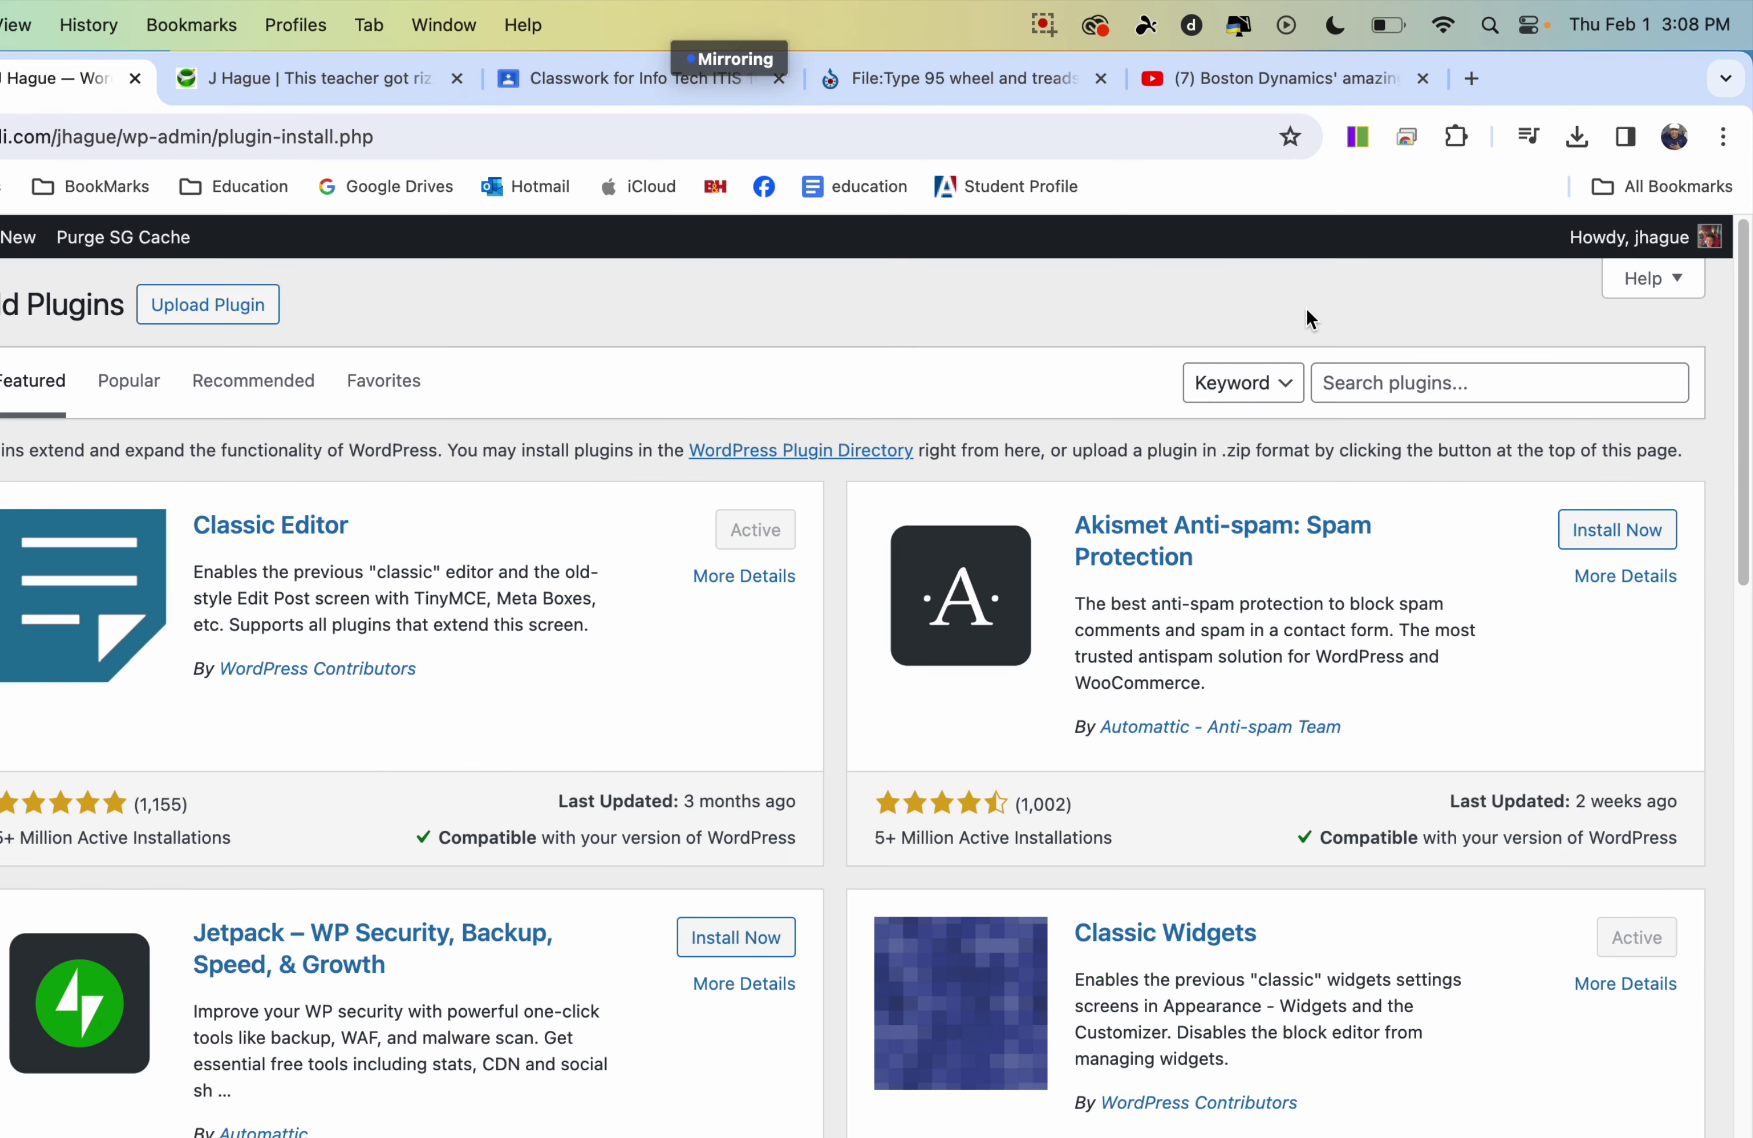
{"action": "left_click", "coordinate": [1586, 937]}
{"action": "type", "text": "f"}
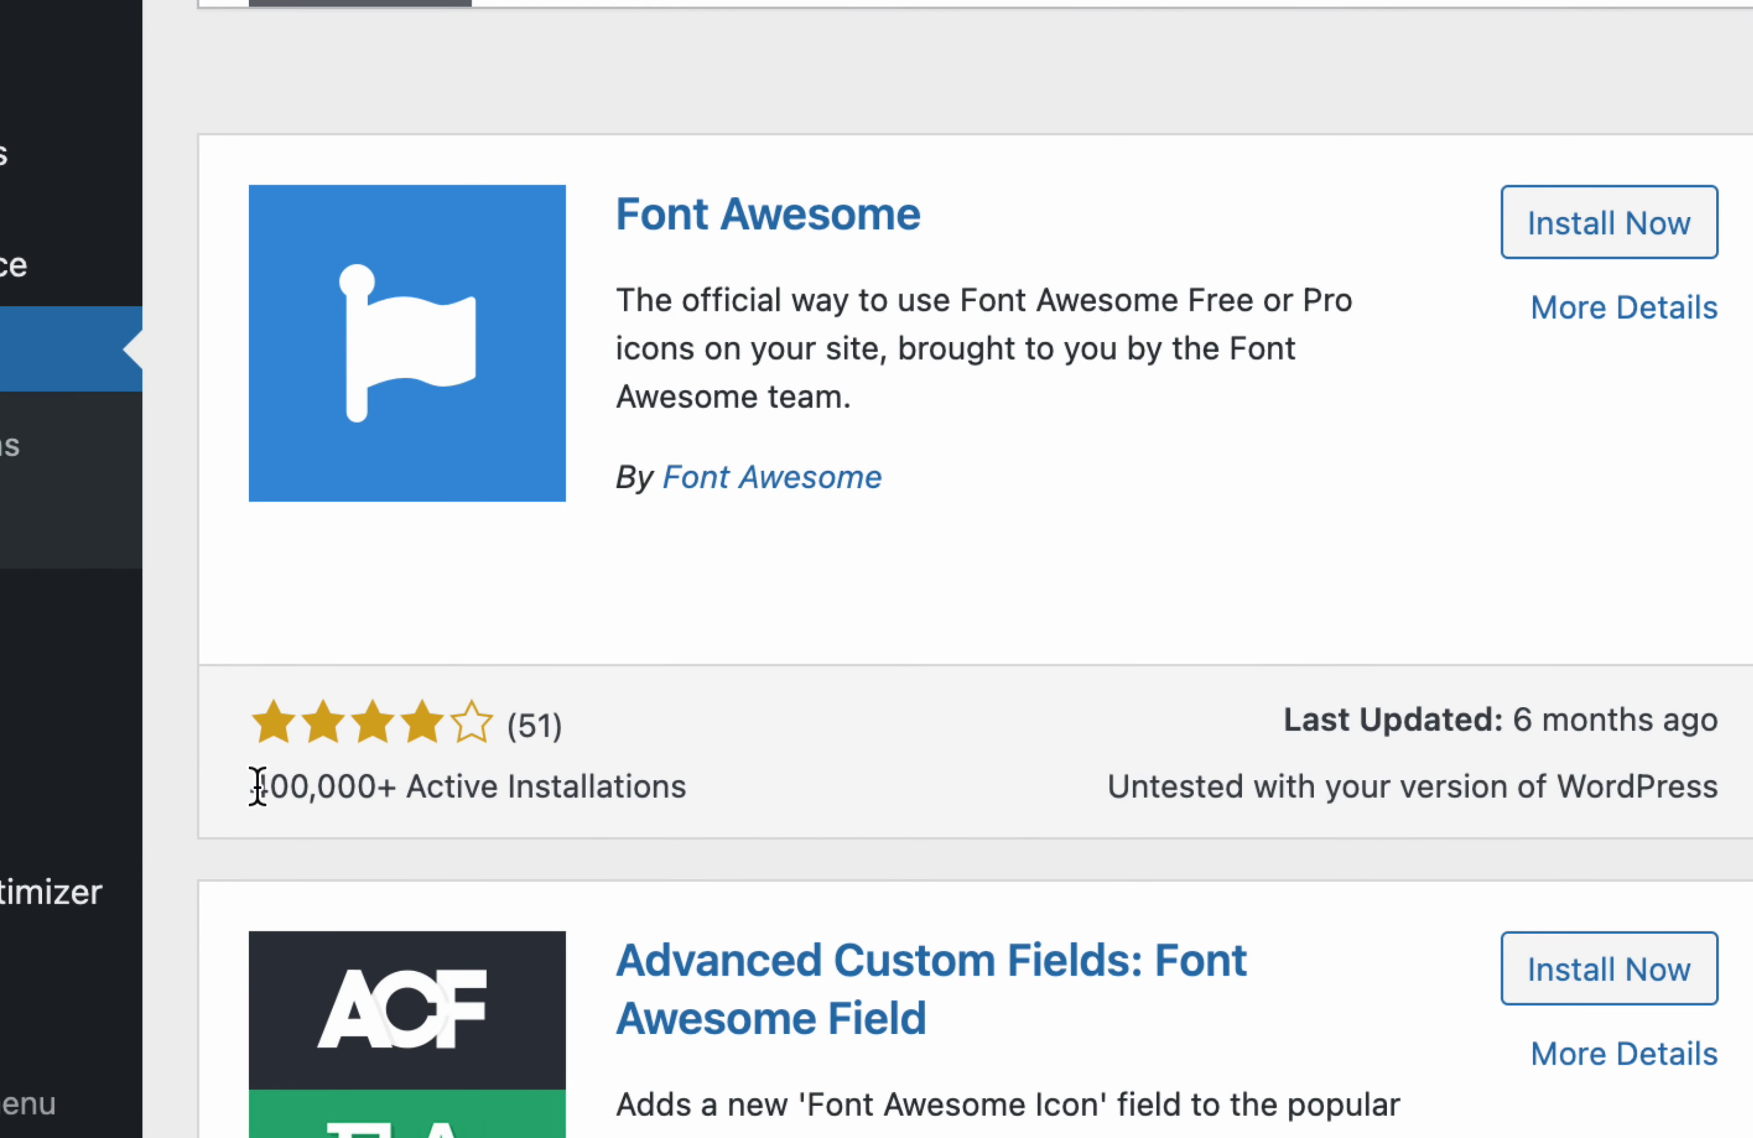
Compare the font plugins' installation counts, then install and activate the Font Awesome plugin
{"action": "left_click_drag", "start_coordinate": [251, 787], "coordinate": [392, 787]}
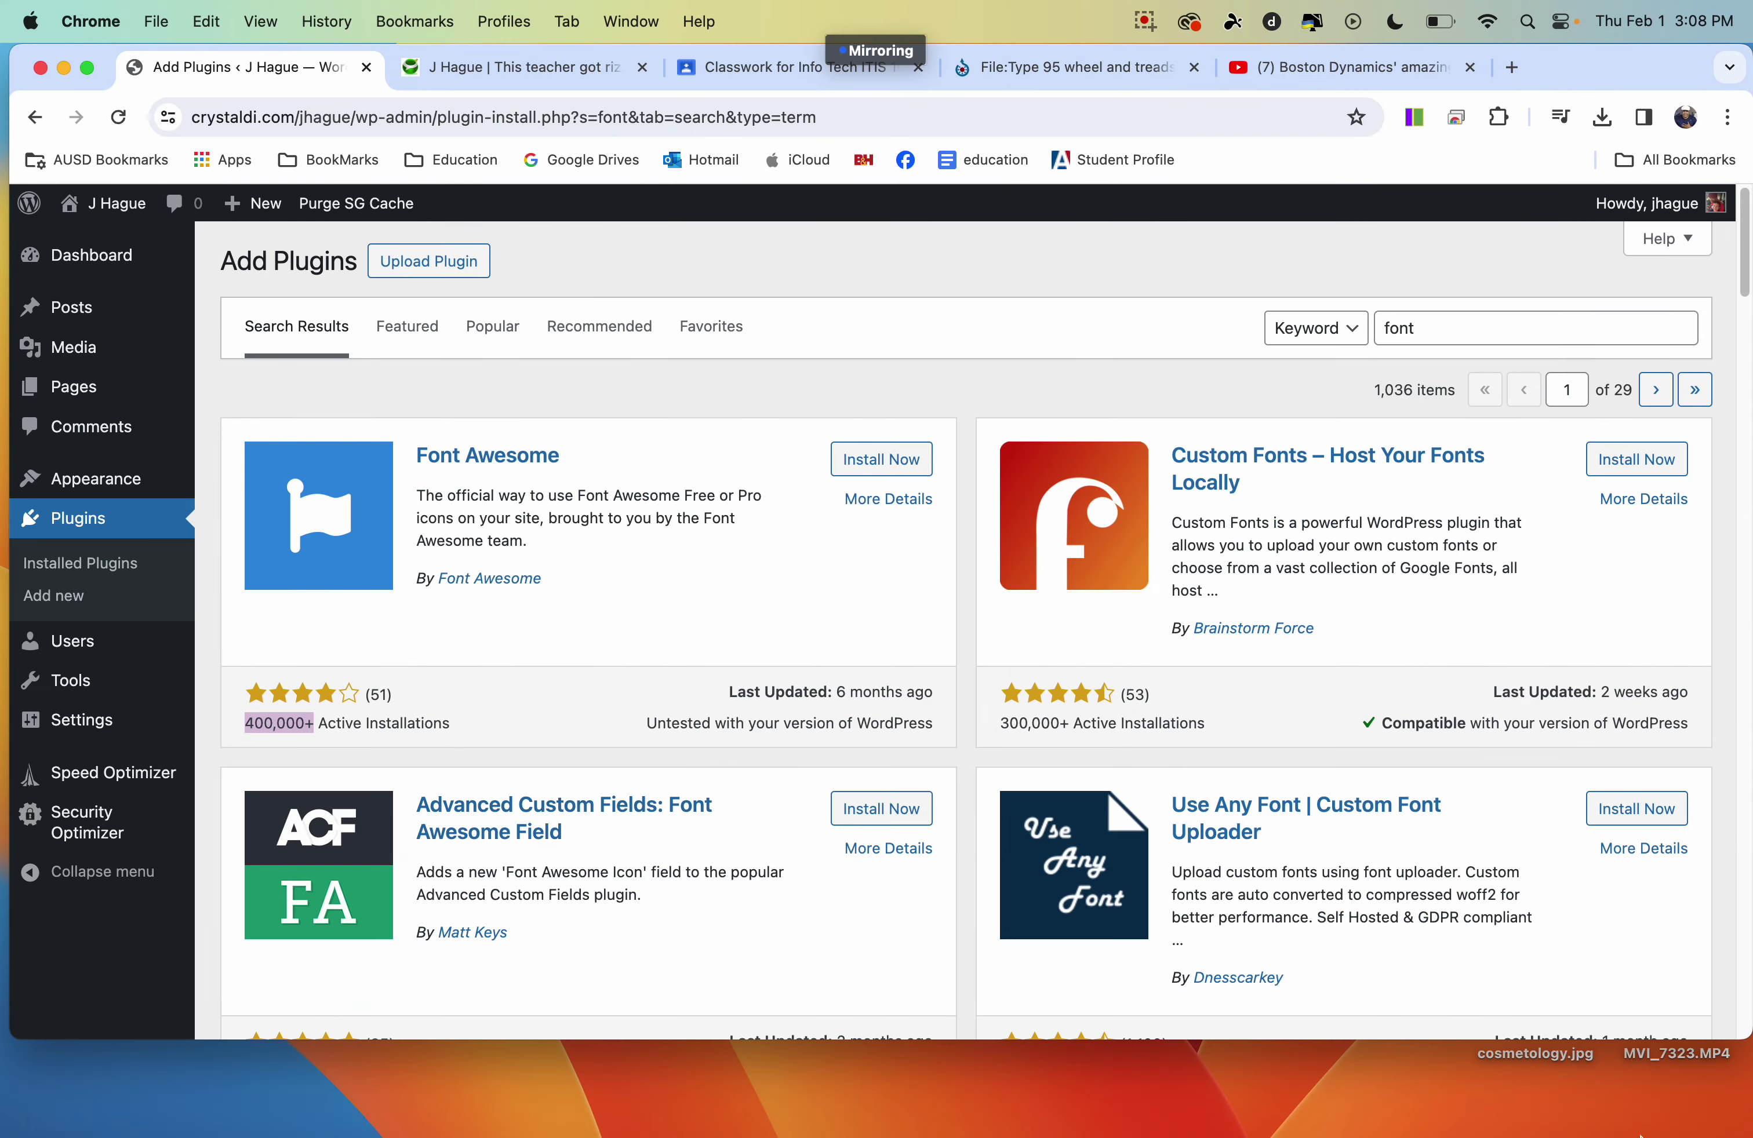
{"action": "scroll", "coordinate": [1334, 886], "scroll_direction": "down", "scroll_amount": 5}
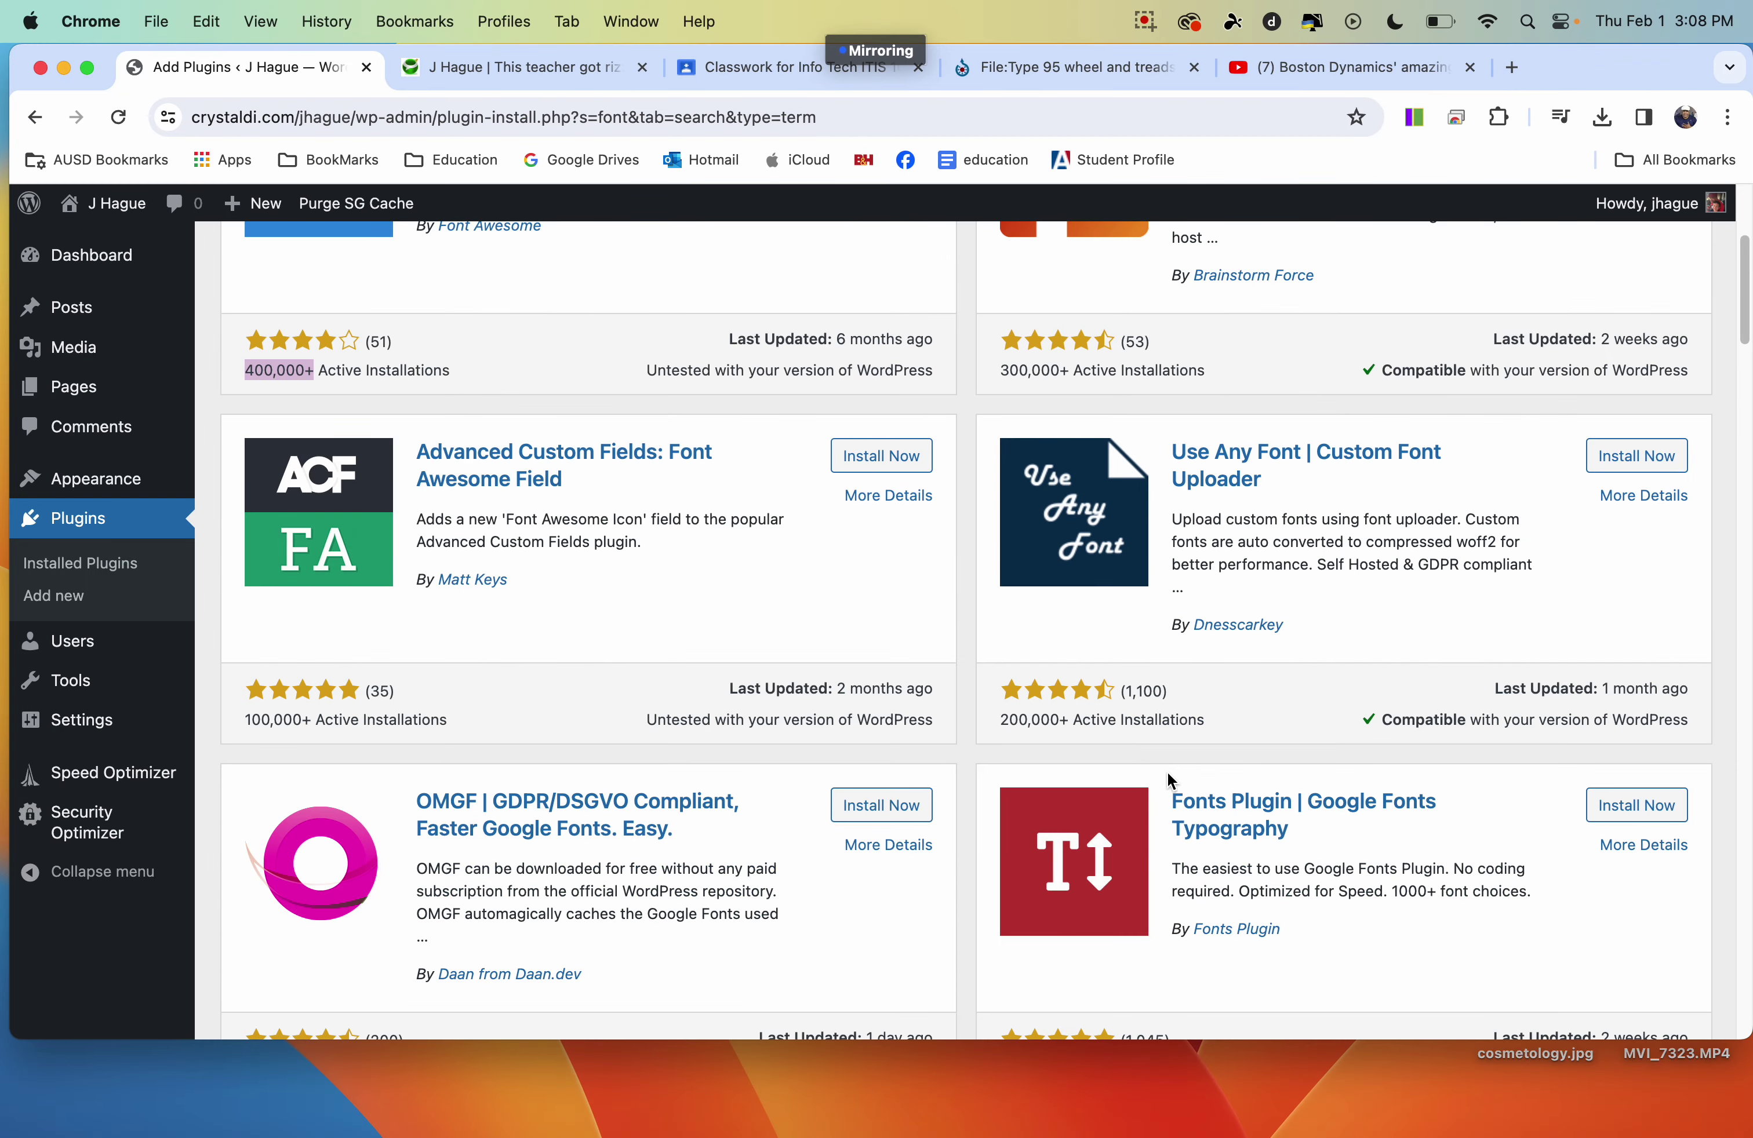
{"action": "scroll", "coordinate": [521, 406], "scroll_direction": "up", "scroll_amount": 2}
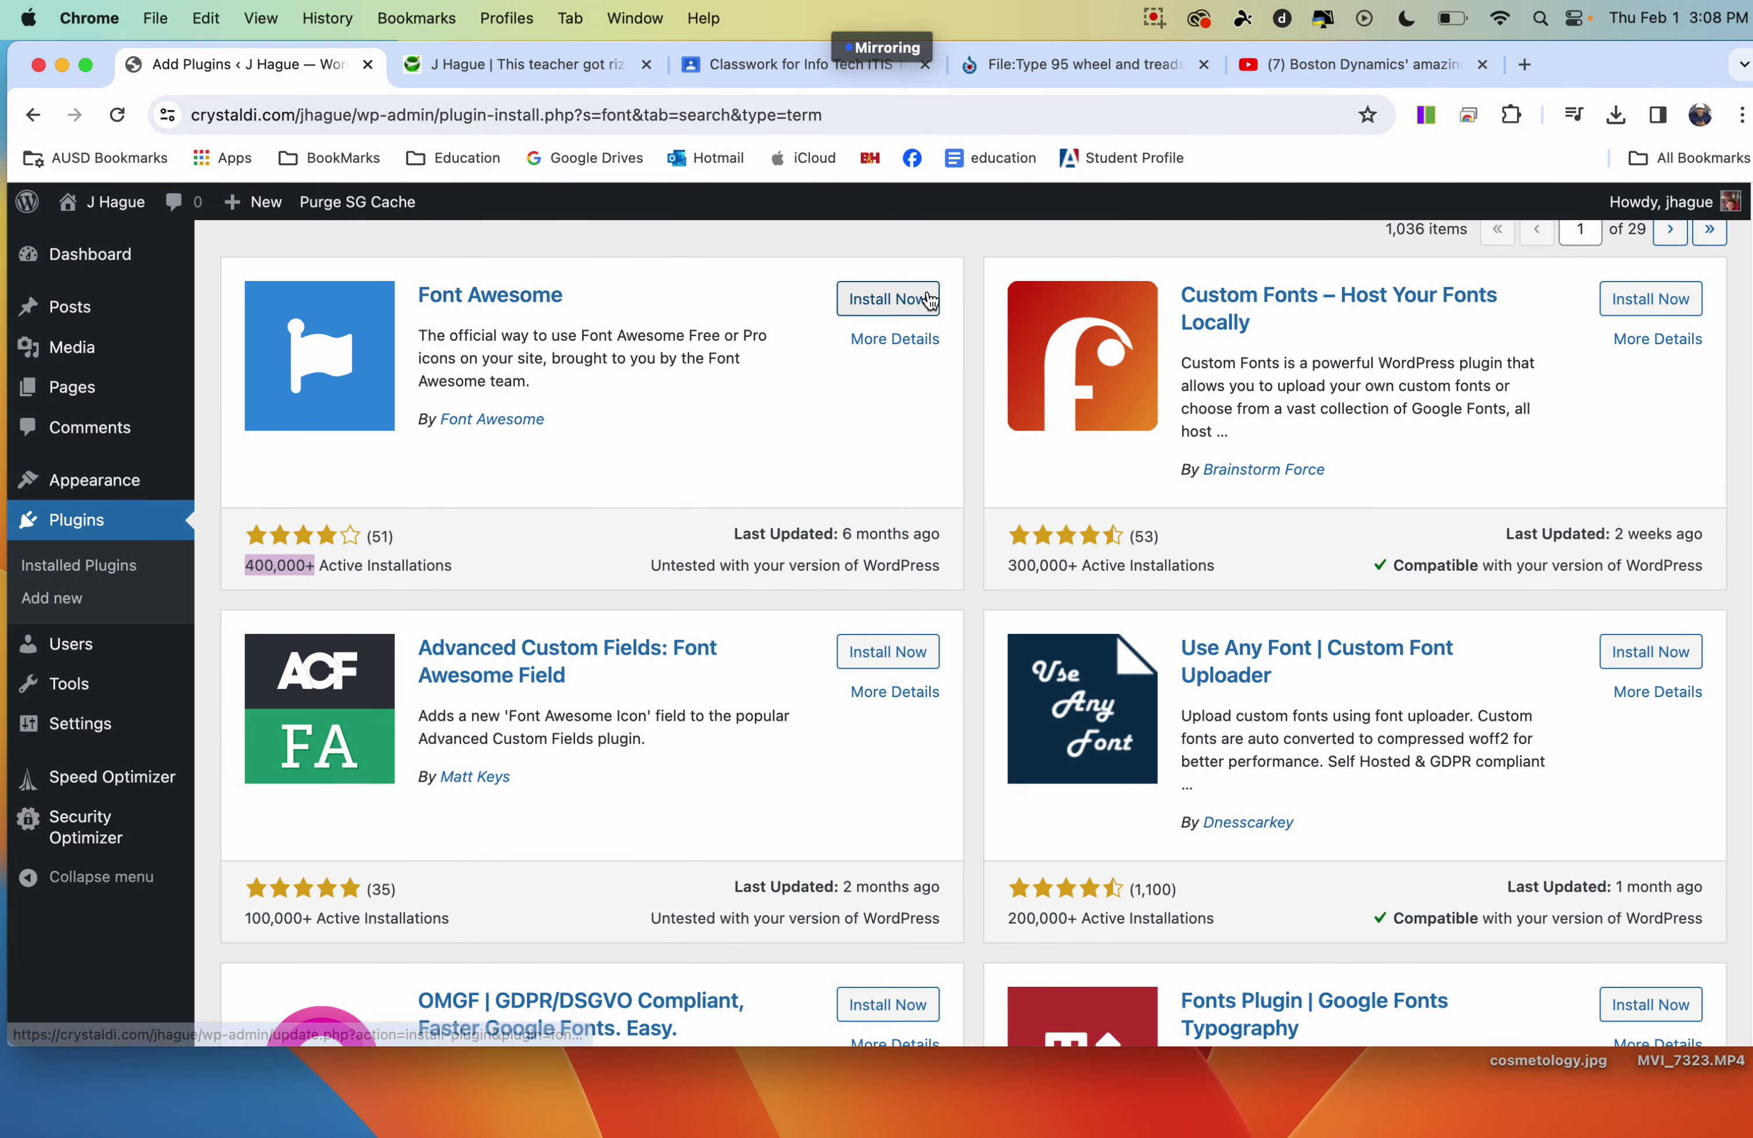
{"action": "left_click", "coordinate": [901, 300]}
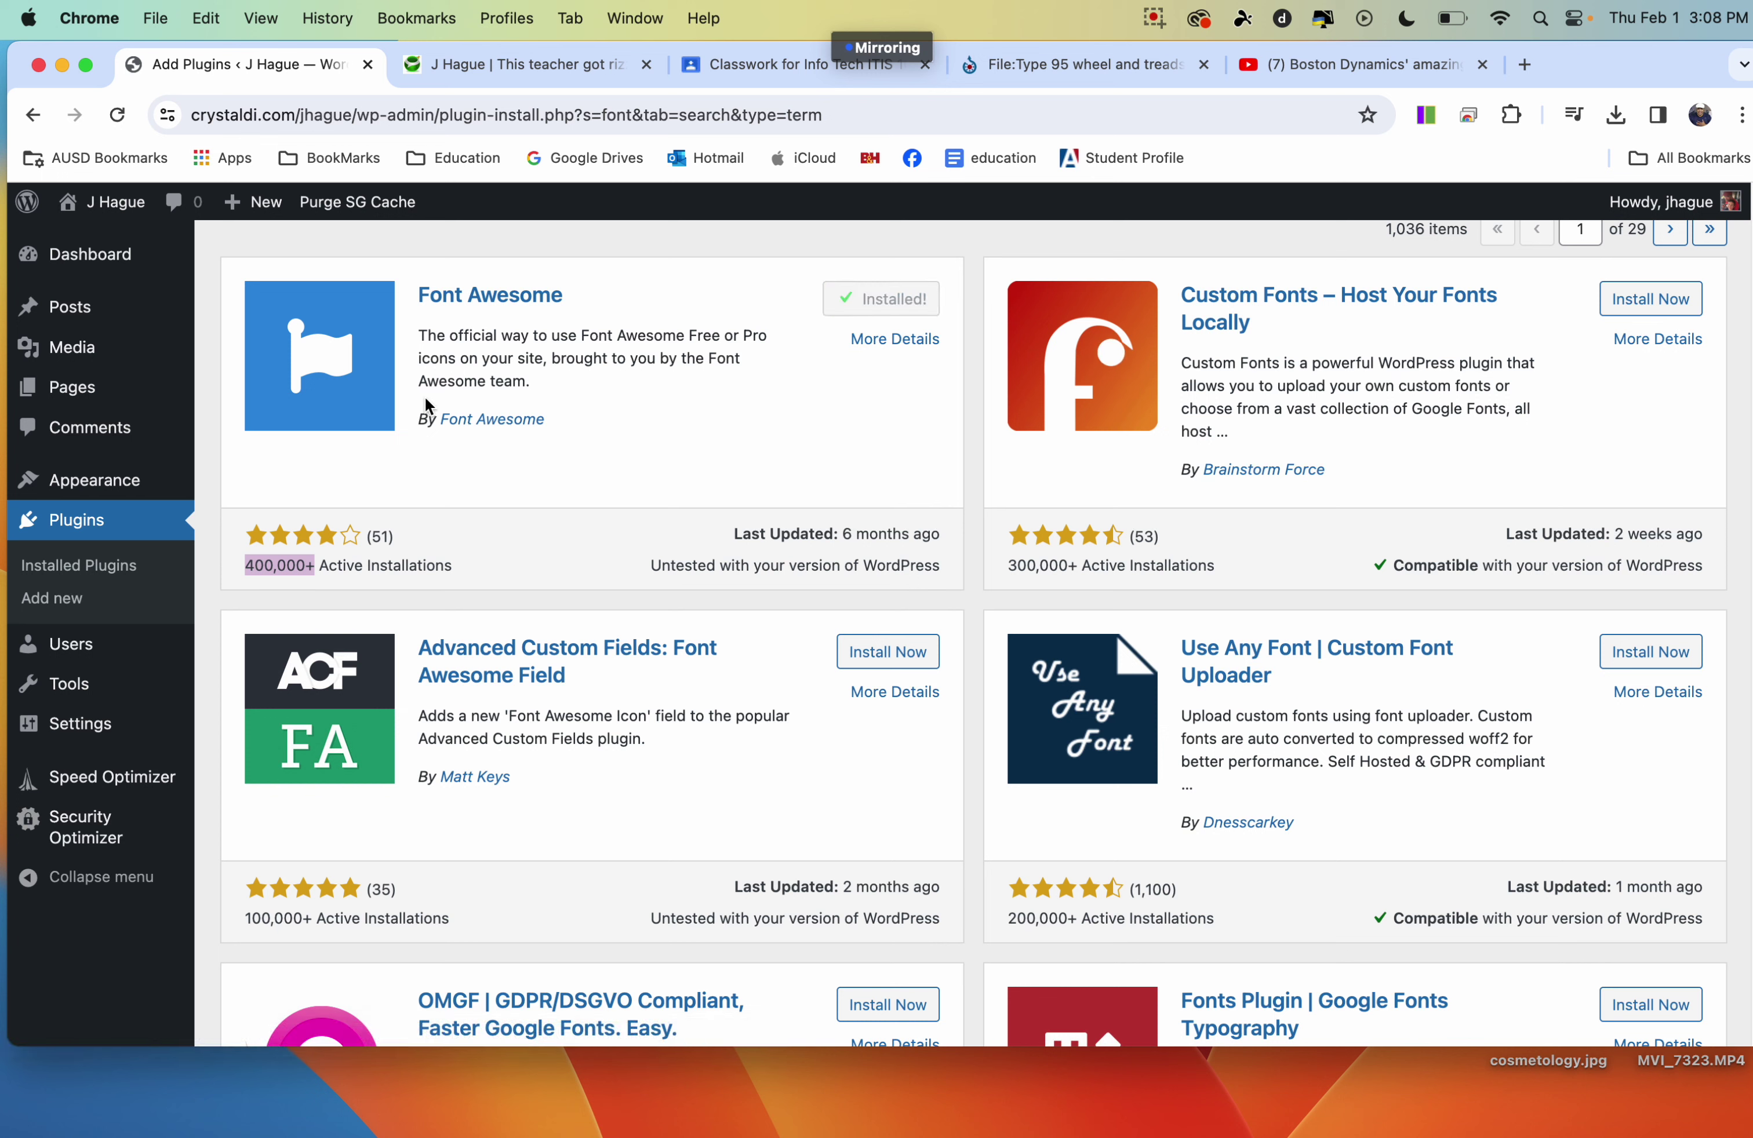
{"action": "left_click", "coordinate": [889, 309]}
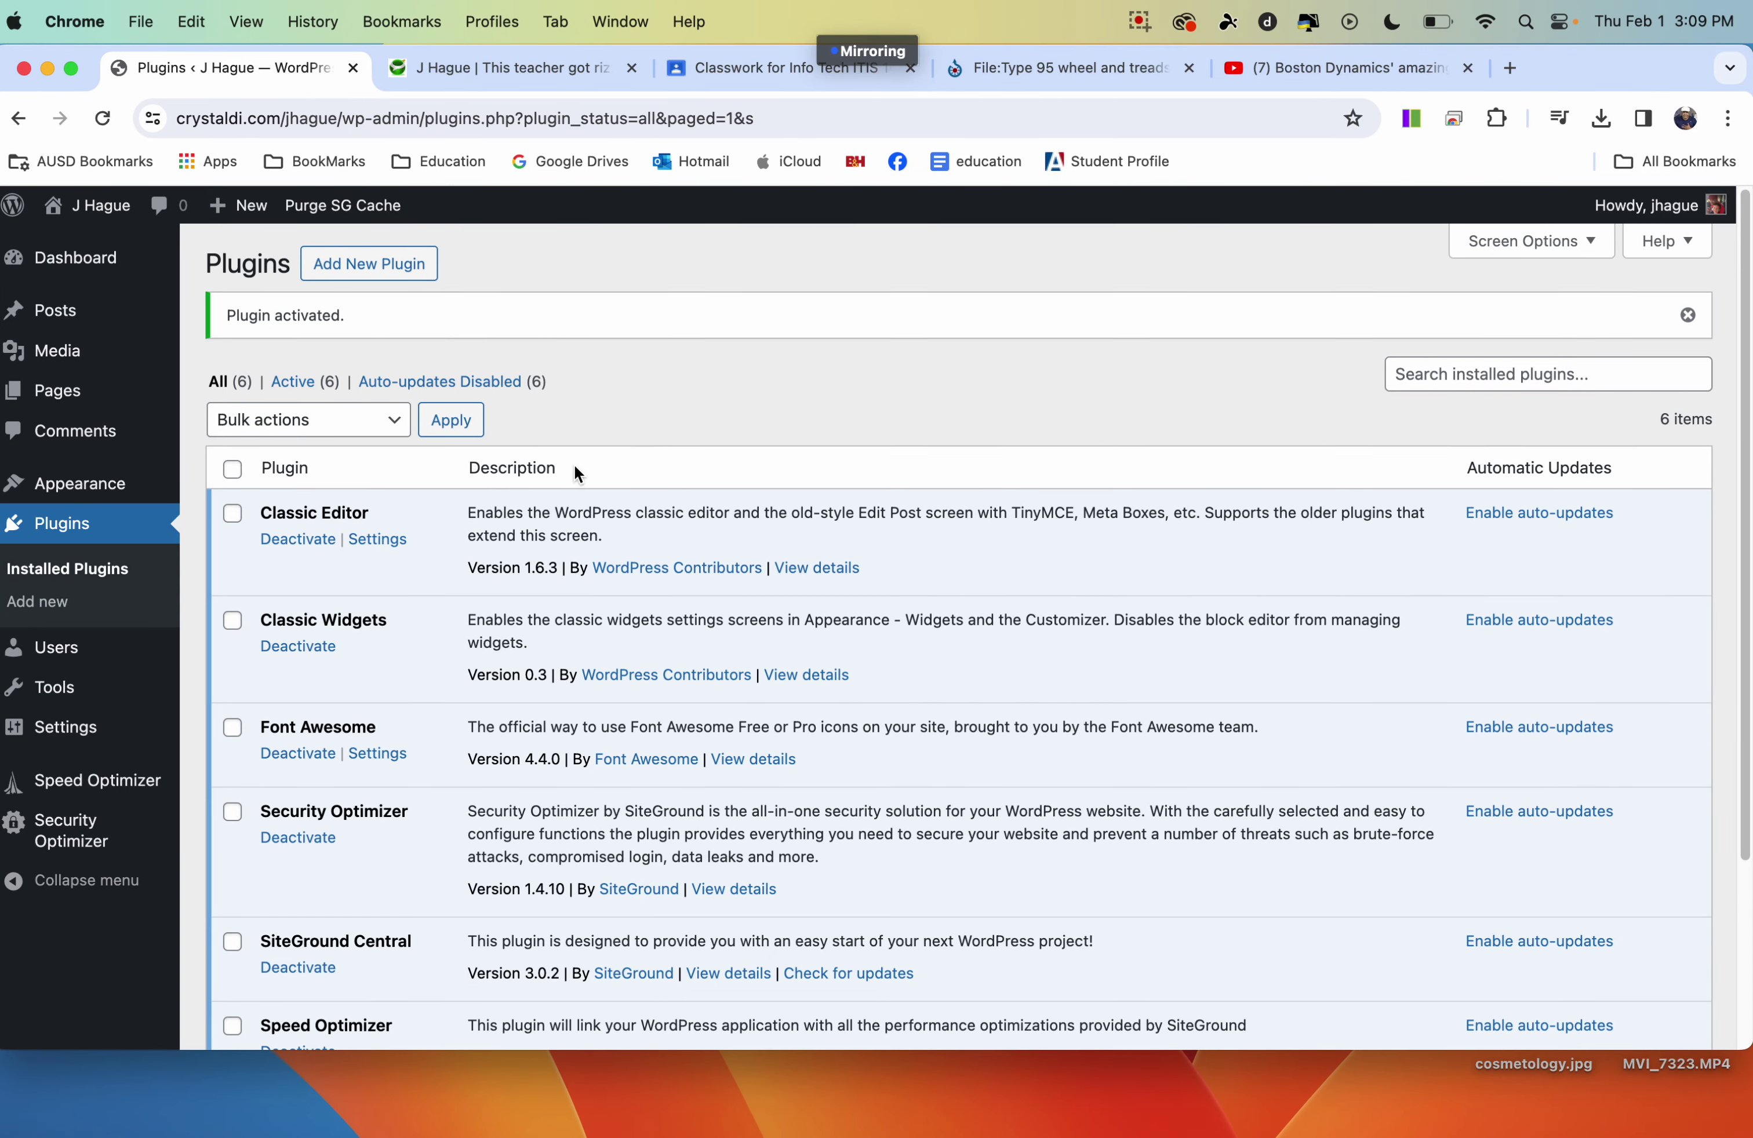
Go to the WordPress page list and open the Applied robotics page for editing
{"action": "mouse_move", "coordinate": [87, 405]}
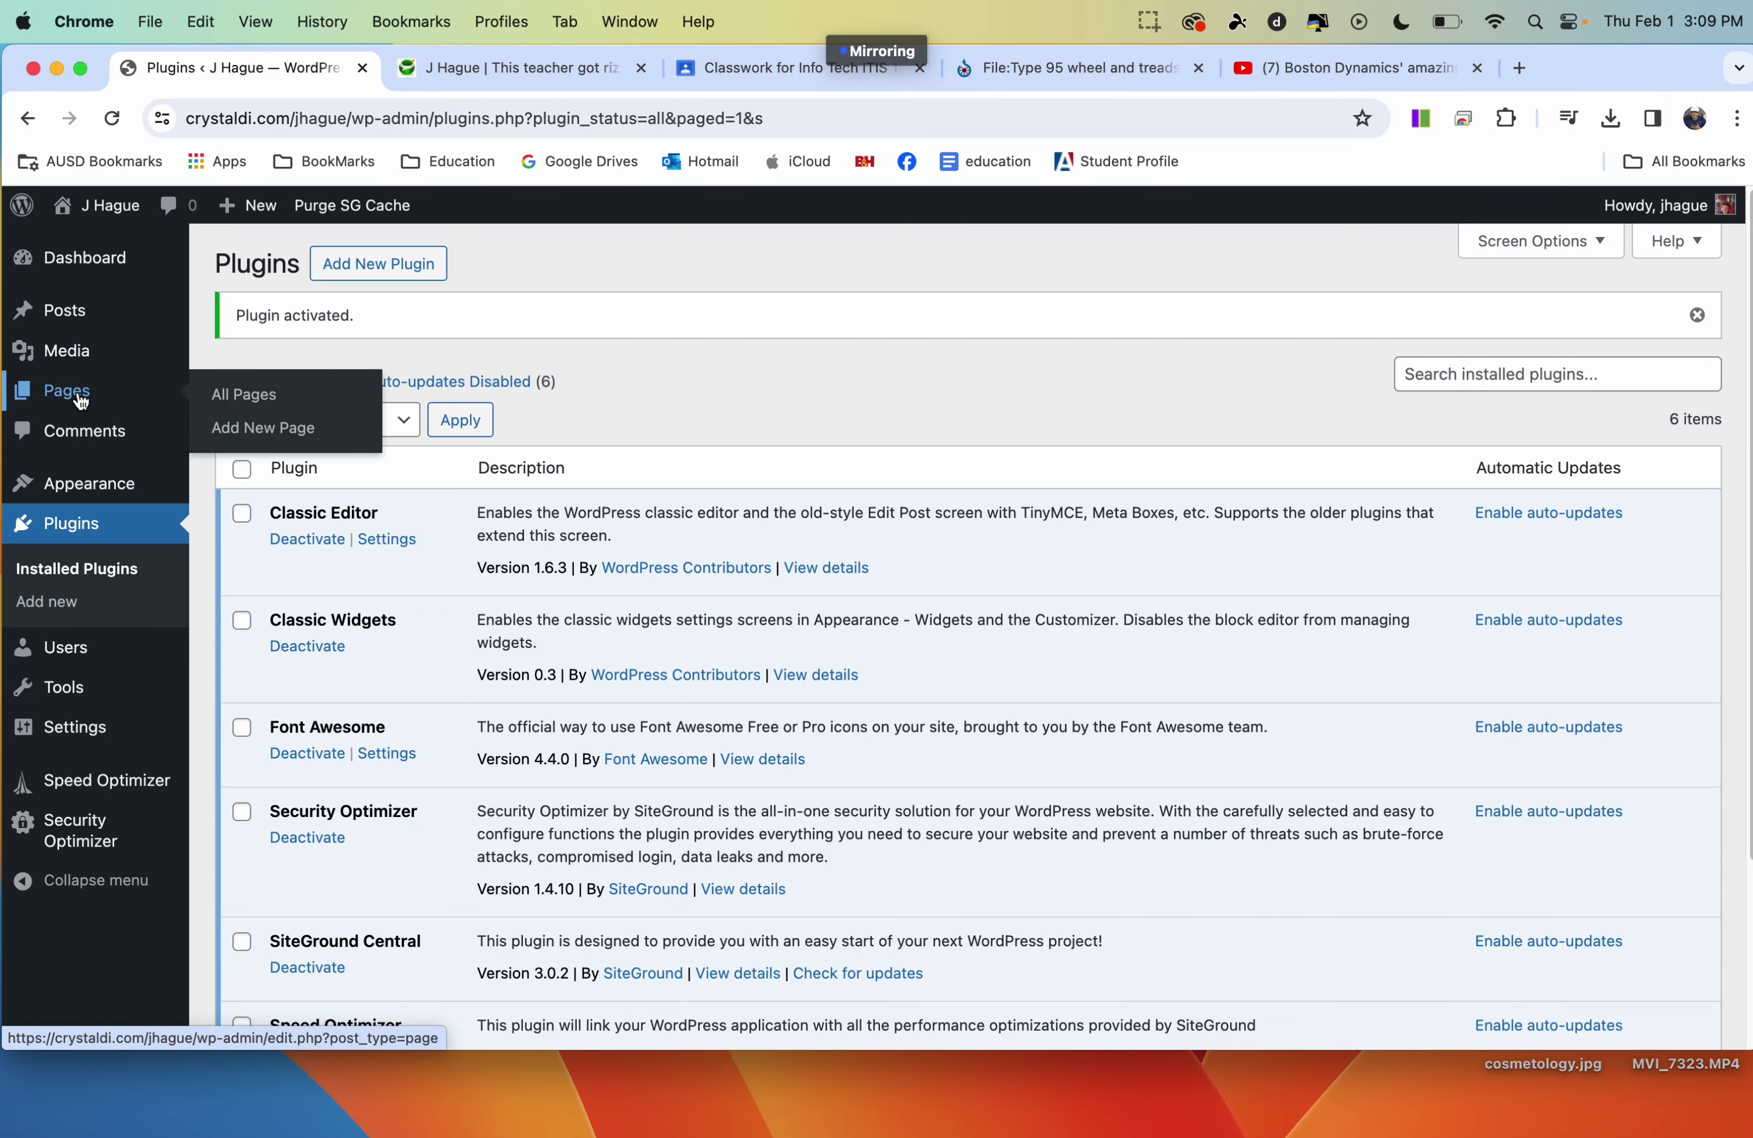
{"action": "left_click", "coordinate": [255, 390]}
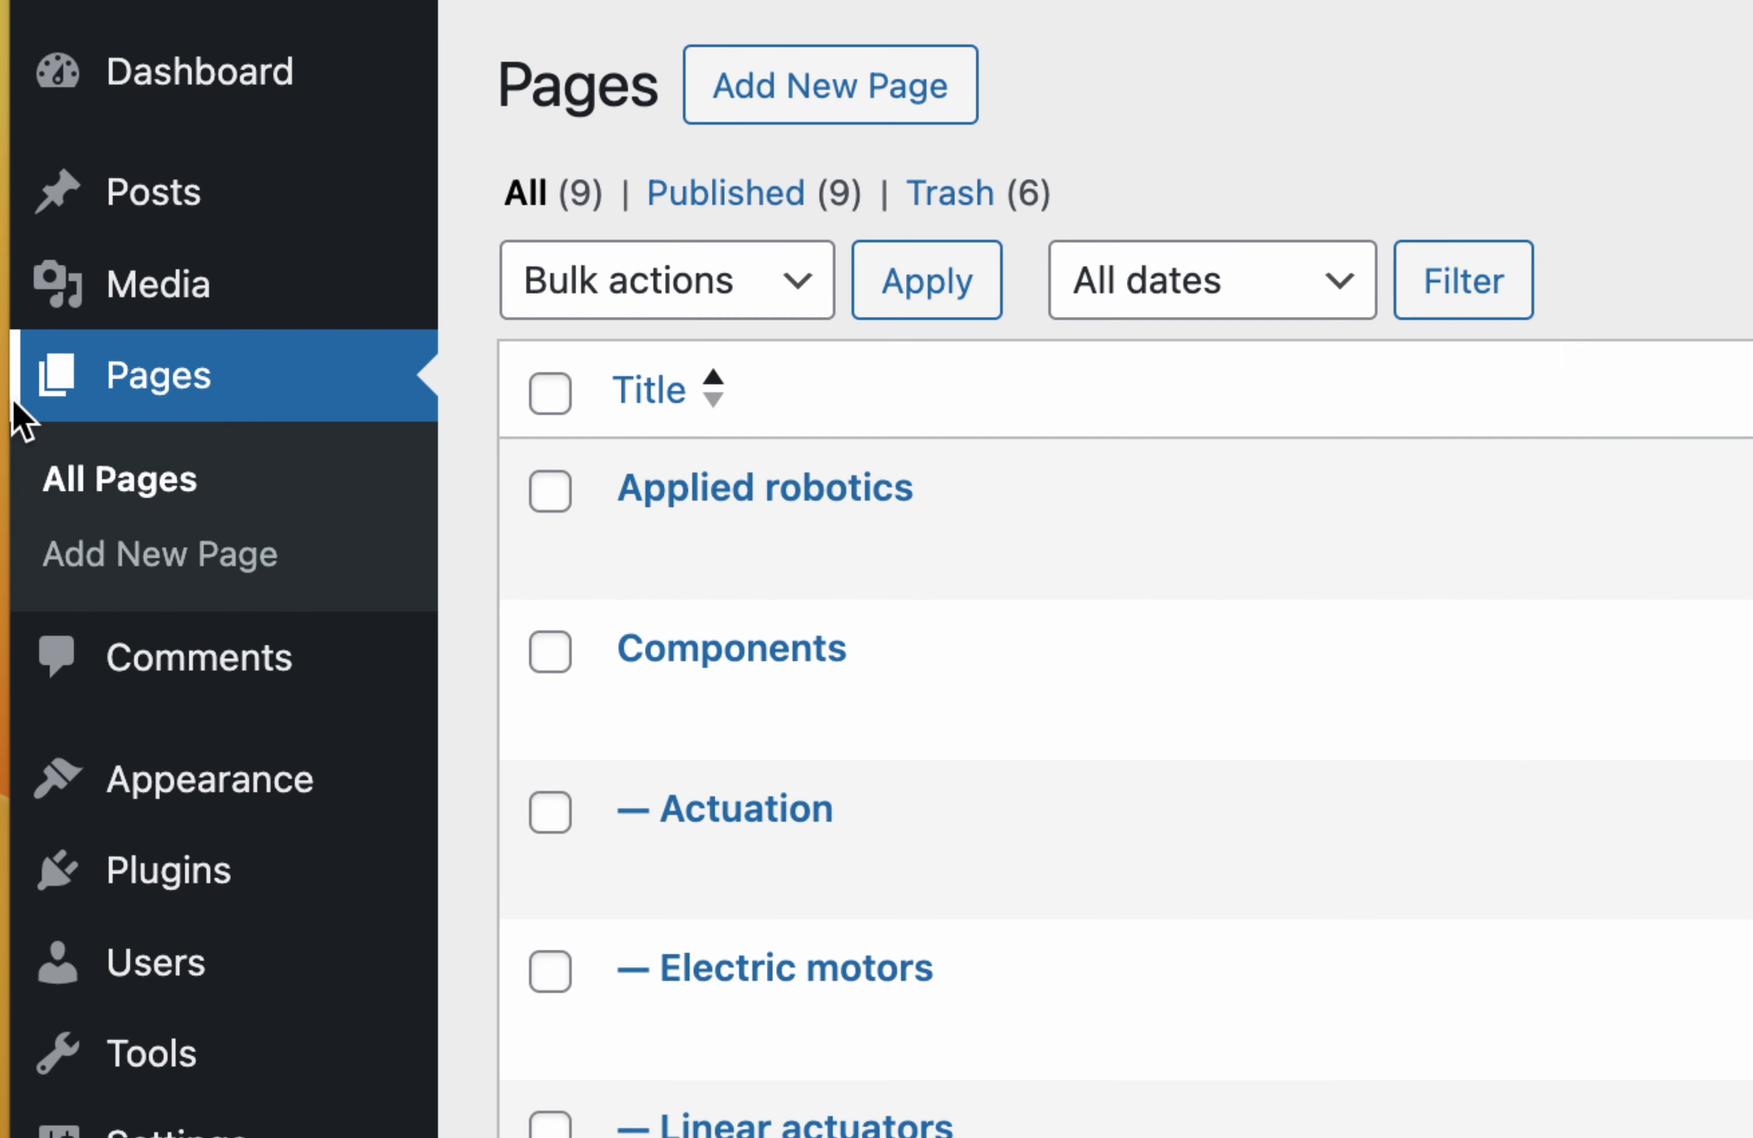
{"action": "mouse_move", "coordinate": [473, 451]}
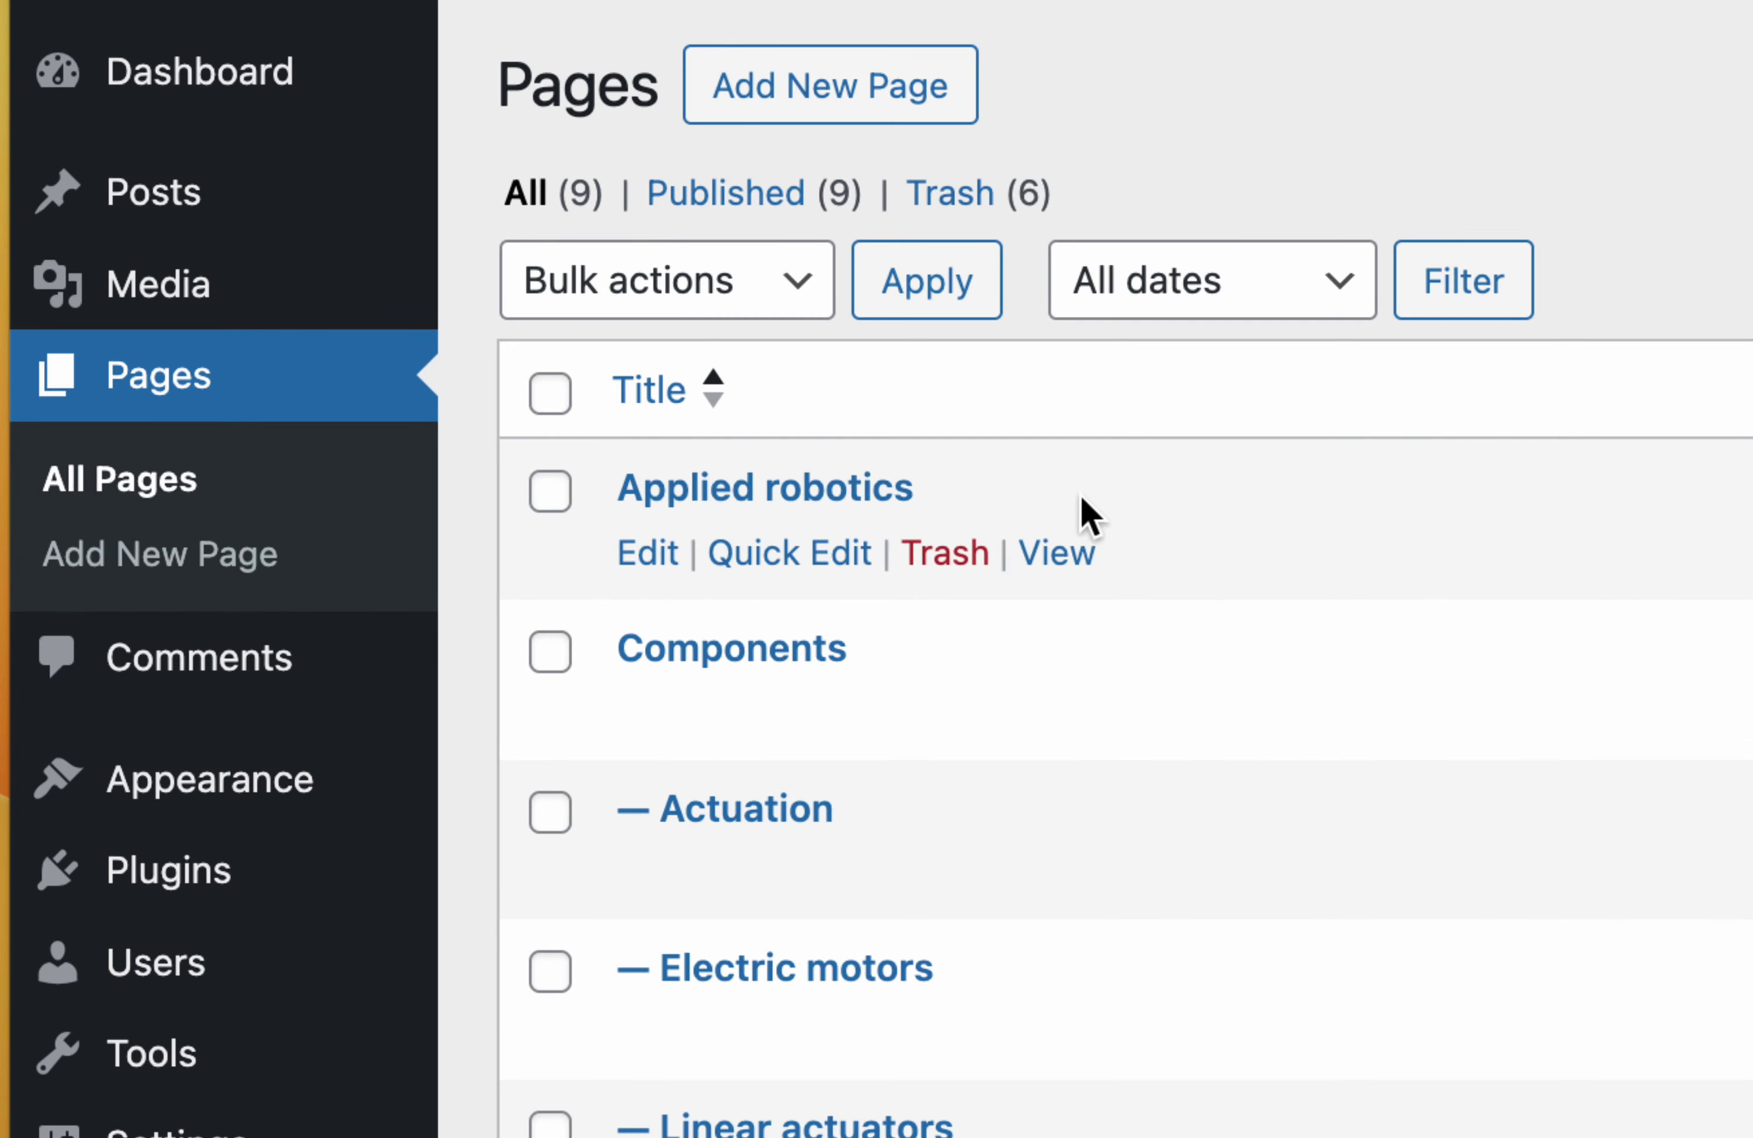
{"action": "left_click", "coordinate": [645, 555]}
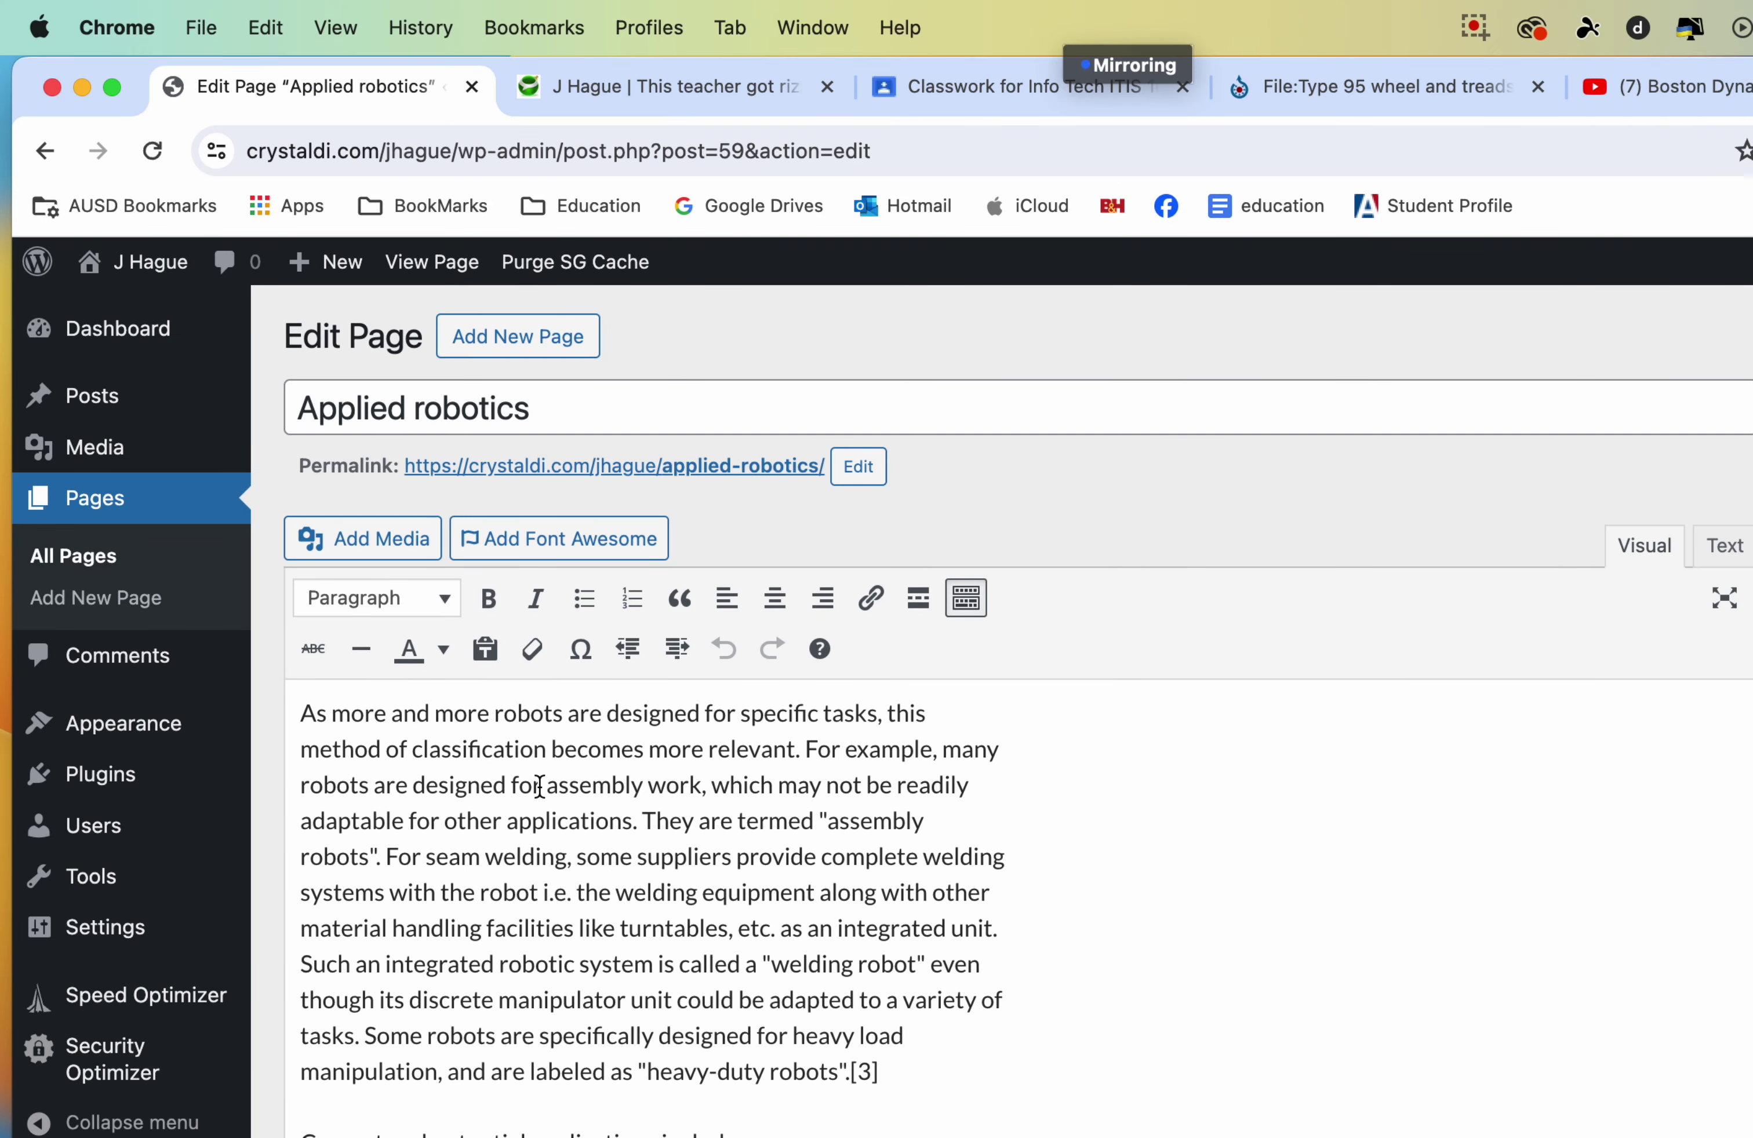
Browse the icons offered in the Font Awesome icon chooser for the Applied robotics page, and close it without inserting one
{"action": "left_click", "coordinate": [547, 538]}
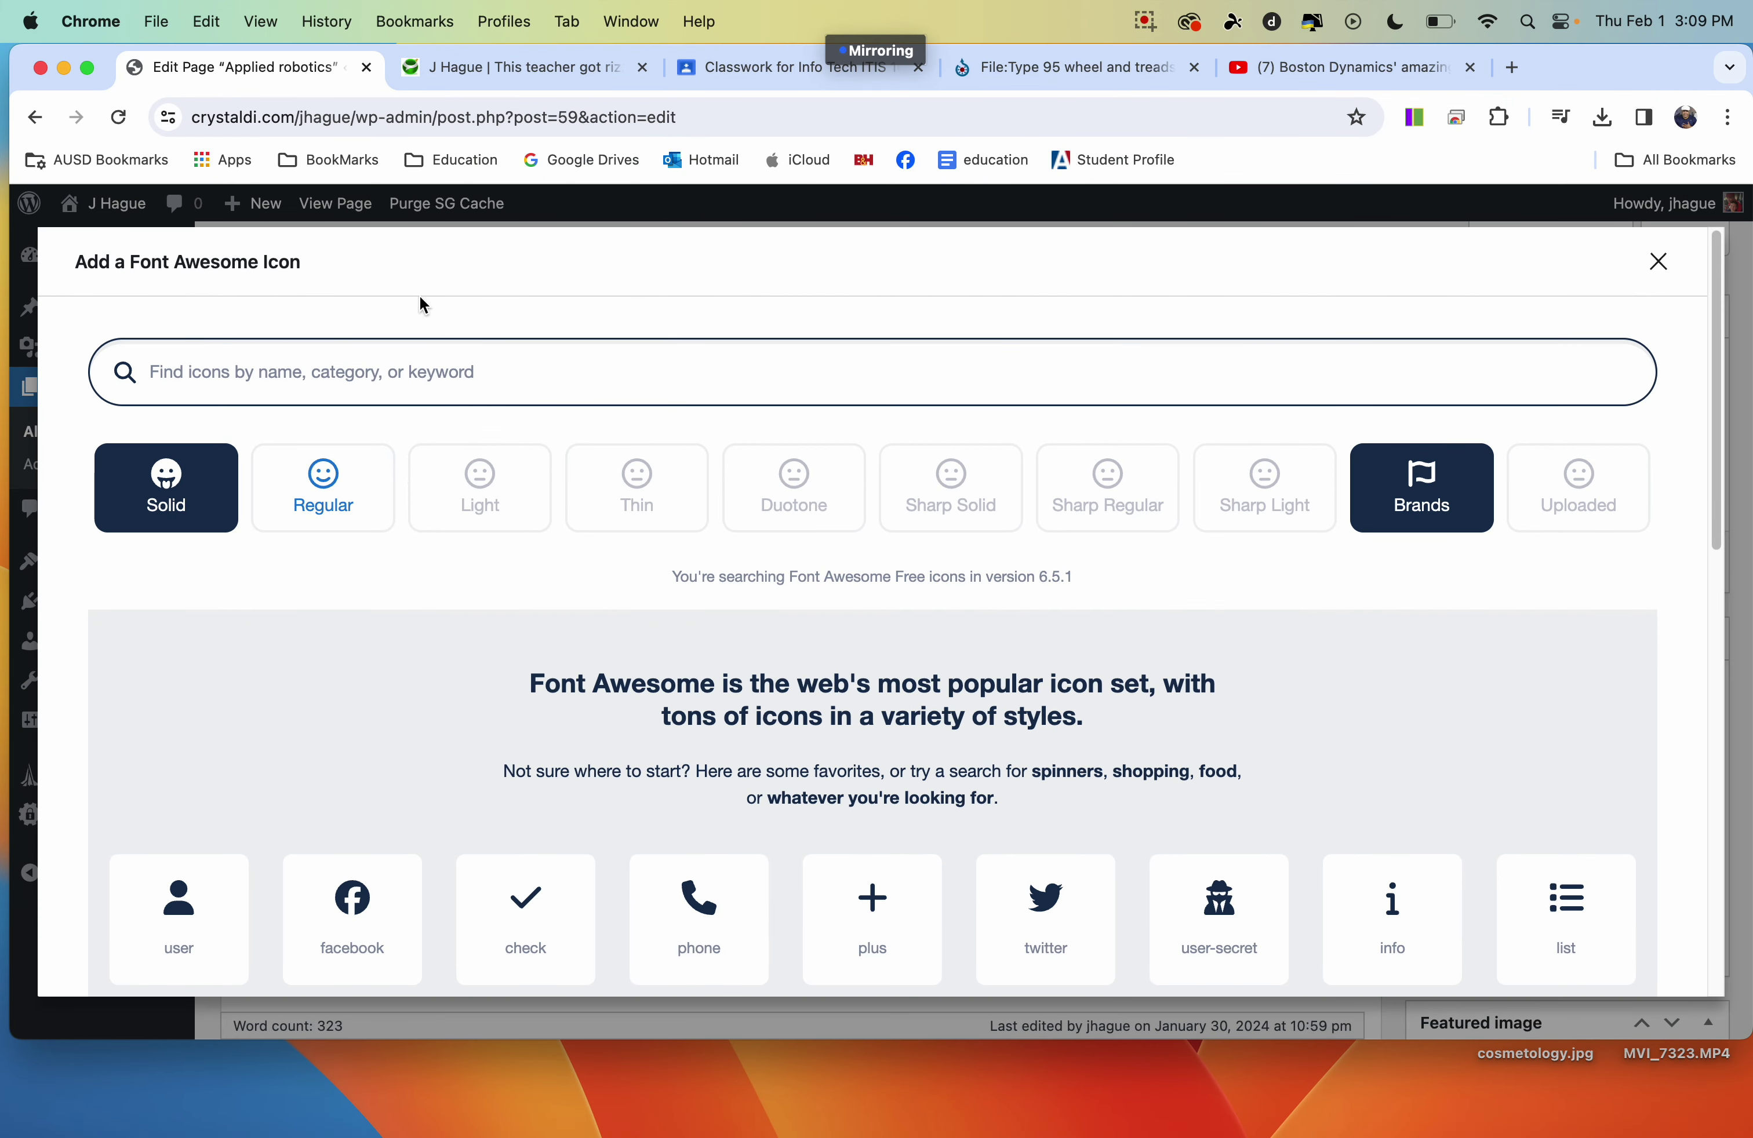
{"action": "left_click", "coordinate": [1658, 265]}
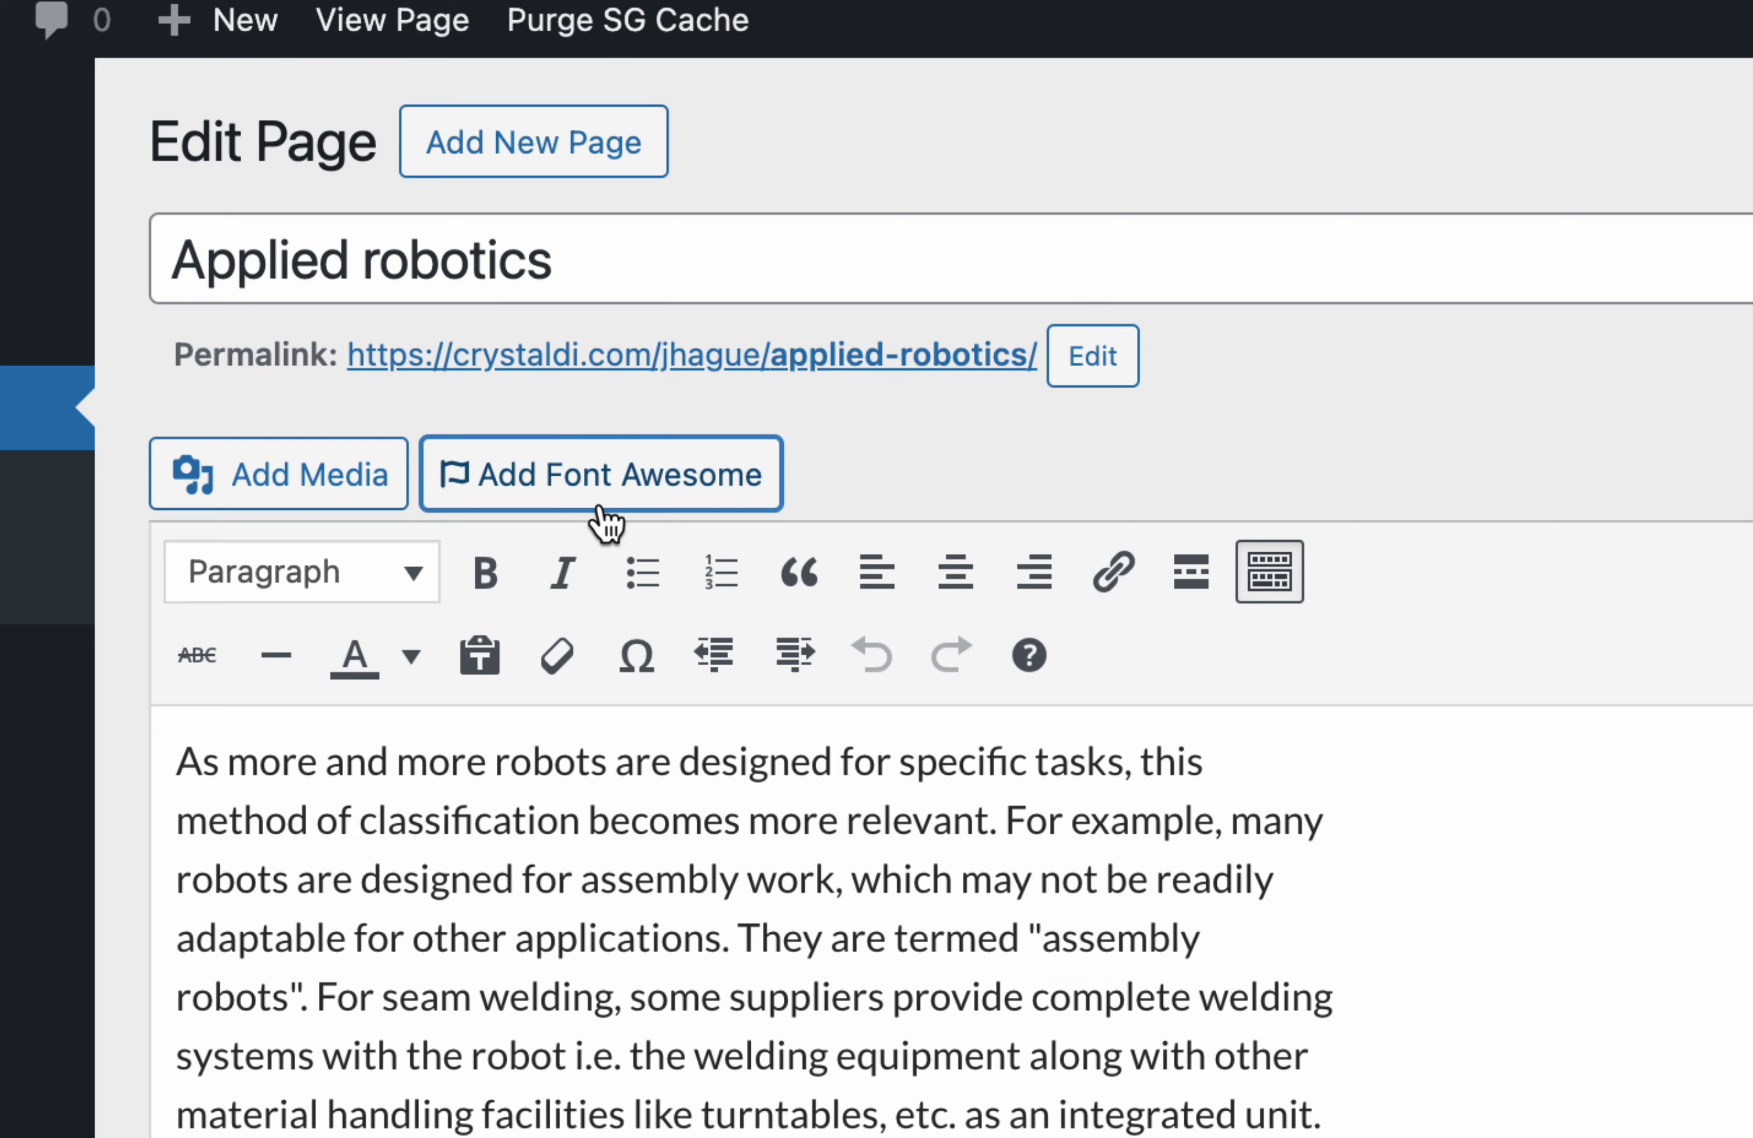
{"action": "left_click", "coordinate": [535, 473]}
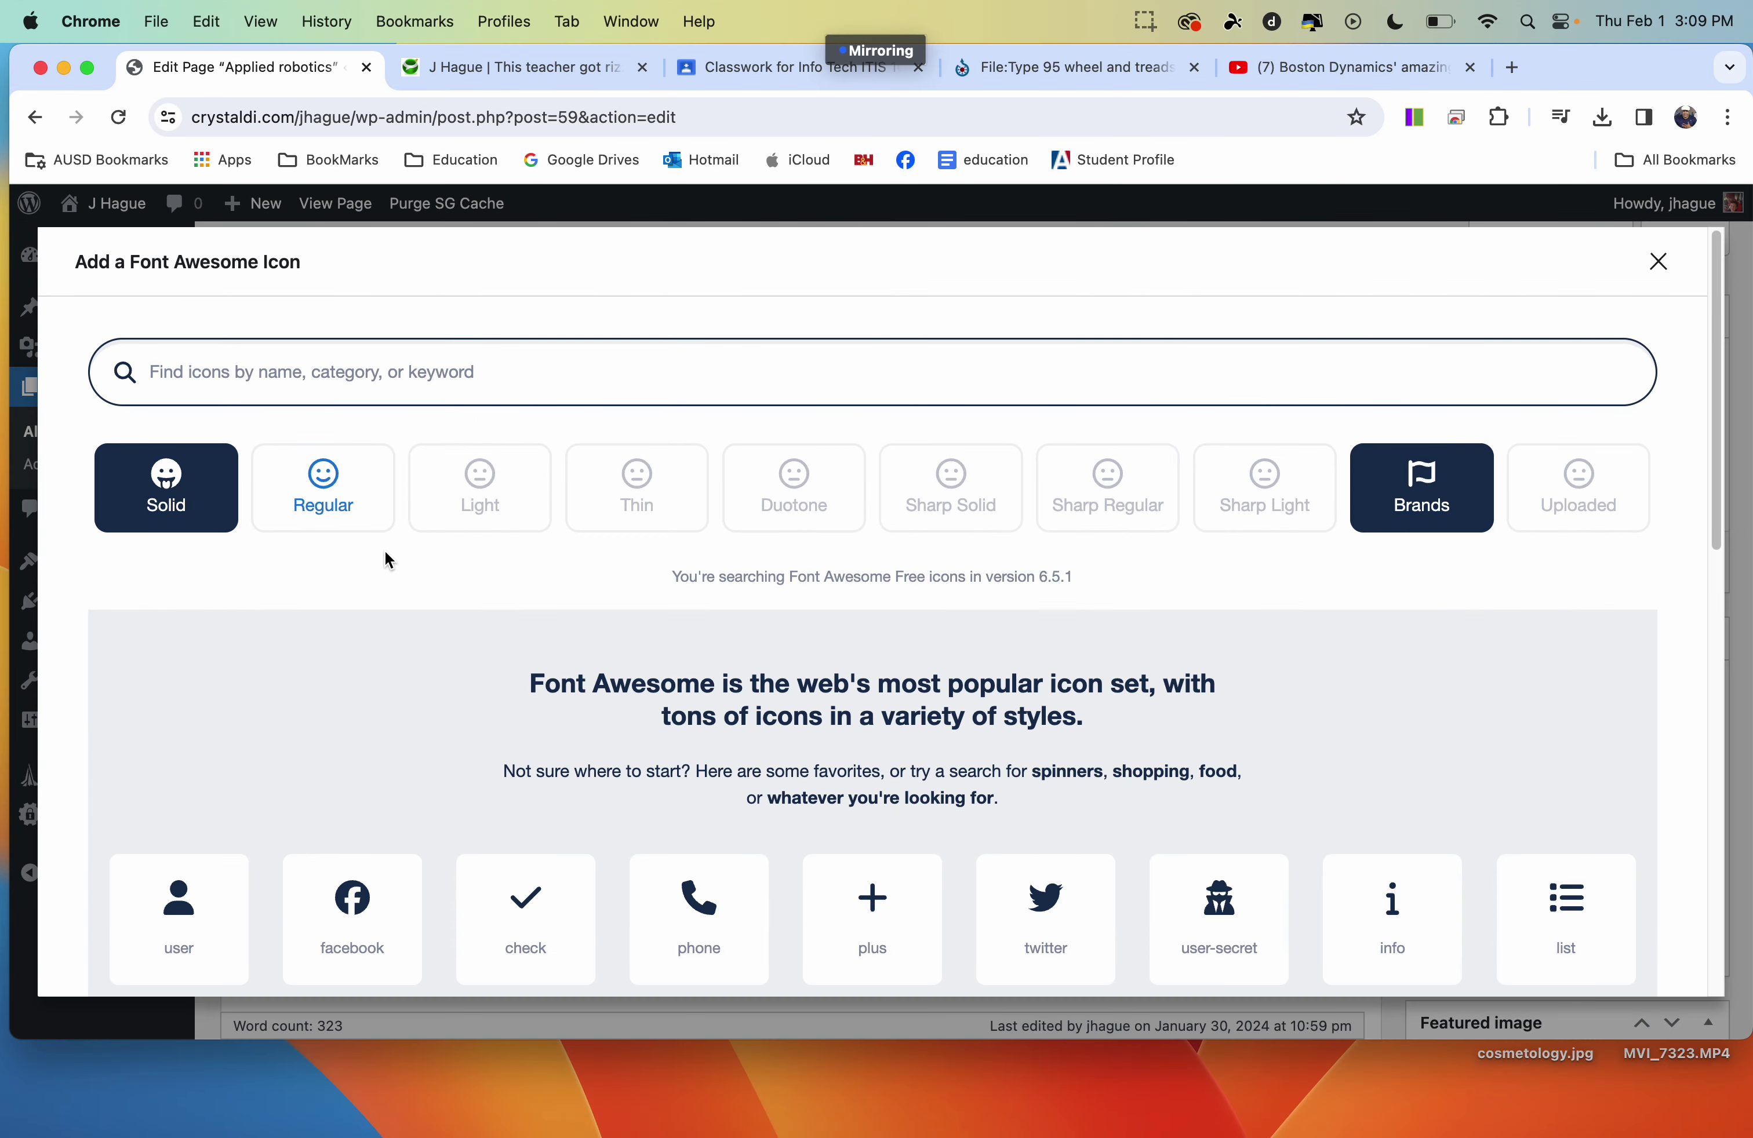
{"action": "scroll", "coordinate": [883, 775], "scroll_direction": "down", "scroll_amount": 3}
{"action": "scroll", "coordinate": [882, 774], "scroll_direction": "down", "scroll_amount": 10}
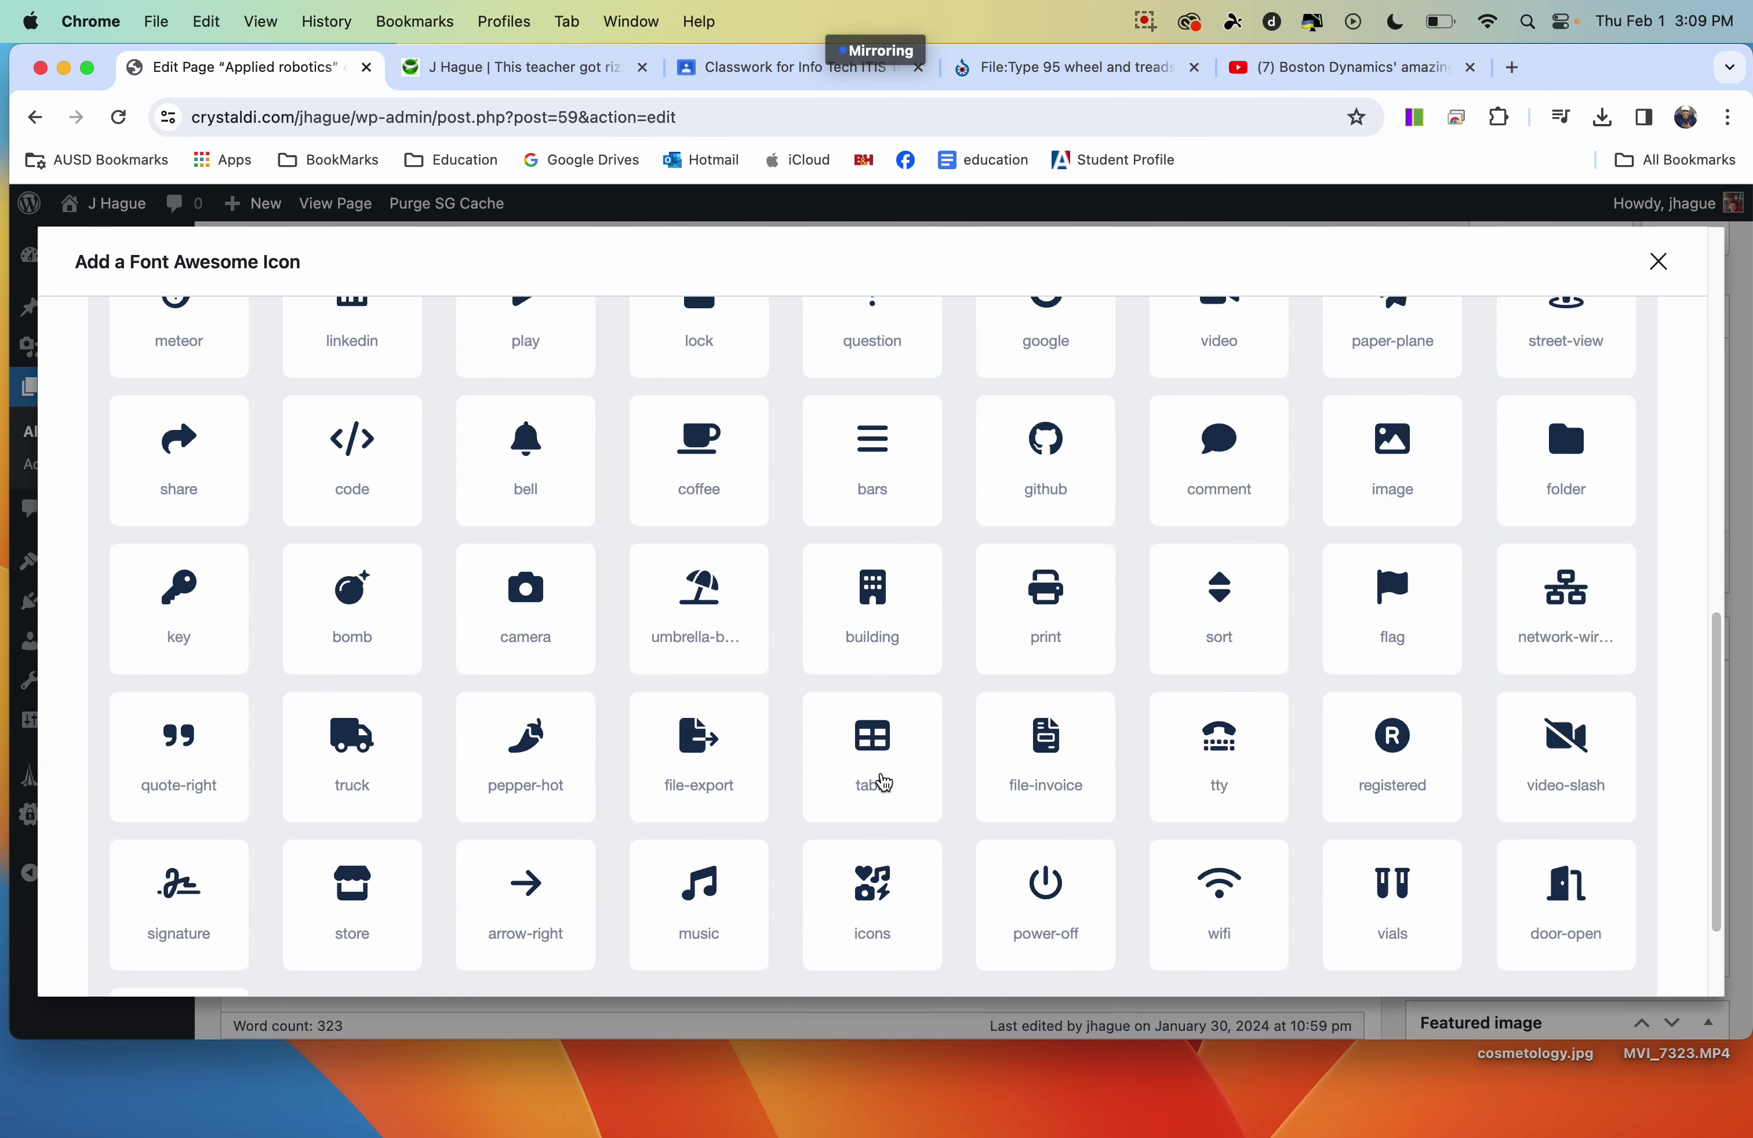
{"action": "scroll", "coordinate": [882, 783], "scroll_direction": "up", "scroll_amount": 15}
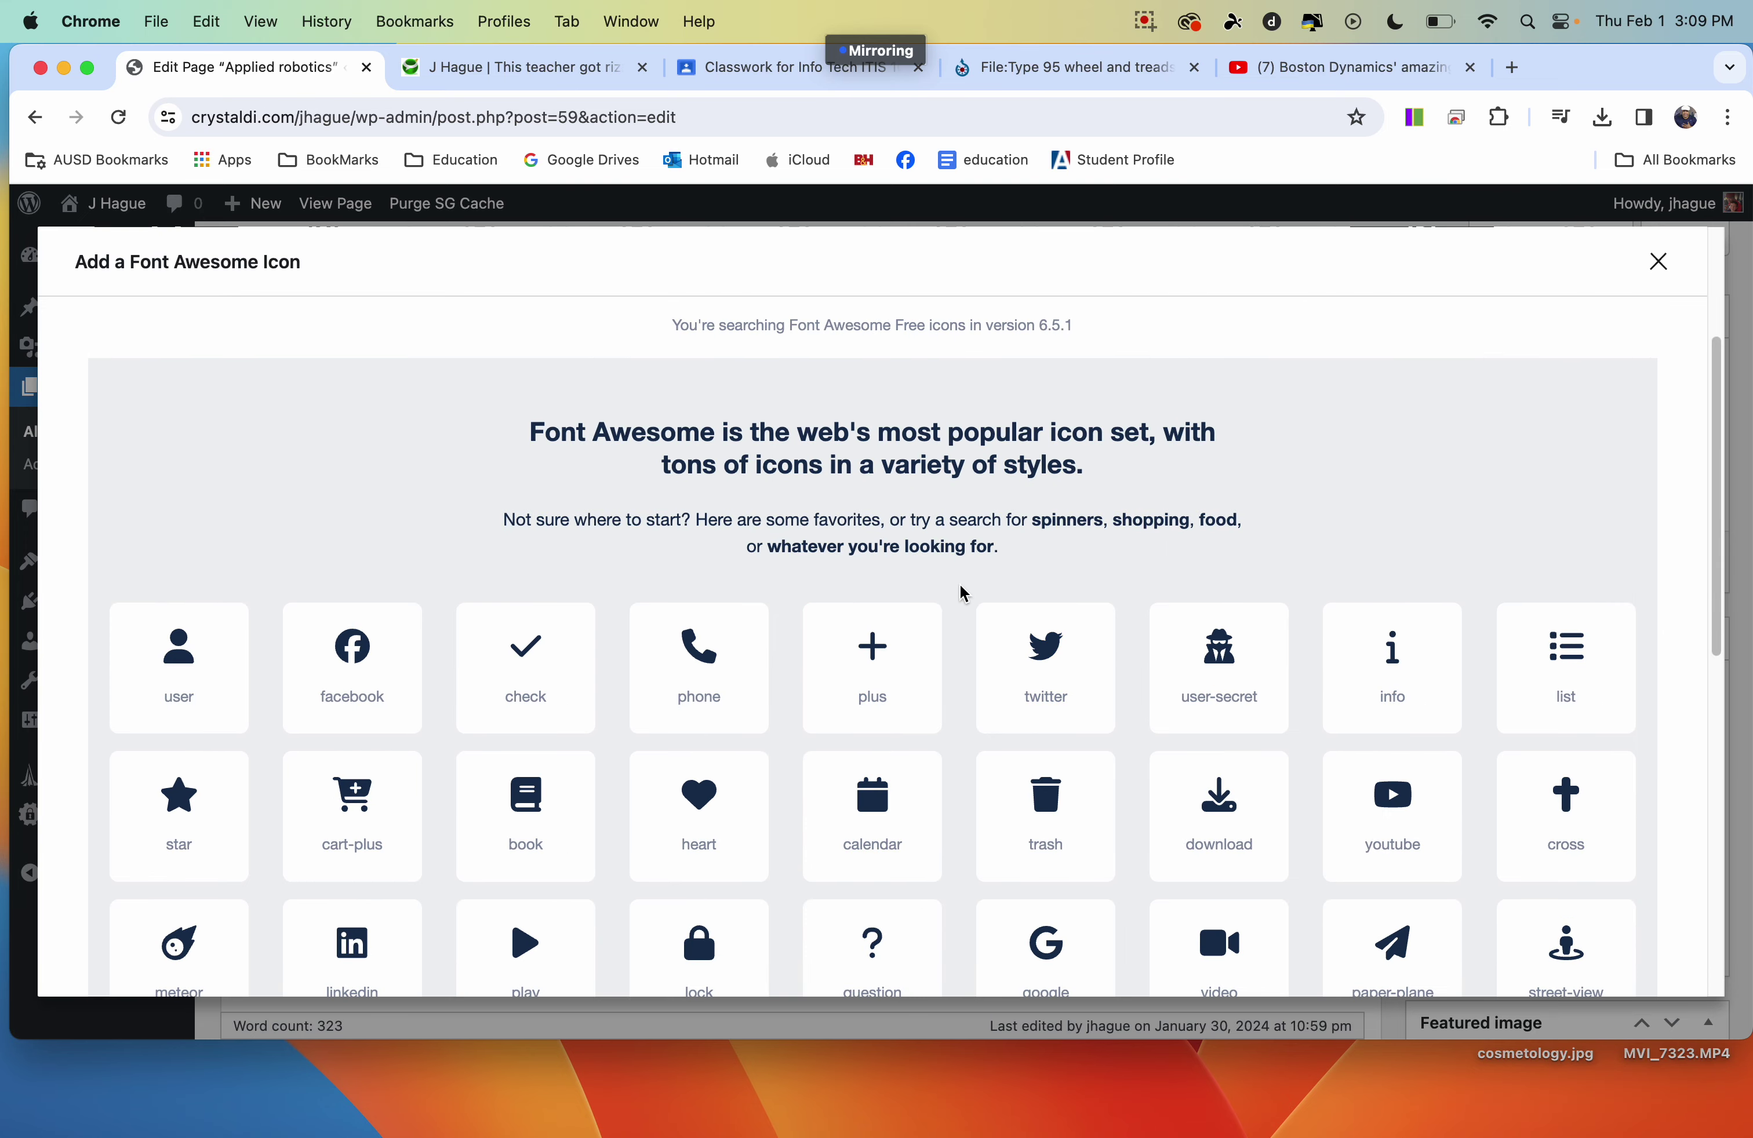
{"action": "scroll", "coordinate": [479, 573], "scroll_direction": "up", "scroll_amount": 4}
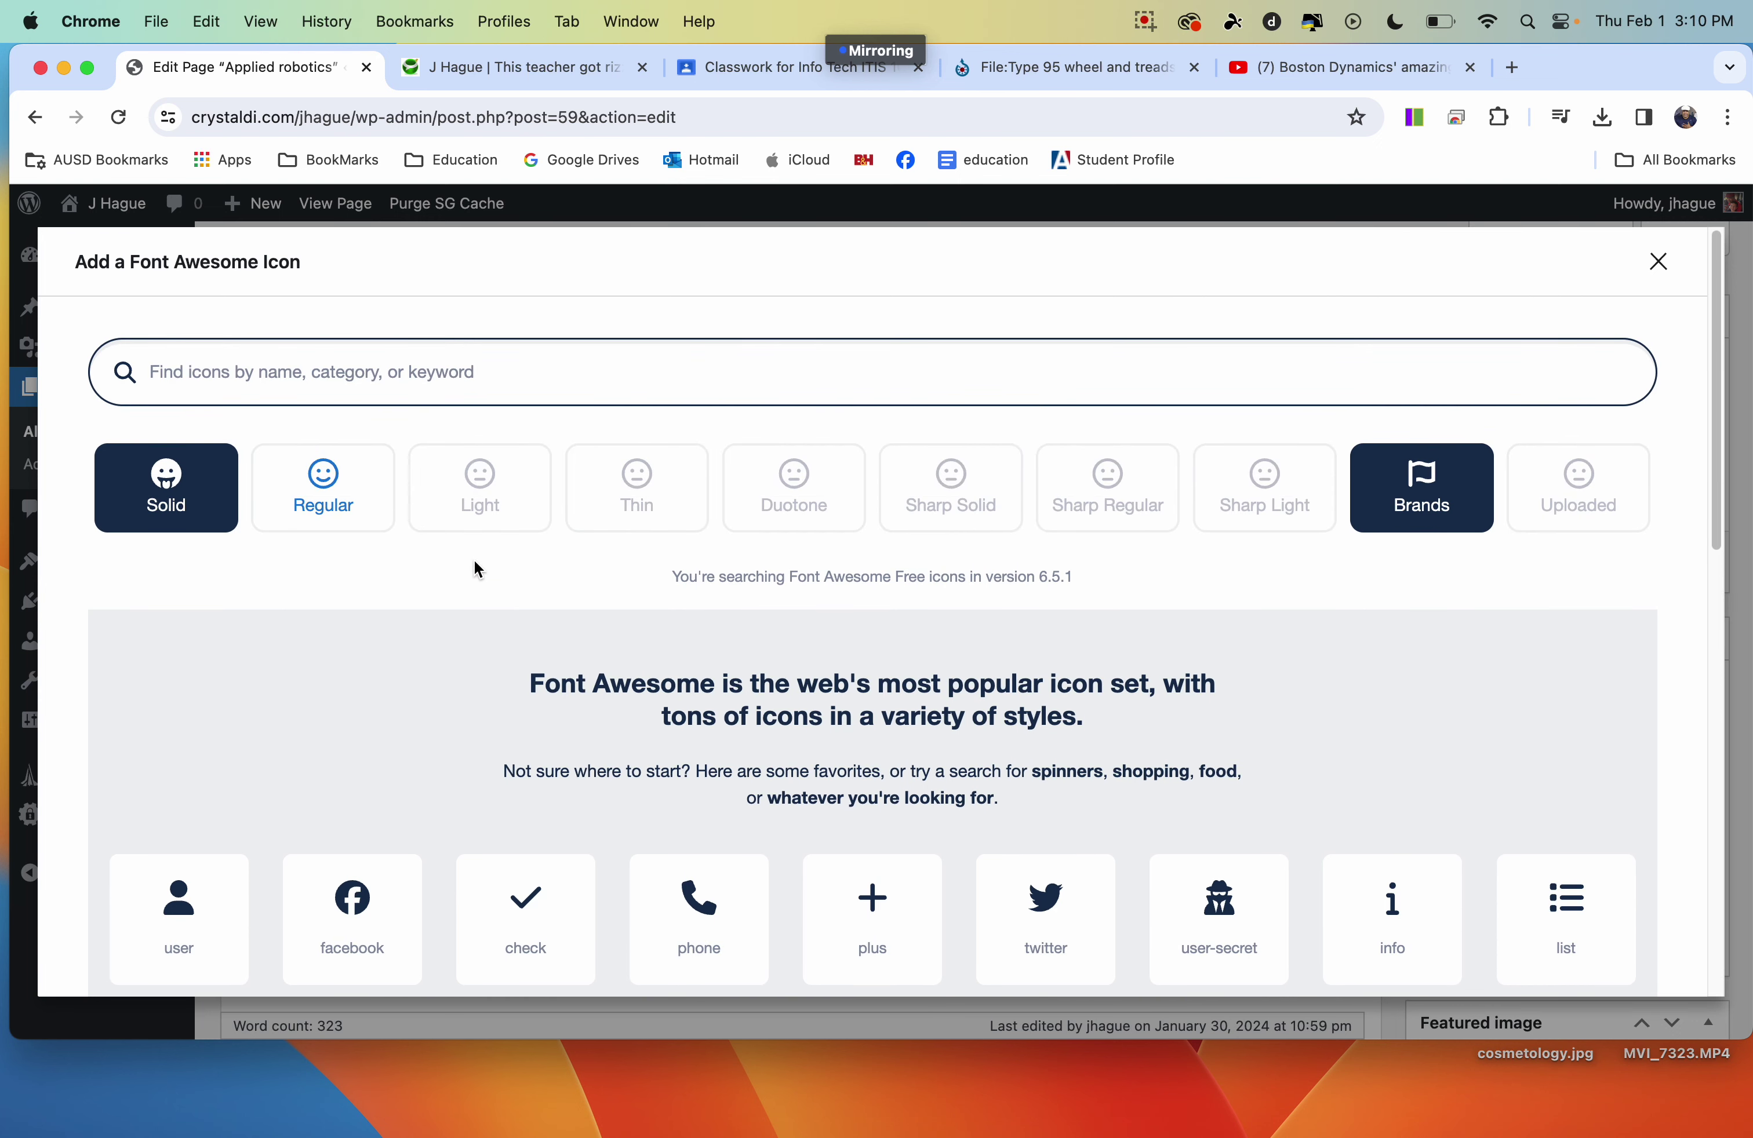
{"action": "left_click", "coordinate": [1654, 259]}
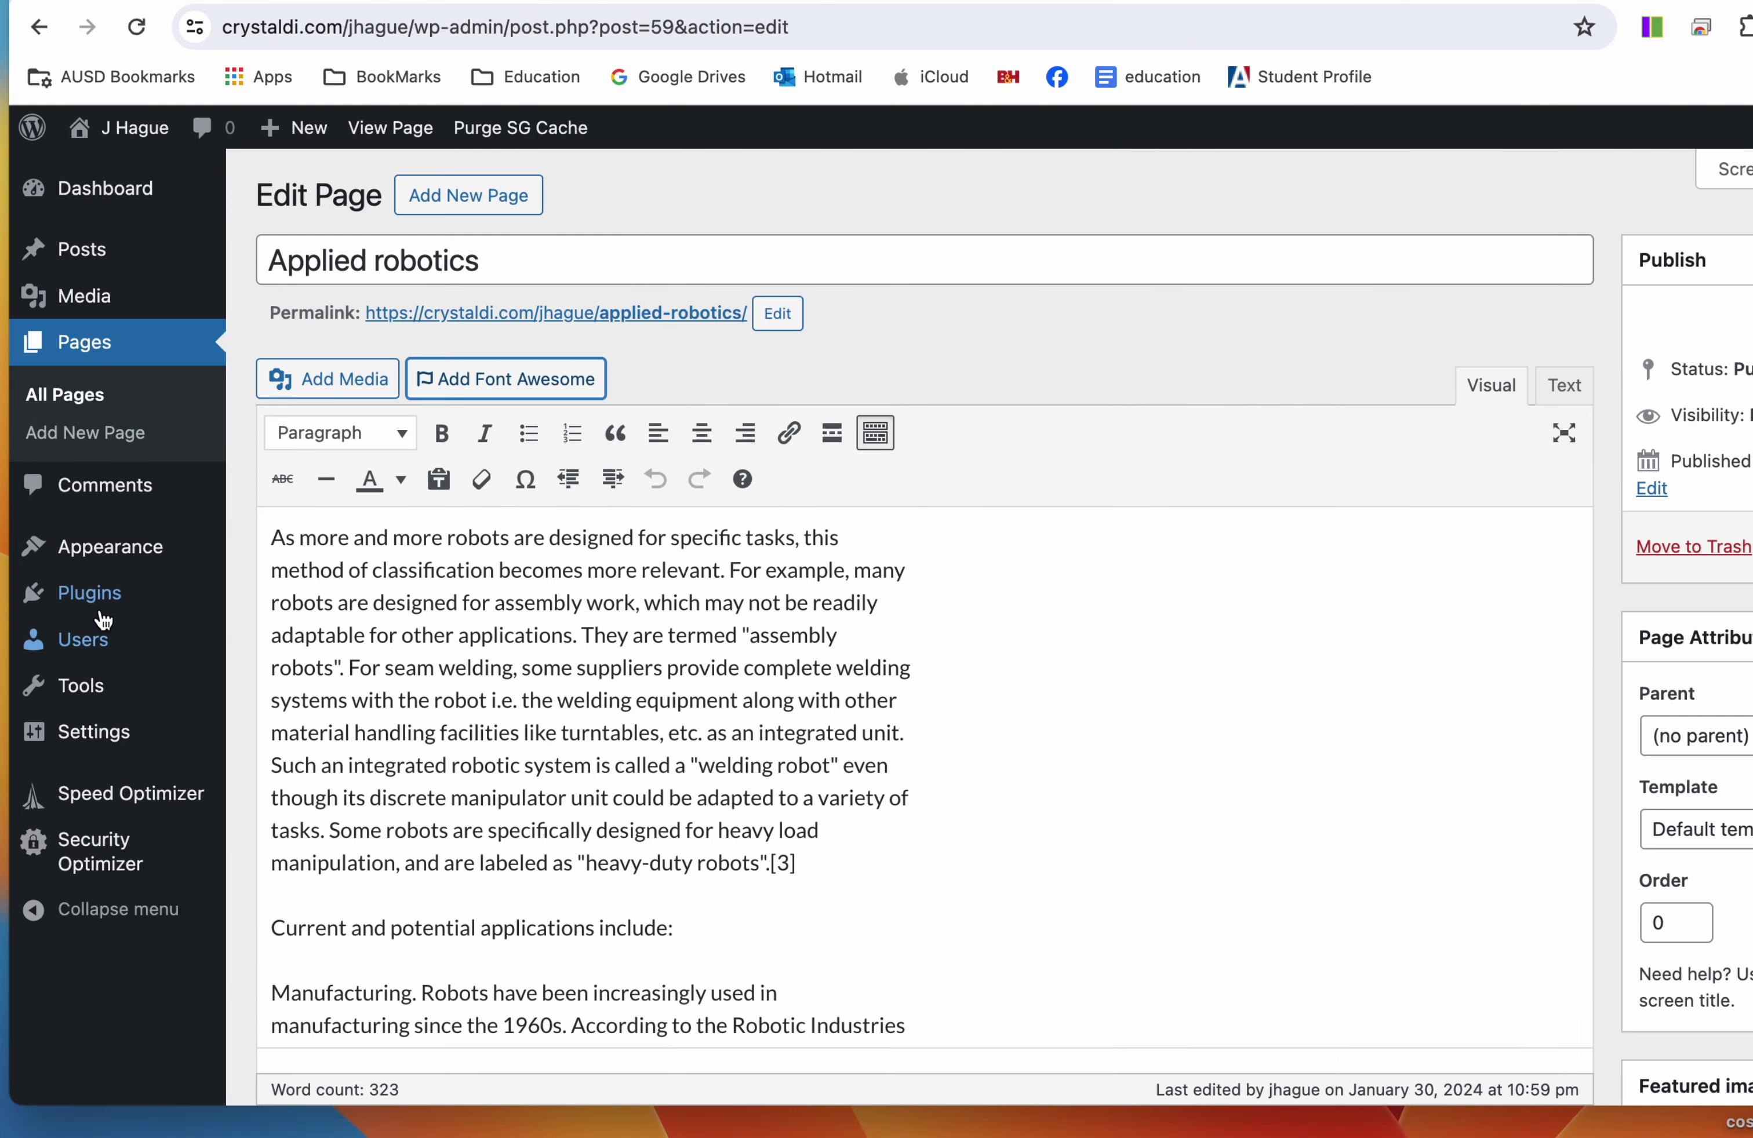
Go to the site's installed plugins and search them for "font"
{"action": "left_click", "coordinate": [101, 607]}
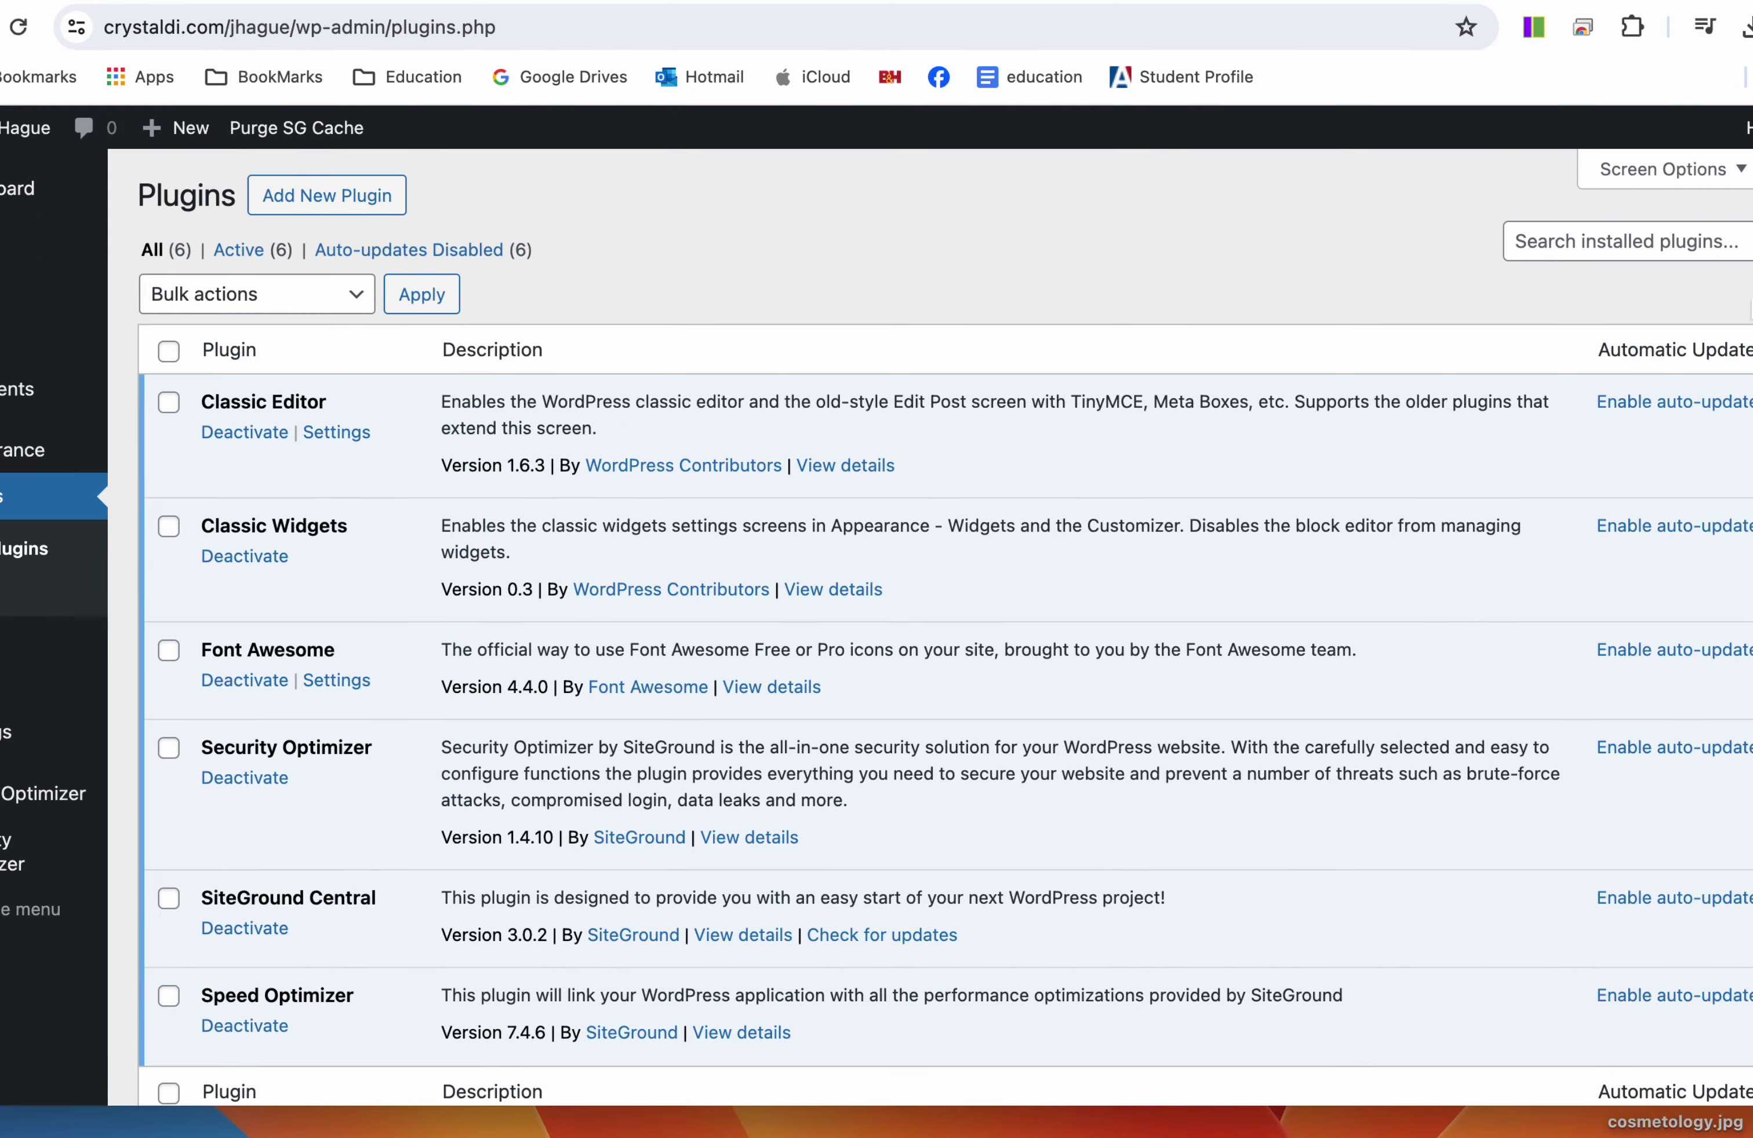
{"action": "left_click", "coordinate": [1701, 241]}
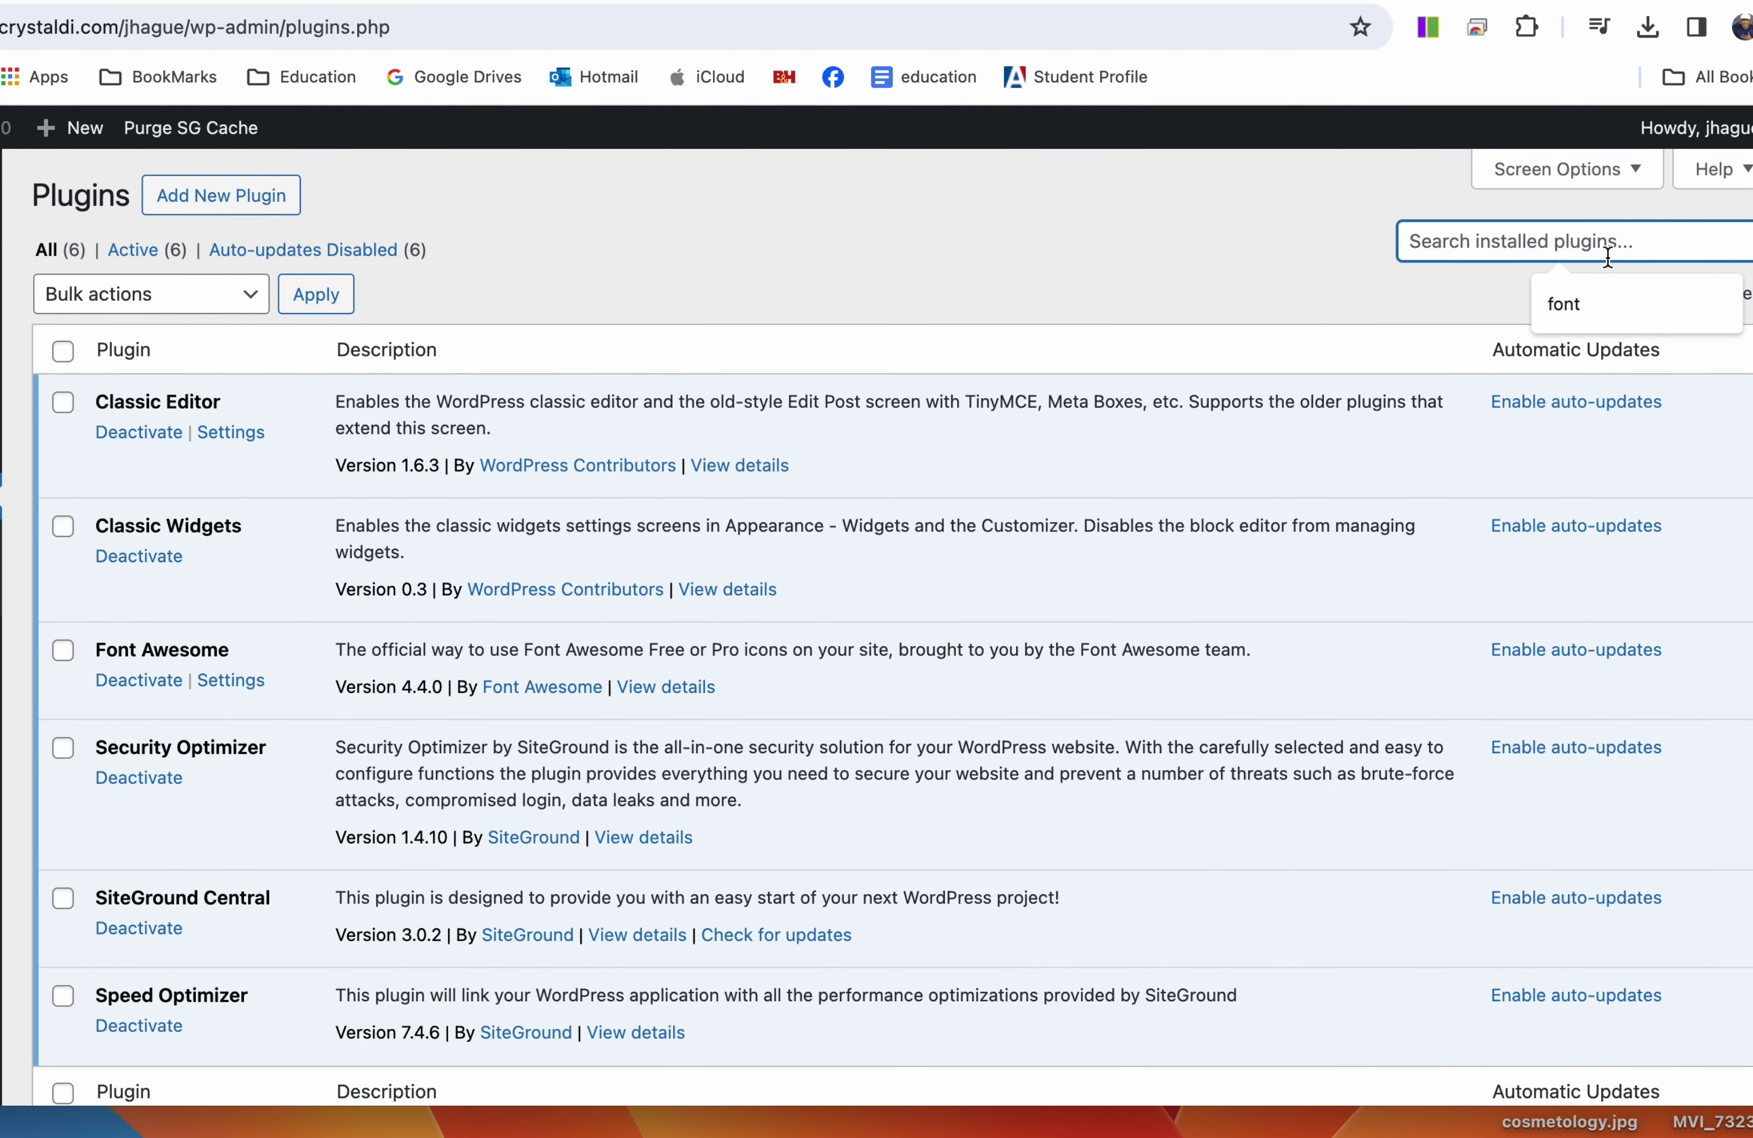
{"action": "left_click", "coordinate": [1562, 293]}
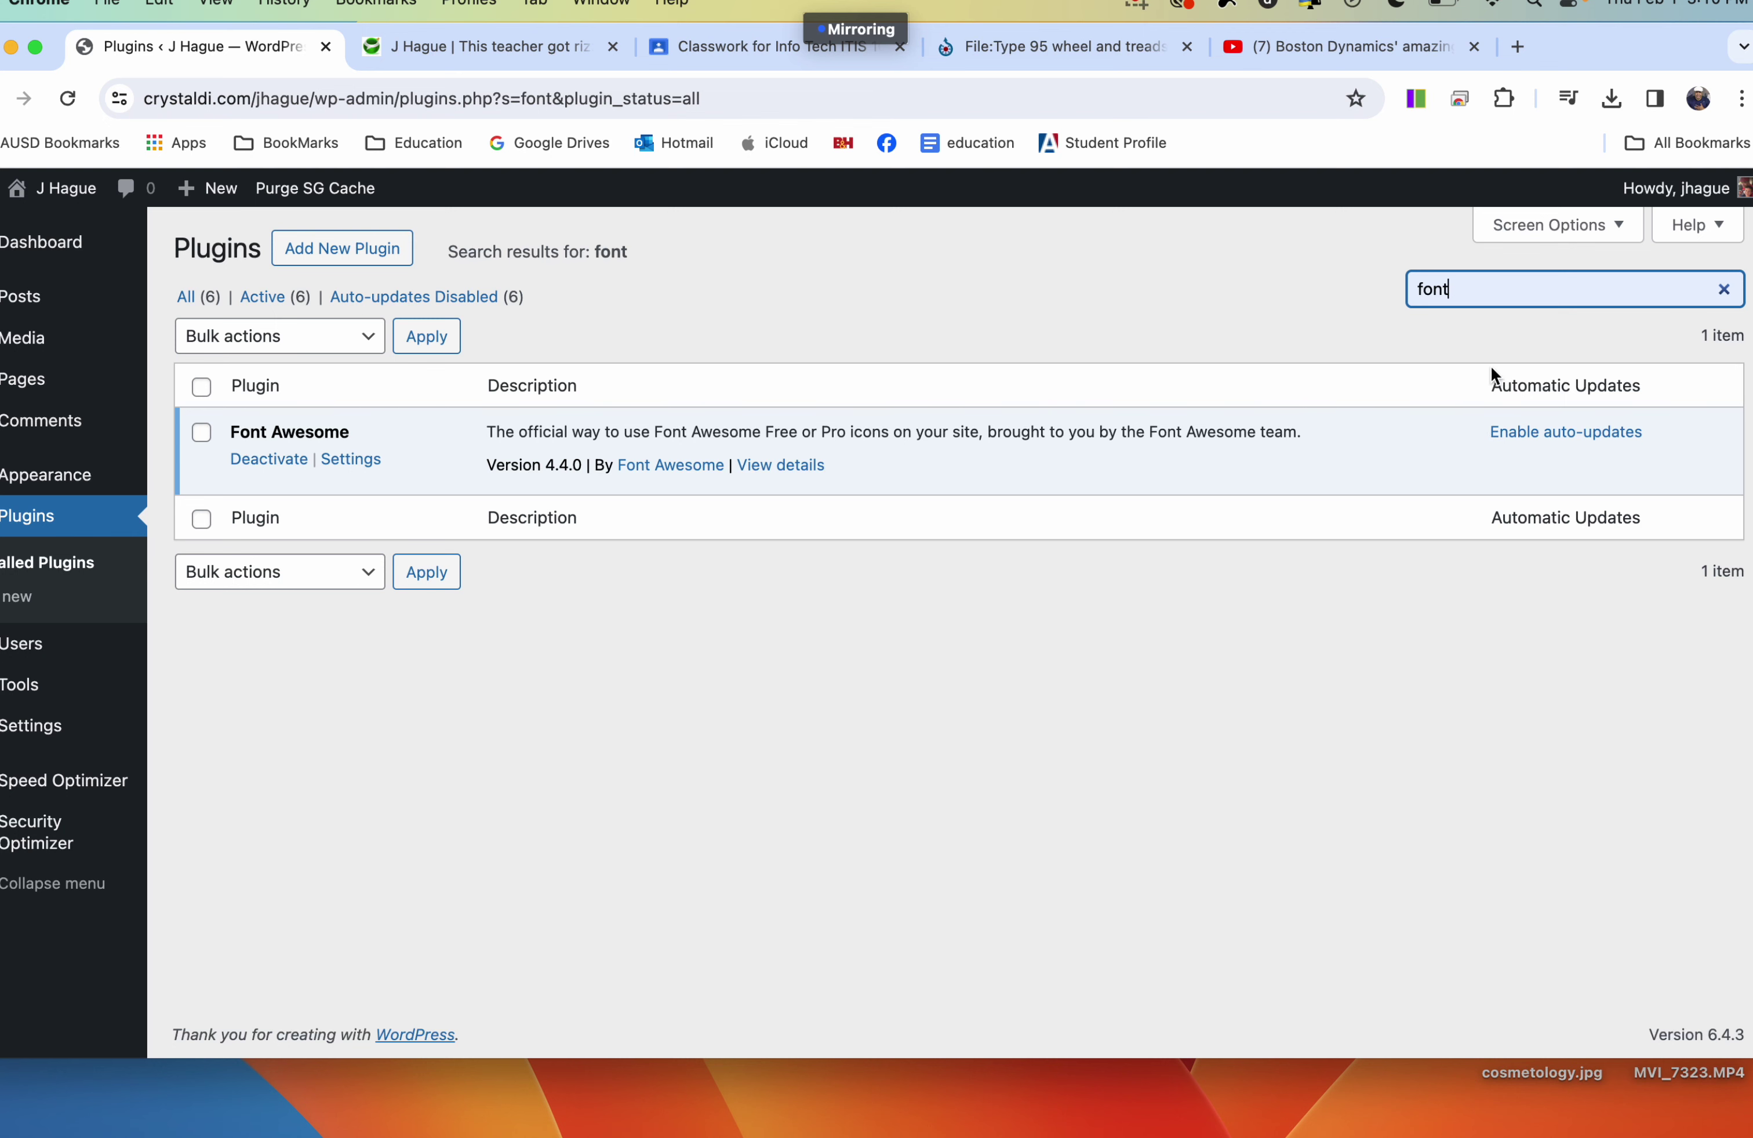
Search the directory of new plugins for "font", and install and activate the Use Any Font | Custom Font Uploader plugin
{"action": "left_click", "coordinate": [325, 252]}
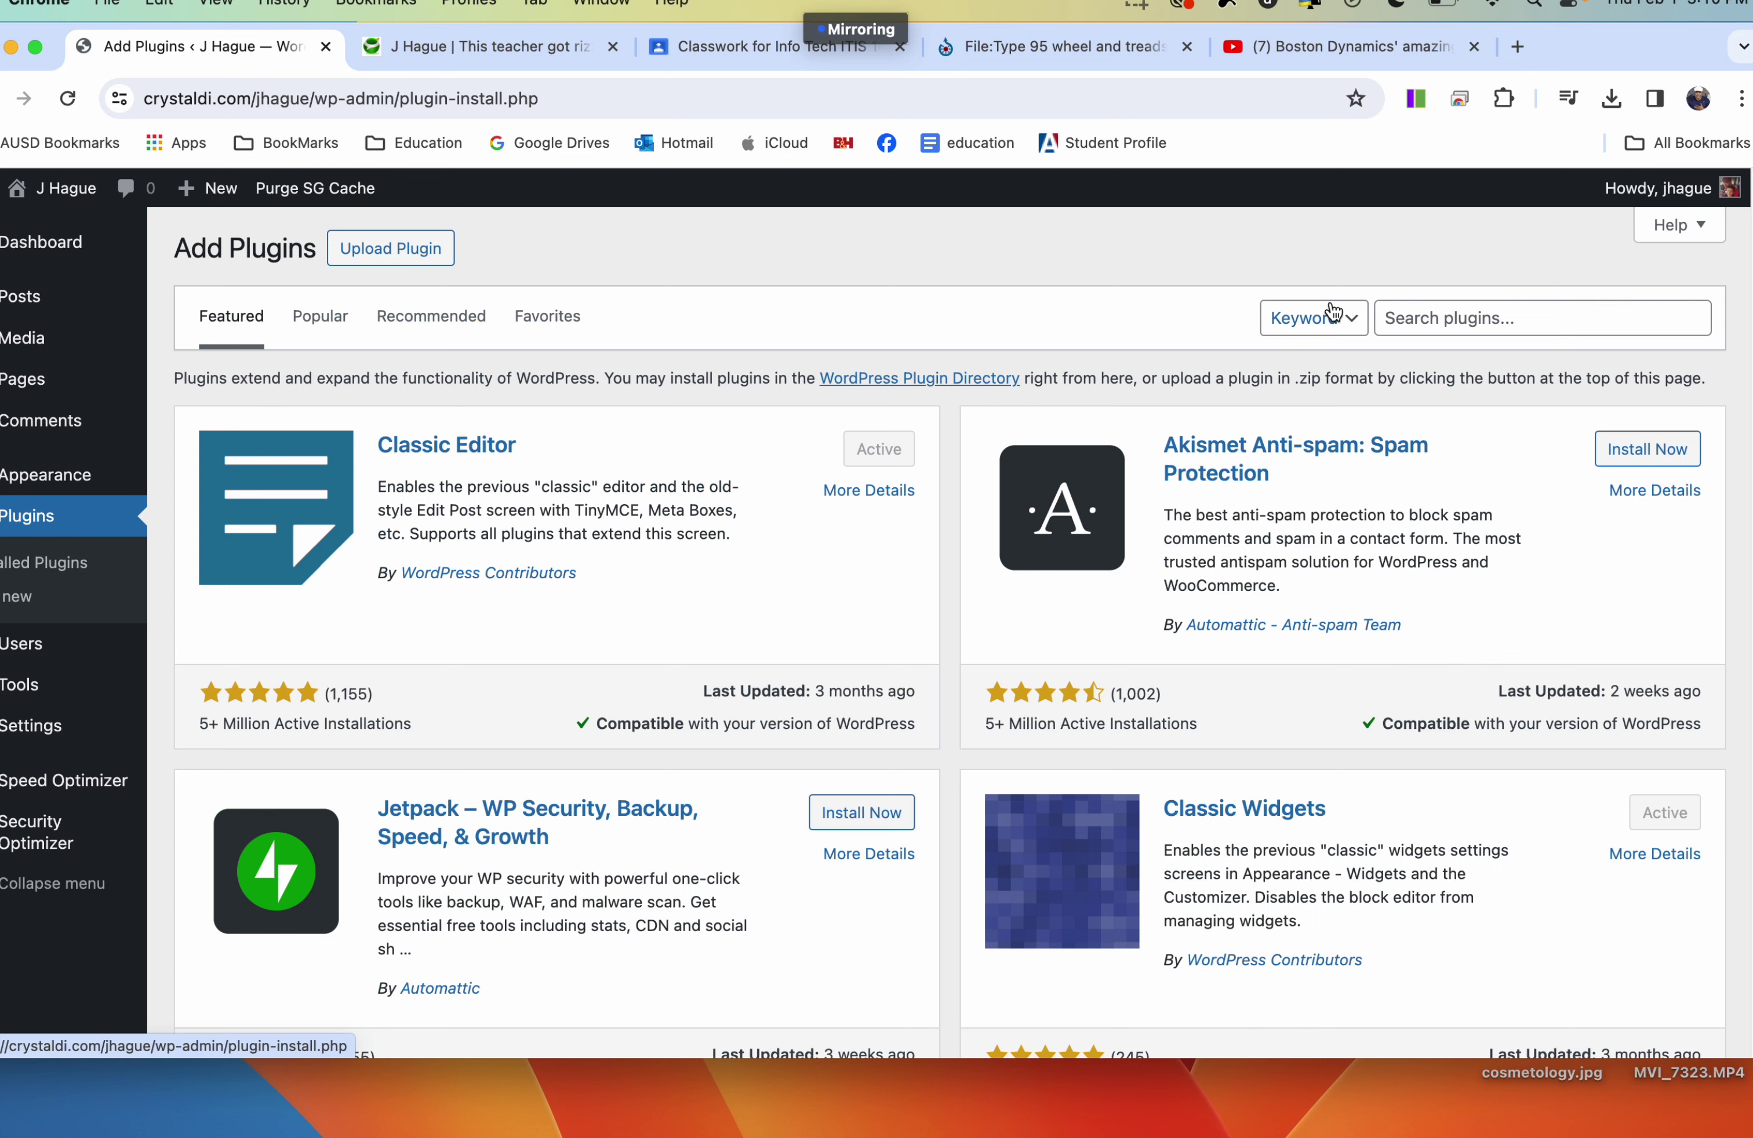
{"action": "left_click", "coordinate": [1444, 316]}
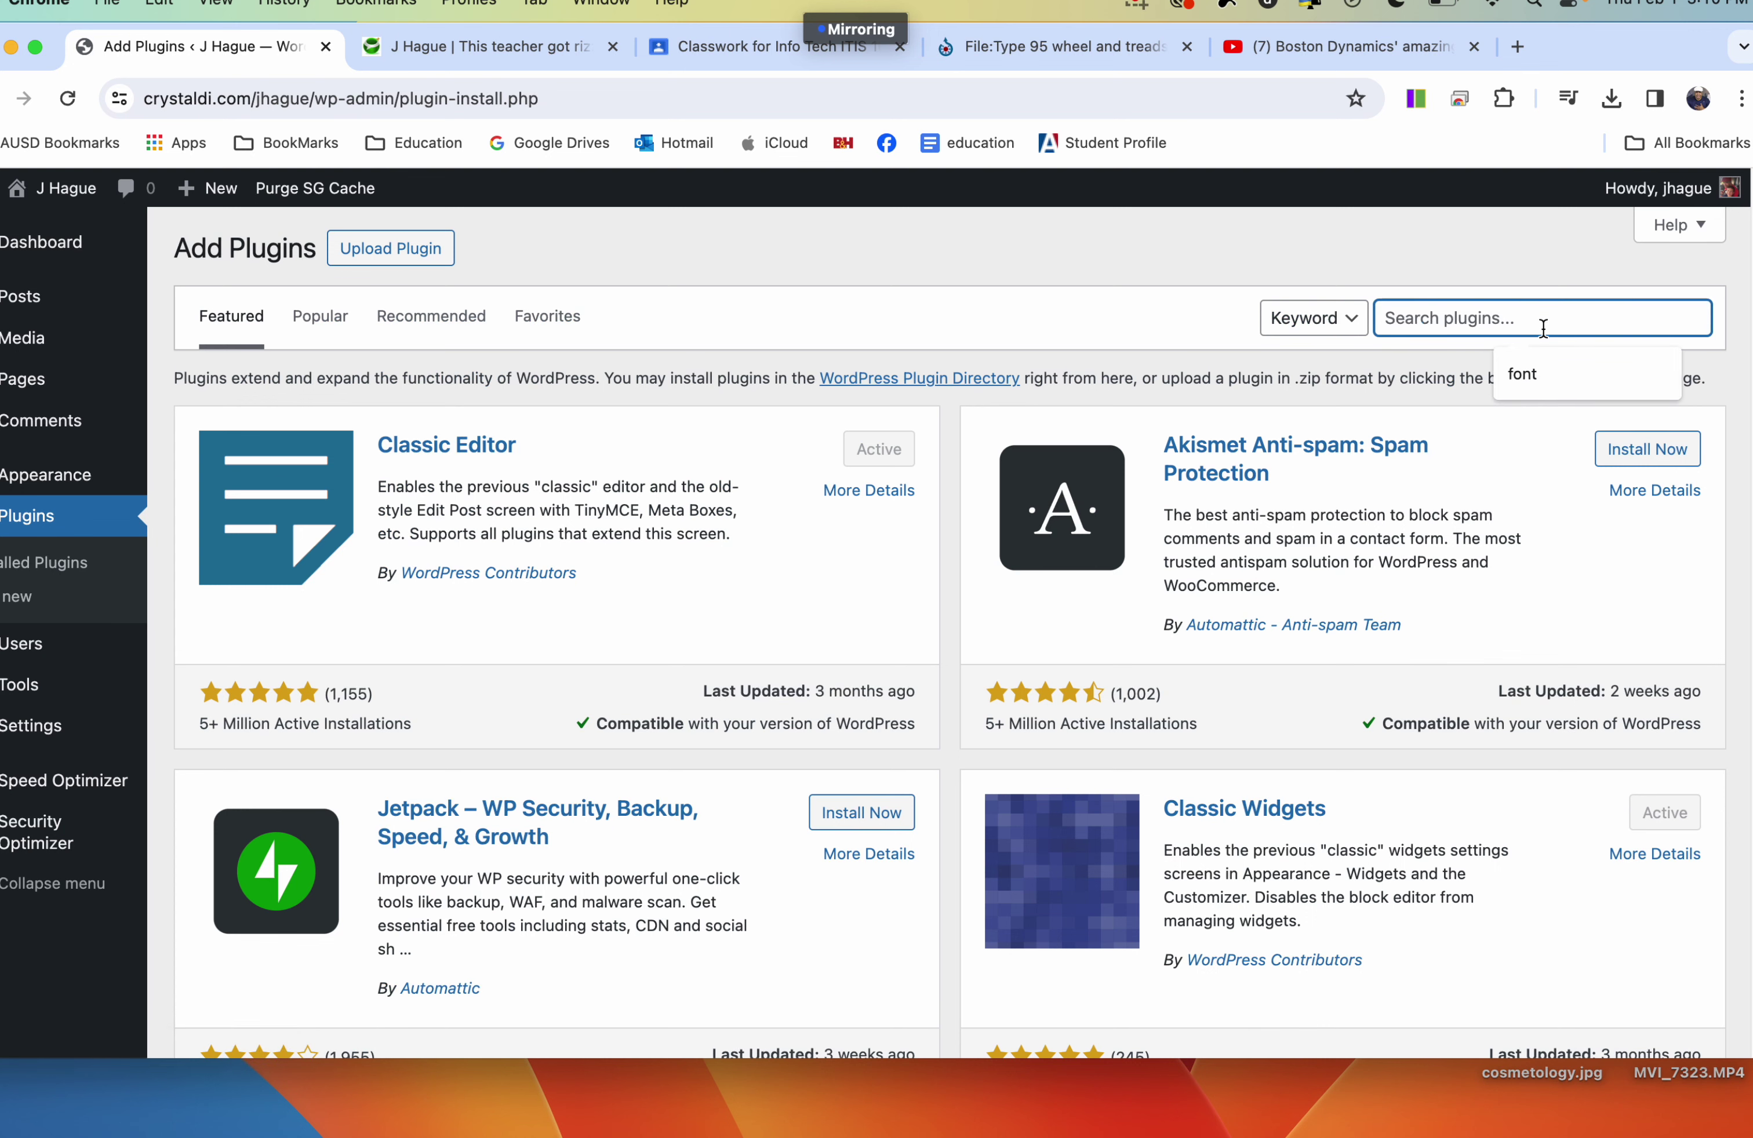
{"action": "type", "text": "font"}
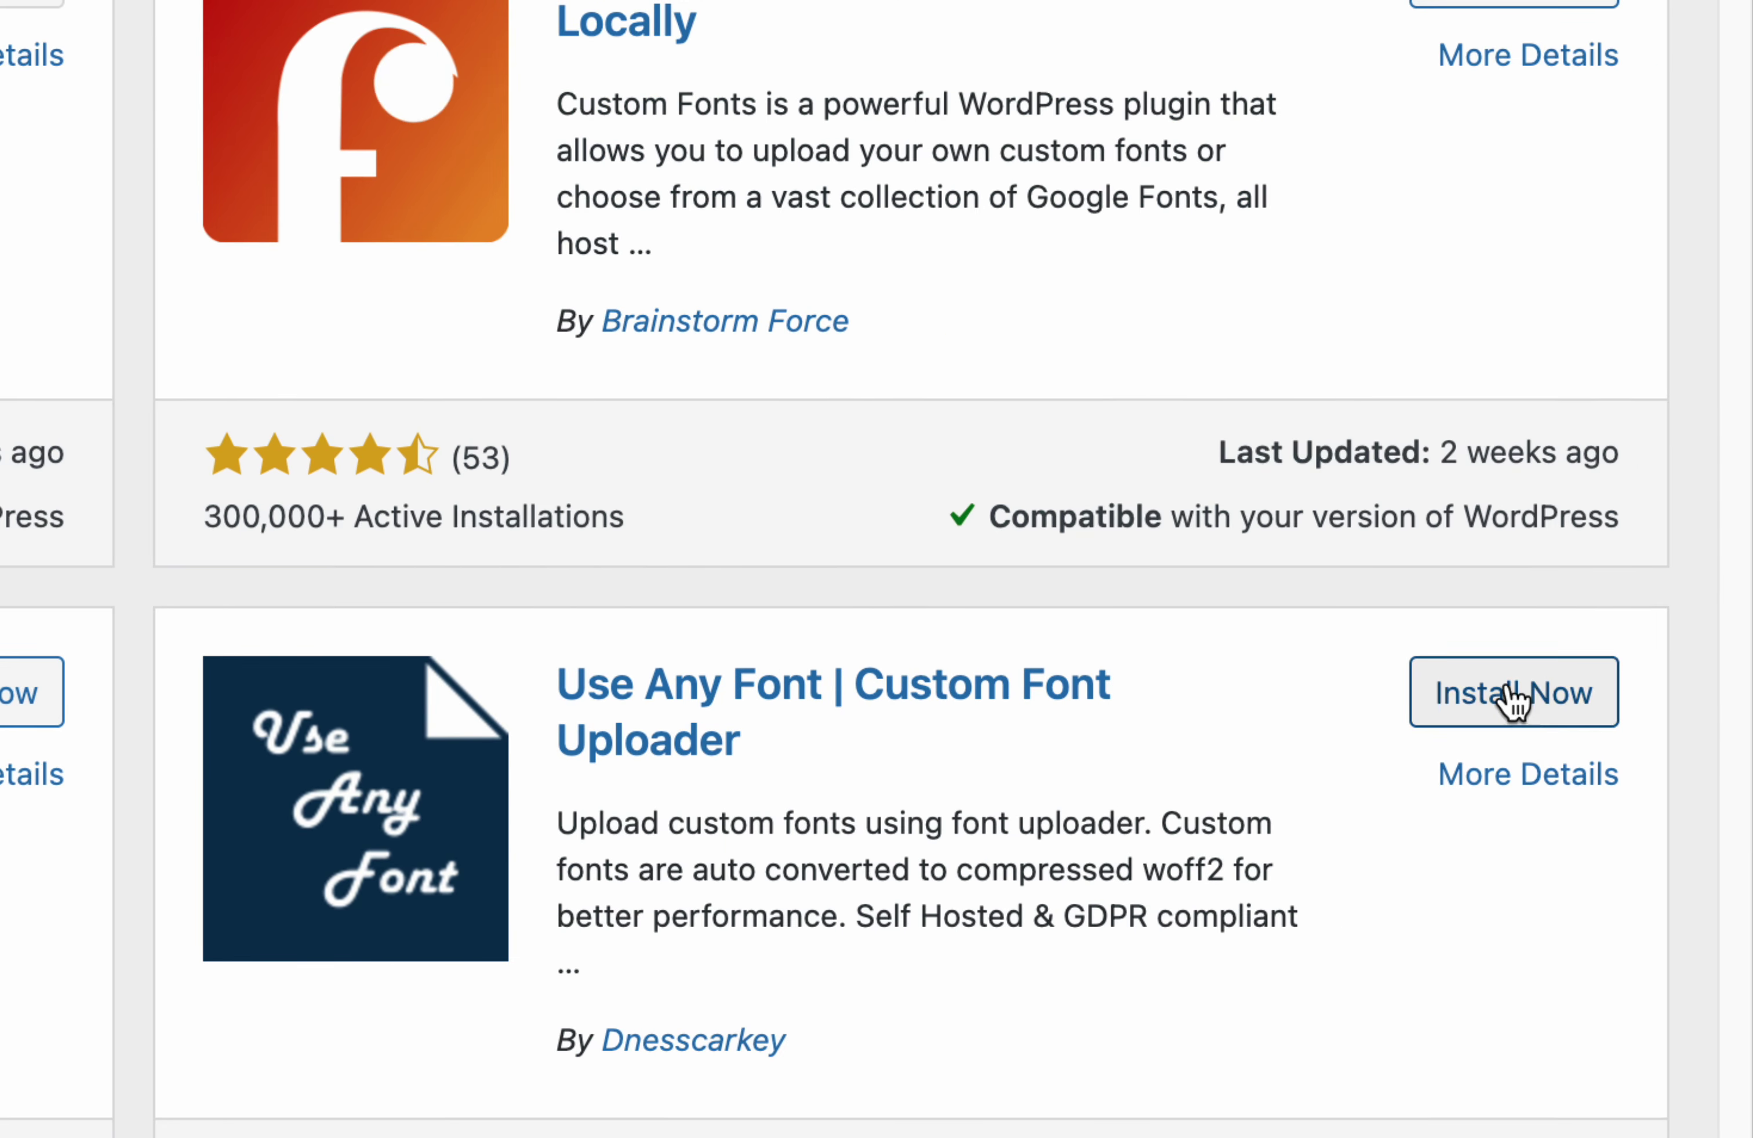
{"action": "left_click", "coordinate": [1508, 691]}
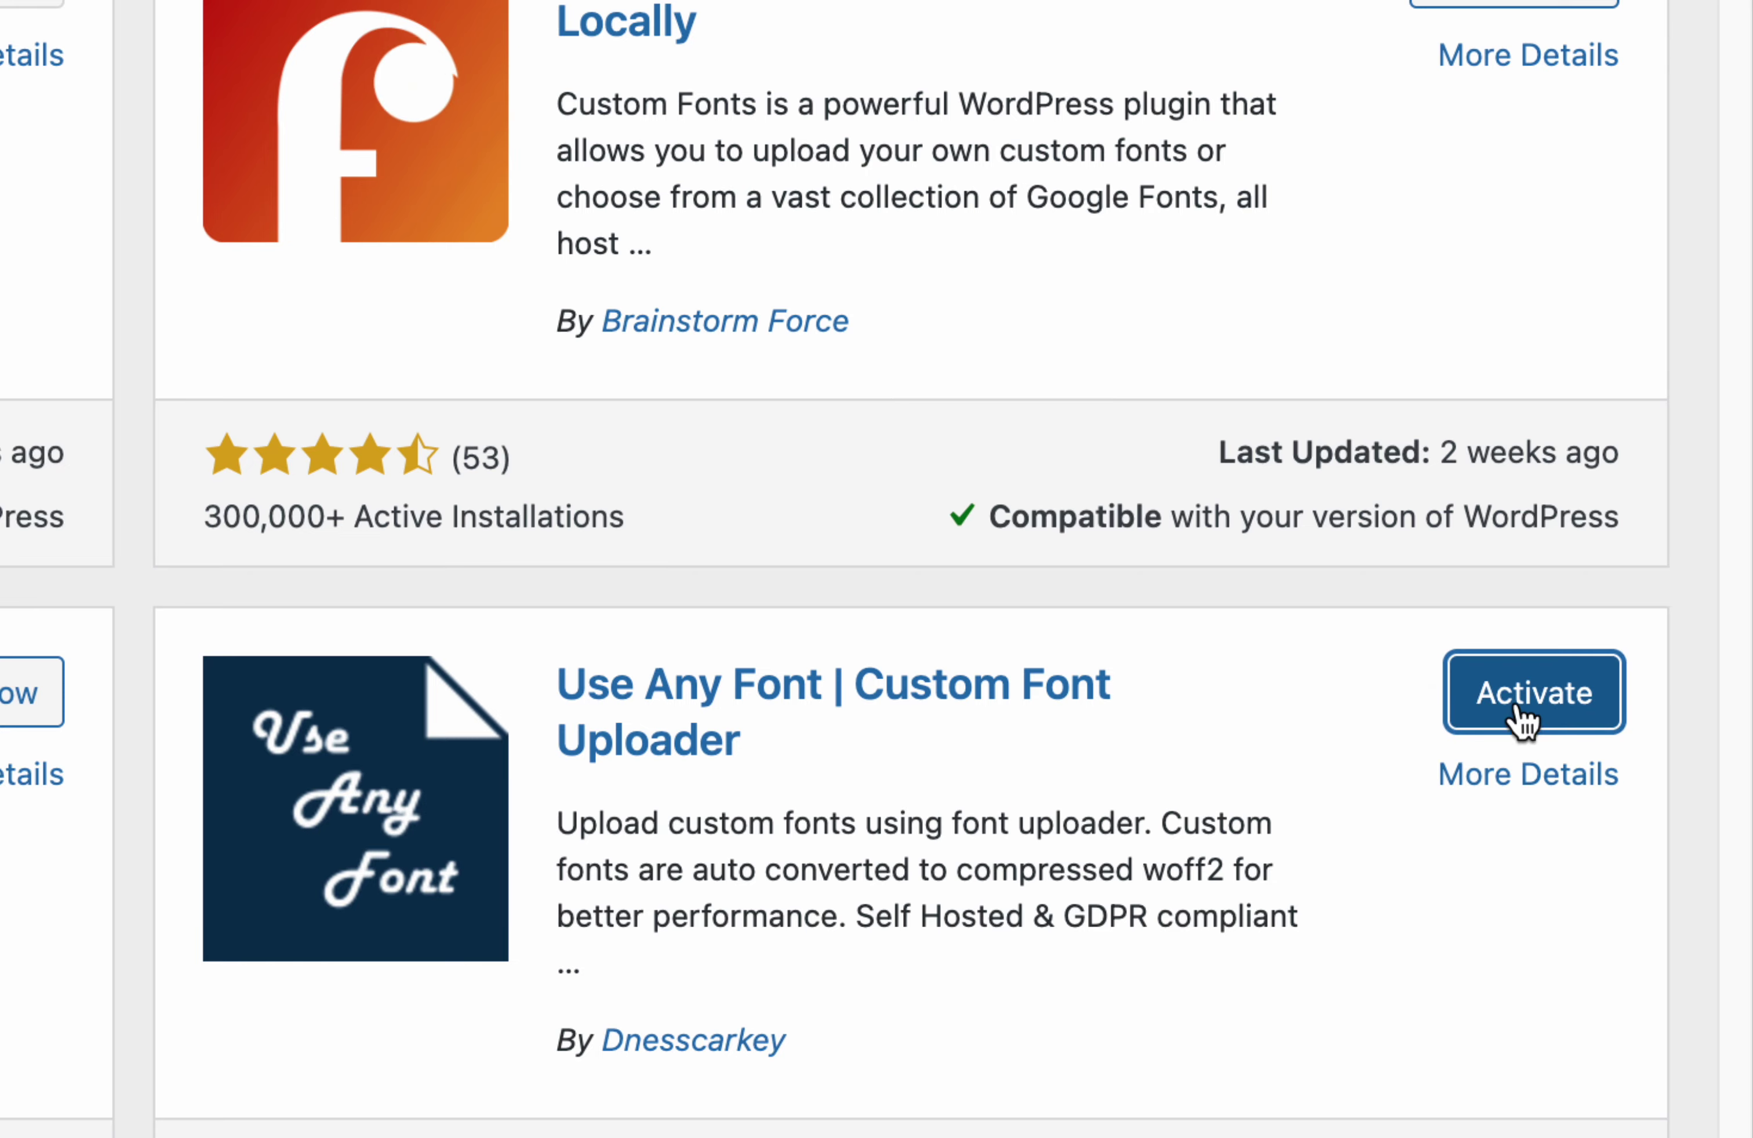
{"action": "left_click", "coordinate": [1526, 715]}
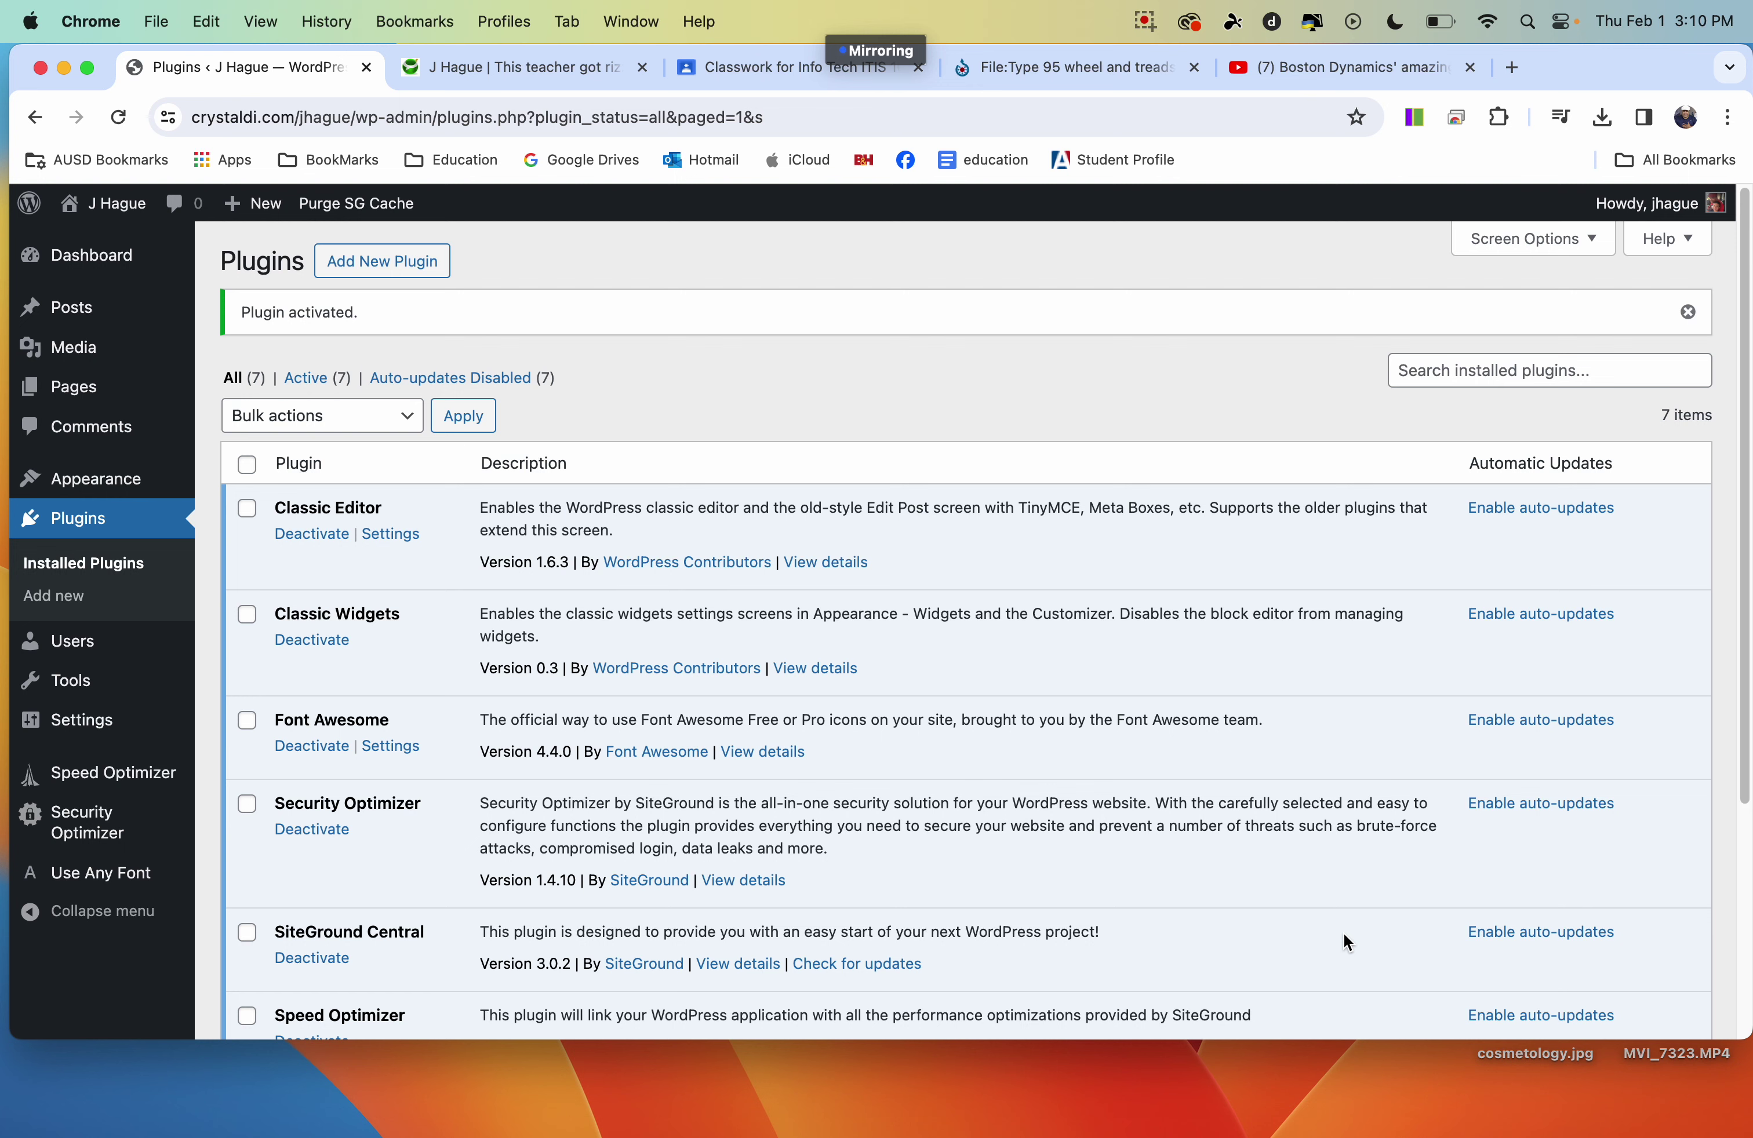
{"action": "left_click", "coordinate": [87, 394]}
{"action": "left_click", "coordinate": [243, 394]}
{"action": "left_click", "coordinate": [287, 465]}
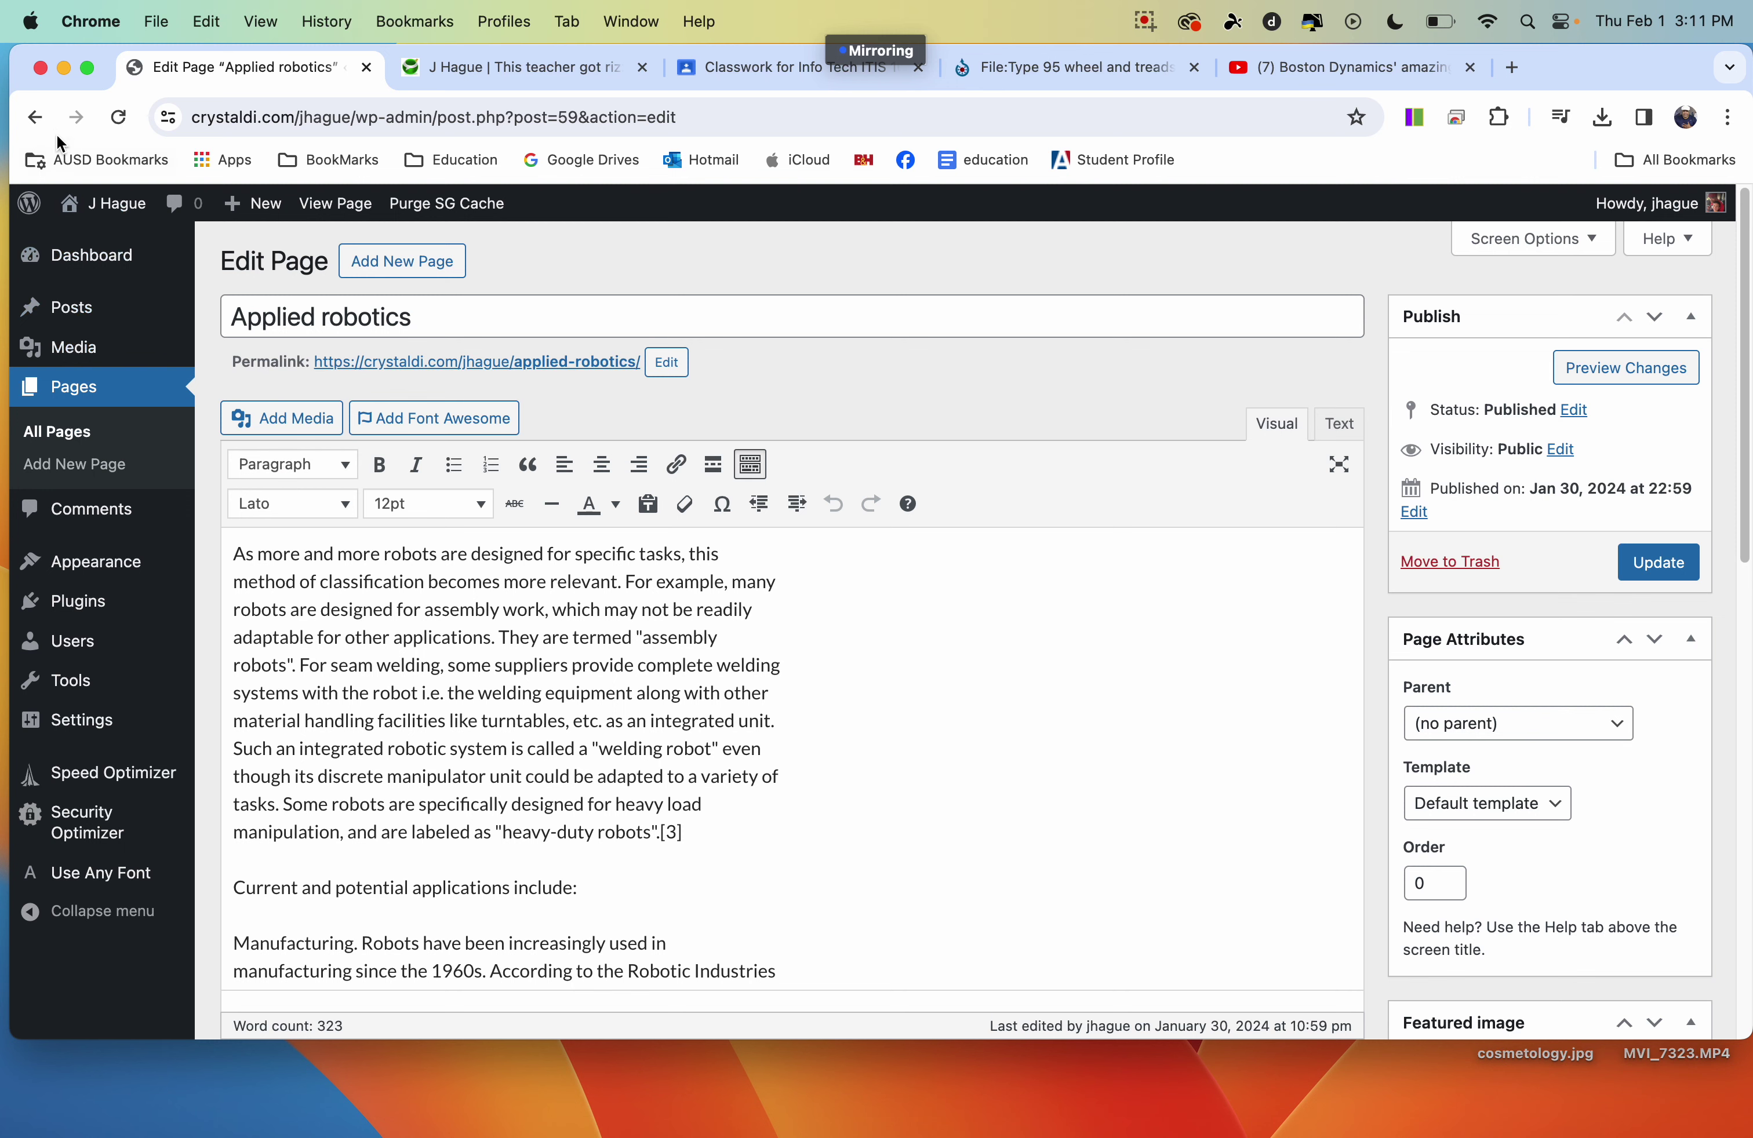
{"action": "left_click", "coordinate": [35, 118]}
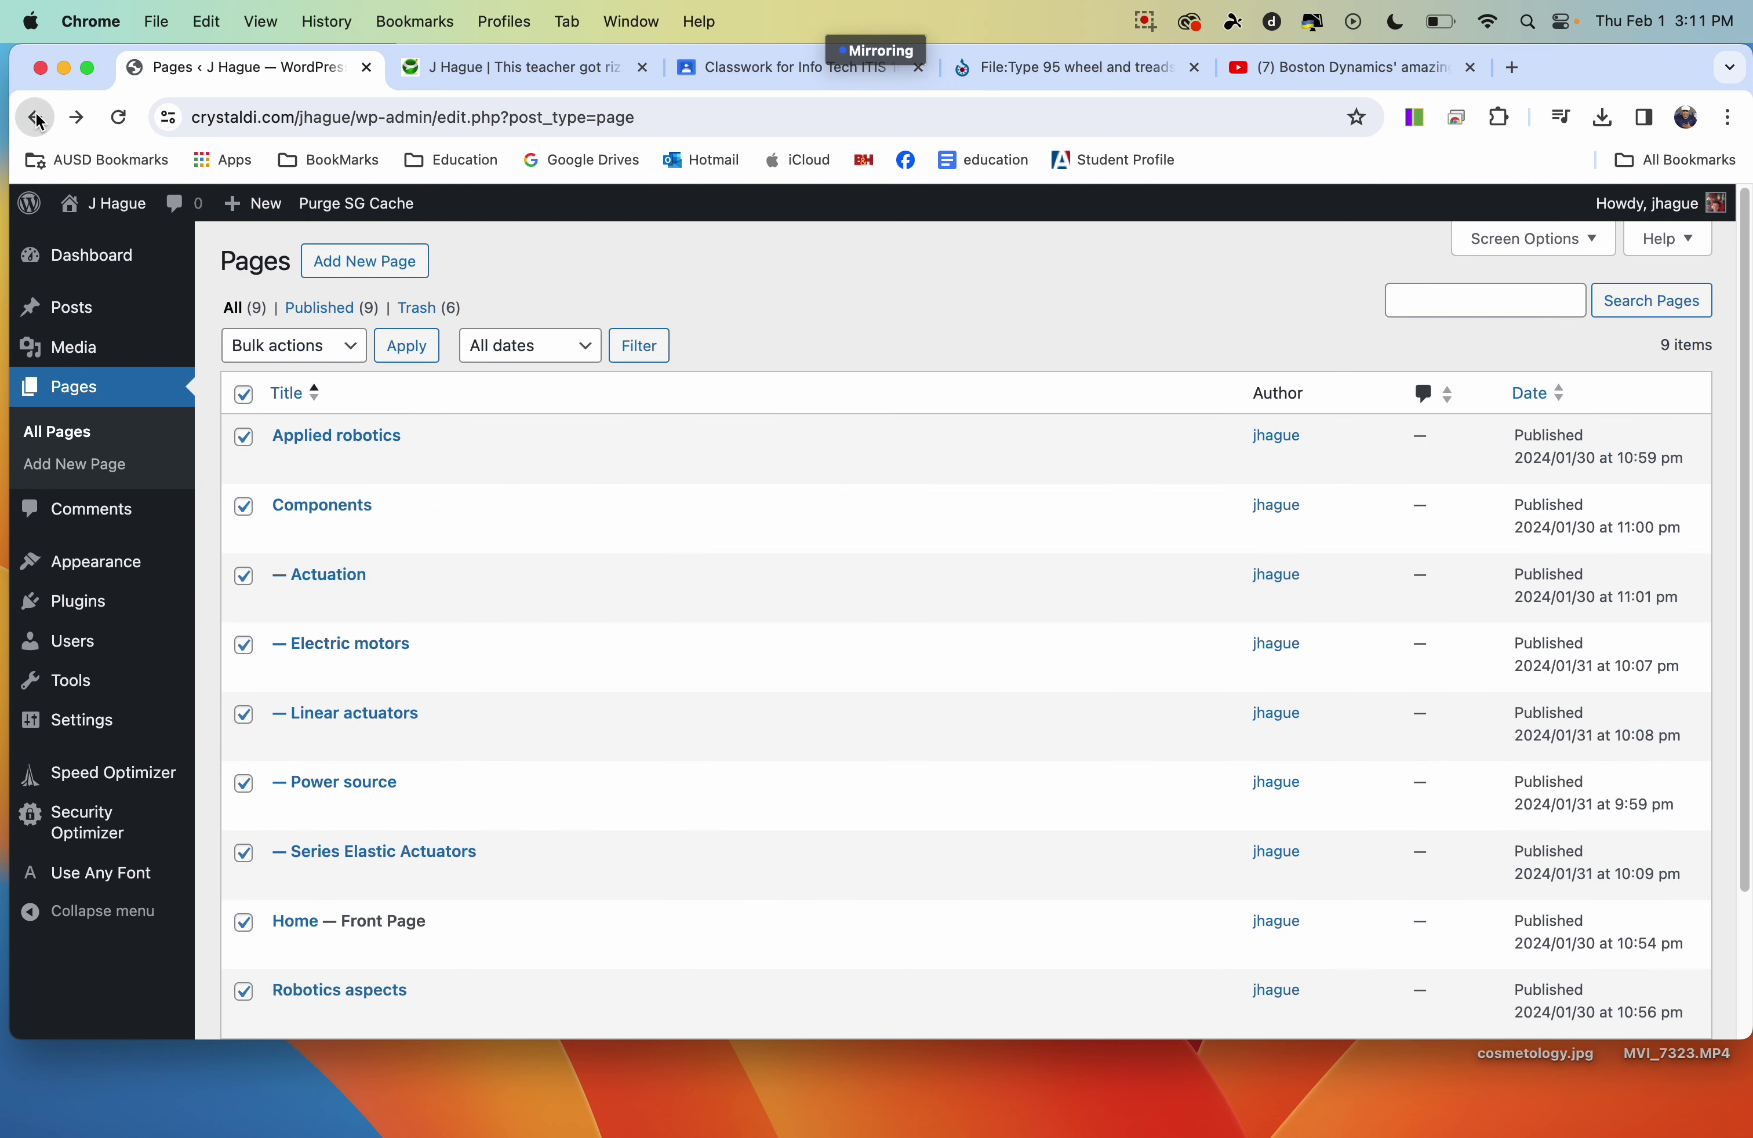
{"action": "left_click", "coordinate": [36, 118]}
{"action": "scroll", "coordinate": [569, 809], "scroll_direction": "down", "scroll_amount": 3}
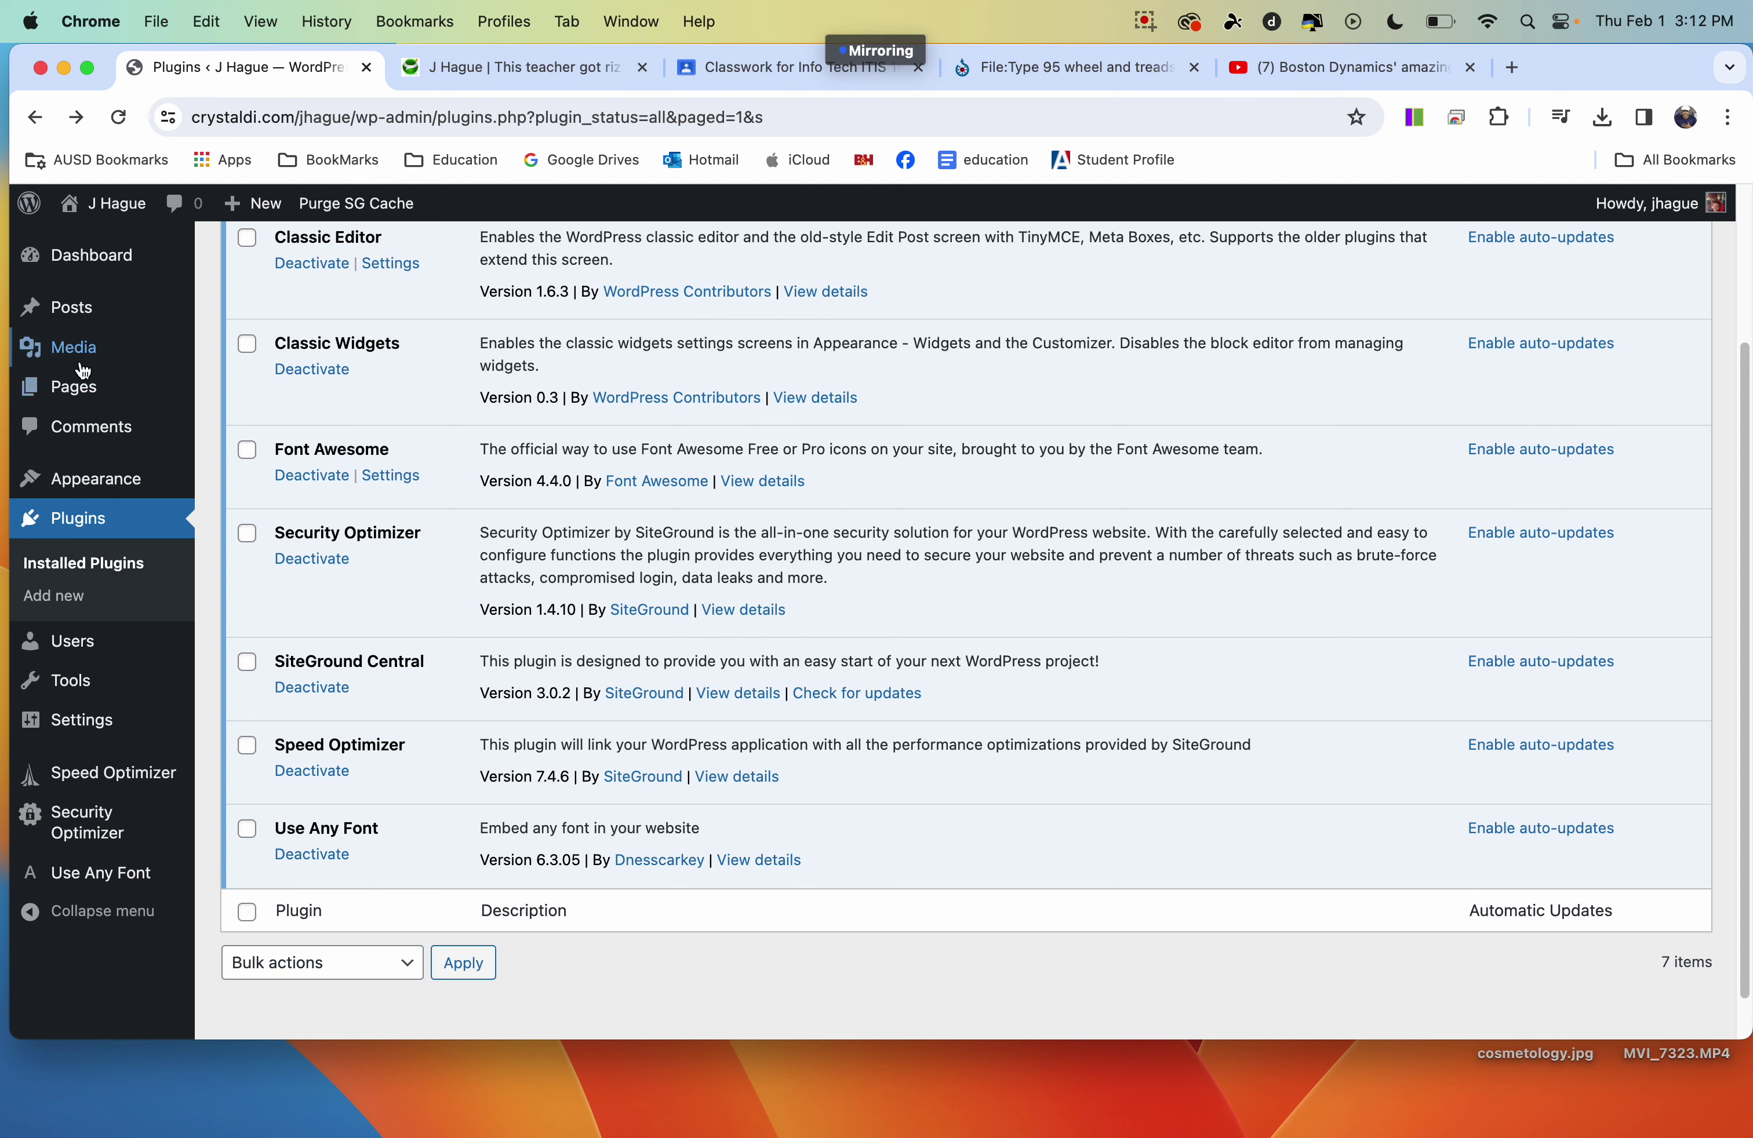
Go to the WordPress page list and open the Applied robotics page for editing
{"action": "mouse_move", "coordinate": [78, 384]}
{"action": "left_click", "coordinate": [231, 393]}
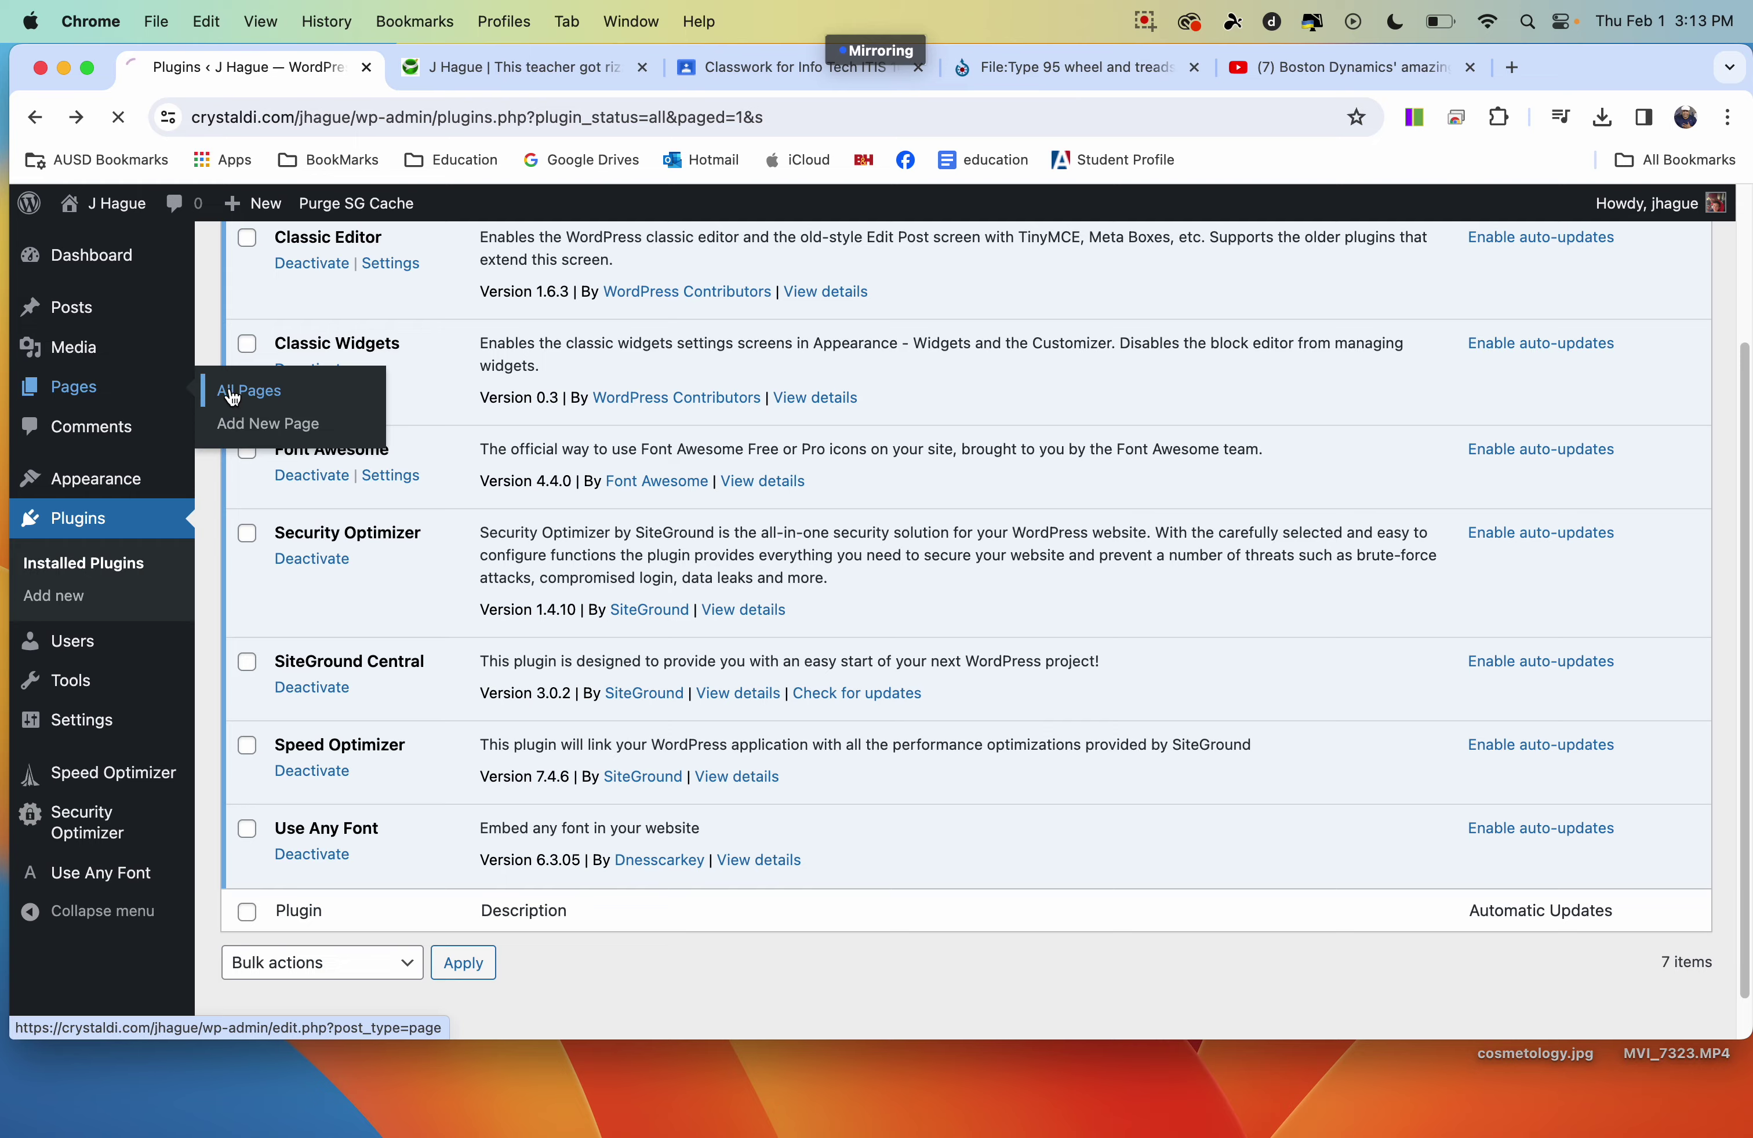
{"action": "mouse_move", "coordinate": [292, 536]}
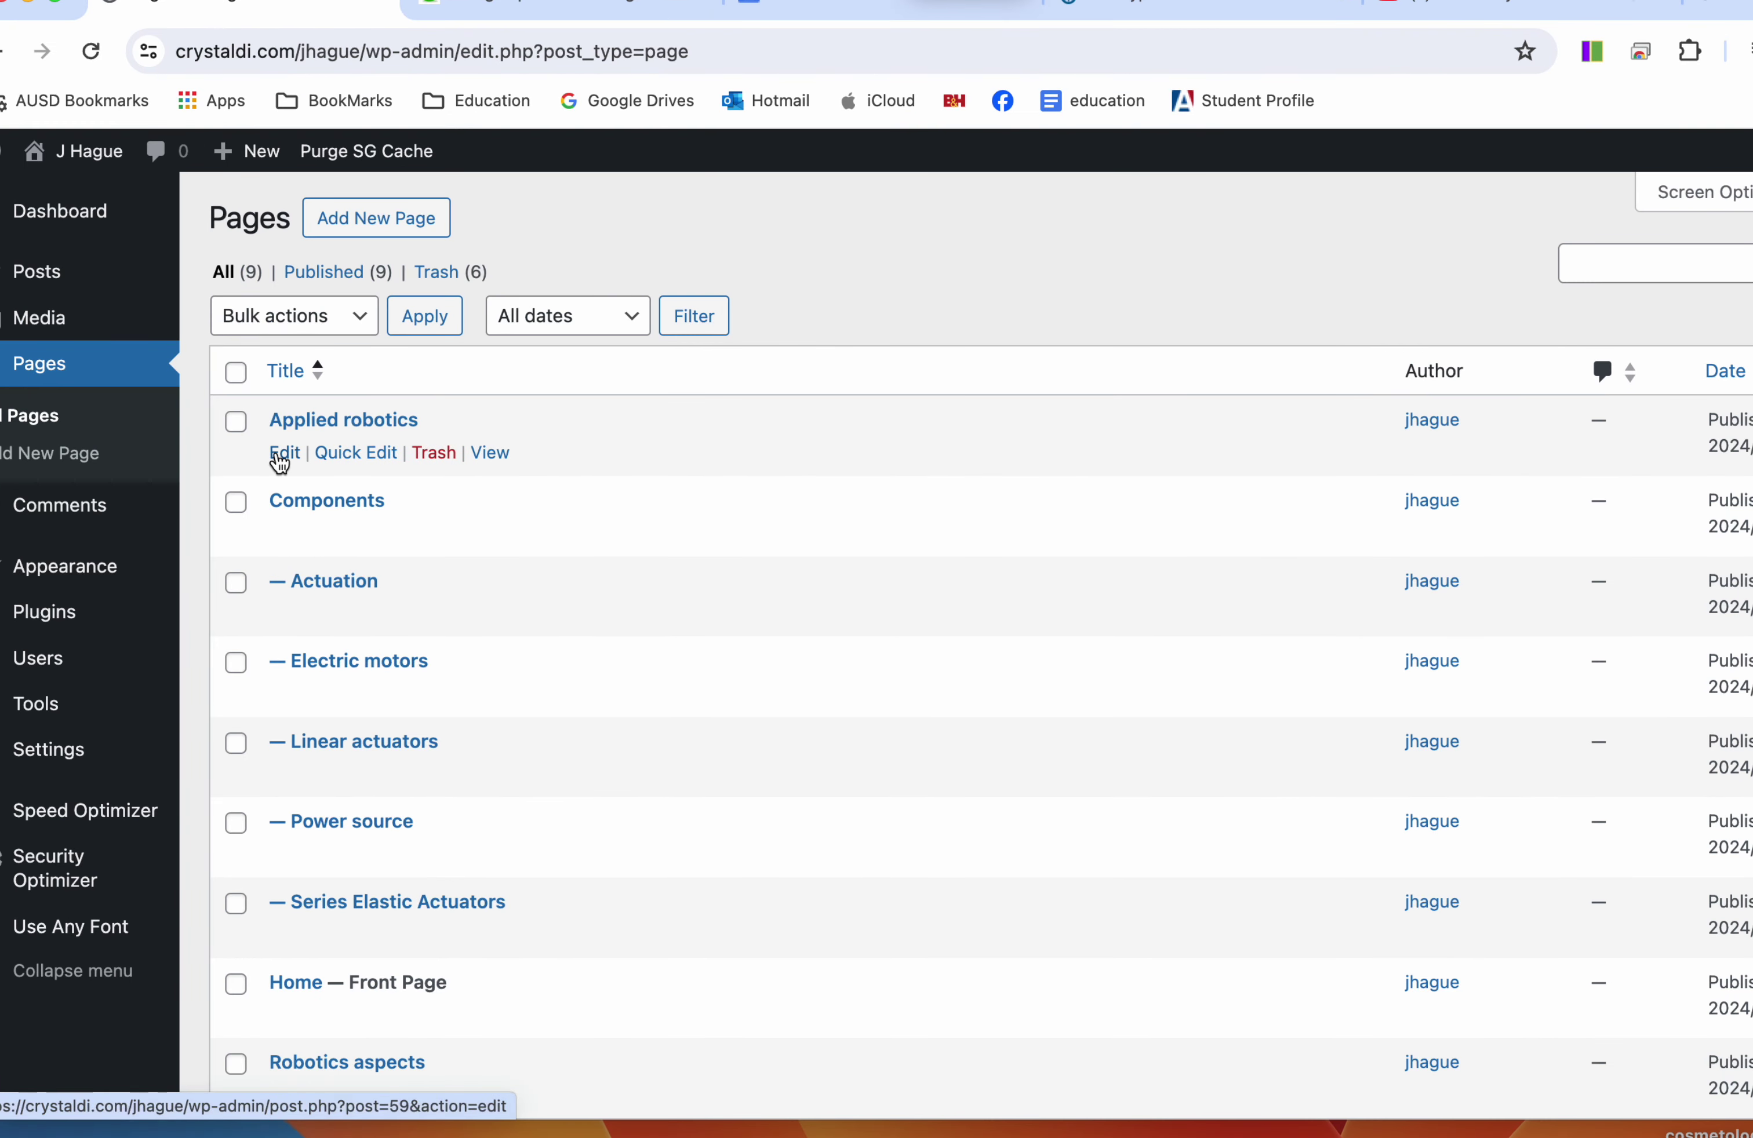
{"action": "scroll", "coordinate": [281, 462], "scroll_direction": "down", "scroll_amount": 1}
{"action": "left_click", "coordinate": [280, 452]}
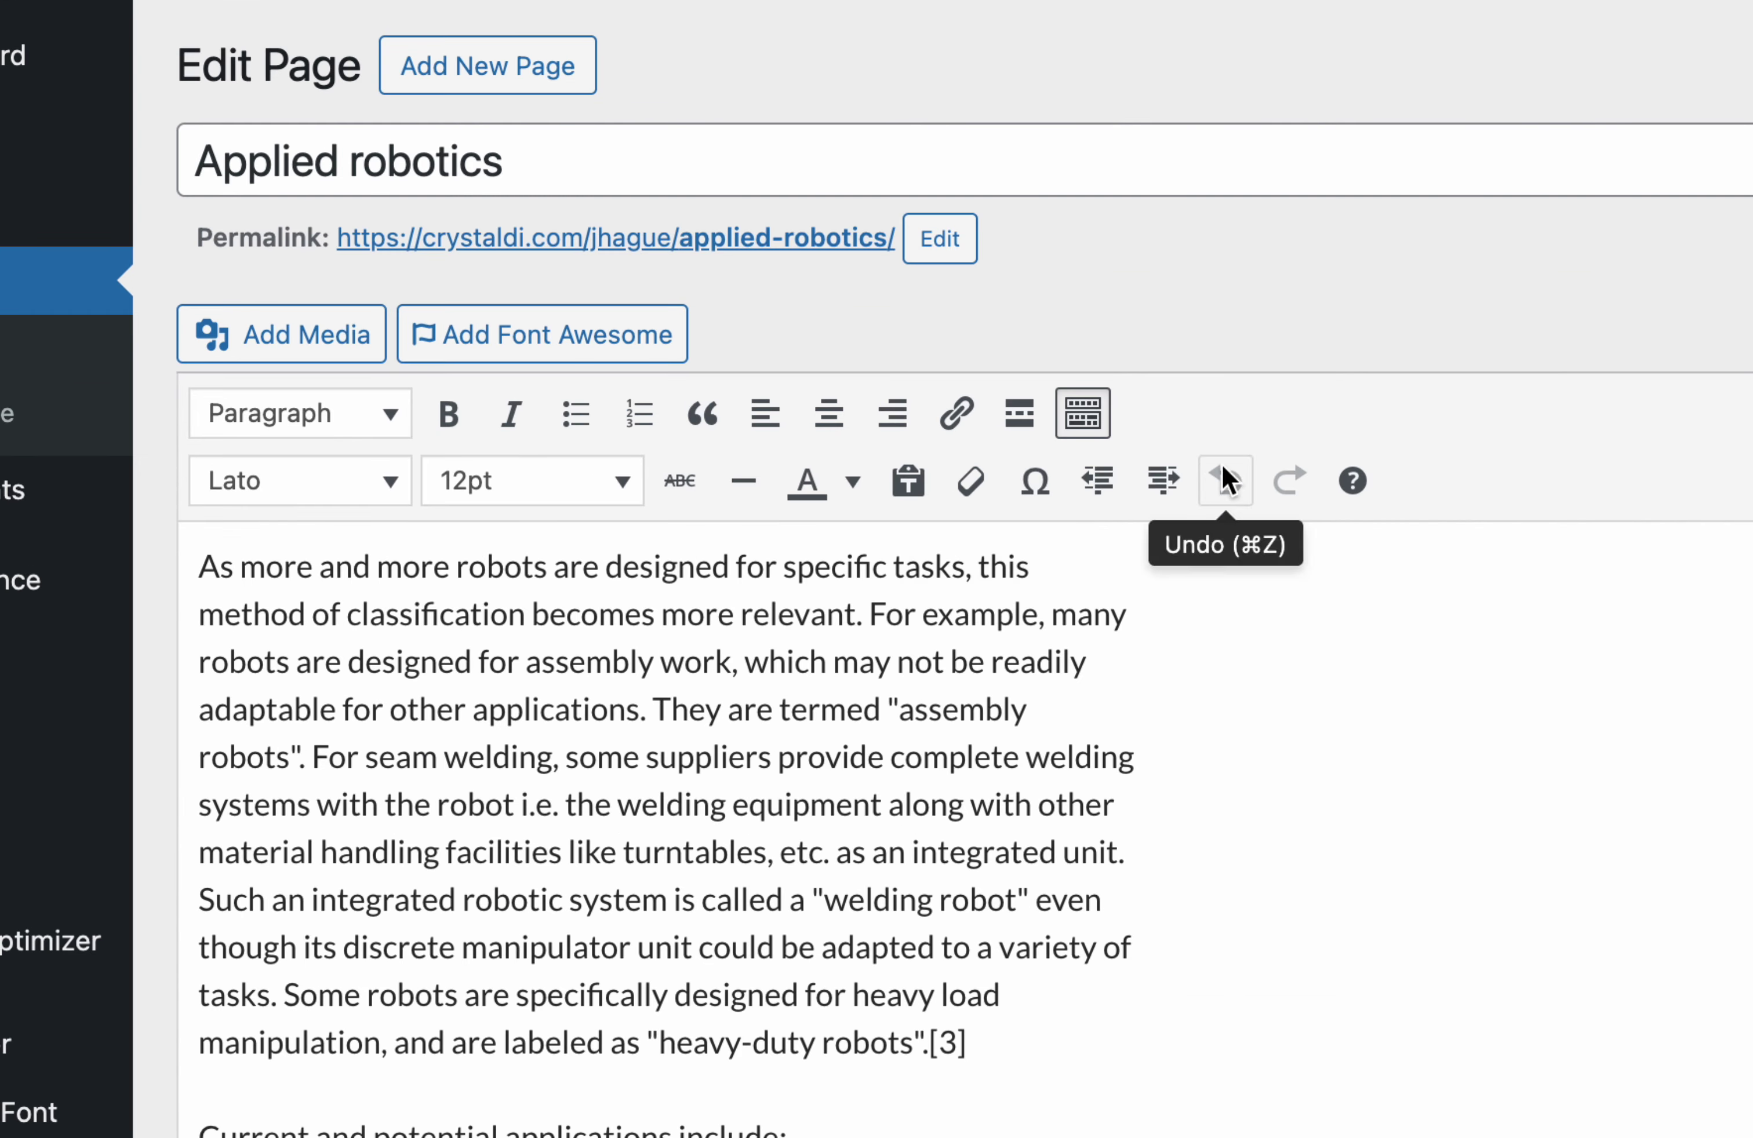
Hide and redisplay the editor's extra formatting controls, and look through the available font families without choosing one
{"action": "left_click", "coordinate": [823, 453]}
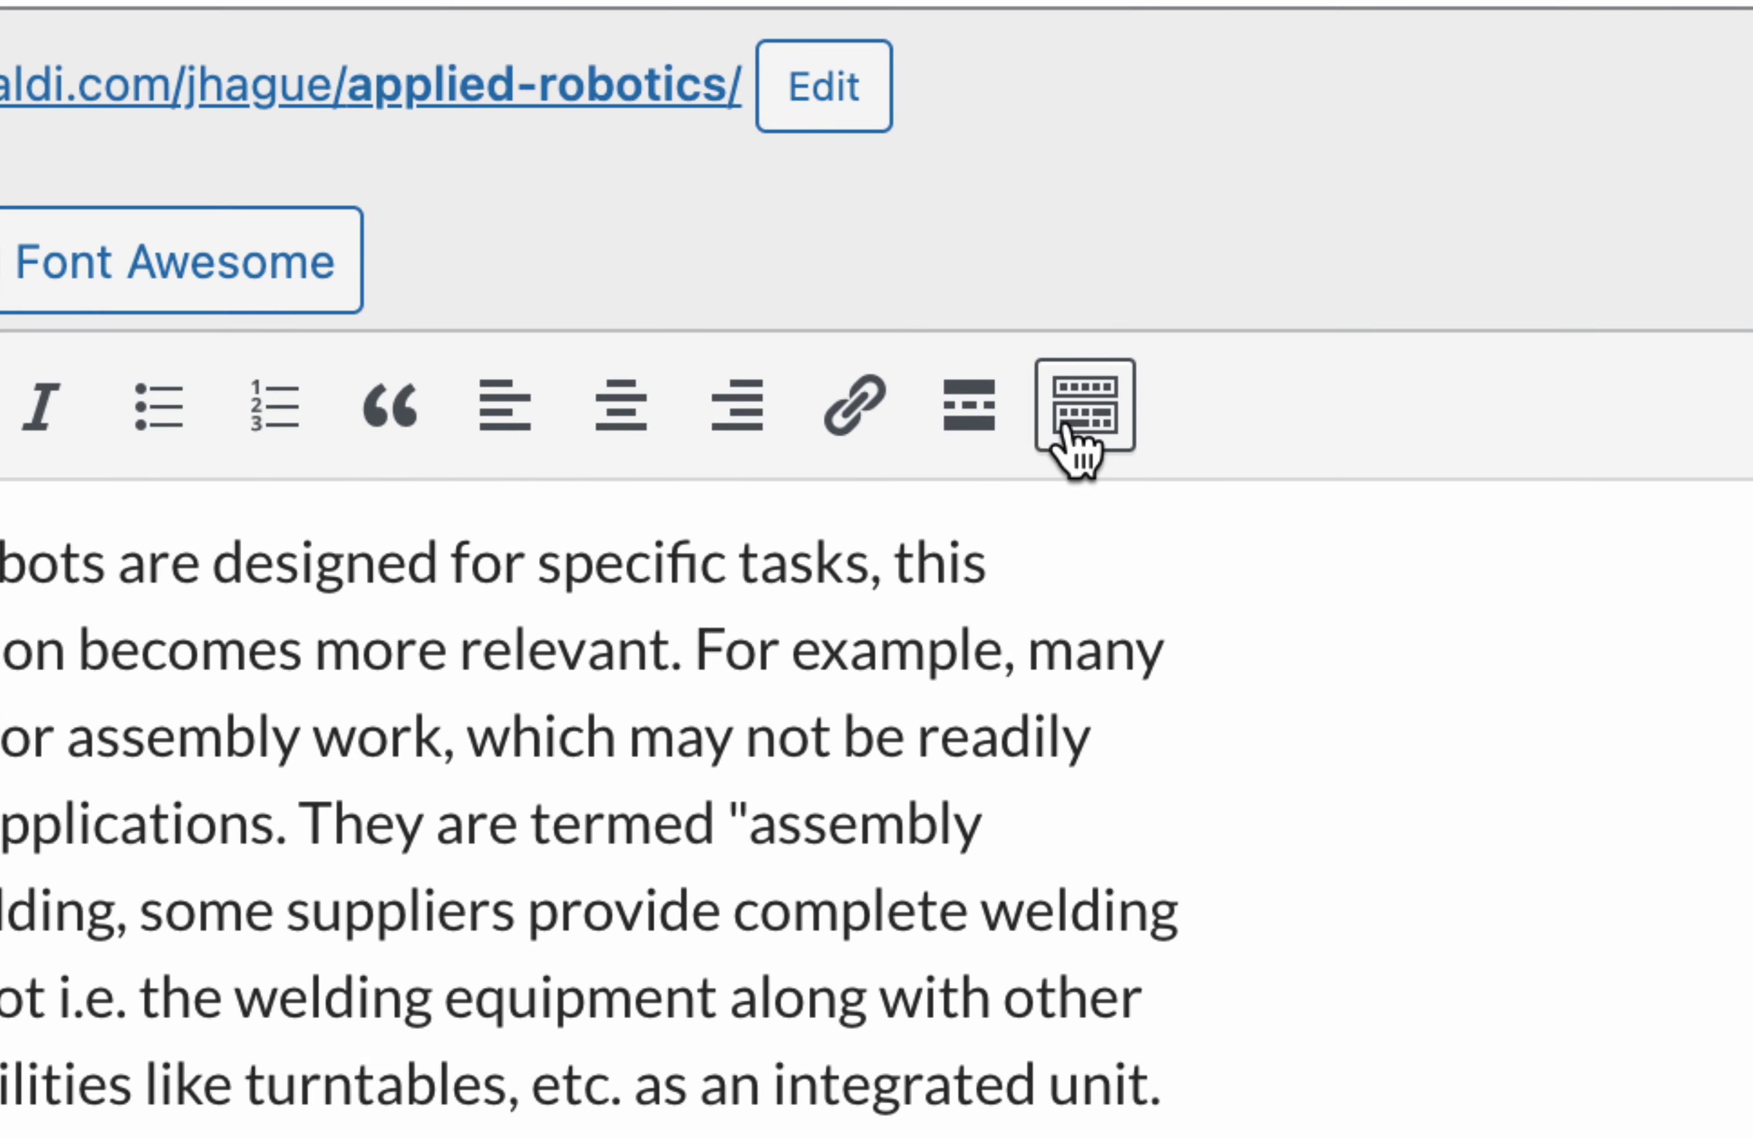
{"action": "left_click", "coordinate": [1090, 420]}
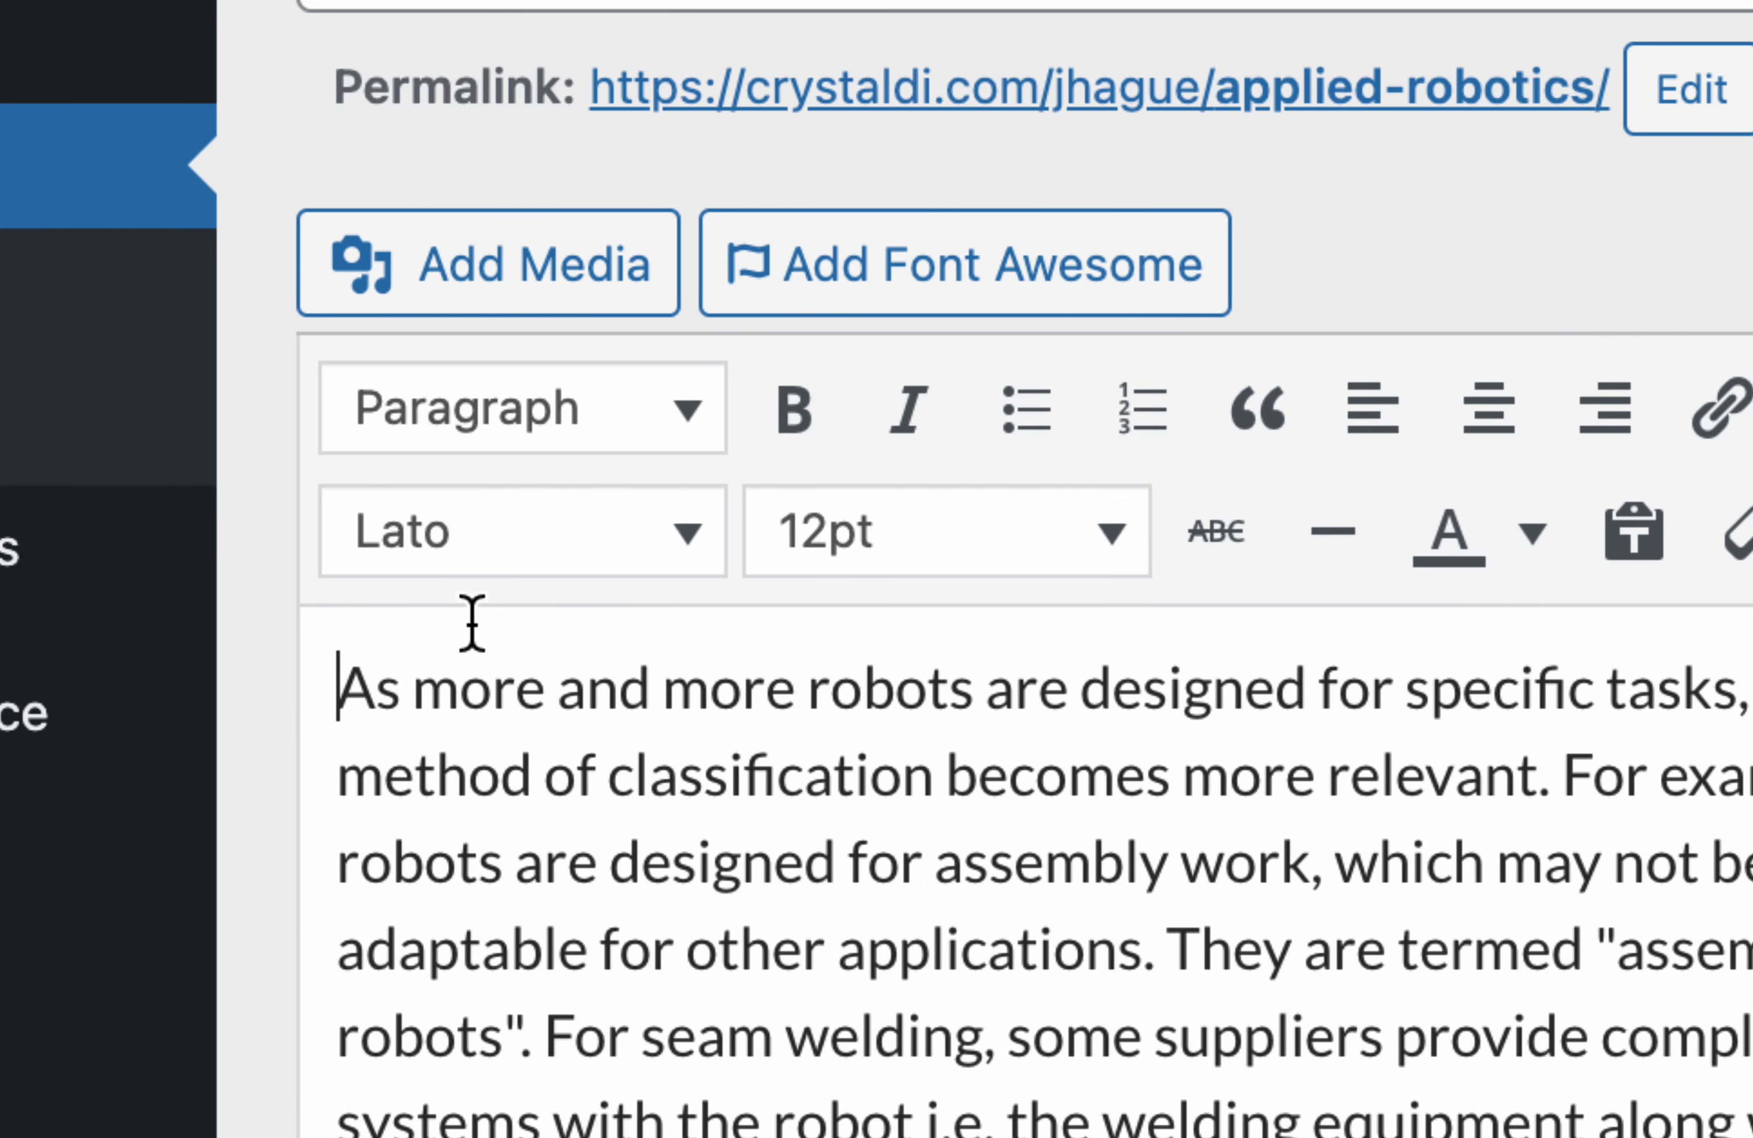
{"action": "left_click", "coordinate": [688, 534]}
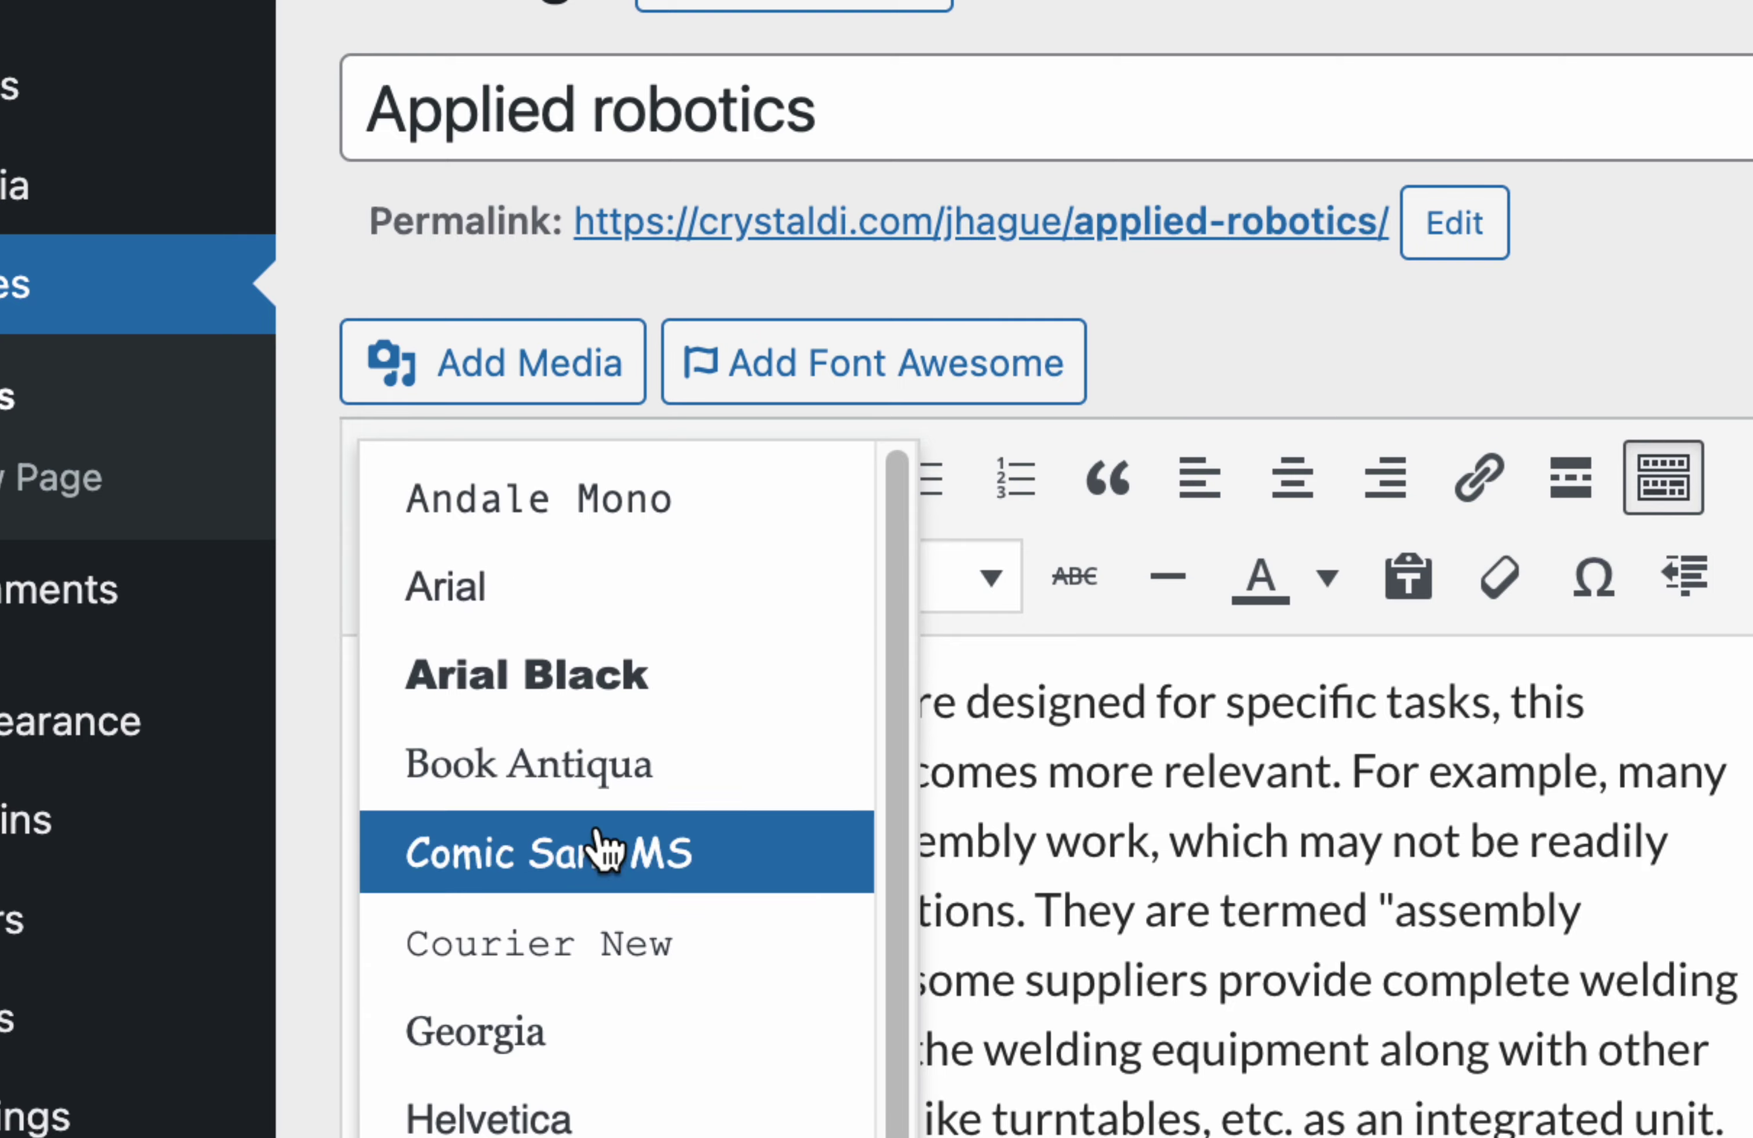
{"action": "left_click", "coordinate": [1046, 773]}
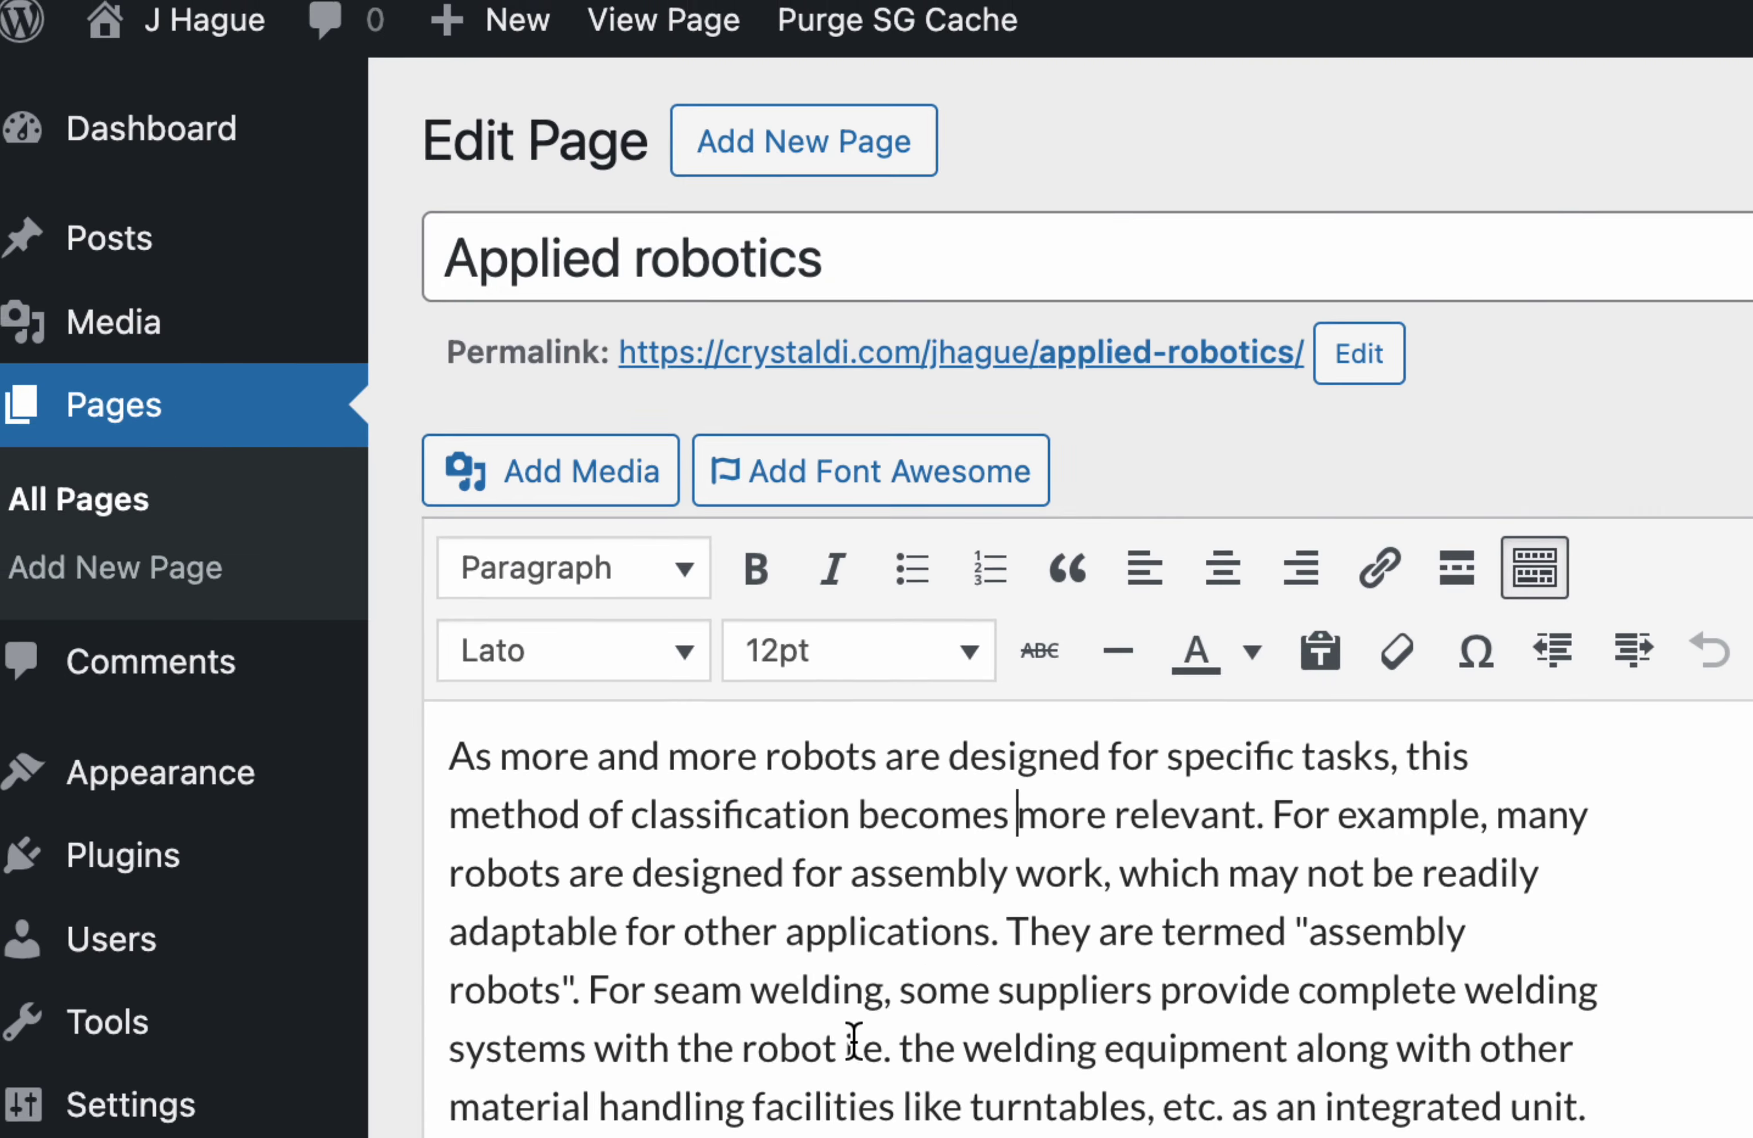
{"action": "mouse_move", "coordinate": [347, 856]}
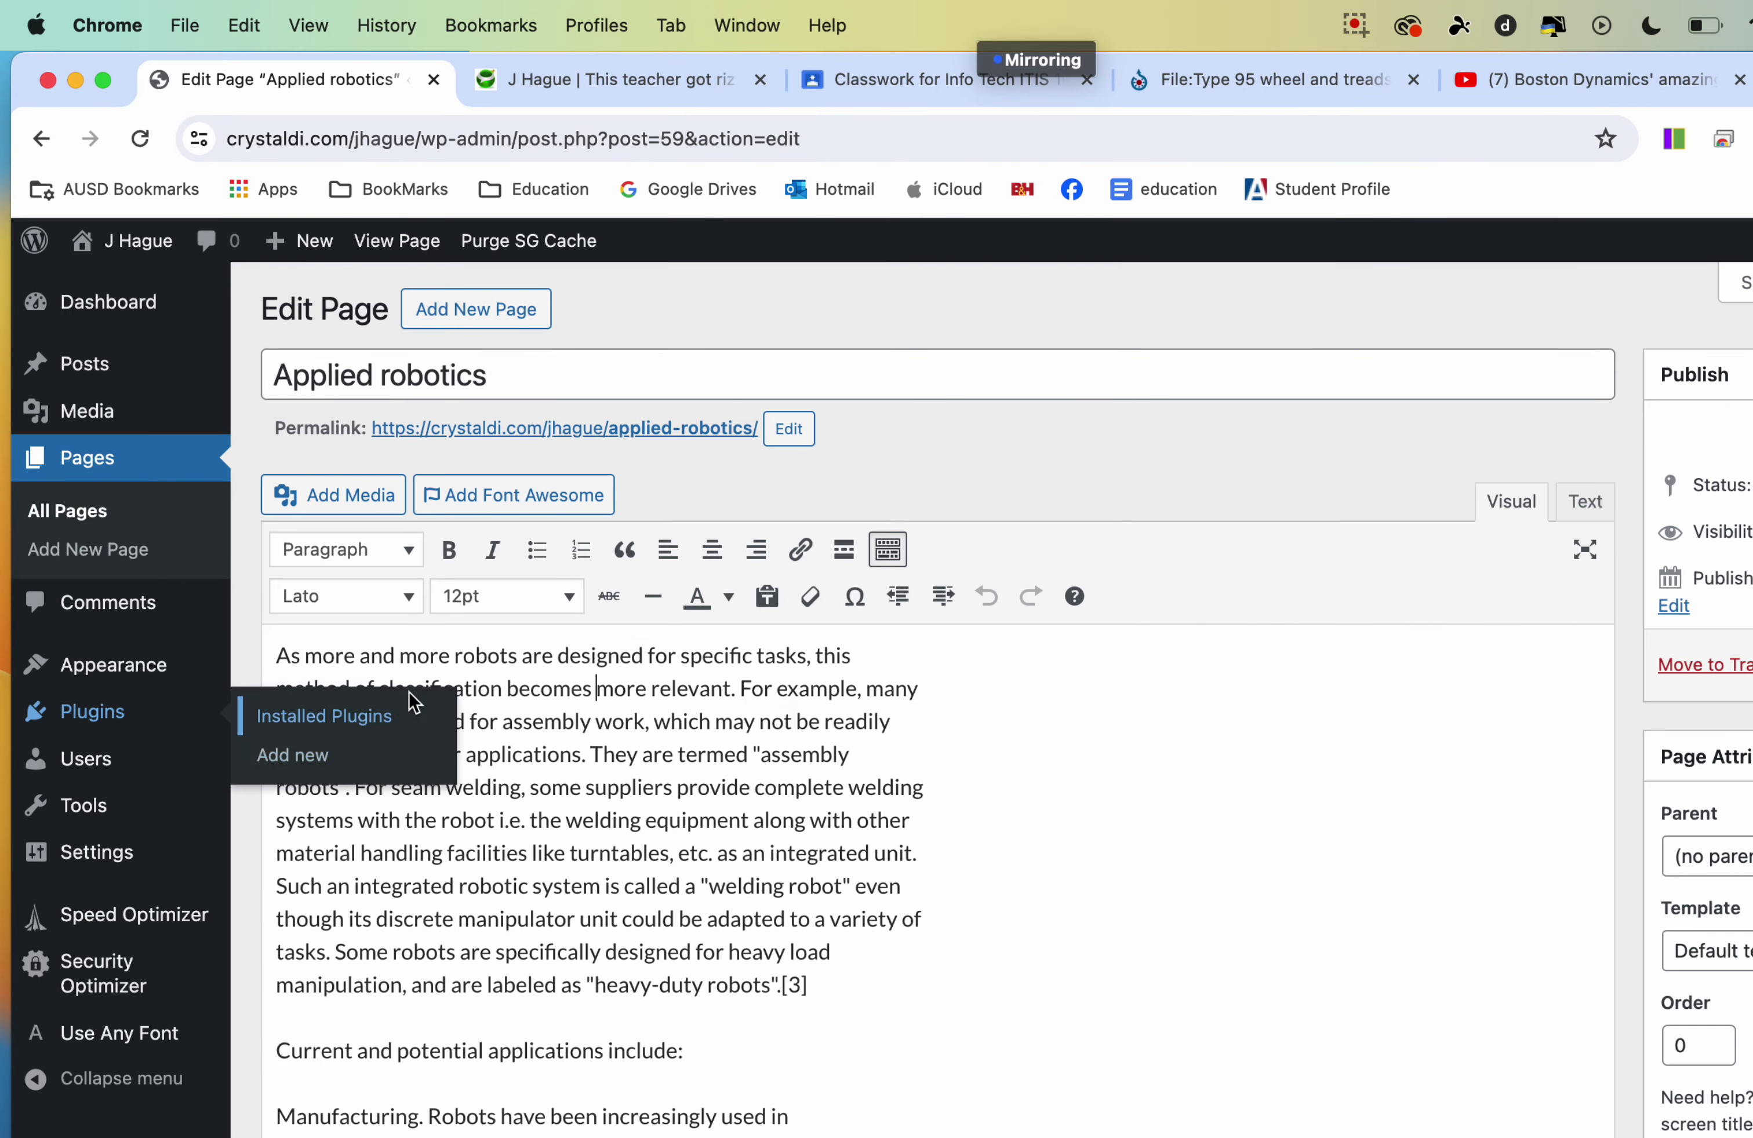
Set the opening words "As more and more" of the Applied robotics text in Arial Black
{"action": "left_click_drag", "start_coordinate": [450, 656], "coordinate": [276, 656]}
{"action": "left_click", "coordinate": [406, 597]}
{"action": "left_click", "coordinate": [352, 634]}
{"action": "left_click", "coordinate": [562, 881]}
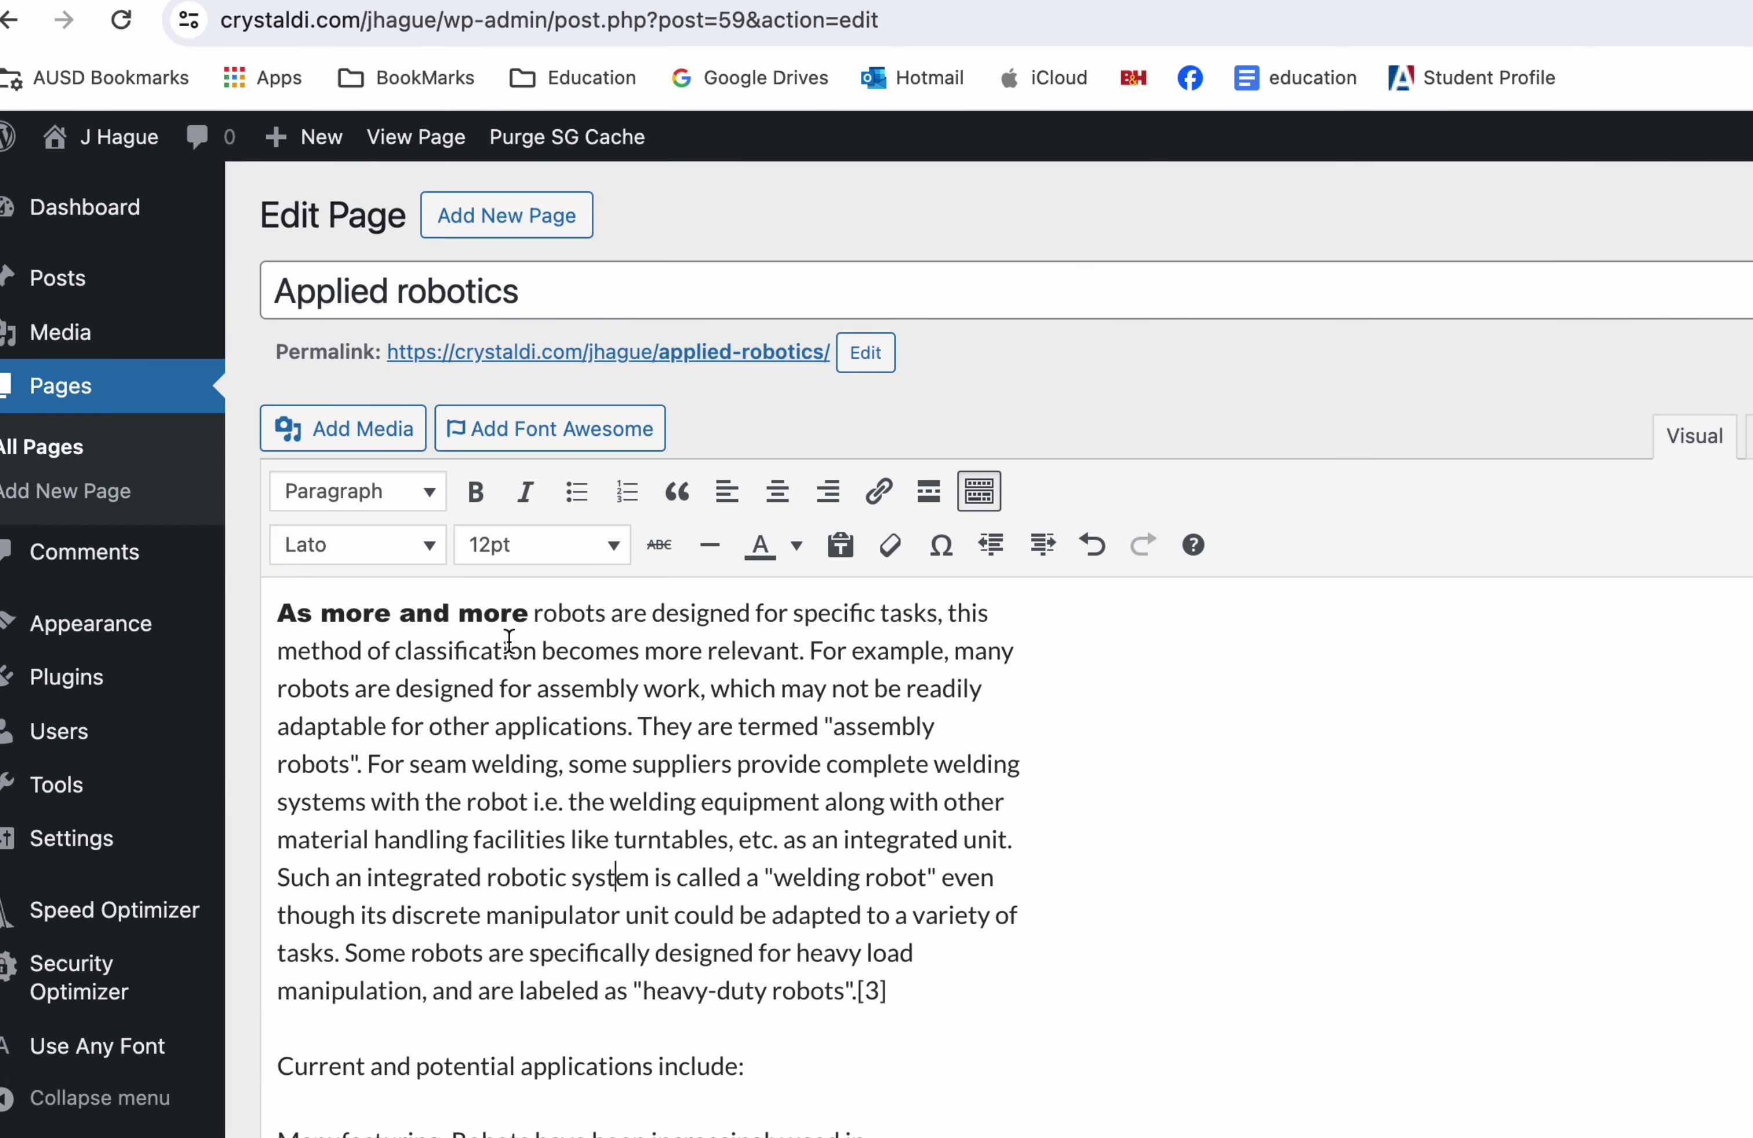
Color the opening words "As more and more" blue and update the Applied robotics page
{"action": "left_click_drag", "start_coordinate": [497, 656], "coordinate": [255, 600]}
{"action": "left_click", "coordinate": [799, 546]}
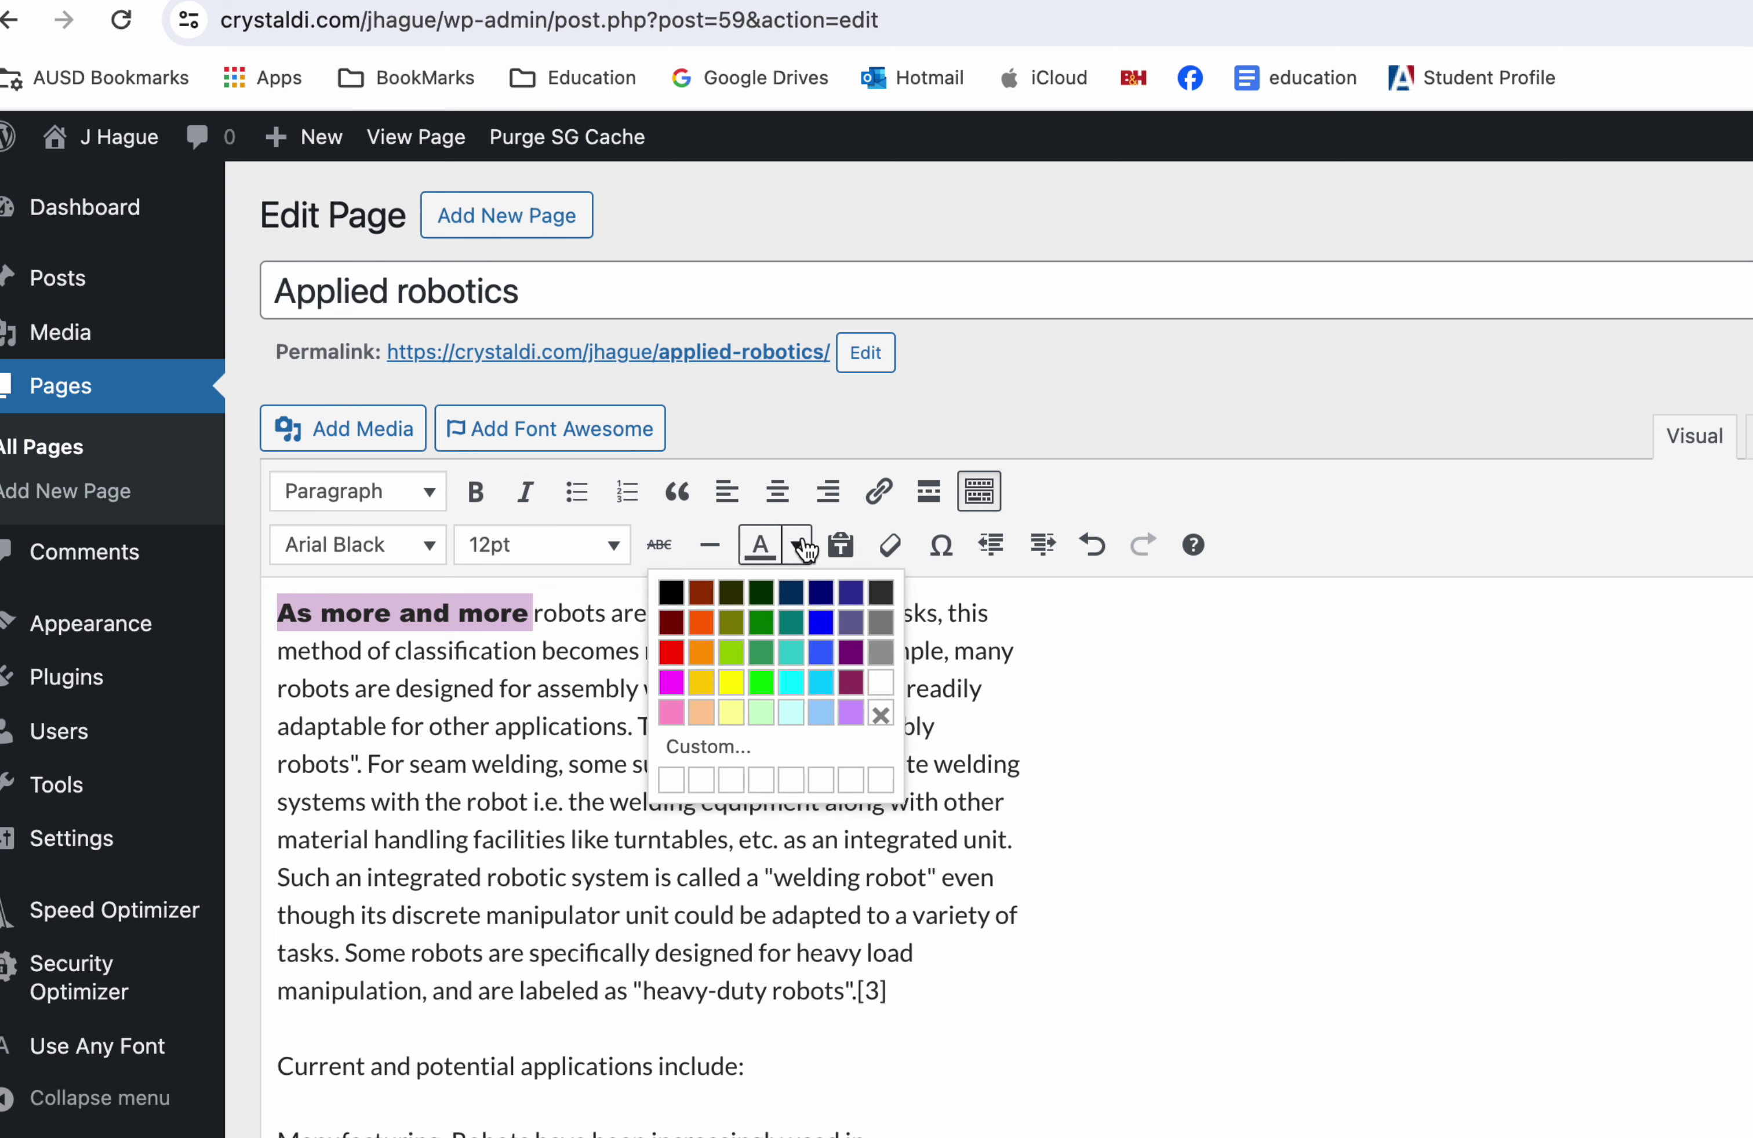
{"action": "left_click", "coordinate": [820, 622]}
{"action": "left_click", "coordinate": [573, 816]}
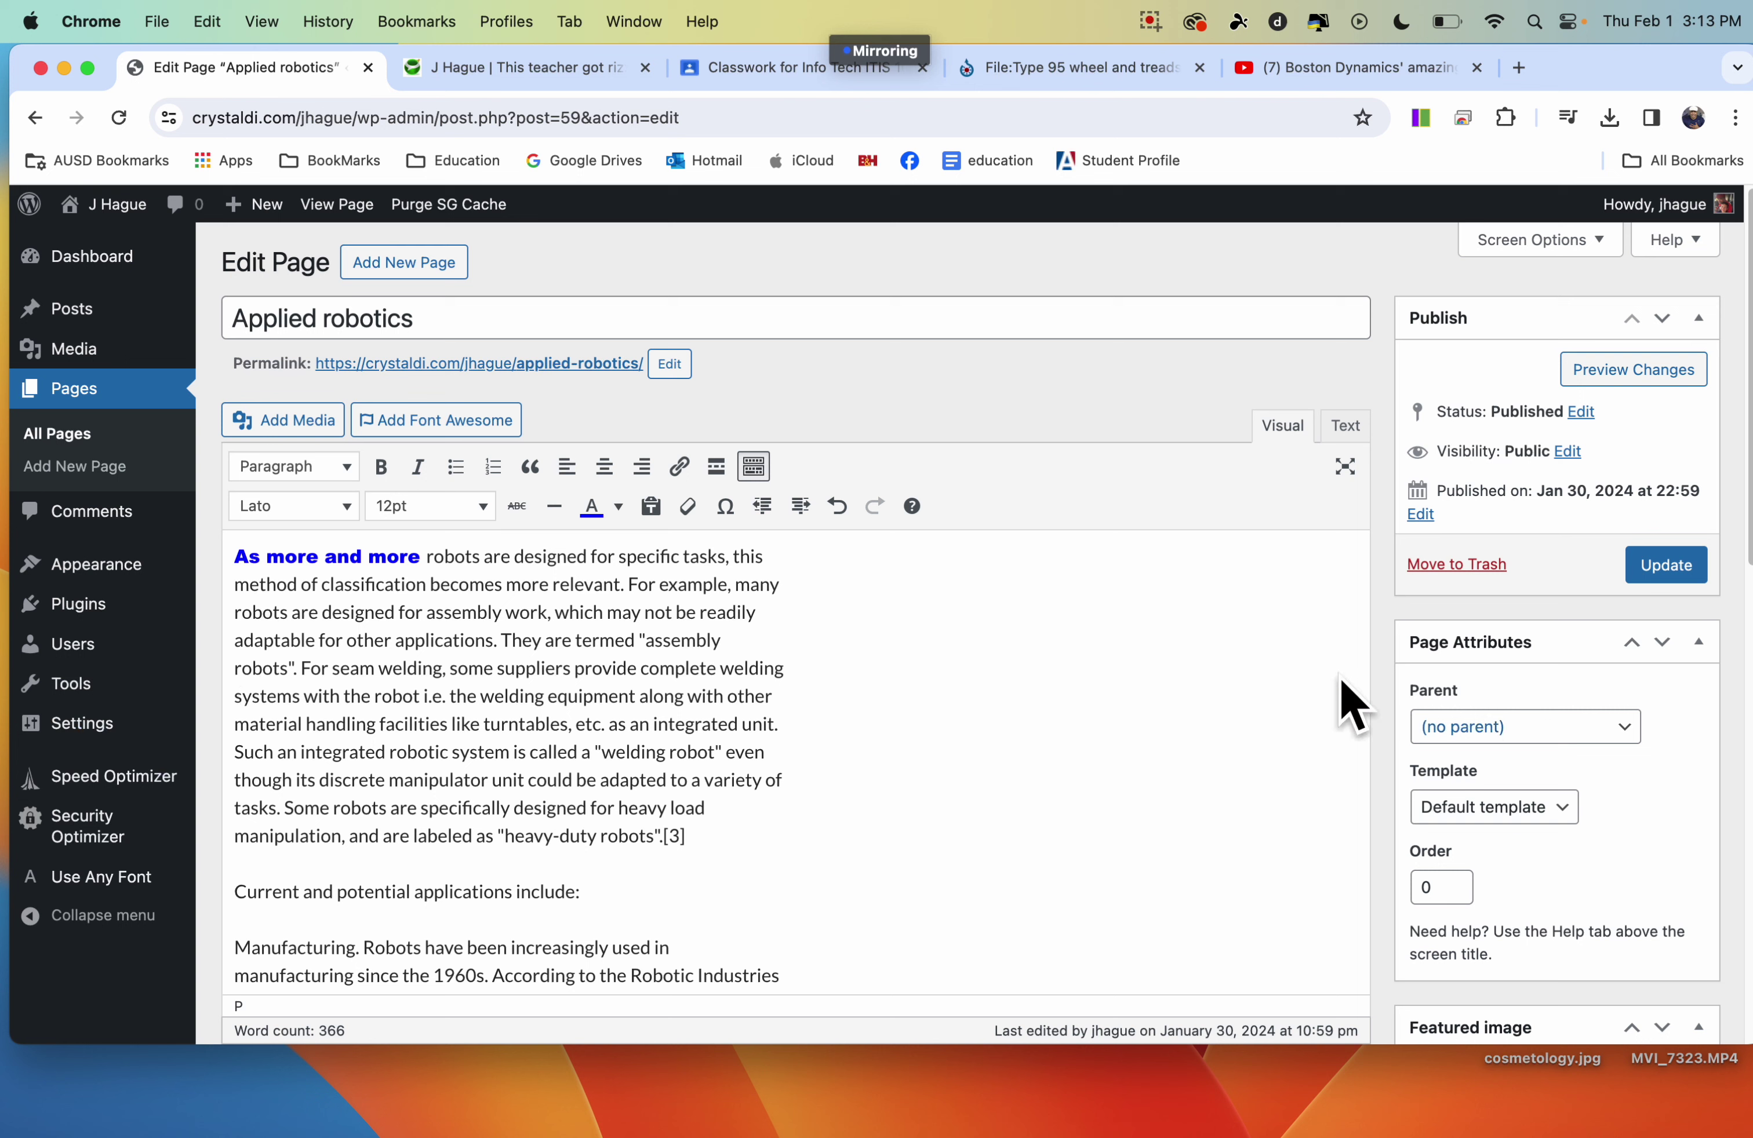
{"action": "left_click", "coordinate": [1669, 566]}
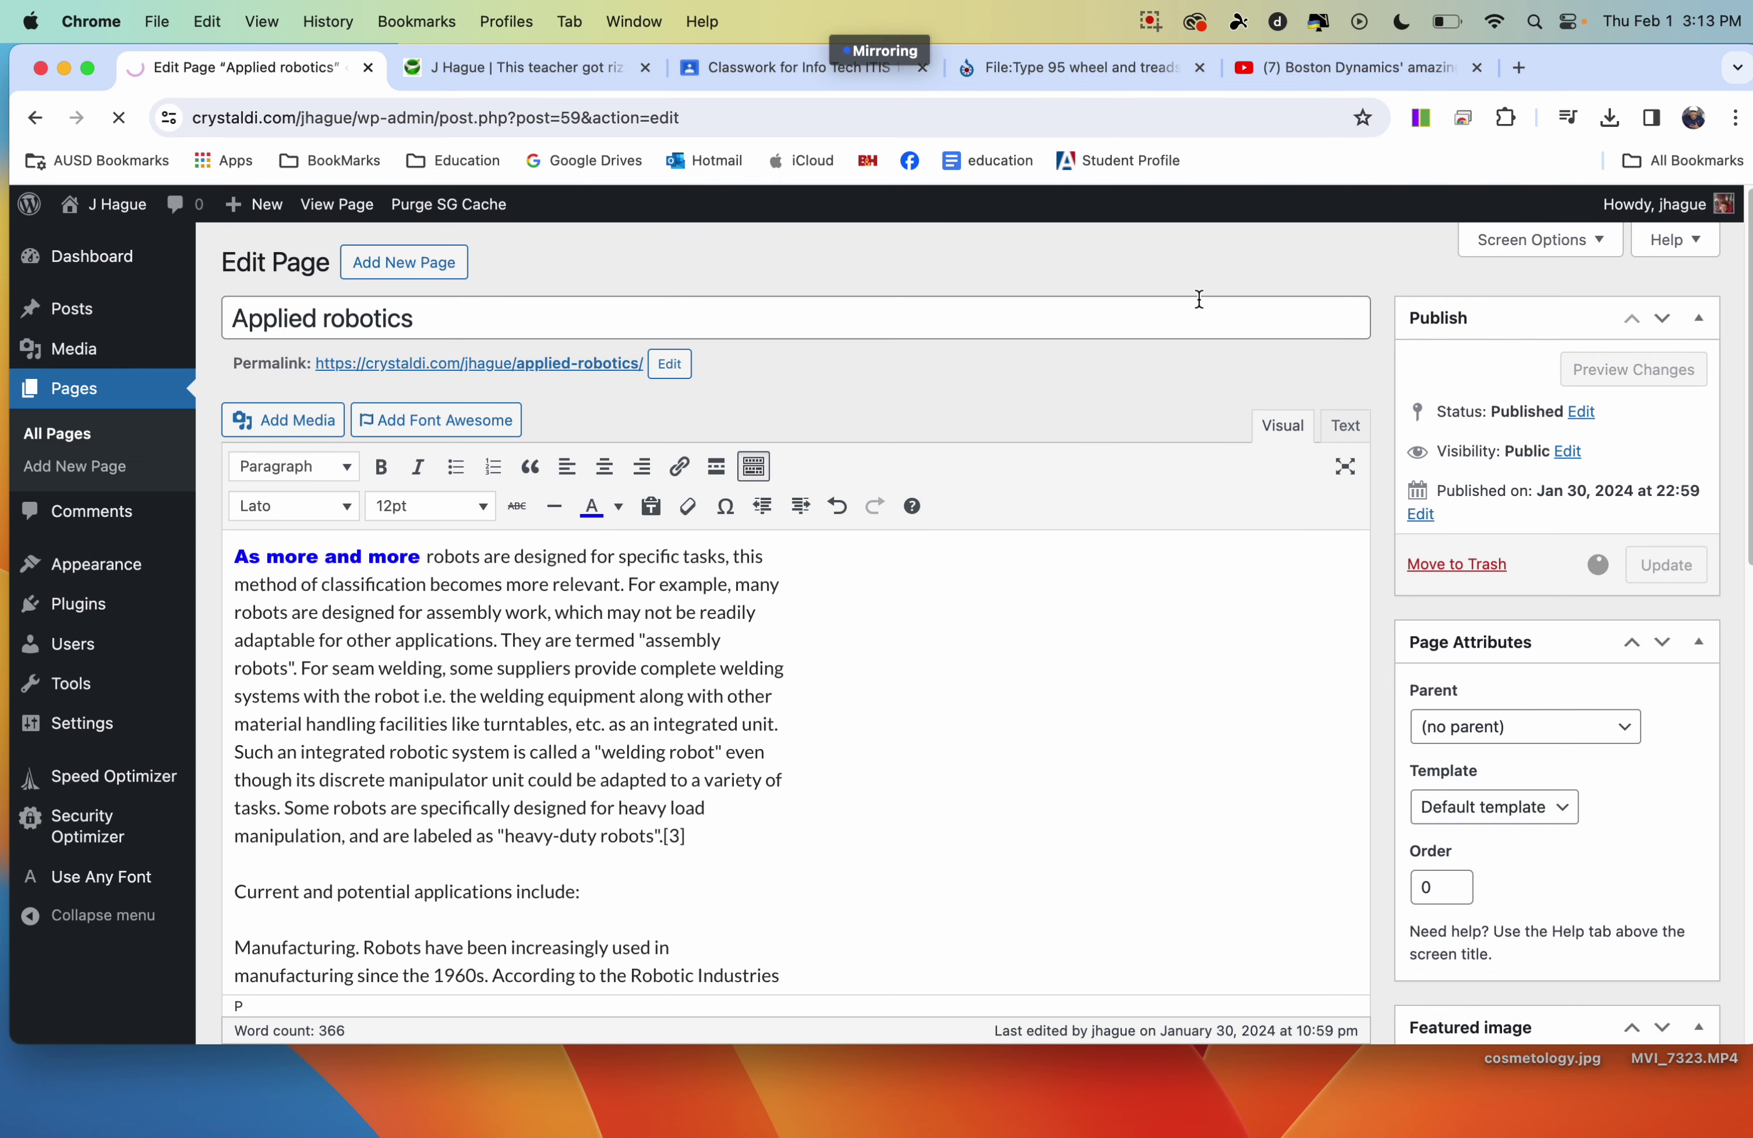
{"action": "left_click", "coordinate": [1152, 26]}
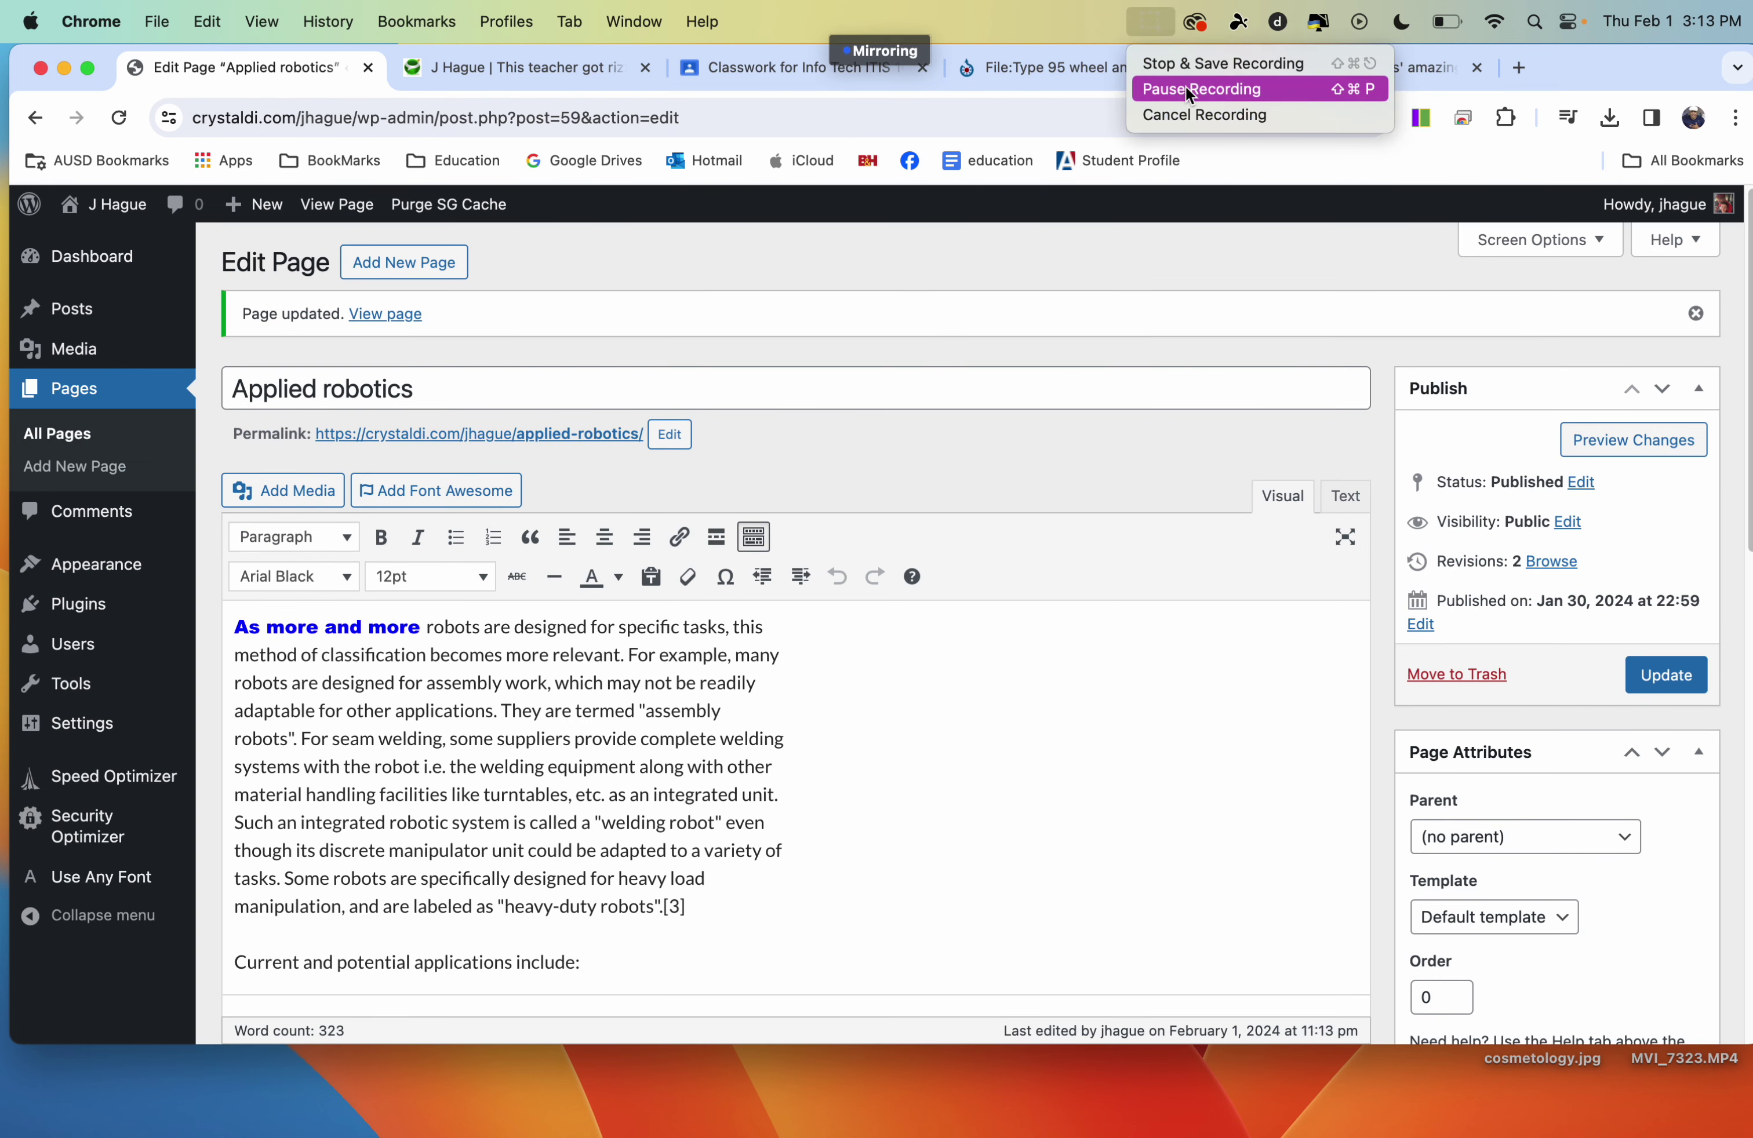